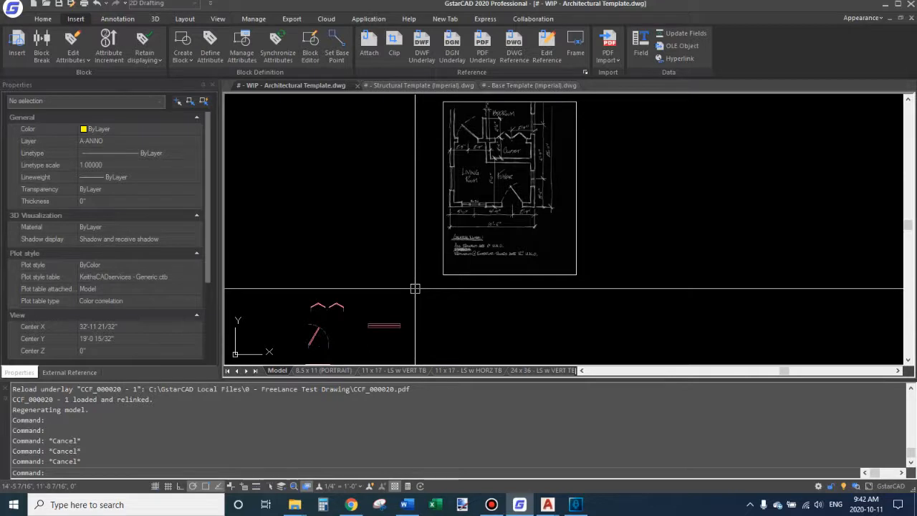
Examine the hand-drawn floor plan underlay, including its room layout, dimensions and general notes.
{"action": "middle_click_drag", "start_coordinate": [415, 288], "coordinate": [400, 233]}
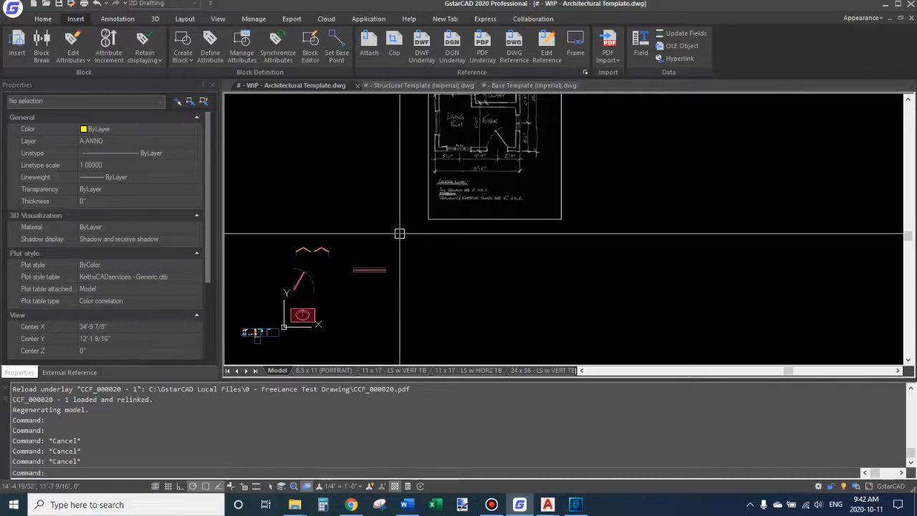
{"action": "mouse_move", "coordinate": [399, 233]}
{"action": "middle_mouse_down"}
{"action": "mouse_move", "coordinate": [409, 224]}
{"action": "mouse_move", "coordinate": [401, 296]}
{"action": "middle_mouse_up"}
{"action": "scroll", "coordinate": [448, 170], "scroll_direction": "up", "scroll_amount": 4}
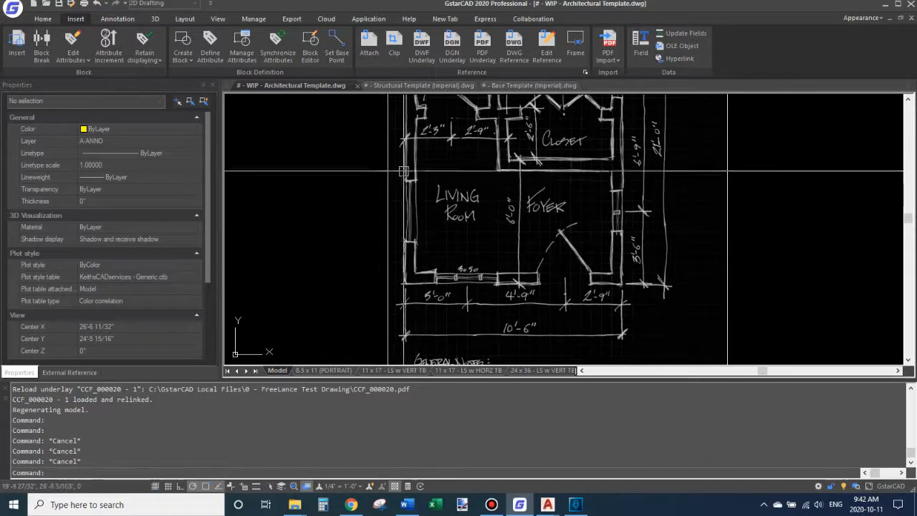
{"action": "middle_click_drag", "start_coordinate": [424, 193], "coordinate": [406, 159]}
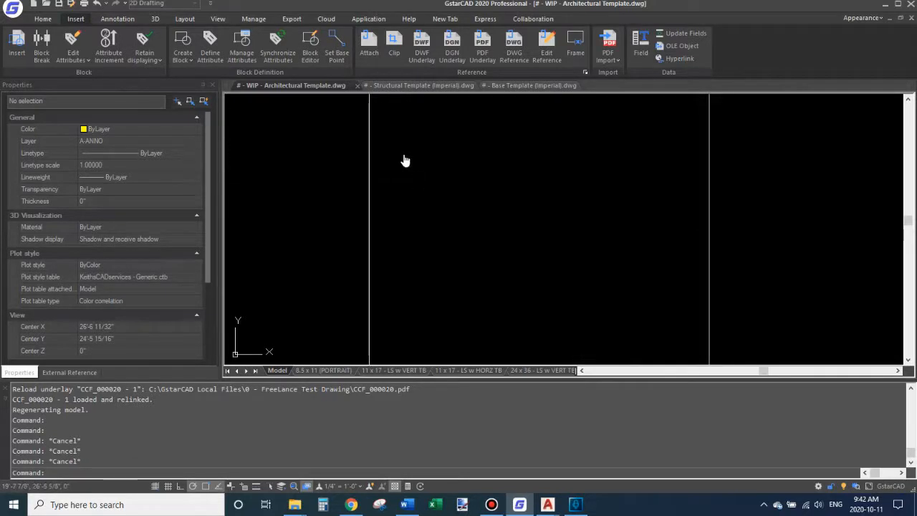
{"action": "middle_click_drag", "start_coordinate": [538, 177], "coordinate": [472, 177]}
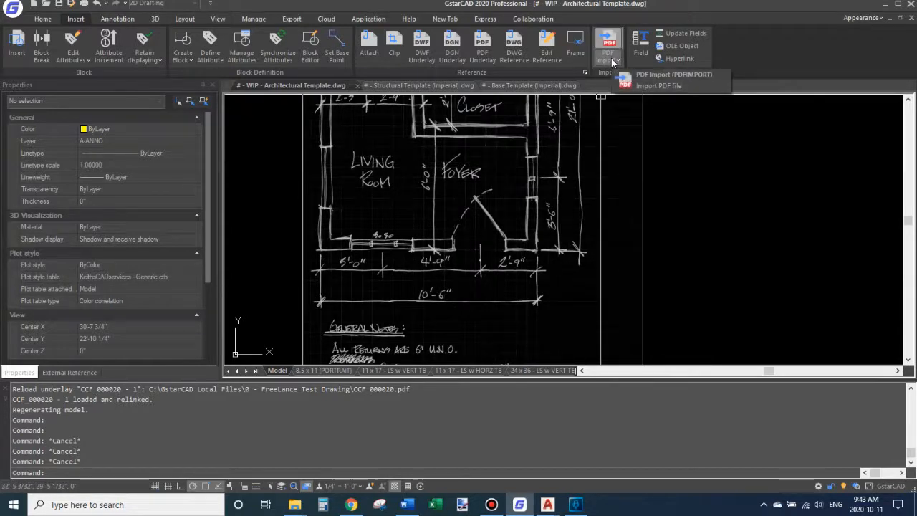
{"action": "scroll", "coordinate": [441, 172], "scroll_direction": "down", "scroll_amount": 2}
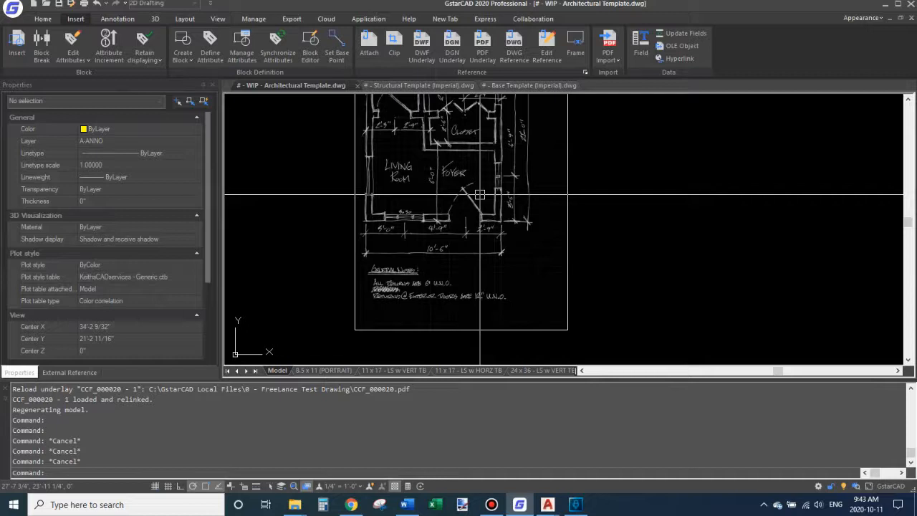
{"action": "mouse_move", "coordinate": [489, 257]}
{"action": "middle_mouse_down"}
{"action": "mouse_move", "coordinate": [494, 166]}
{"action": "mouse_move", "coordinate": [469, 290]}
{"action": "middle_mouse_up"}
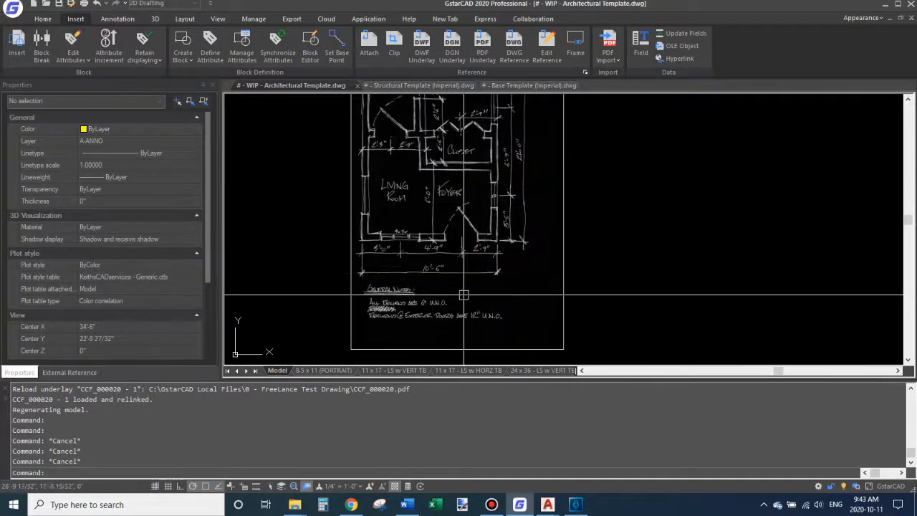
{"action": "left_click", "coordinate": [574, 213]}
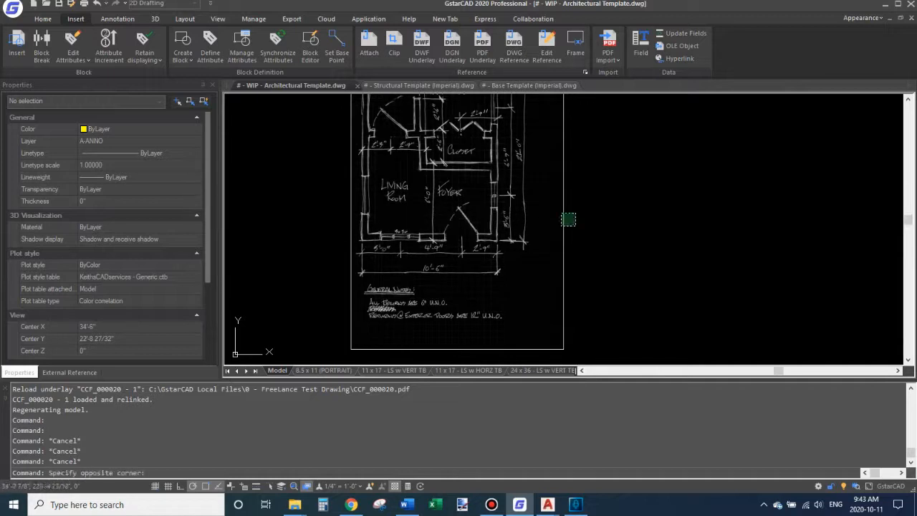
{"action": "left_click", "coordinate": [562, 225]}
{"action": "key", "text": "Escape"}
{"action": "key", "text": "Escape"}
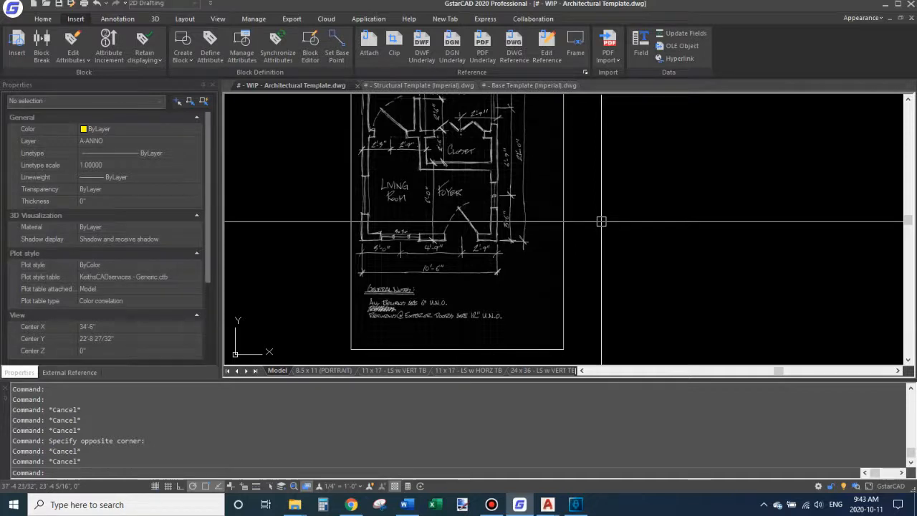
Look over the general notes of the sketched plan and the door and window symbols beside it.
{"action": "middle_click_drag", "start_coordinate": [601, 221], "coordinate": [598, 232]}
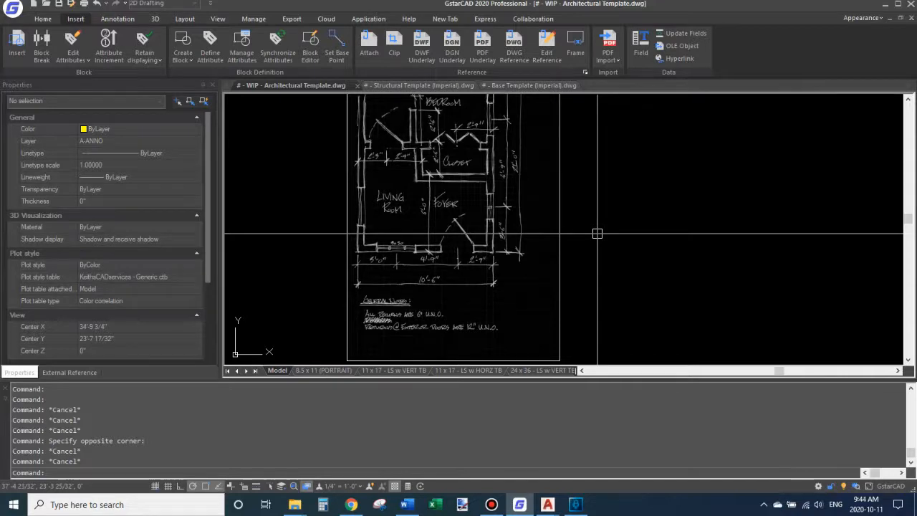
{"action": "scroll", "coordinate": [473, 233], "scroll_direction": "down", "scroll_amount": 3}
{"action": "scroll", "coordinate": [455, 228], "scroll_direction": "up", "scroll_amount": 3}
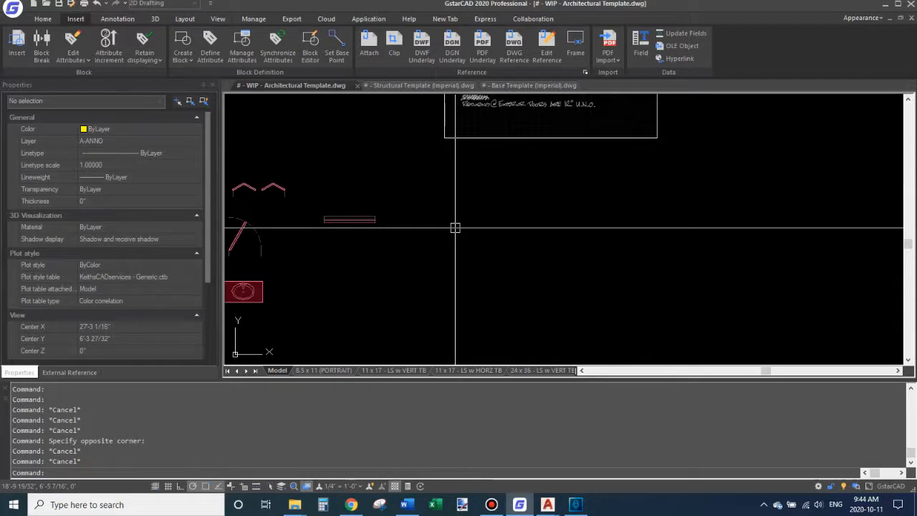
{"action": "mouse_move", "coordinate": [455, 228]}
{"action": "middle_mouse_down"}
{"action": "mouse_move", "coordinate": [468, 258]}
{"action": "mouse_move", "coordinate": [462, 278]}
{"action": "middle_mouse_up"}
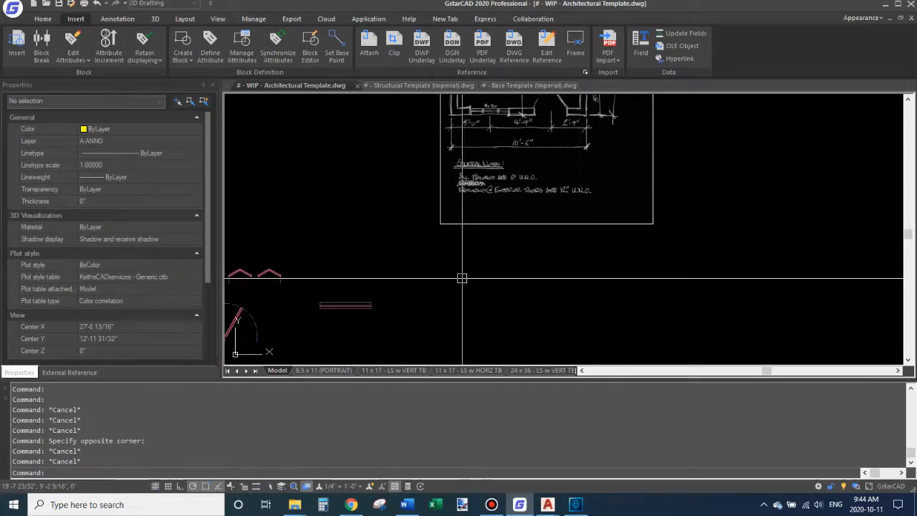
{"action": "middle_click_drag", "start_coordinate": [511, 268], "coordinate": [504, 303]}
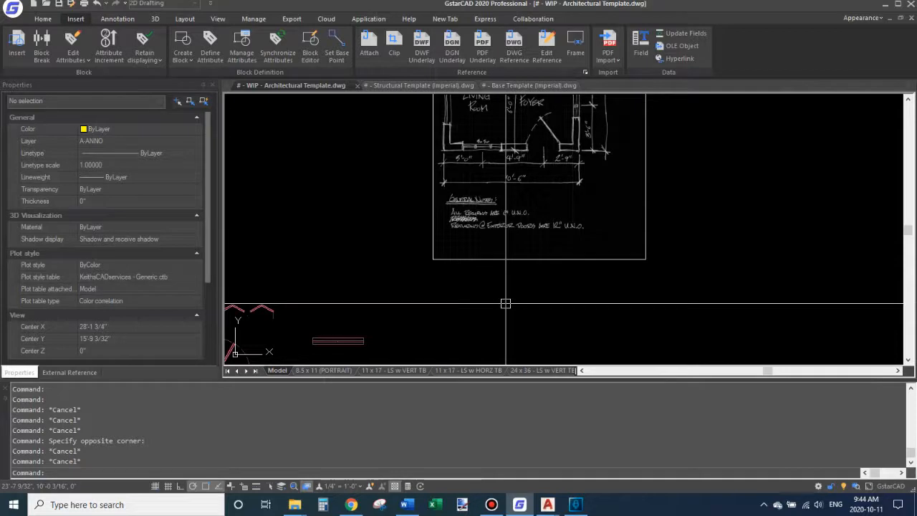
{"action": "middle_click_drag", "start_coordinate": [524, 279], "coordinate": [514, 344]}
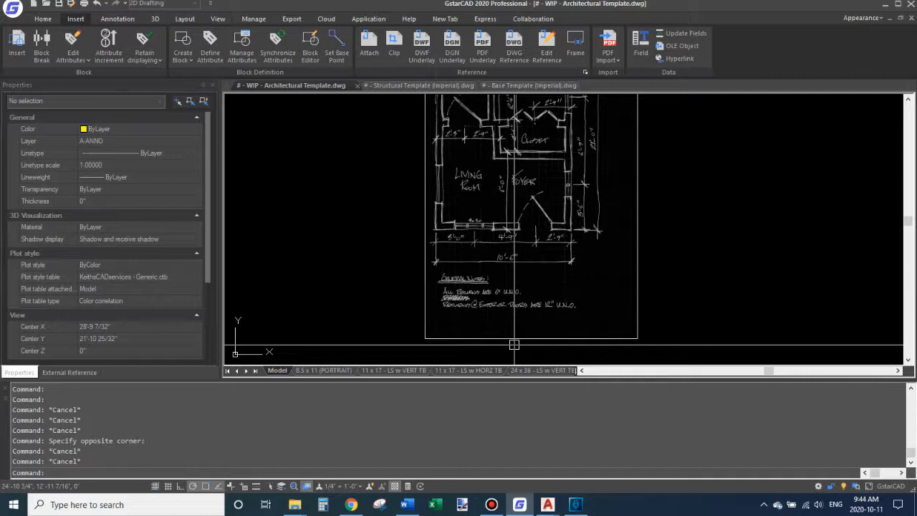
Use the WW wall command to draw a stepped 4 1/2" interior wall on layer A-WALL-4-CUT-INTERIOR in the empty space below the plan sheet.
{"action": "middle_click_drag", "start_coordinate": [514, 345], "coordinate": [522, 209]}
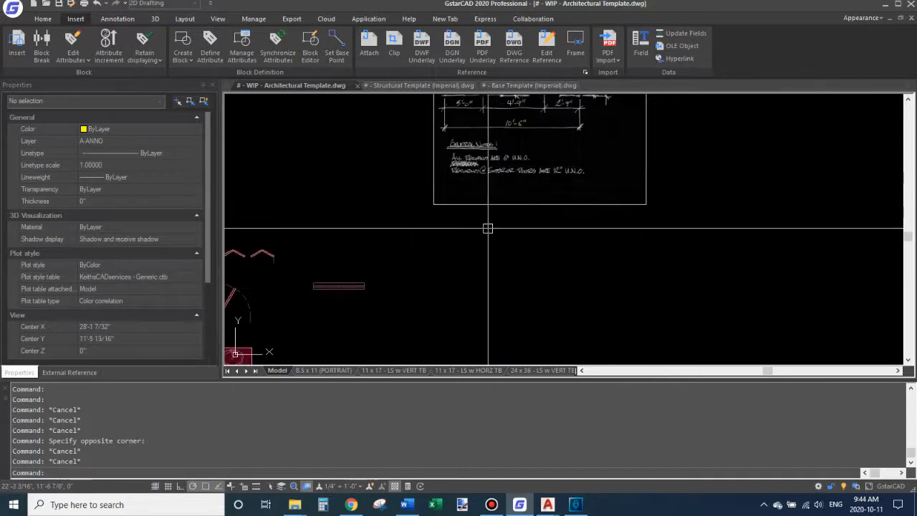
{"action": "scroll", "coordinate": [493, 261], "scroll_direction": "down", "scroll_amount": 2}
{"action": "middle_click_drag", "start_coordinate": [493, 263], "coordinate": [486, 204]}
{"action": "scroll", "coordinate": [475, 182], "scroll_direction": "up", "scroll_amount": 4}
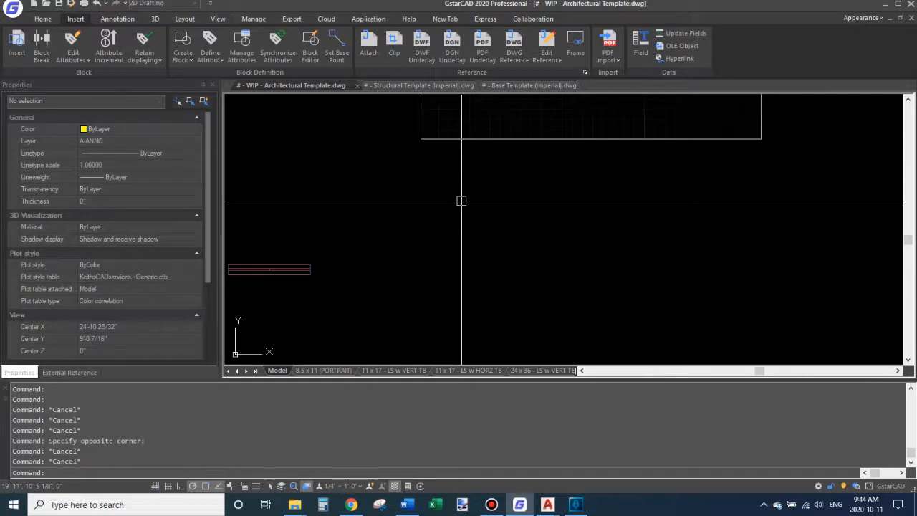
{"action": "type", "text": "wa"}
{"action": "key", "text": "Return"}
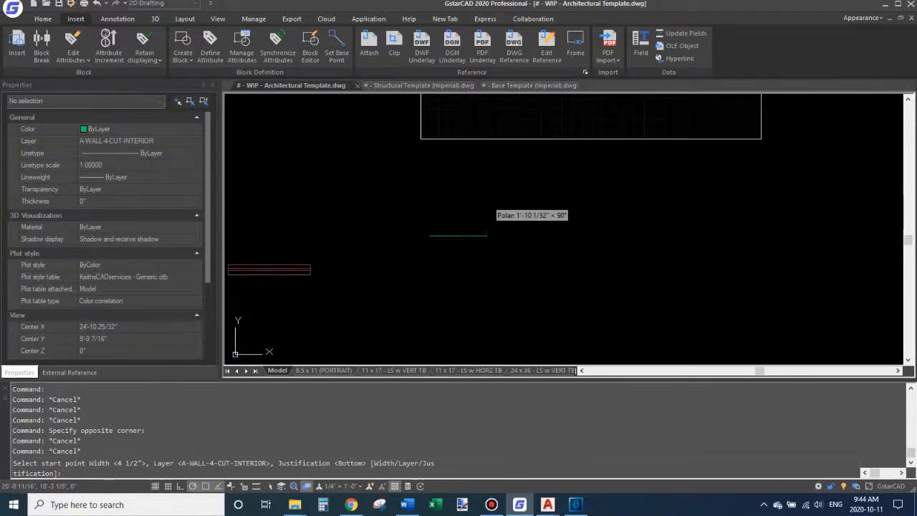
{"action": "left_click", "coordinate": [485, 196]}
{"action": "left_click", "coordinate": [537, 196]}
{"action": "key", "text": "Return"}
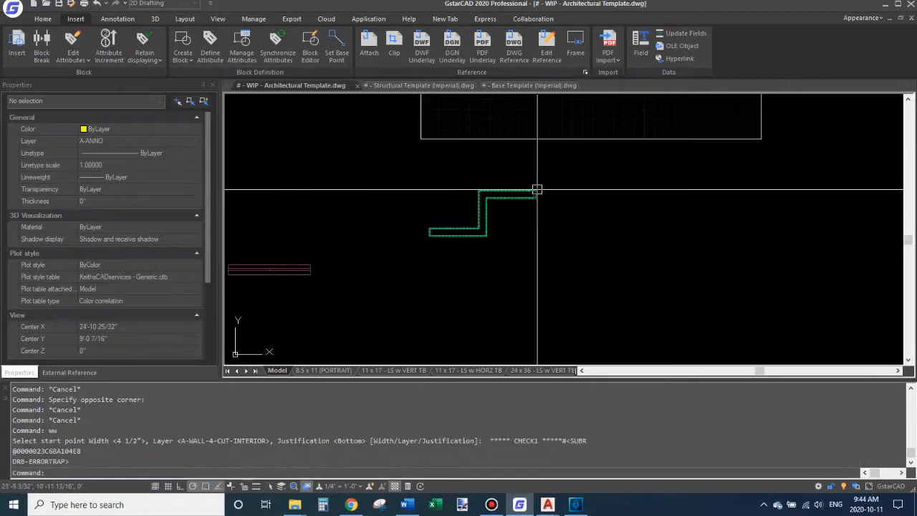
{"action": "left_click", "coordinate": [537, 189]}
{"action": "key", "text": "Escape"}
{"action": "key", "text": "Escape"}
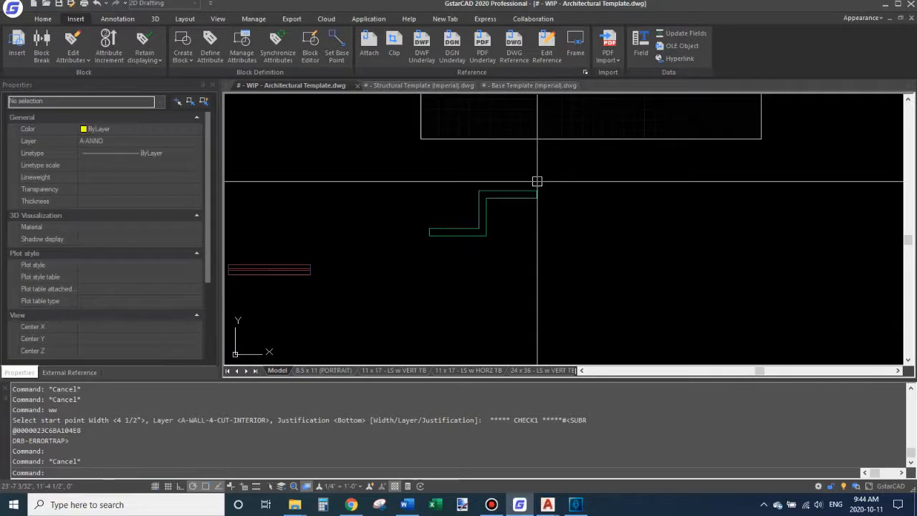
{"action": "type", "text": "www"}
{"action": "key", "text": "Return"}
{"action": "key", "text": "Escape"}
{"action": "key", "text": "Escape"}
Restart the WW wall command and set its wall layer to 0 and its justification to Top.
{"action": "type", "text": "ww"}
{"action": "key", "text": "Return"}
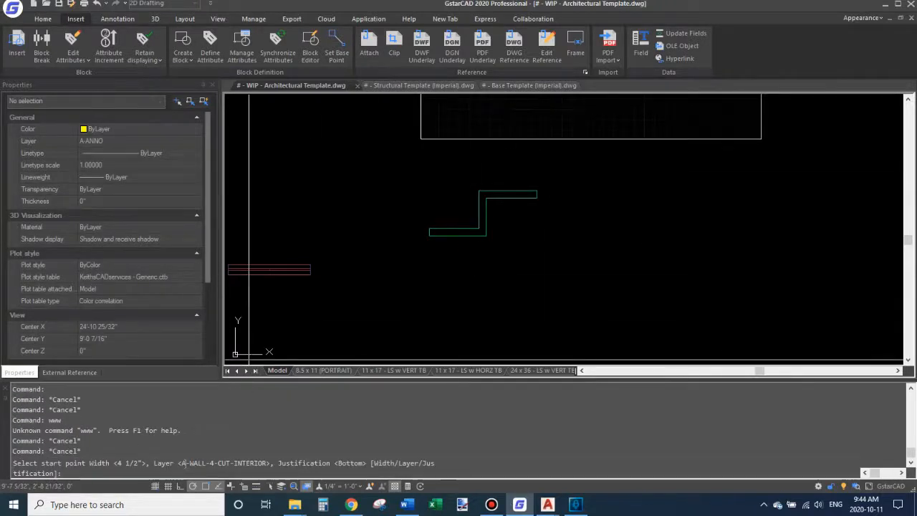
{"action": "type", "text": "l"}
{"action": "key", "text": "Return"}
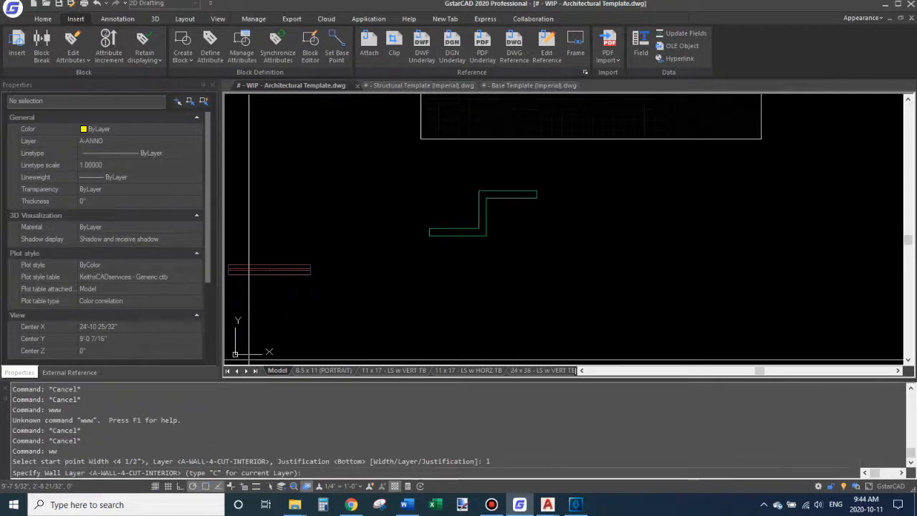
{"action": "type", "text": "0"}
{"action": "key", "text": "Return"}
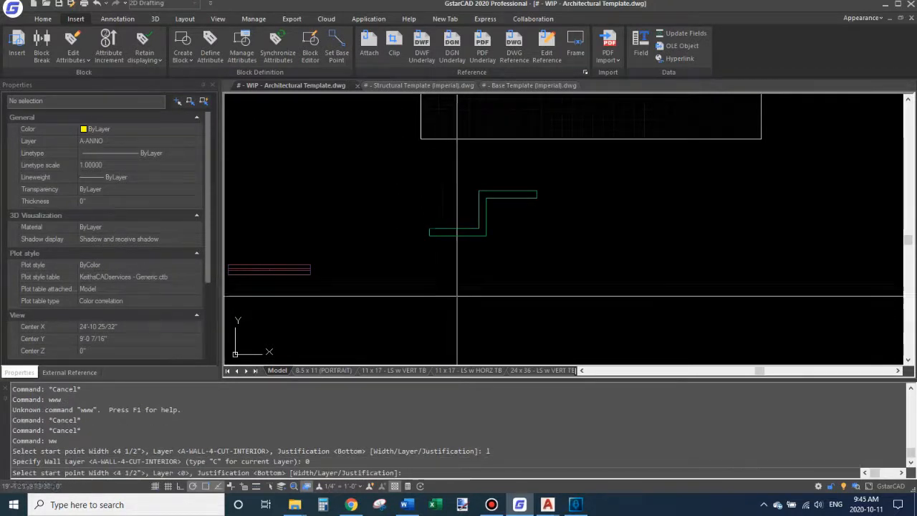
{"action": "type", "text": "j"}
{"action": "key", "text": "Return"}
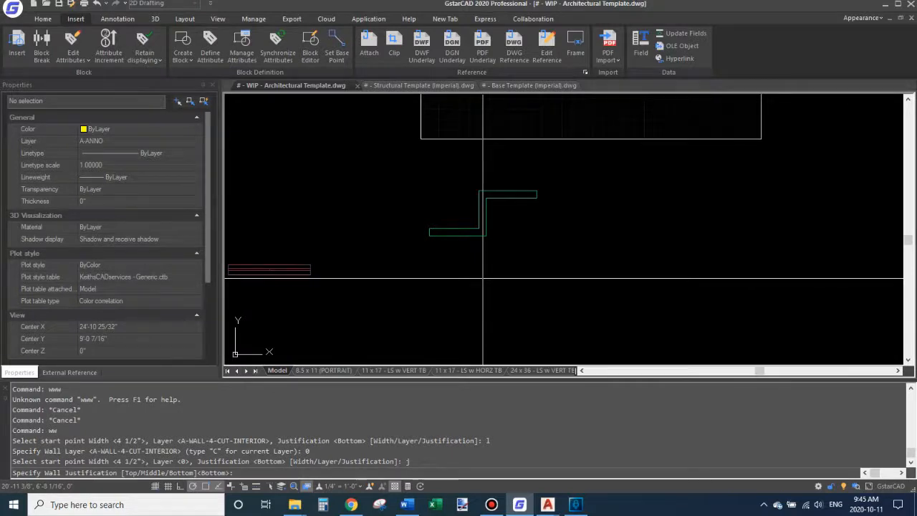
{"action": "type", "text": "t"}
{"action": "key", "text": "Return"}
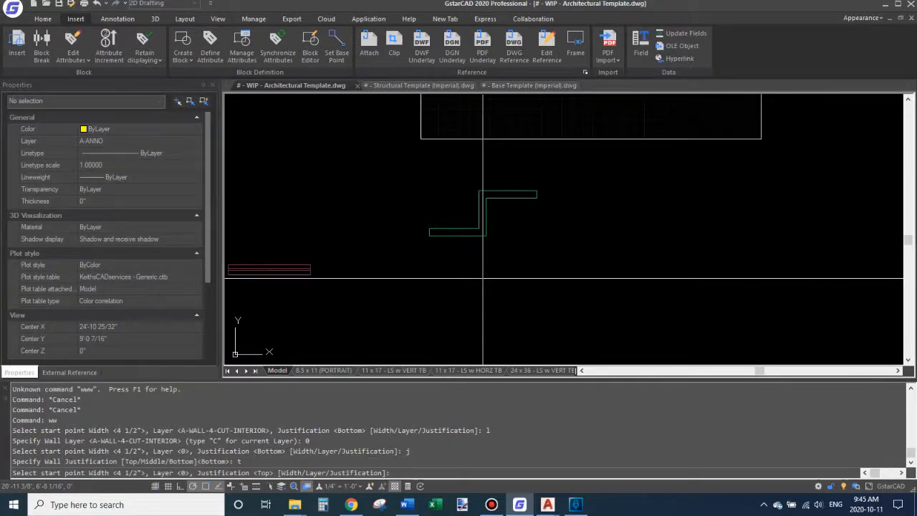
Set the wall width to 6" and draw a straight horizontal wall from the upper end of the green stepped wall.
{"action": "type", "text": "w"}
{"action": "key", "text": "Return"}
{"action": "type", "text": "6"}
{"action": "key", "text": "Return"}
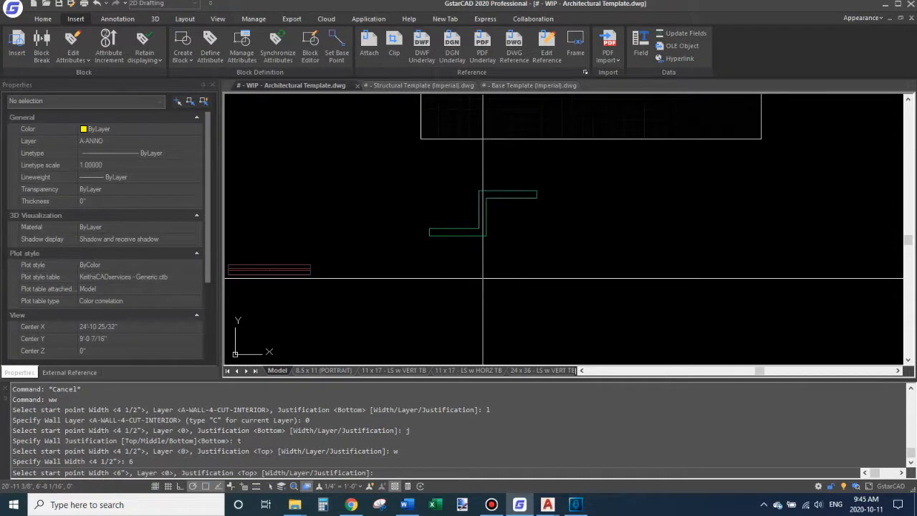
{"action": "middle_click_drag", "start_coordinate": [555, 263], "coordinate": [536, 301]}
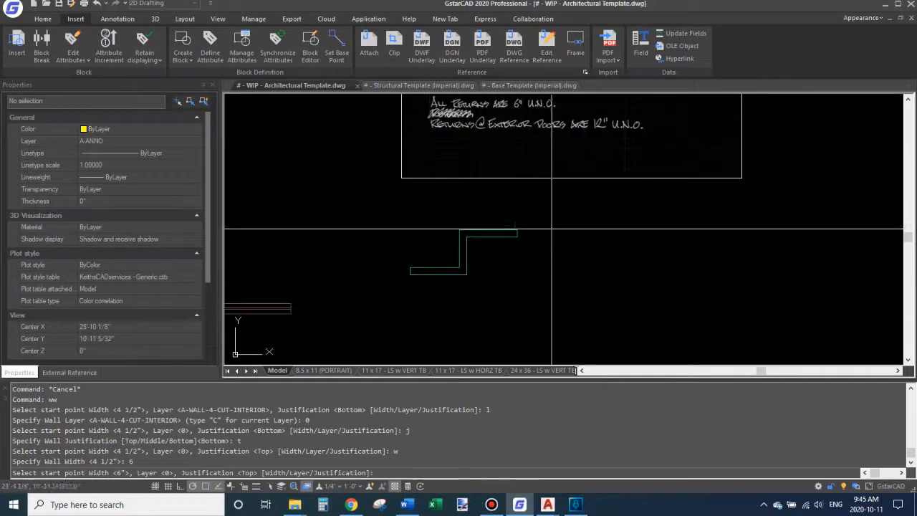
{"action": "left_click", "coordinate": [517, 230]}
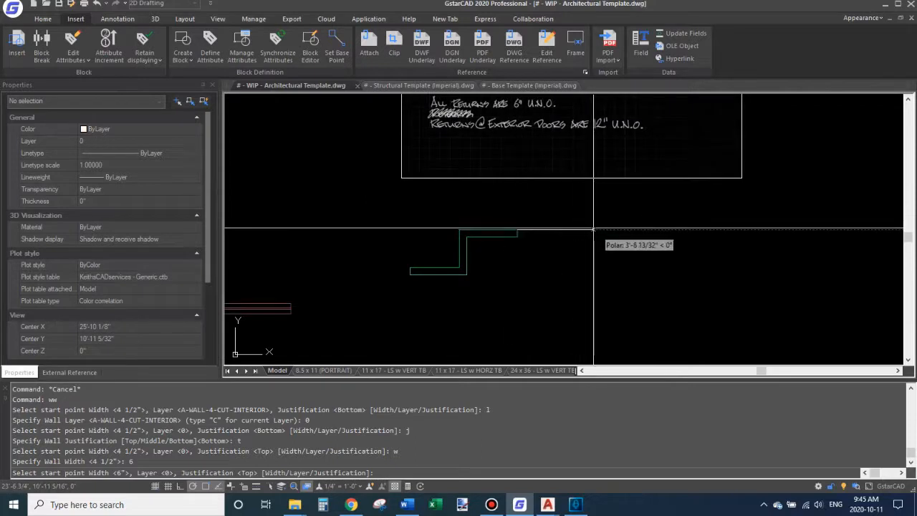
{"action": "key", "text": "Return"}
Draw a second stepped wall 6" wide beside the straight one, rising in two jogs and ending in a long horizontal run.
{"action": "middle_click_drag", "start_coordinate": [636, 240], "coordinate": [574, 236]}
{"action": "key", "text": "Return"}
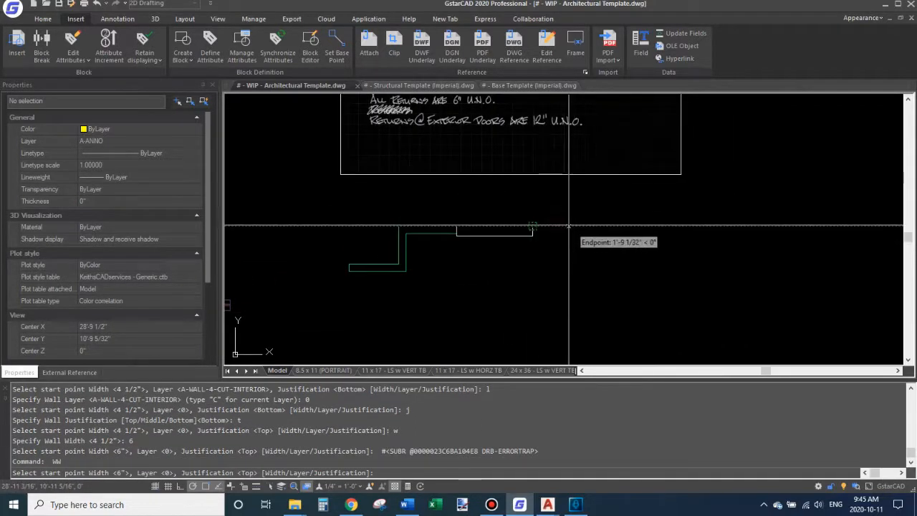
{"action": "left_click", "coordinate": [571, 191]}
{"action": "left_click", "coordinate": [614, 191]}
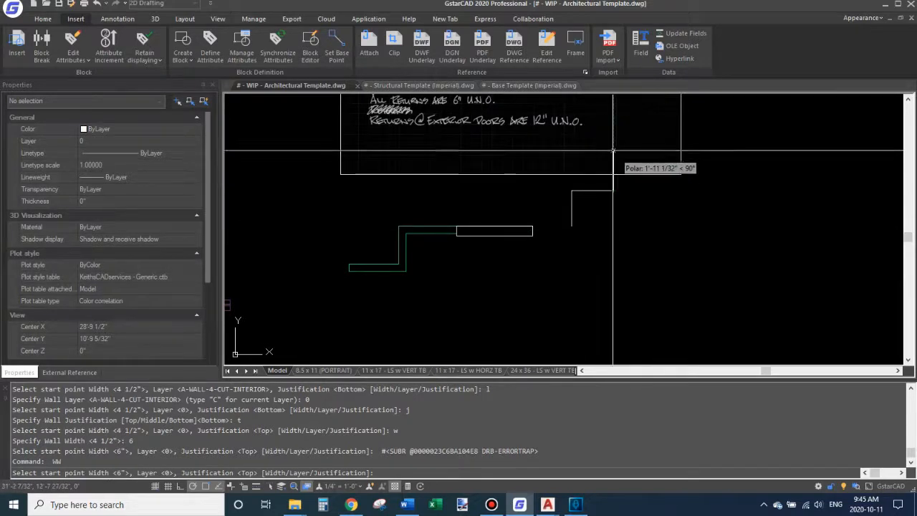
{"action": "left_click", "coordinate": [613, 150]}
{"action": "left_click", "coordinate": [758, 151]}
{"action": "key", "text": "Return"}
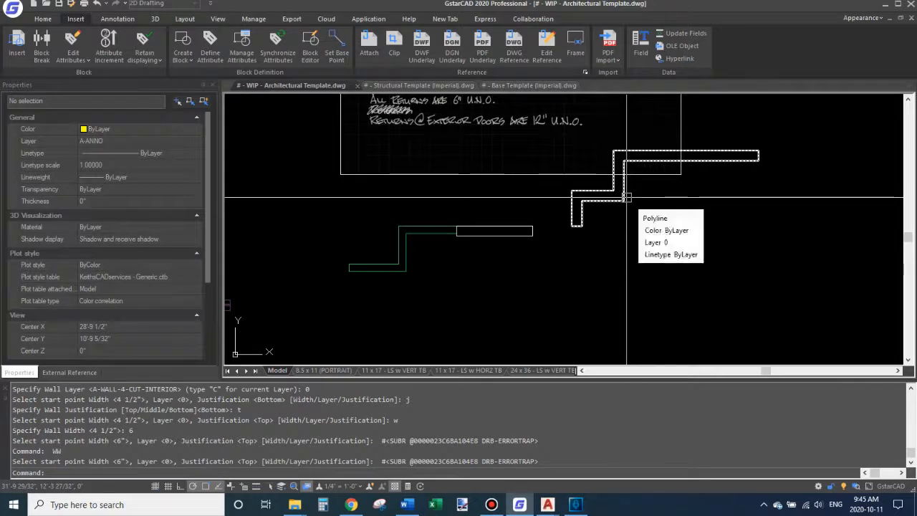
Draw an L-shaped 6" wall from the green wall's lower outer corner, going down and then about 4'-8" to the right.
{"action": "middle_click_drag", "start_coordinate": [624, 226], "coordinate": [638, 170]}
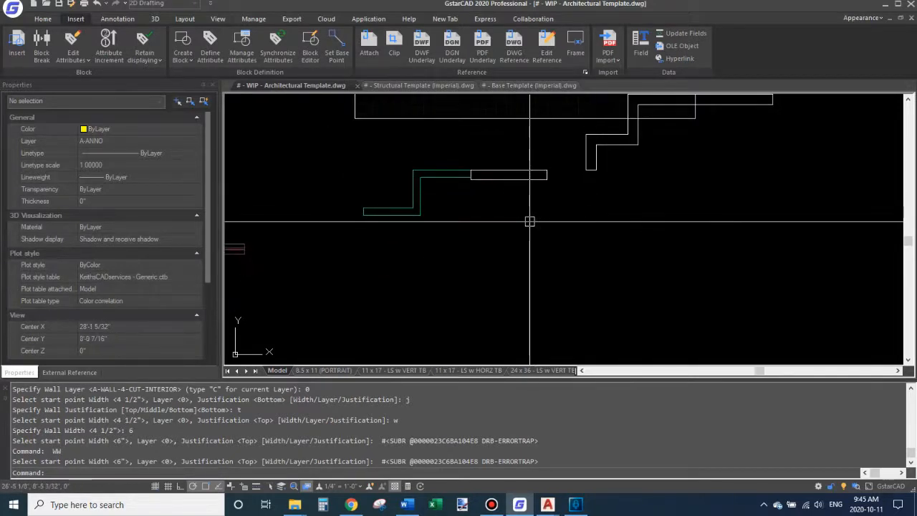
{"action": "type", "text": "ww"}
{"action": "key", "text": "Return"}
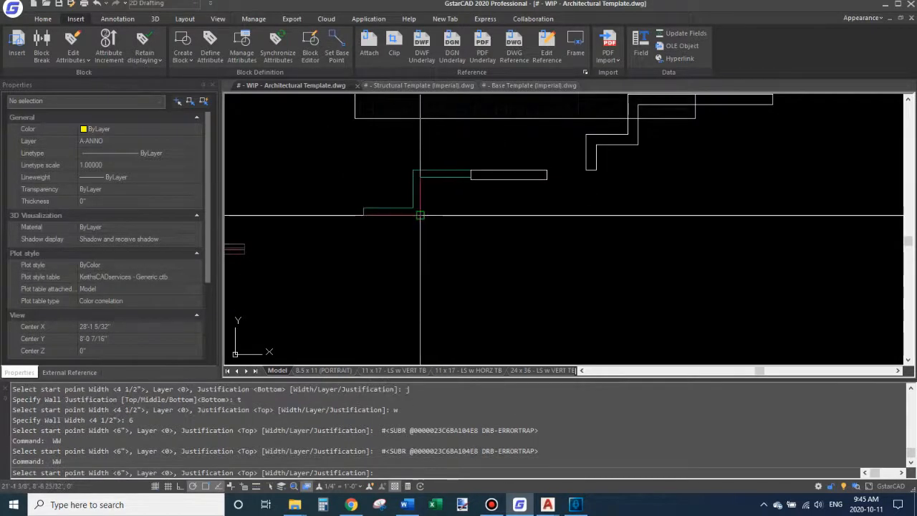
{"action": "left_click", "coordinate": [421, 216]}
{"action": "left_click", "coordinate": [420, 267]}
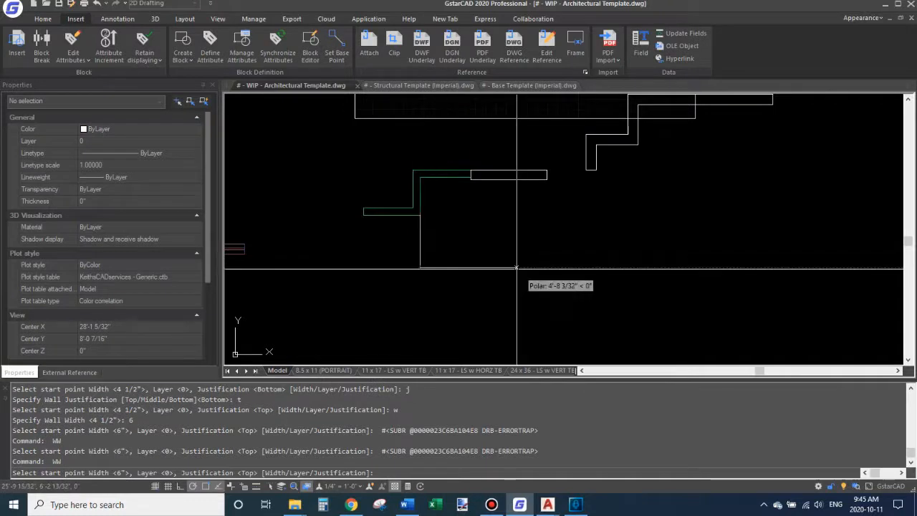
{"action": "left_click", "coordinate": [517, 267]}
{"action": "key", "text": "Return"}
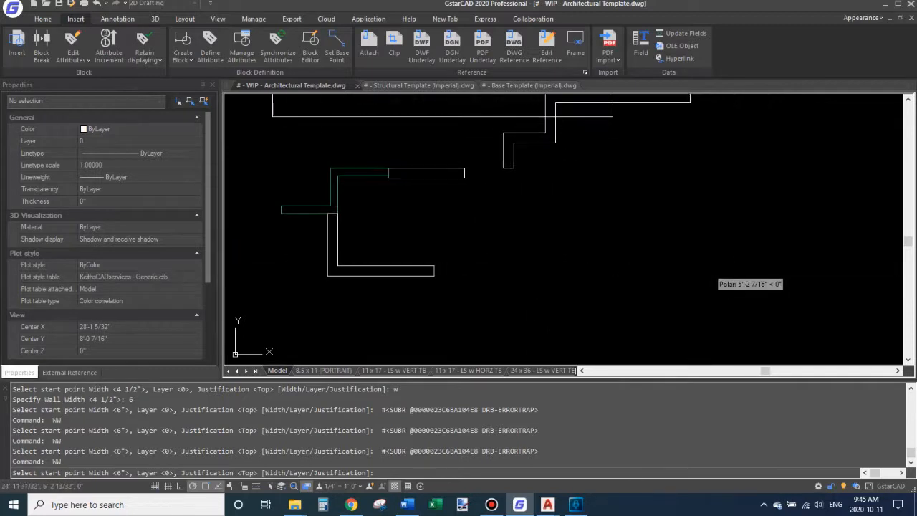
Draw another 6" wall beside the L-shaped one, running about 5'-2" right, then up, then a short way right.
{"action": "middle_click_drag", "start_coordinate": [716, 269], "coordinate": [624, 265]}
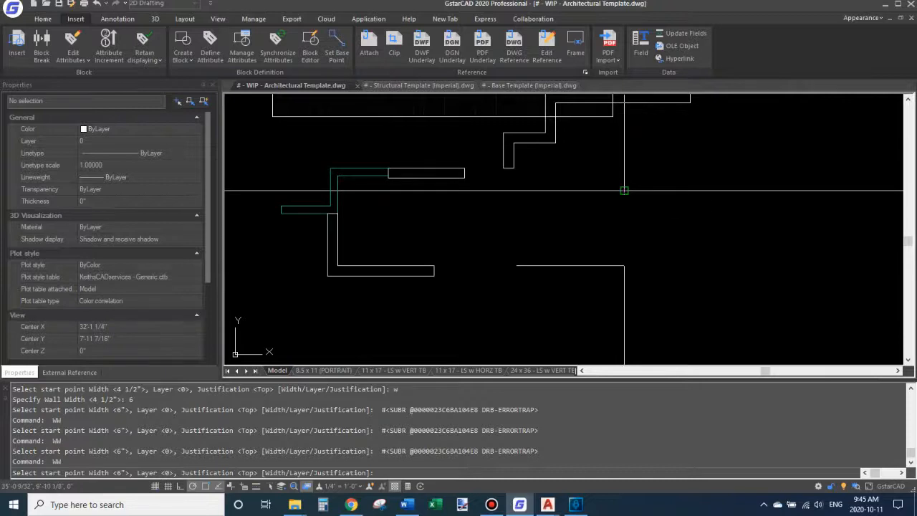
{"action": "left_click", "coordinate": [624, 191]}
{"action": "left_click", "coordinate": [661, 191]}
{"action": "key", "text": "Return"}
{"action": "middle_click_drag", "start_coordinate": [694, 180], "coordinate": [640, 199]}
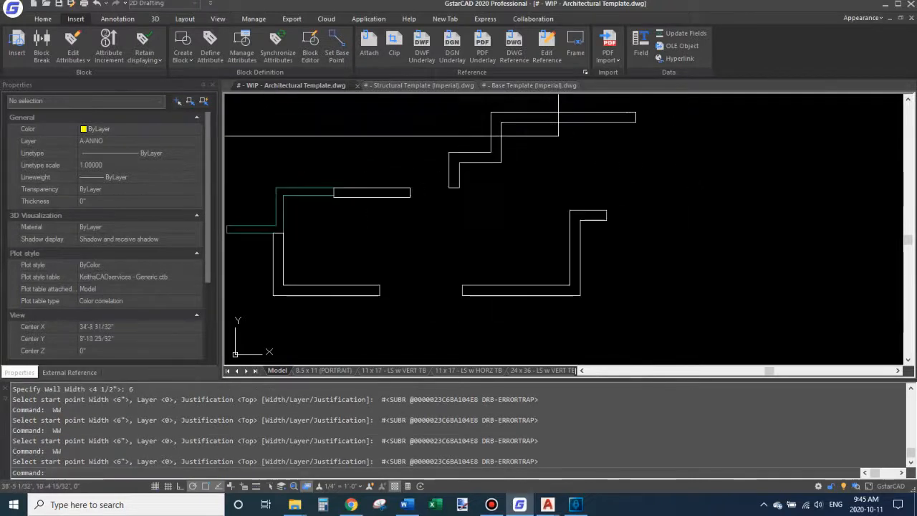
Draw a short horizontal 6" wall level with the raised end of the bottom stepped wall, leaving a door-width gap.
{"action": "key", "text": "Return"}
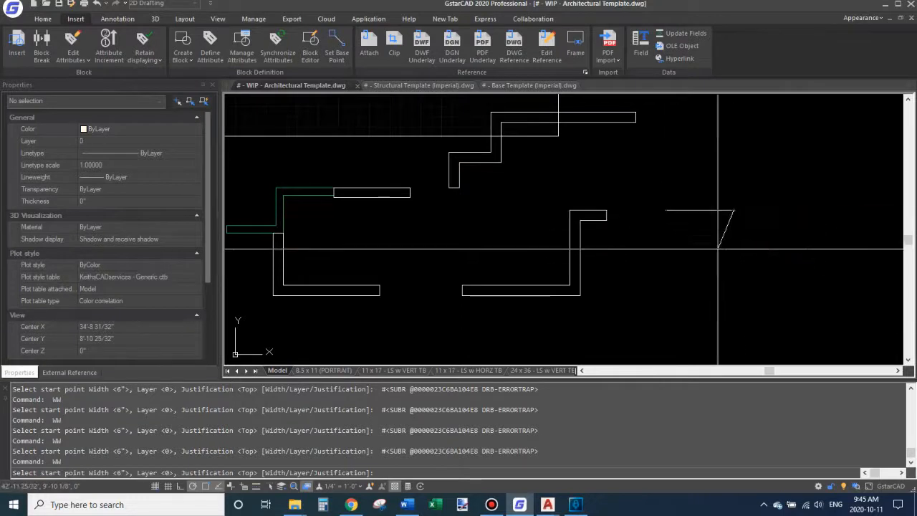
{"action": "key", "text": "Return"}
{"action": "scroll", "coordinate": [673, 287], "scroll_direction": "down", "scroll_amount": 2}
{"action": "scroll", "coordinate": [500, 287], "scroll_direction": "up", "scroll_amount": 2}
{"action": "mouse_move", "coordinate": [500, 287]}
{"action": "middle_mouse_down"}
{"action": "mouse_move", "coordinate": [546, 249]}
{"action": "mouse_move", "coordinate": [525, 255]}
{"action": "mouse_move", "coordinate": [497, 286]}
{"action": "middle_mouse_up"}
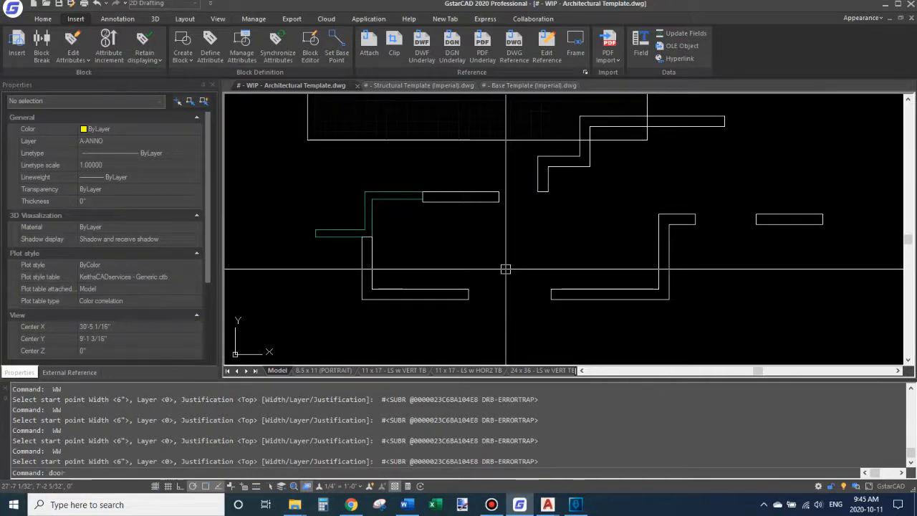
Insert a swing door with the door command, spanning the gap between the stepped wall's upper end and the short wall.
{"action": "key", "text": "Return"}
{"action": "middle_click_drag", "start_coordinate": [630, 218], "coordinate": [538, 224]}
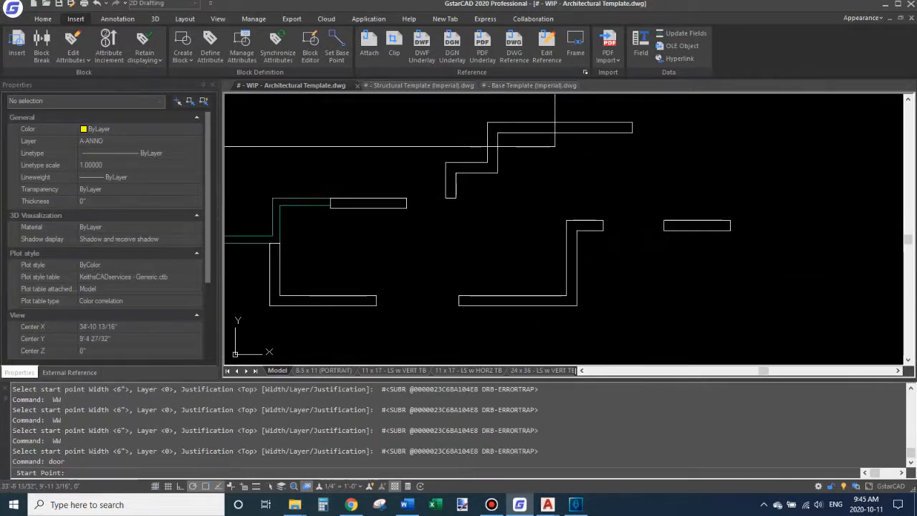
{"action": "left_click", "coordinate": [602, 221]}
{"action": "middle_click_drag", "start_coordinate": [625, 195], "coordinate": [604, 233]}
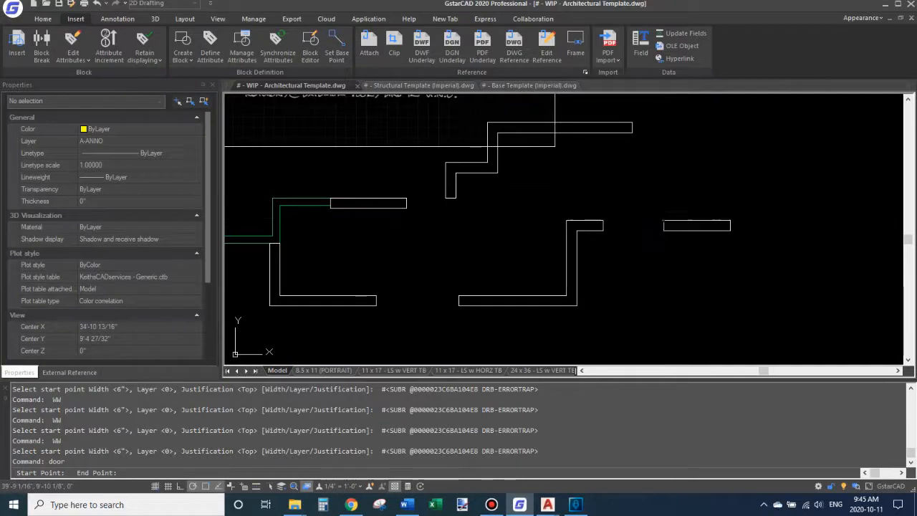
{"action": "left_click", "coordinate": [642, 259]}
Try stretching the swing door's width with its end grip.
{"action": "left_click", "coordinate": [606, 218]}
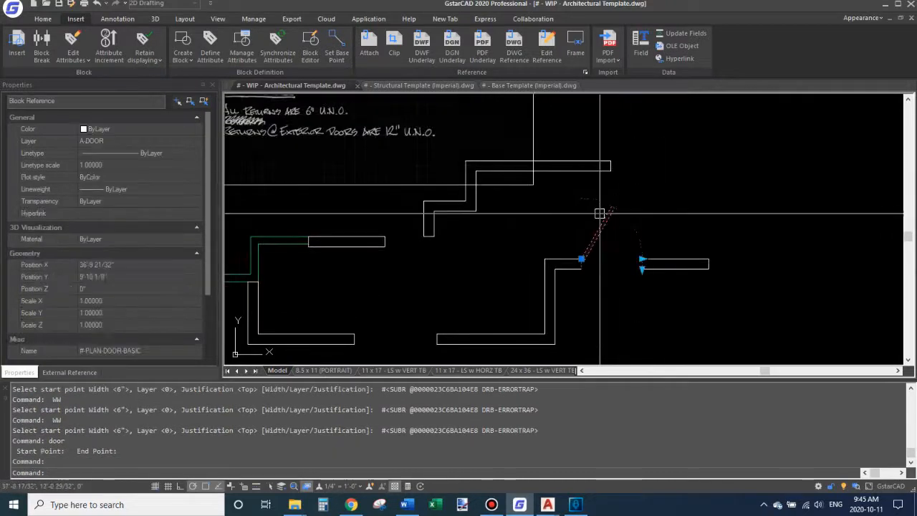
{"action": "scroll", "coordinate": [610, 250], "scroll_direction": "up", "scroll_amount": 4}
{"action": "left_click", "coordinate": [683, 279]}
{"action": "scroll", "coordinate": [689, 278], "scroll_direction": "down", "scroll_amount": 3}
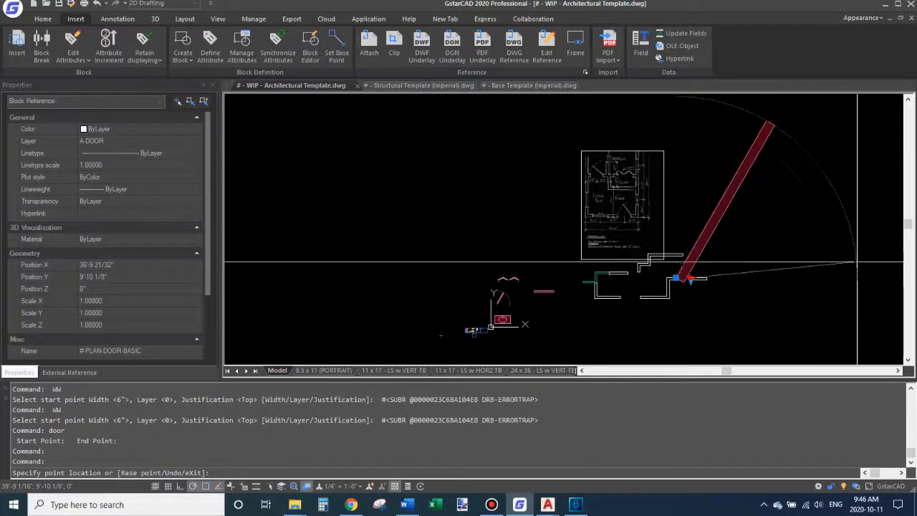
{"action": "scroll", "coordinate": [716, 271], "scroll_direction": "up", "scroll_amount": 5}
{"action": "key", "text": "Escape"}
{"action": "key", "text": "Escape"}
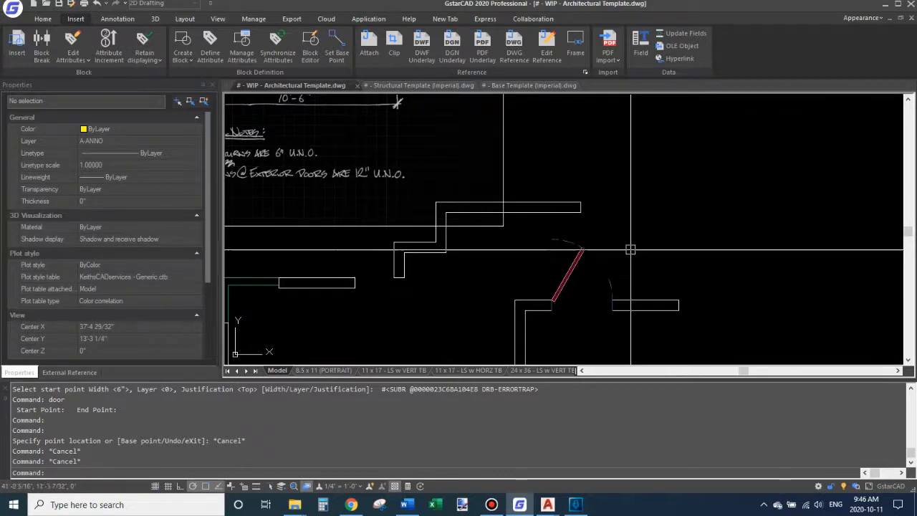
Insert a window with the window command, spanning the opening between the two lower horizontal walls.
{"action": "scroll", "coordinate": [434, 273], "scroll_direction": "down", "scroll_amount": 2}
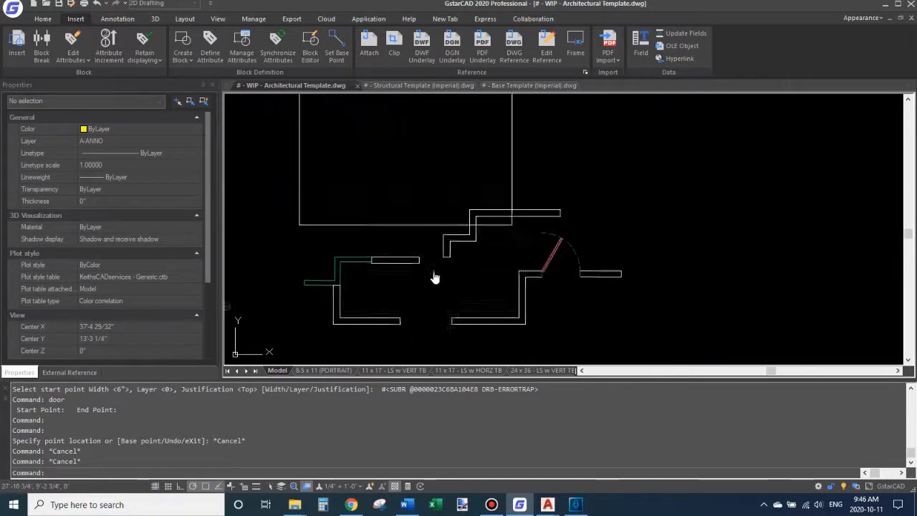
{"action": "scroll", "coordinate": [470, 252], "scroll_direction": "up", "scroll_amount": 4}
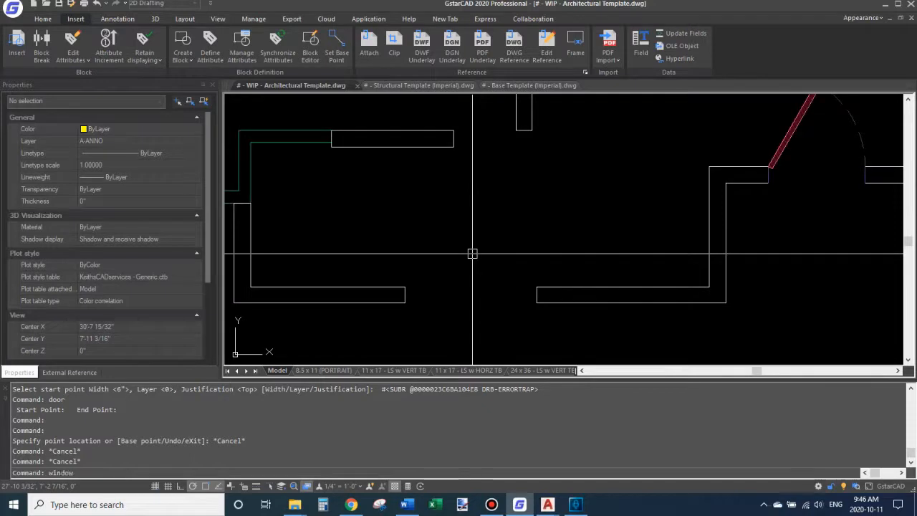
{"action": "key", "text": "Return"}
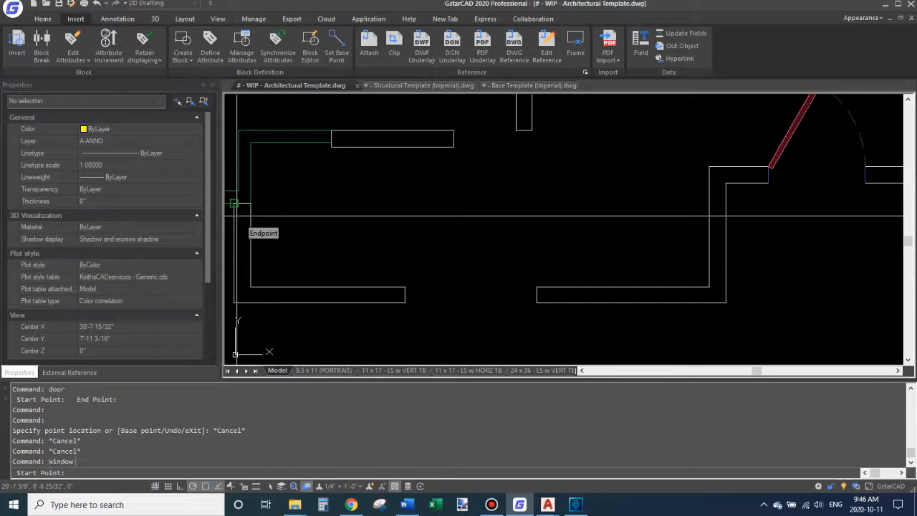
{"action": "left_click", "coordinate": [404, 286]}
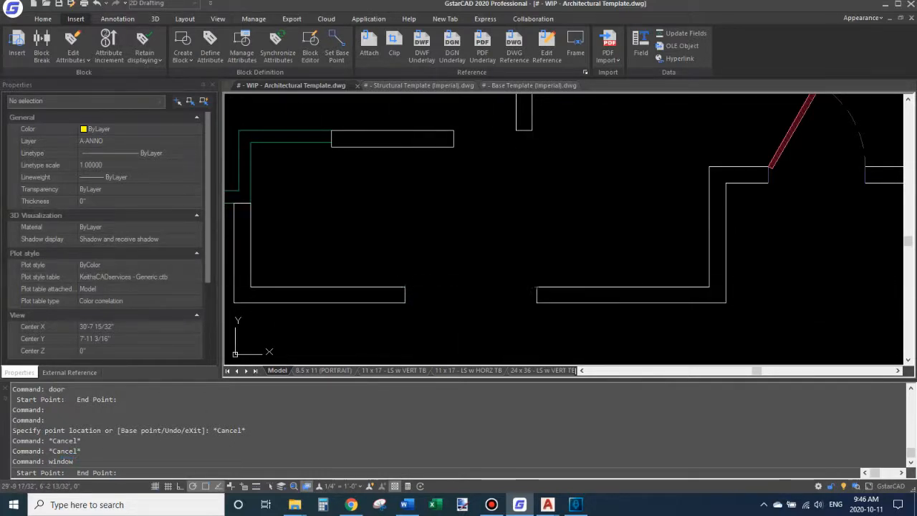
{"action": "left_click", "coordinate": [537, 287]}
{"action": "scroll", "coordinate": [529, 250], "scroll_direction": "down", "scroll_amount": 2}
{"action": "scroll", "coordinate": [528, 252], "scroll_direction": "up", "scroll_amount": 3}
{"action": "scroll", "coordinate": [519, 268], "scroll_direction": "down", "scroll_amount": 3}
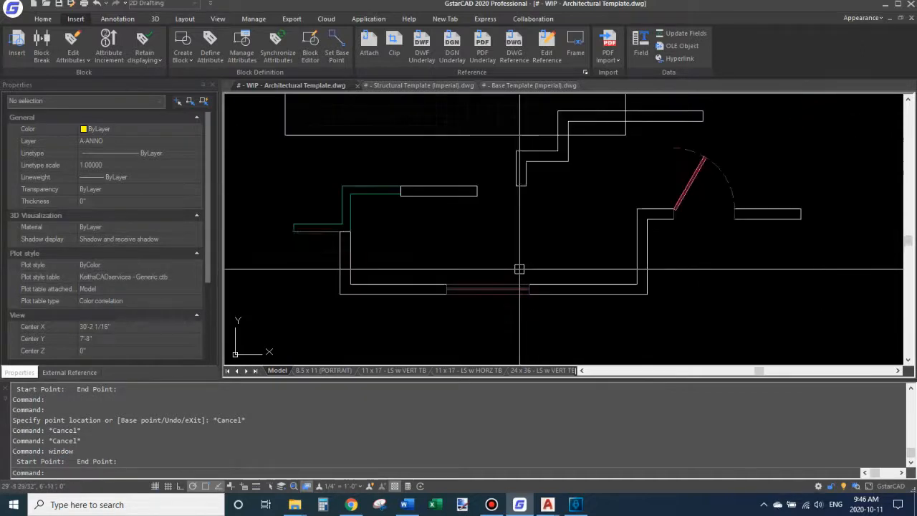
Place a trial window diagonally in the open area above the lower wall and erase it.
{"action": "key", "text": "Return"}
{"action": "left_click", "coordinate": [472, 263]}
{"action": "left_click", "coordinate": [586, 180]}
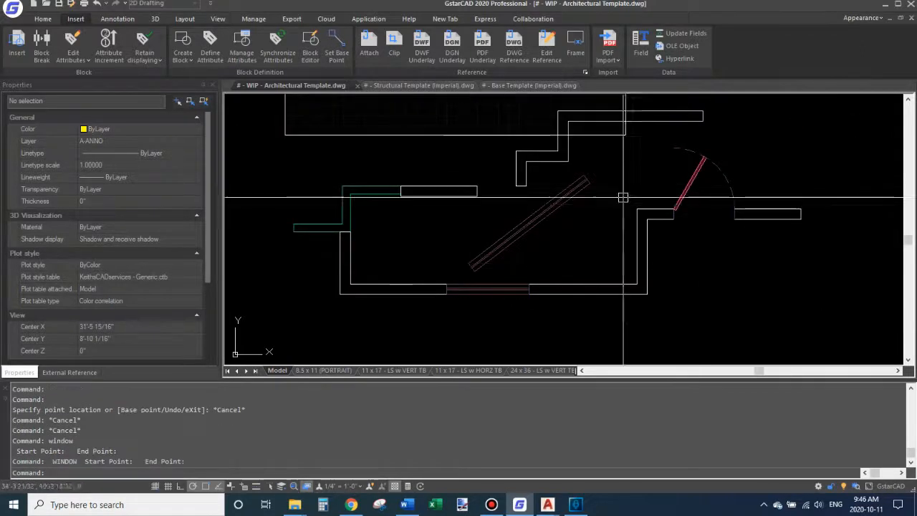
{"action": "left_click", "coordinate": [559, 199]}
{"action": "type", "text": "e"}
{"action": "key", "text": "Return"}
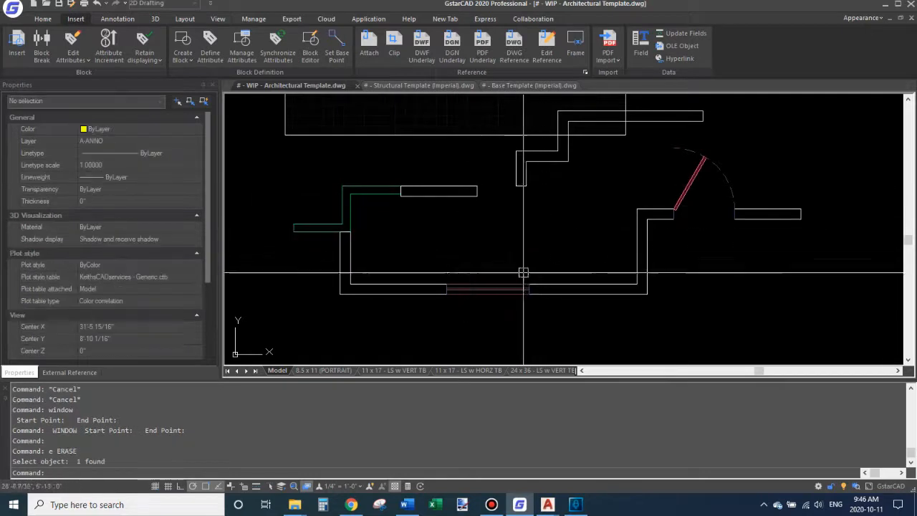
Switch the lower wall's window to the 2 Pane version and then to the 4 Pane version.
{"action": "left_click", "coordinate": [506, 288]}
{"action": "scroll", "coordinate": [489, 280], "scroll_direction": "up", "scroll_amount": 4}
{"action": "left_click", "coordinate": [490, 259]}
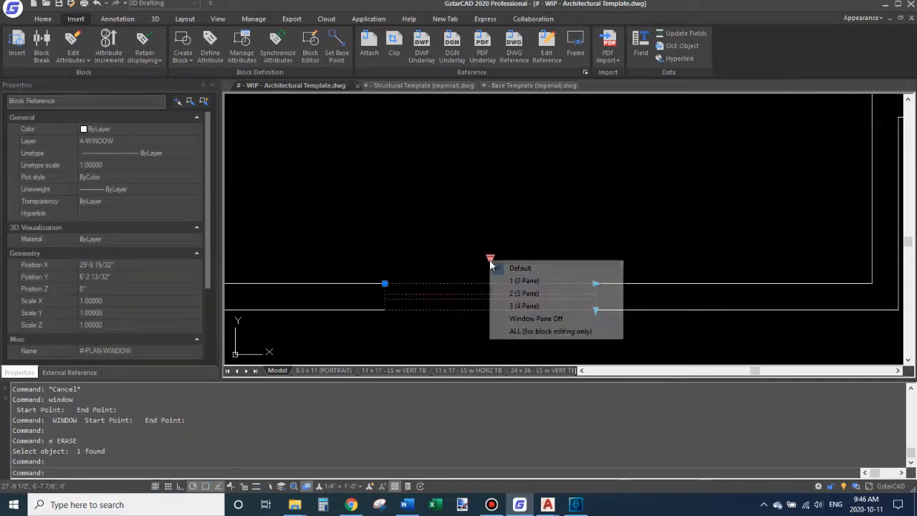
{"action": "left_click", "coordinate": [523, 281]}
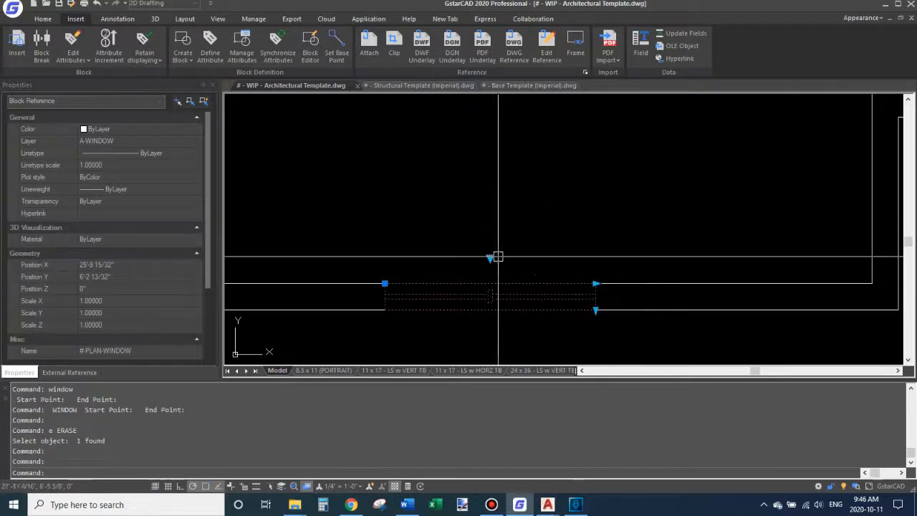
{"action": "mouse_move", "coordinate": [490, 259]}
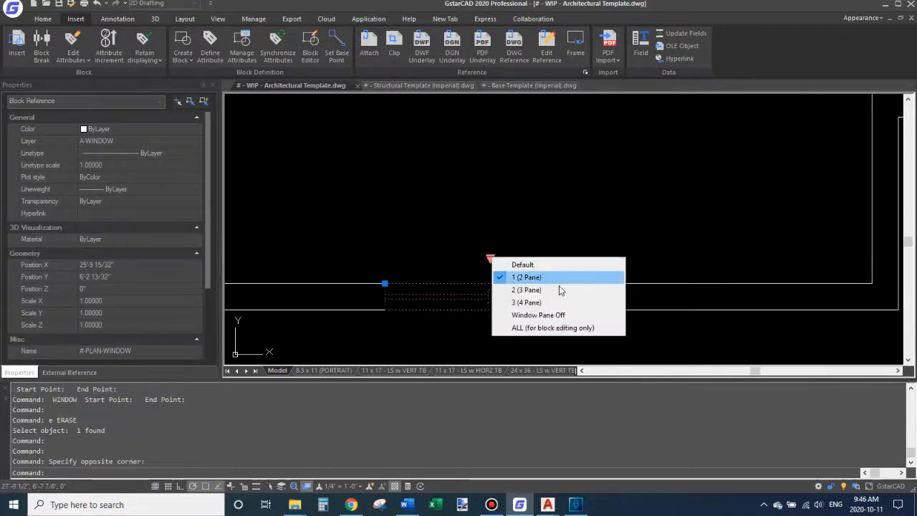
{"action": "left_click", "coordinate": [523, 297]}
{"action": "key", "text": "Escape"}
{"action": "key", "text": "Escape"}
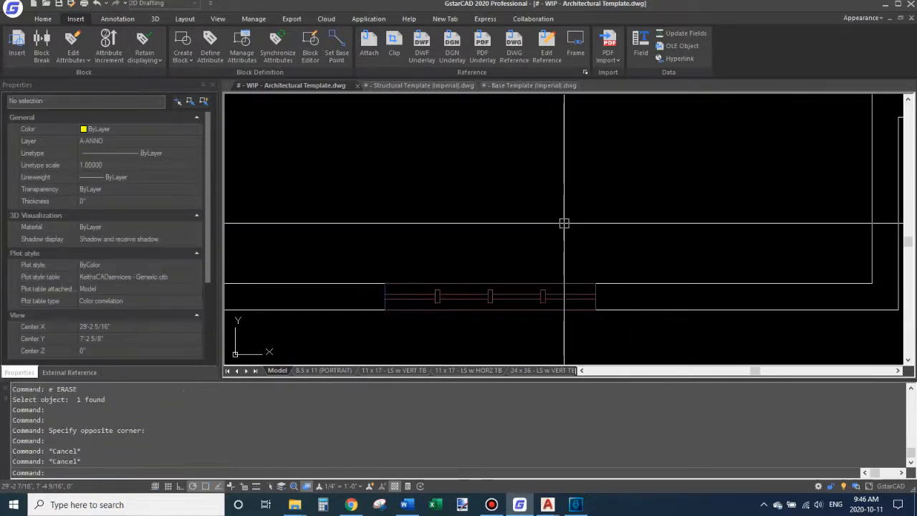
Try stretching the four-pane window's width along the lower wall.
{"action": "scroll", "coordinate": [553, 242], "scroll_direction": "down", "scroll_amount": 4}
{"action": "left_click", "coordinate": [545, 252]}
{"action": "left_click", "coordinate": [527, 271]}
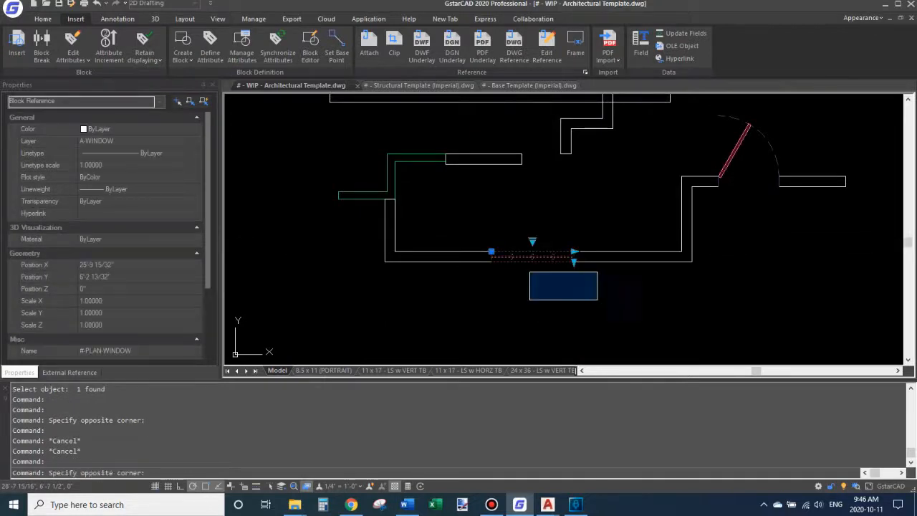
{"action": "left_click", "coordinate": [599, 301]}
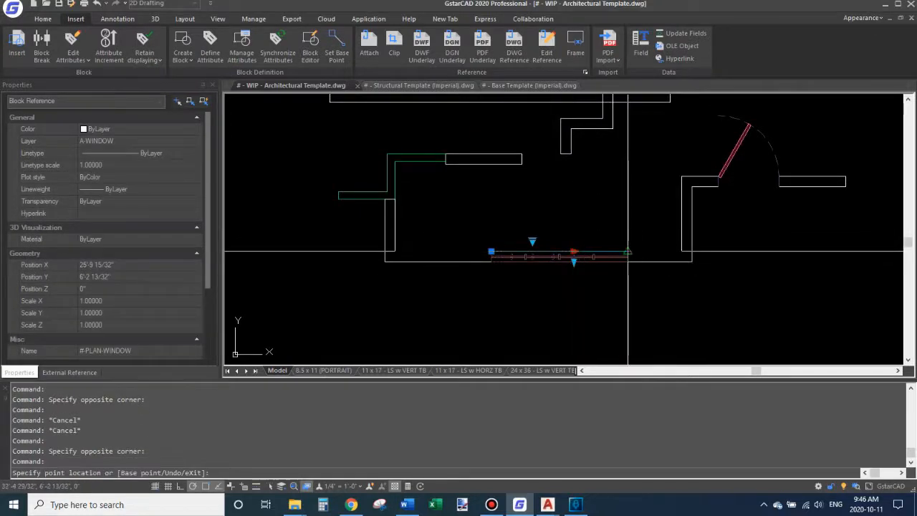
{"action": "key", "text": "Escape"}
{"action": "key", "text": "Escape"}
Erase the window from the lower wall opening.
{"action": "left_click", "coordinate": [609, 258]}
{"action": "type", "text": "e"}
{"action": "key", "text": "Return"}
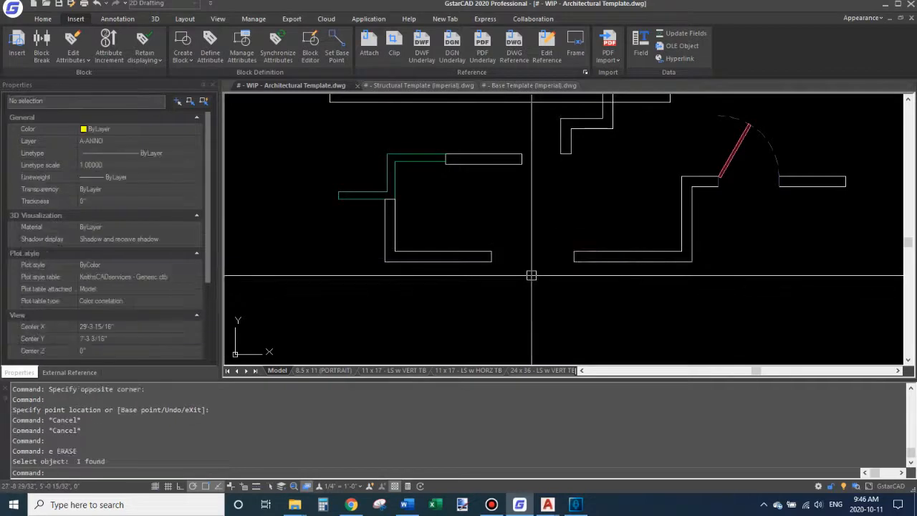
Insert a bifold door with the bifold command, spanning the opening between the two lower horizontal walls.
{"action": "key", "text": "Return"}
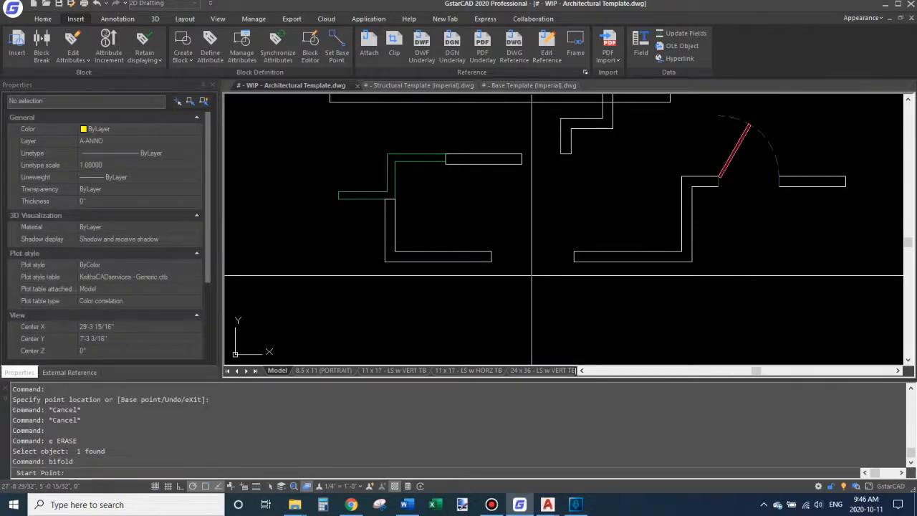
{"action": "left_click", "coordinate": [491, 252]}
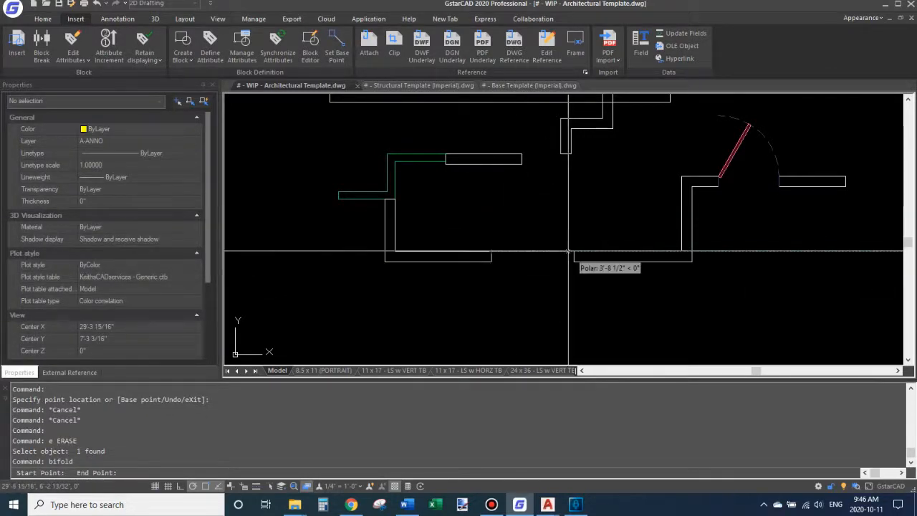
{"action": "mouse_move", "coordinate": [542, 232]}
{"action": "middle_mouse_down"}
{"action": "mouse_move", "coordinate": [442, 314]}
{"action": "mouse_move", "coordinate": [457, 265]}
{"action": "middle_mouse_up"}
Select the swing door and the bifold door to check their shared properties, and examine the bifold panels closely.
{"action": "left_click", "coordinate": [636, 223]}
{"action": "left_click", "coordinate": [457, 272]}
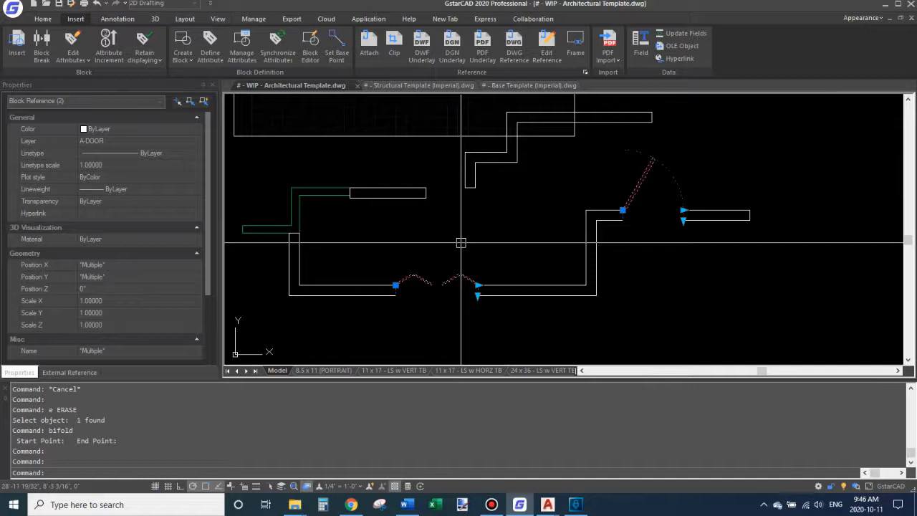
{"action": "scroll", "coordinate": [661, 198], "scroll_direction": "up", "scroll_amount": 2}
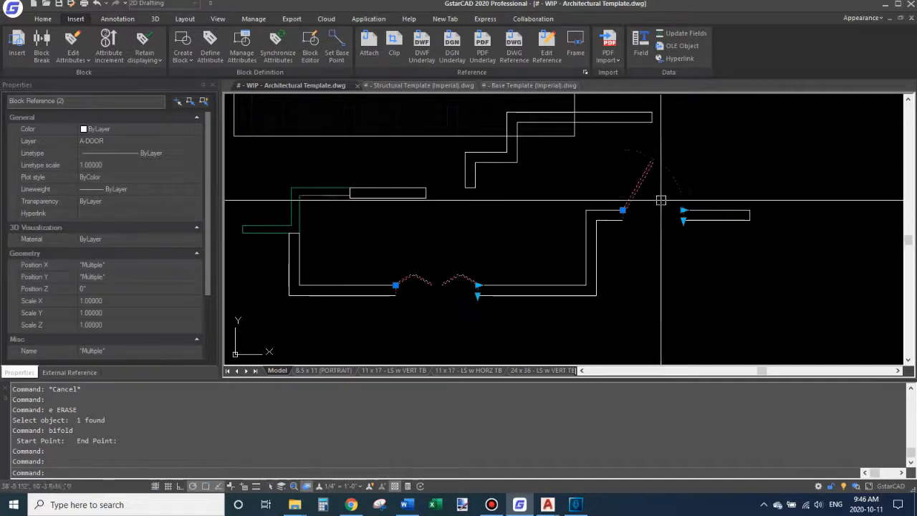
{"action": "key", "text": "Escape"}
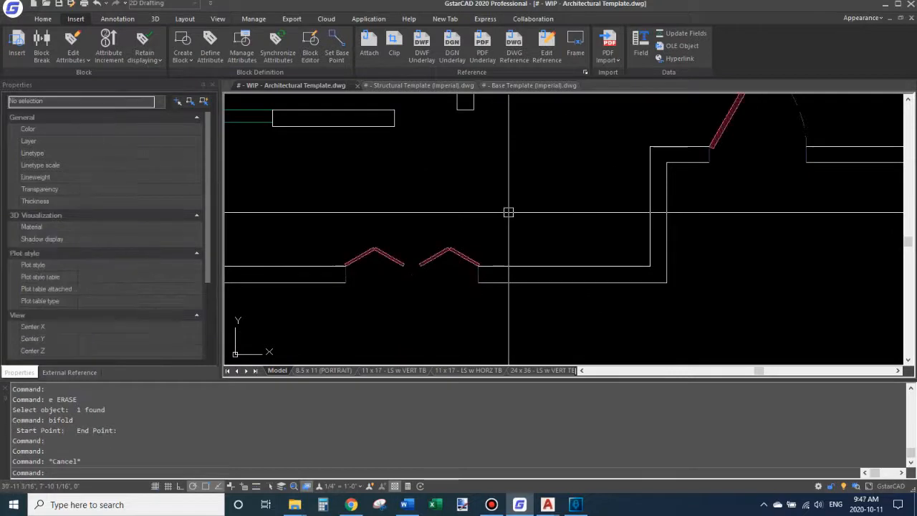
{"action": "scroll", "coordinate": [416, 273], "scroll_direction": "up", "scroll_amount": 4}
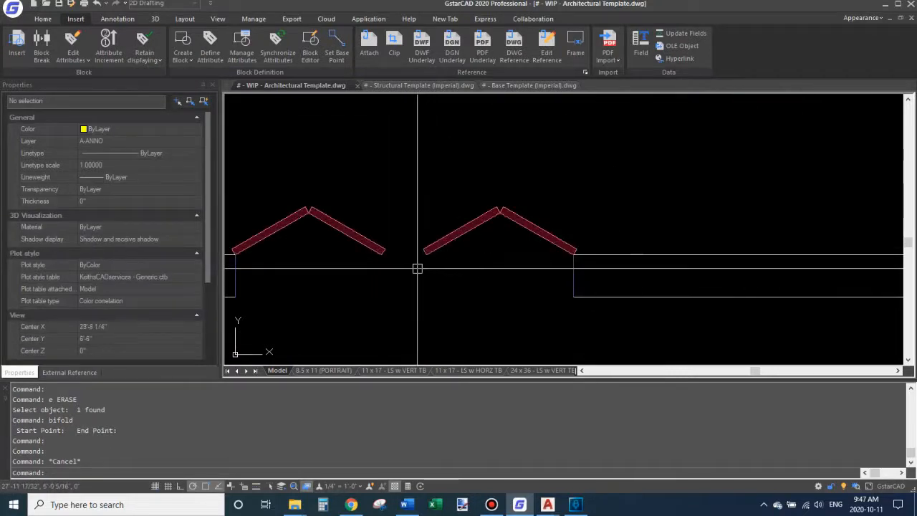
{"action": "scroll", "coordinate": [416, 269], "scroll_direction": "down", "scroll_amount": 4}
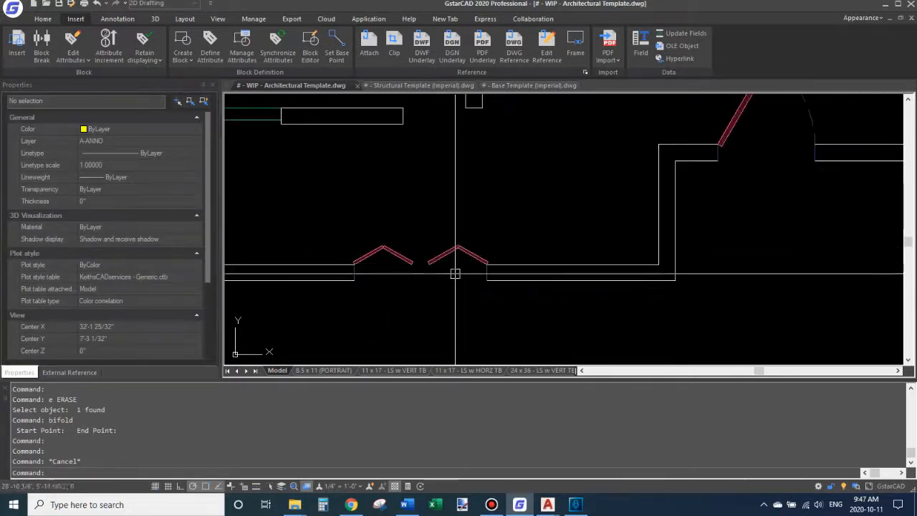
Draw two crossing diagonal lines between opposite corners of the bifold door opening to mark its centre.
{"action": "type", "text": "l"}
{"action": "key", "text": "Return"}
{"action": "left_click", "coordinate": [354, 280]}
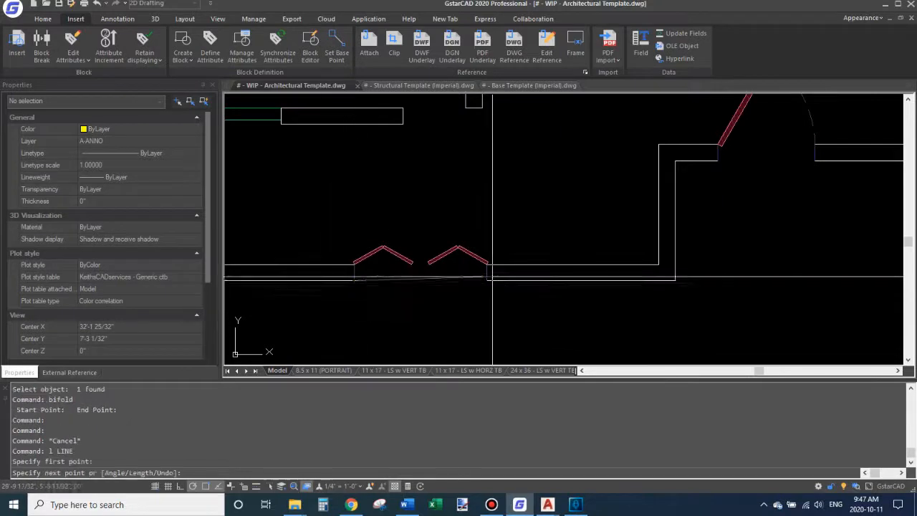
{"action": "left_click", "coordinate": [487, 264]}
{"action": "key", "text": "Return"}
{"action": "key", "text": "Return"}
{"action": "left_click", "coordinate": [487, 280]}
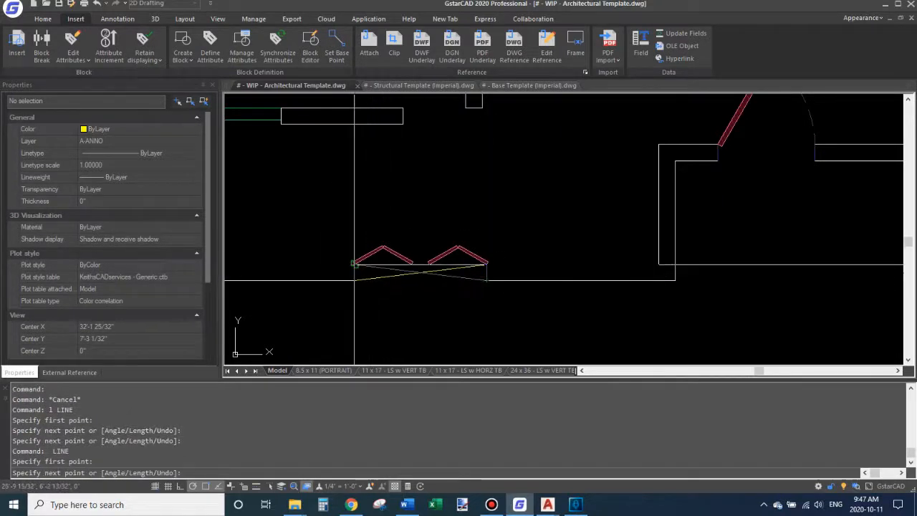
{"action": "left_click", "coordinate": [352, 264]}
{"action": "key", "text": "Return"}
{"action": "scroll", "coordinate": [425, 279], "scroll_direction": "up", "scroll_amount": 2}
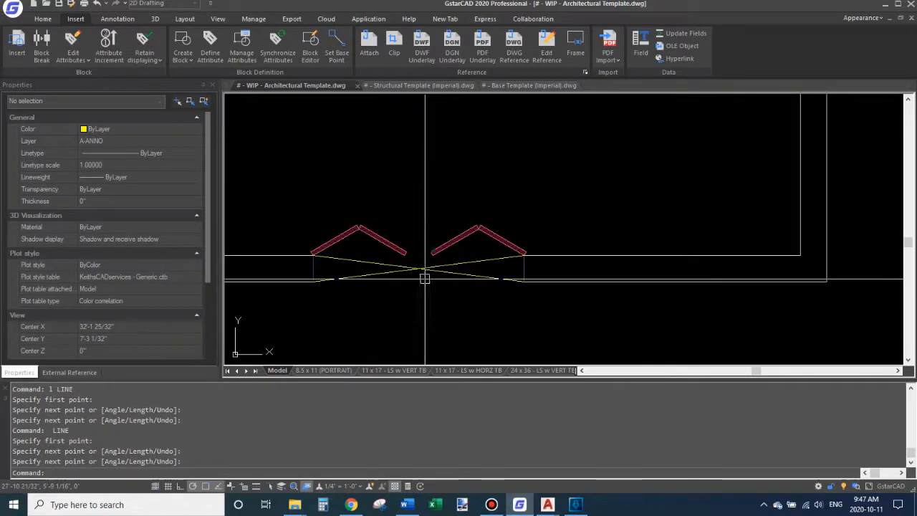
Erase both diagonal lines from the bifold door opening.
{"action": "left_click", "coordinate": [463, 274]}
{"action": "type", "text": "e"}
{"action": "key", "text": "Return"}
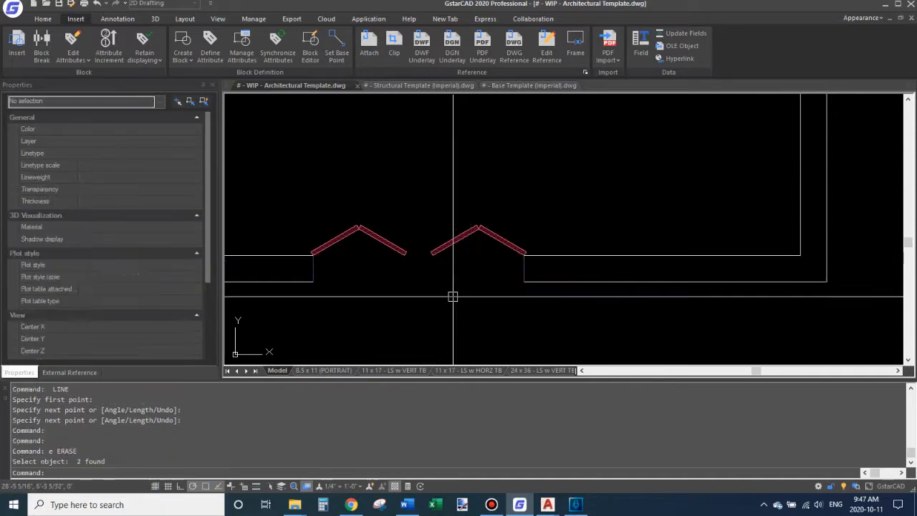
Try a linear dimension from the centre of the bifold door opening to the outer lower corner of the stepped wall.
{"action": "type", "text": "de"}
{"action": "key", "text": "Return"}
{"action": "left_click", "coordinate": [418, 269]}
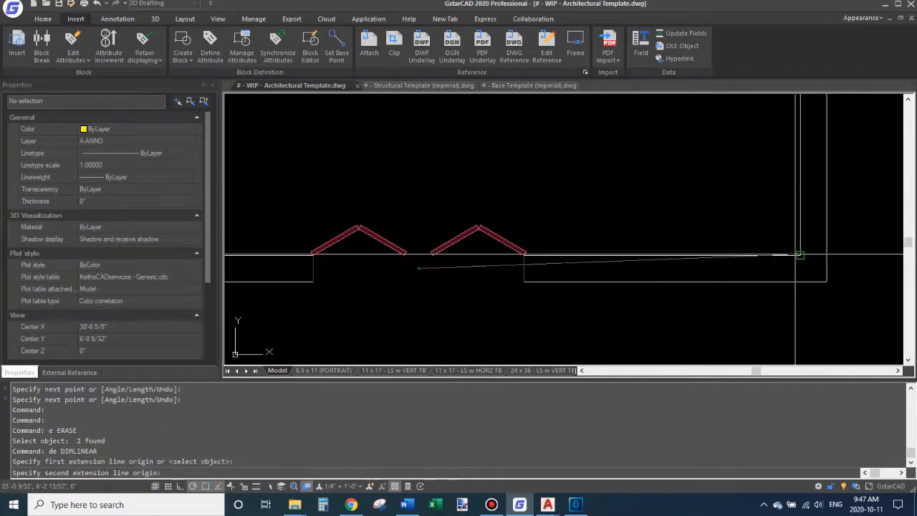
{"action": "left_click", "coordinate": [826, 280]}
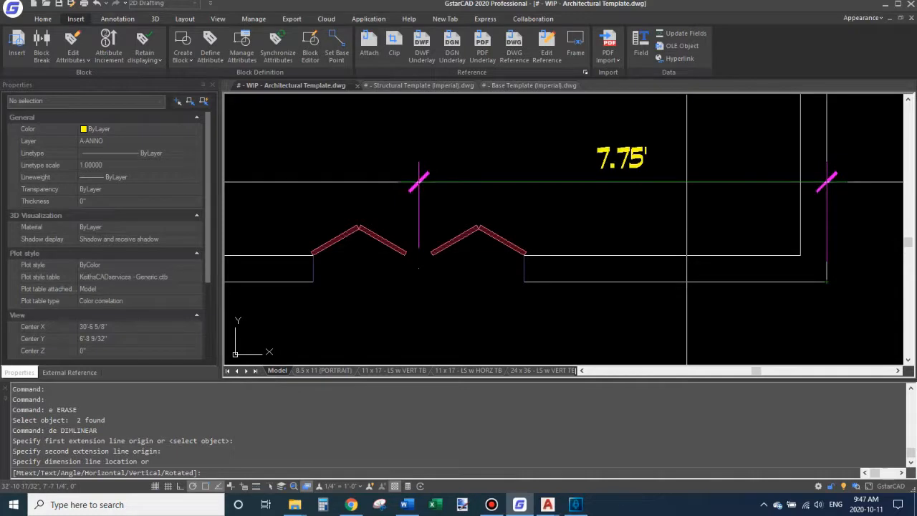
{"action": "key", "text": "Escape"}
{"action": "key", "text": "Escape"}
Mirror the bifold door about a horizontal line through the centre of its opening and erase the original door.
{"action": "left_click", "coordinate": [481, 235]}
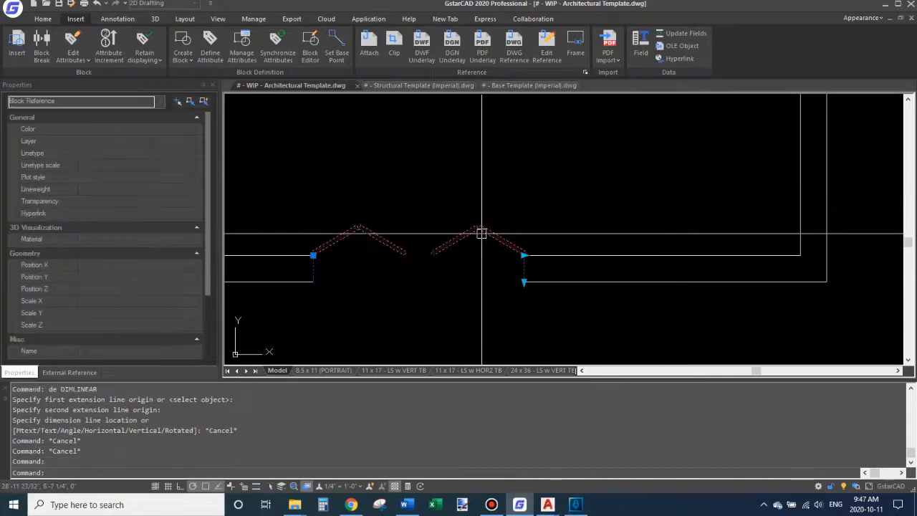
{"action": "type", "text": "mi"}
{"action": "key", "text": "Return"}
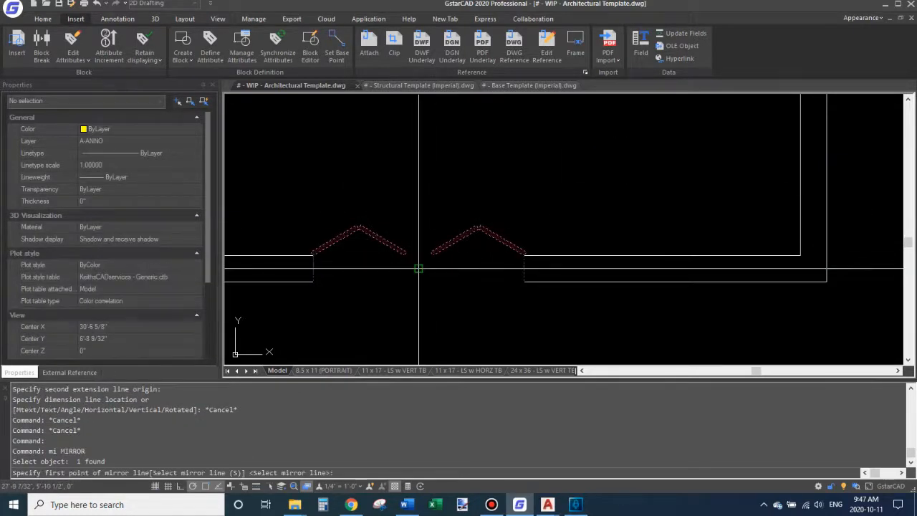
{"action": "left_click", "coordinate": [418, 269]}
{"action": "left_click", "coordinate": [454, 272]}
{"action": "key", "text": "Return"}
{"action": "left_click", "coordinate": [453, 245]}
{"action": "type", "text": "e"}
{"action": "key", "text": "Return"}
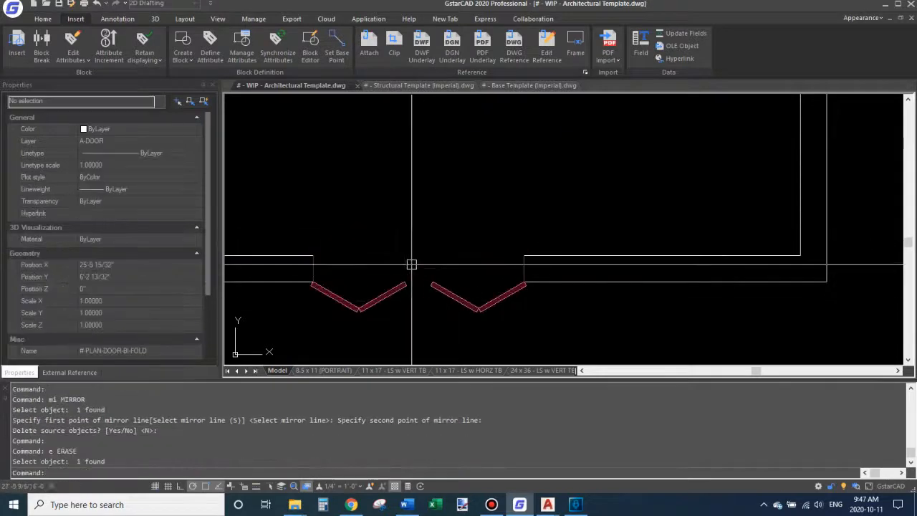
Mirror the swing door about a vertical line through the middle of its opening and erase the original door.
{"action": "scroll", "coordinate": [411, 264], "scroll_direction": "down", "scroll_amount": 6}
{"action": "middle_click_drag", "start_coordinate": [559, 236], "coordinate": [501, 291]}
{"action": "scroll", "coordinate": [476, 265], "scroll_direction": "up", "scroll_amount": 2}
{"action": "left_click", "coordinate": [467, 257]}
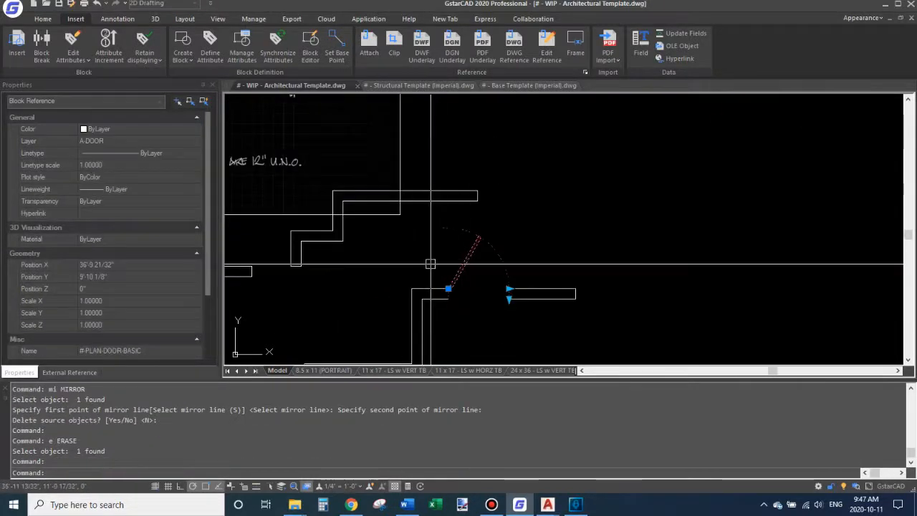
{"action": "type", "text": "mi"}
{"action": "key", "text": "Return"}
{"action": "left_click", "coordinate": [481, 283]}
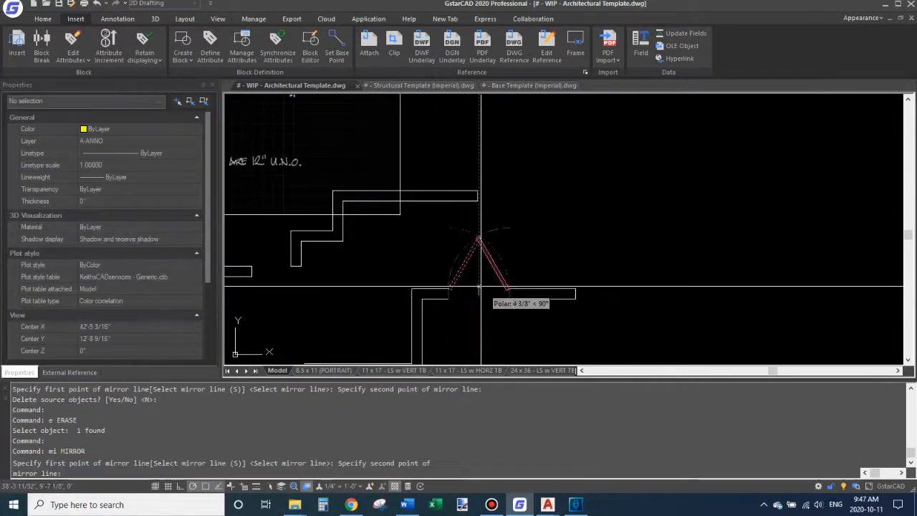
{"action": "left_click", "coordinate": [480, 277]}
{"action": "key", "text": "Return"}
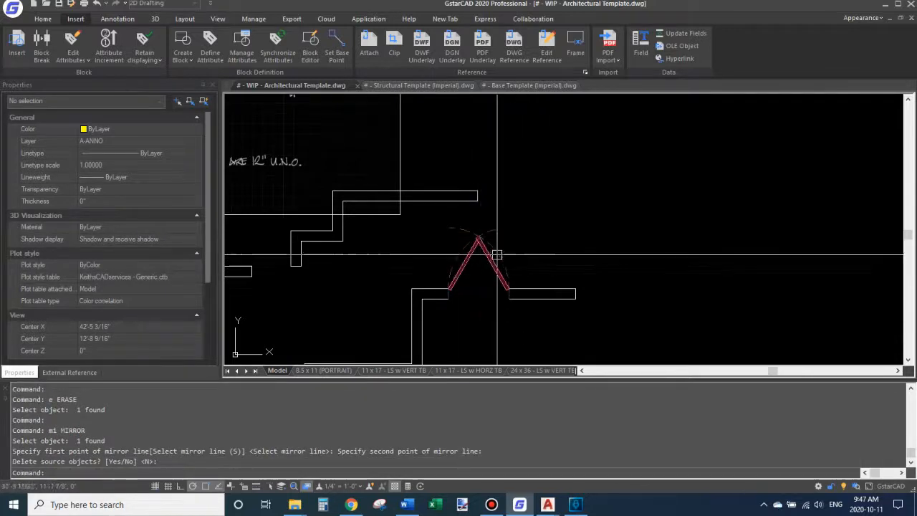
{"action": "left_click", "coordinate": [468, 255]}
{"action": "type", "text": "e"}
{"action": "key", "text": "Return"}
Erase the trial walls with the mirrored bifold and swing doors below the floor plan sketch.
{"action": "mouse_move", "coordinate": [457, 286]}
{"action": "middle_mouse_down"}
{"action": "mouse_move", "coordinate": [457, 276]}
{"action": "mouse_move", "coordinate": [485, 272]}
{"action": "mouse_move", "coordinate": [494, 285]}
{"action": "middle_mouse_up"}
{"action": "middle_click_drag", "start_coordinate": [374, 321], "coordinate": [580, 255]}
{"action": "scroll", "coordinate": [492, 254], "scroll_direction": "down", "scroll_amount": 3}
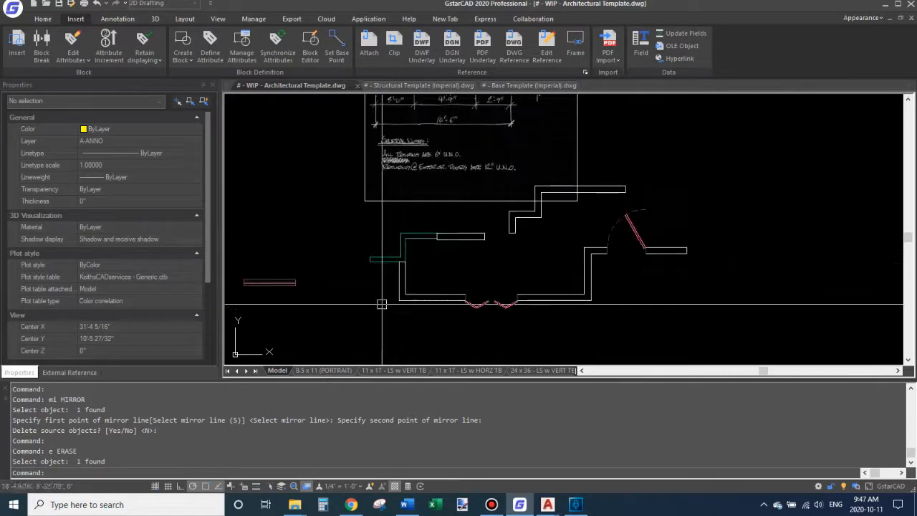
{"action": "left_click", "coordinate": [712, 185]}
{"action": "type", "text": "e"}
{"action": "key", "text": "Return"}
Examine the sketched floor plan's room layout, dimensions, door and window positions, and general notes.
{"action": "middle_click_drag", "start_coordinate": [544, 276], "coordinate": [659, 260]}
{"action": "scroll", "coordinate": [445, 247], "scroll_direction": "down", "scroll_amount": 2}
{"action": "middle_click_drag", "start_coordinate": [449, 234], "coordinate": [444, 276]}
{"action": "scroll", "coordinate": [437, 260], "scroll_direction": "up", "scroll_amount": 2}
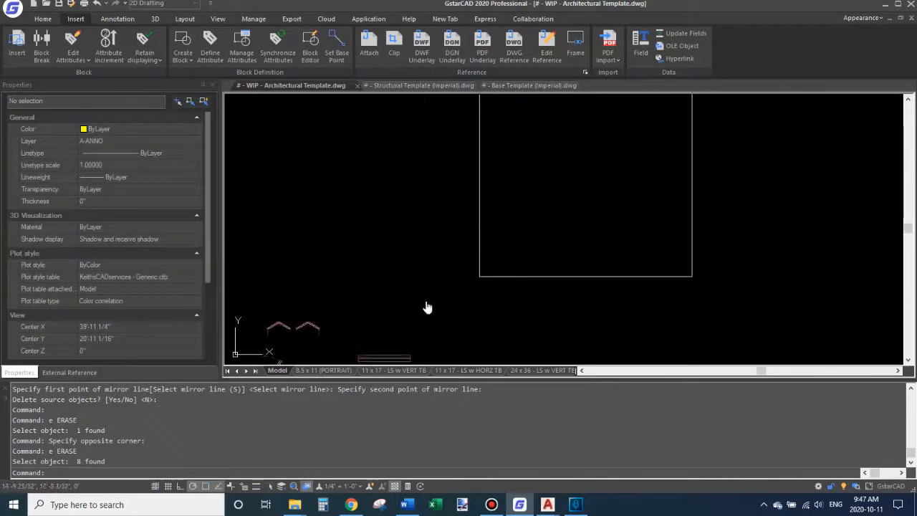
{"action": "middle_click_drag", "start_coordinate": [428, 307], "coordinate": [448, 251]}
{"action": "middle_click_drag", "start_coordinate": [464, 215], "coordinate": [415, 325]}
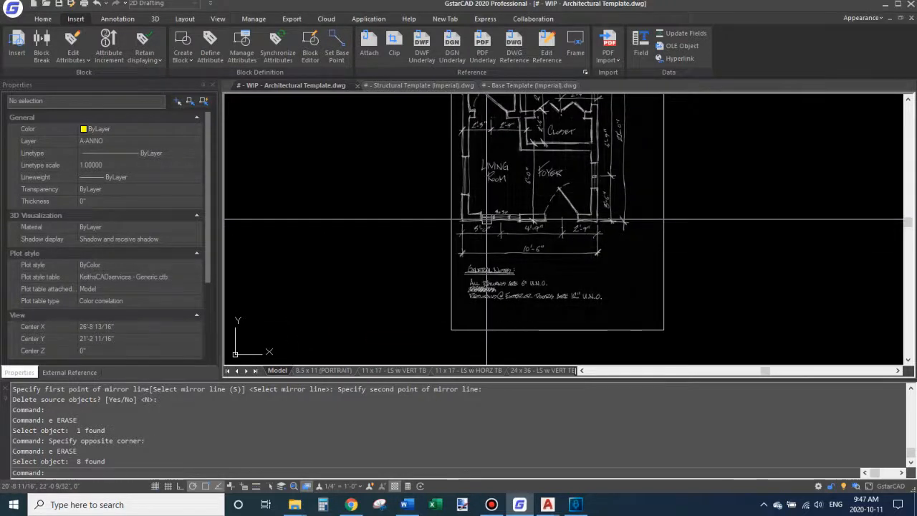
{"action": "scroll", "coordinate": [426, 280], "scroll_direction": "down", "scroll_amount": 2}
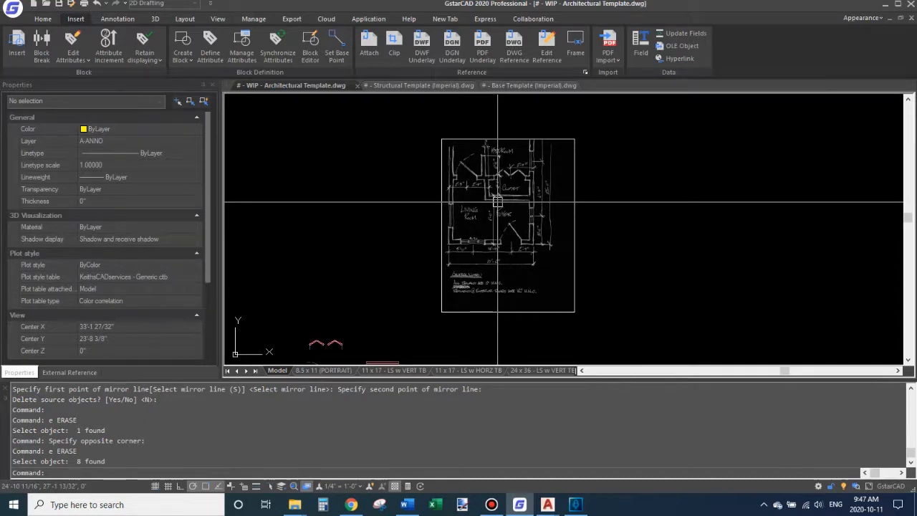
{"action": "scroll", "coordinate": [498, 203], "scroll_direction": "up", "scroll_amount": 2}
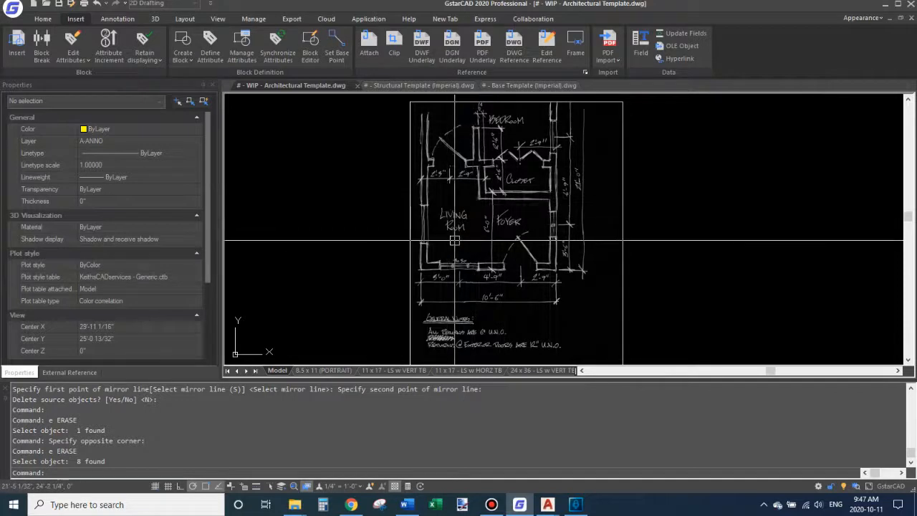
{"action": "middle_click_drag", "start_coordinate": [465, 258], "coordinate": [402, 261]}
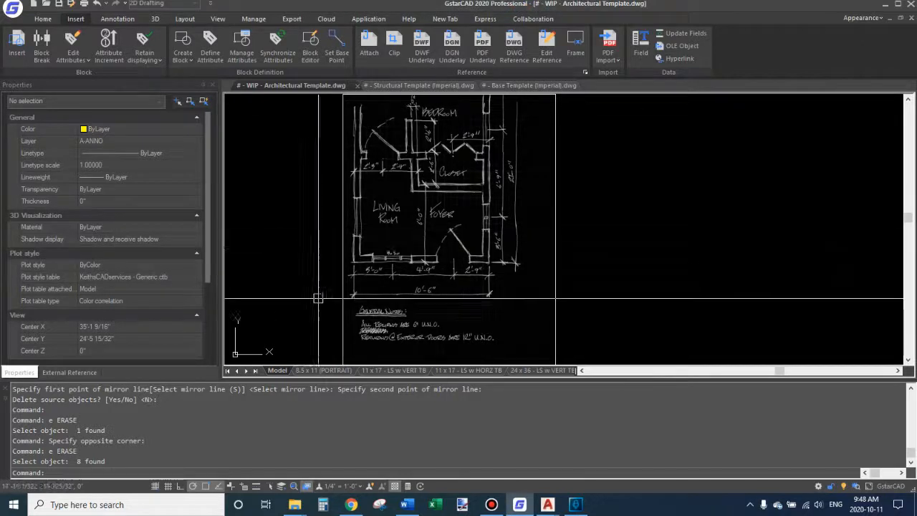
{"action": "scroll", "coordinate": [342, 264], "scroll_direction": "up", "scroll_amount": 4}
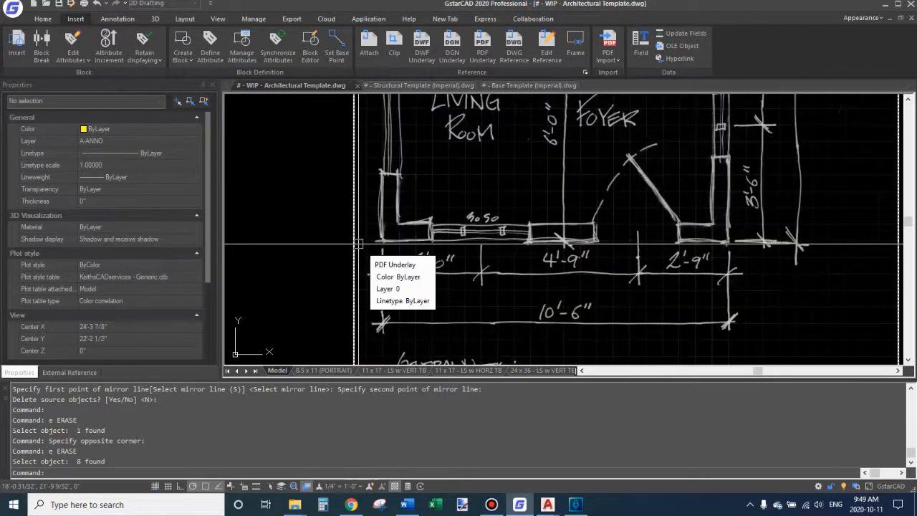
{"action": "type", "text": "l"}
{"action": "key", "text": "Return"}
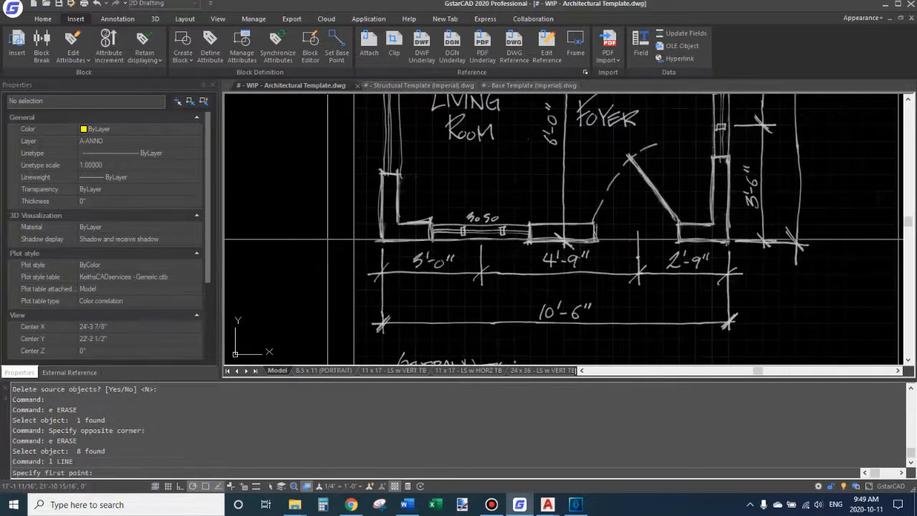
{"action": "key", "text": "Escape"}
{"action": "key", "text": "Escape"}
{"action": "key", "text": "Escape"}
Set the fade of the floor plan's PDF underlay to 50.
{"action": "scroll", "coordinate": [328, 240], "scroll_direction": "down", "scroll_amount": 6}
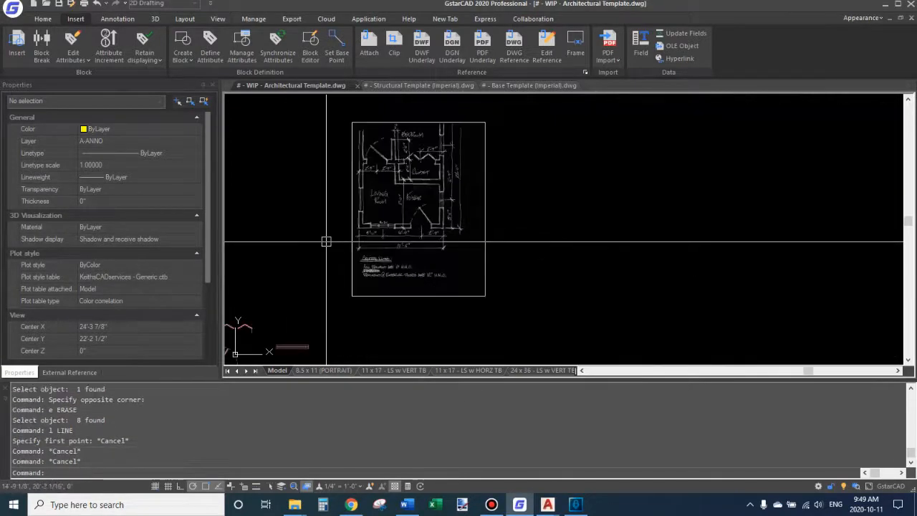
{"action": "middle_click_drag", "start_coordinate": [362, 280], "coordinate": [403, 237]}
{"action": "scroll", "coordinate": [403, 239], "scroll_direction": "up", "scroll_amount": 3}
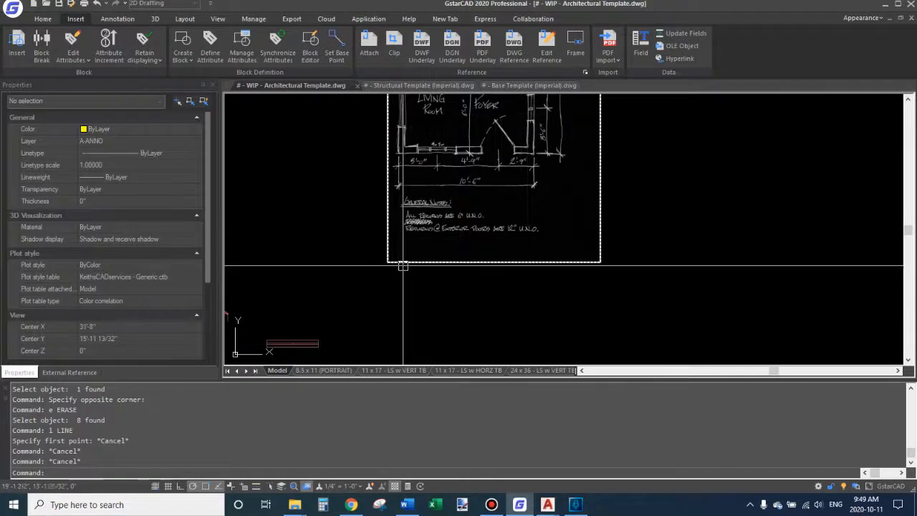
{"action": "left_click", "coordinate": [404, 264]}
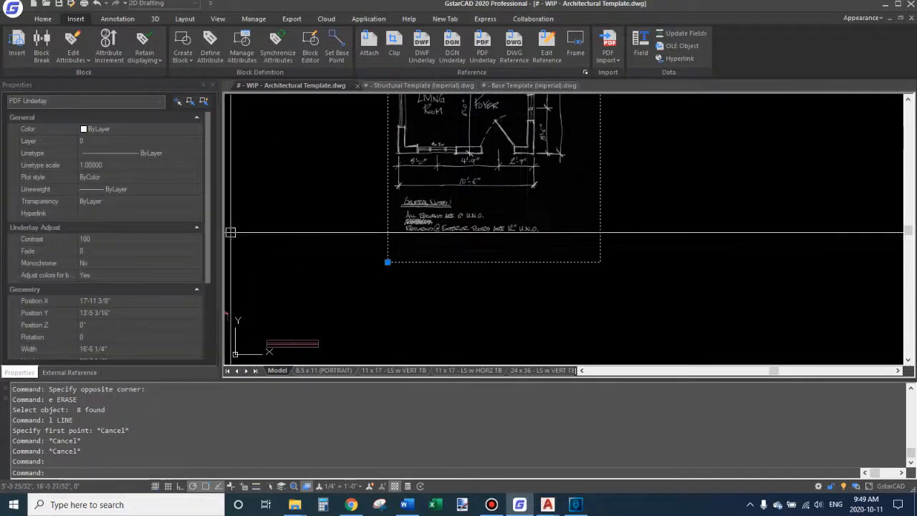
{"action": "middle_click_drag", "start_coordinate": [350, 232], "coordinate": [343, 255]}
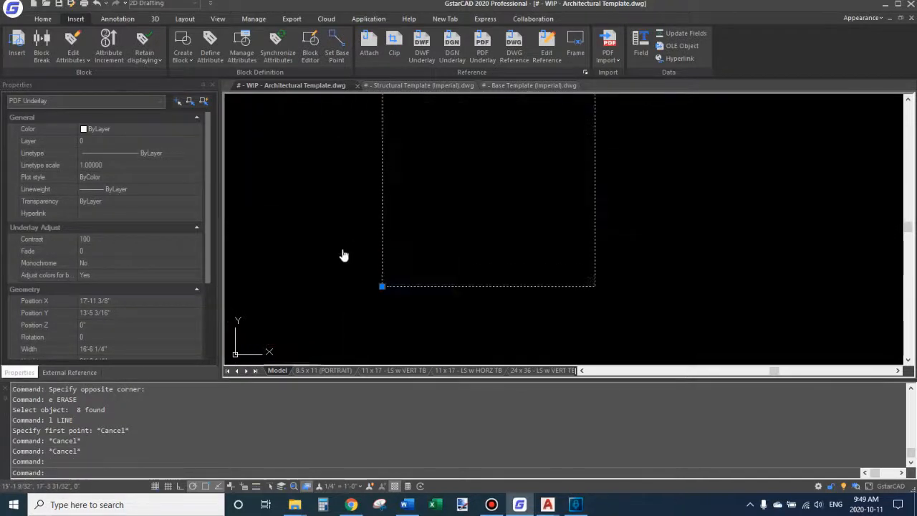
{"action": "left_click", "coordinate": [110, 251]}
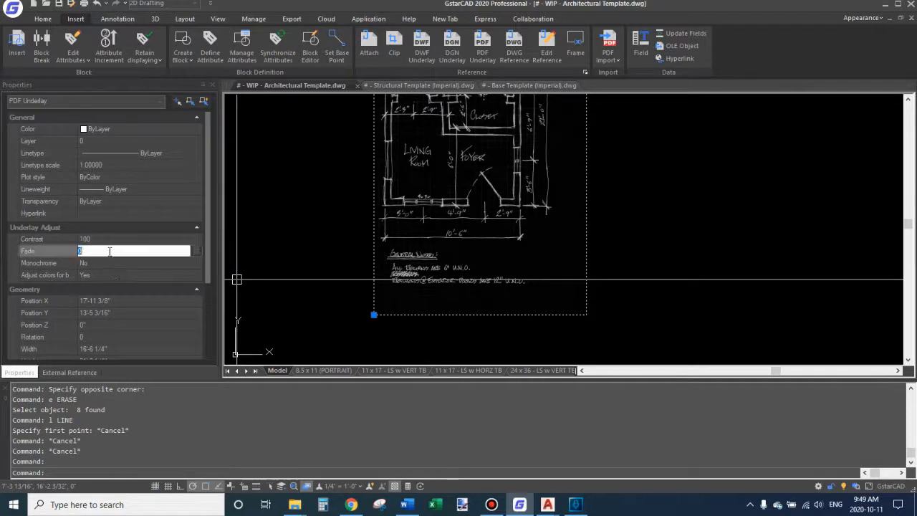
{"action": "type", "text": "50"}
{"action": "key", "text": "Return"}
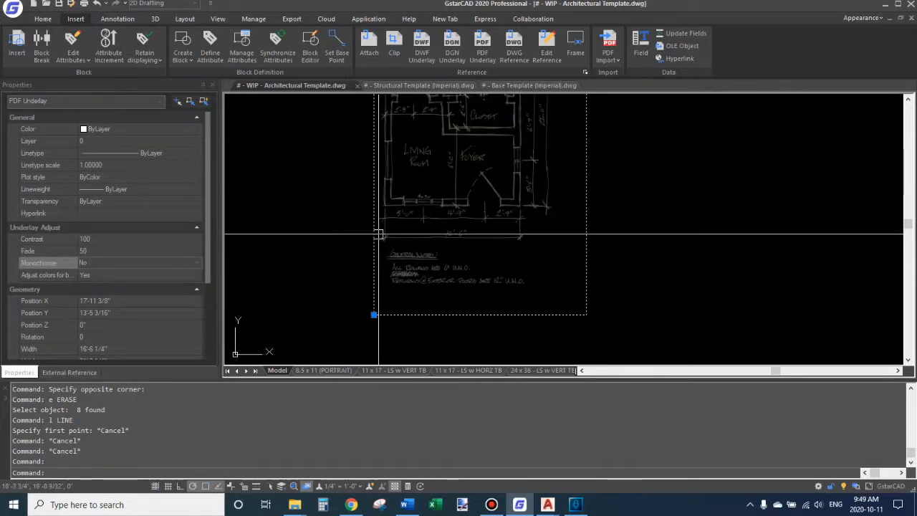
{"action": "key", "text": "Escape"}
Make A-WALL-5-CUT-EXTERIOR the current layer by picking its sample line in the layer legend.
{"action": "scroll", "coordinate": [378, 235], "scroll_direction": "down", "scroll_amount": 6}
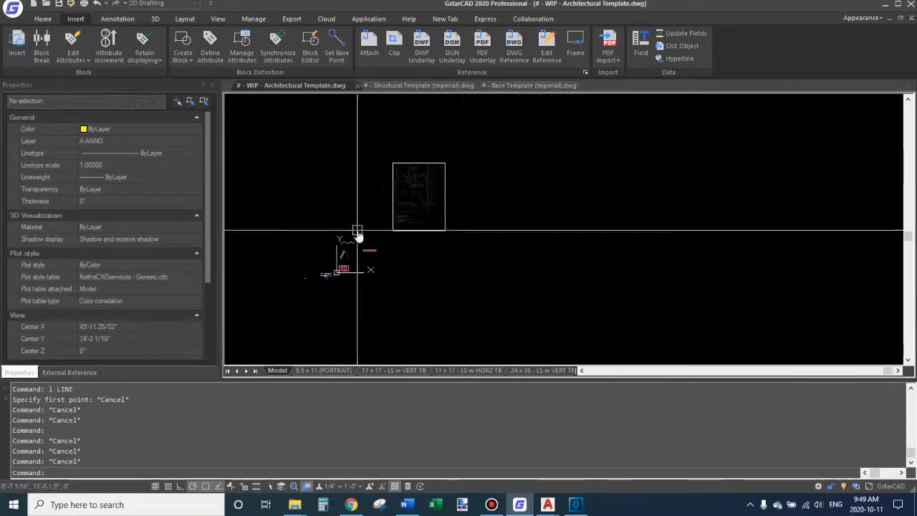
{"action": "scroll", "coordinate": [389, 226], "scroll_direction": "up", "scroll_amount": 8}
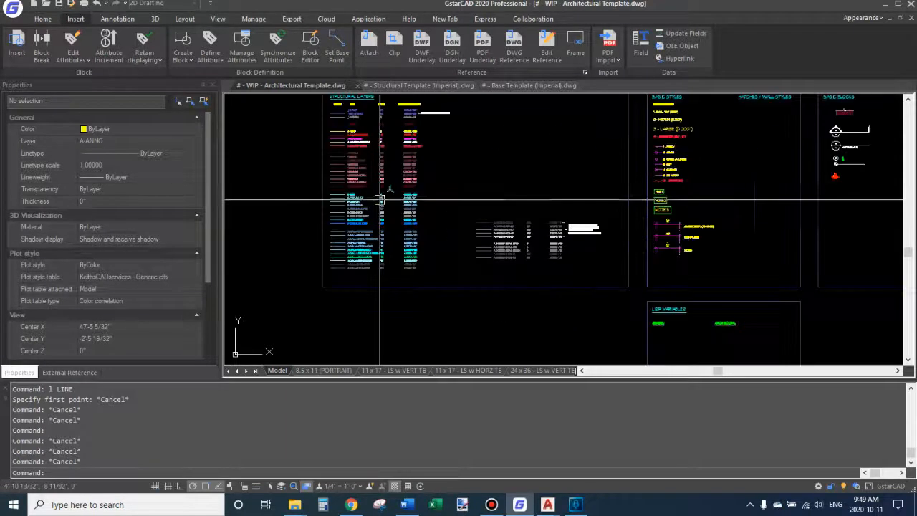
{"action": "scroll", "coordinate": [360, 230], "scroll_direction": "up", "scroll_amount": 4}
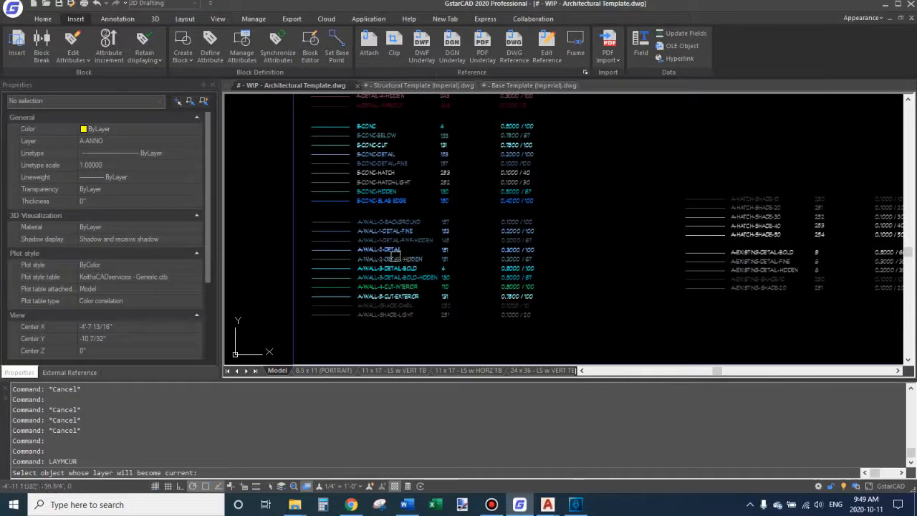
{"action": "scroll", "coordinate": [350, 276], "scroll_direction": "up", "scroll_amount": 4}
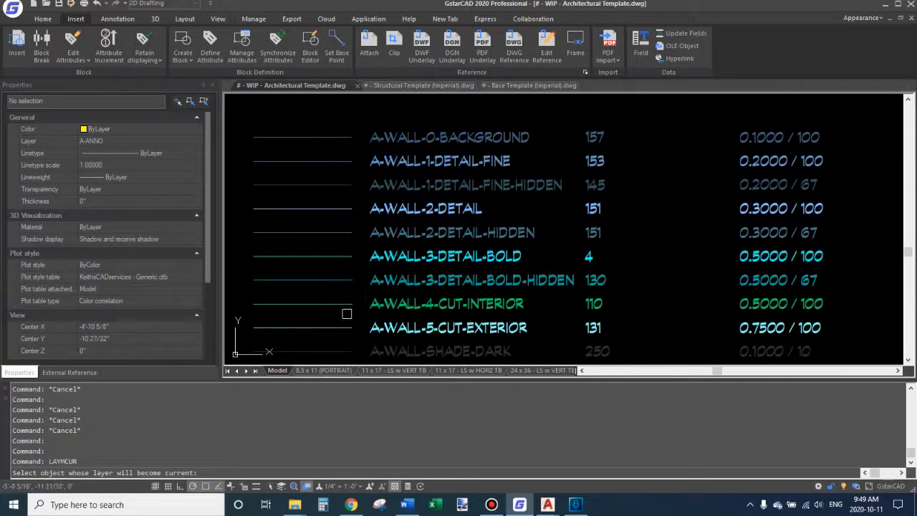
{"action": "left_click", "coordinate": [328, 328]}
Make _NO PLOT the current layer by picking its entry in the Structural Layers legend.
{"action": "scroll", "coordinate": [515, 244], "scroll_direction": "down", "scroll_amount": 6}
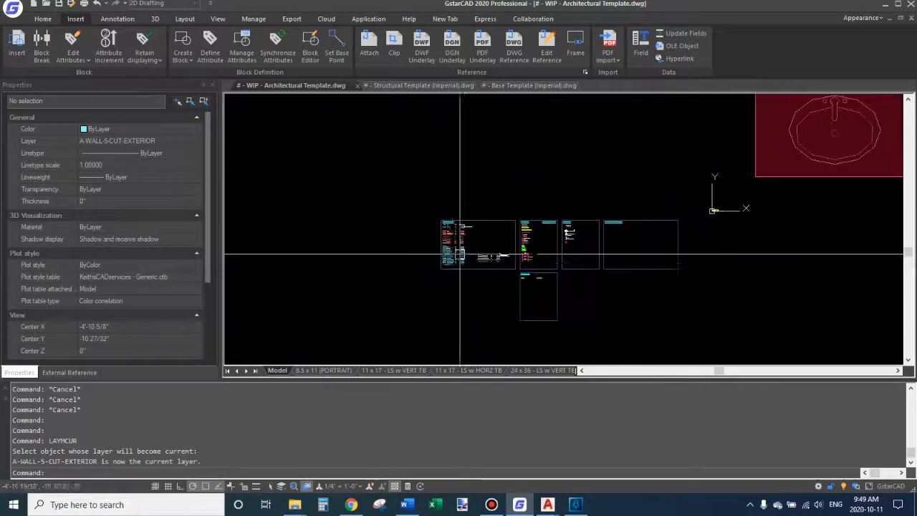
{"action": "scroll", "coordinate": [514, 227], "scroll_direction": "down", "scroll_amount": 2}
{"action": "scroll", "coordinate": [492, 201], "scroll_direction": "up", "scroll_amount": 7}
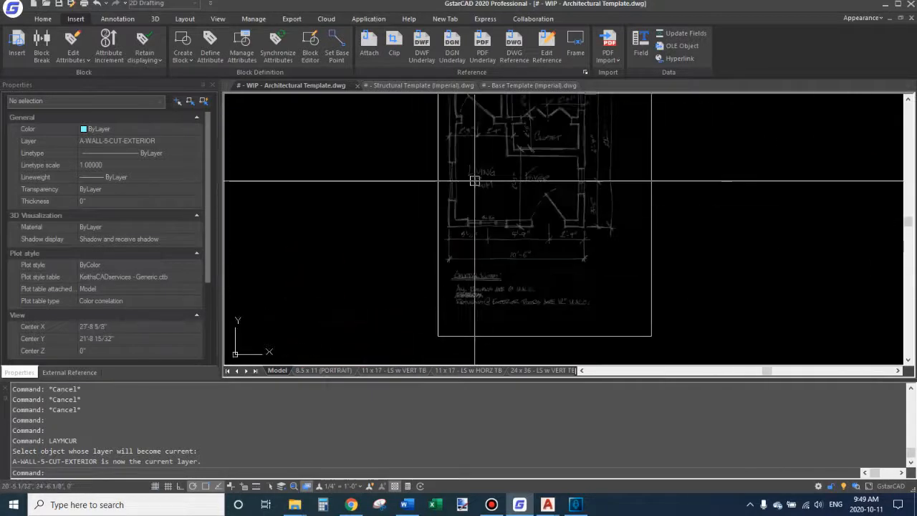
{"action": "middle_click_drag", "start_coordinate": [456, 182], "coordinate": [445, 237]}
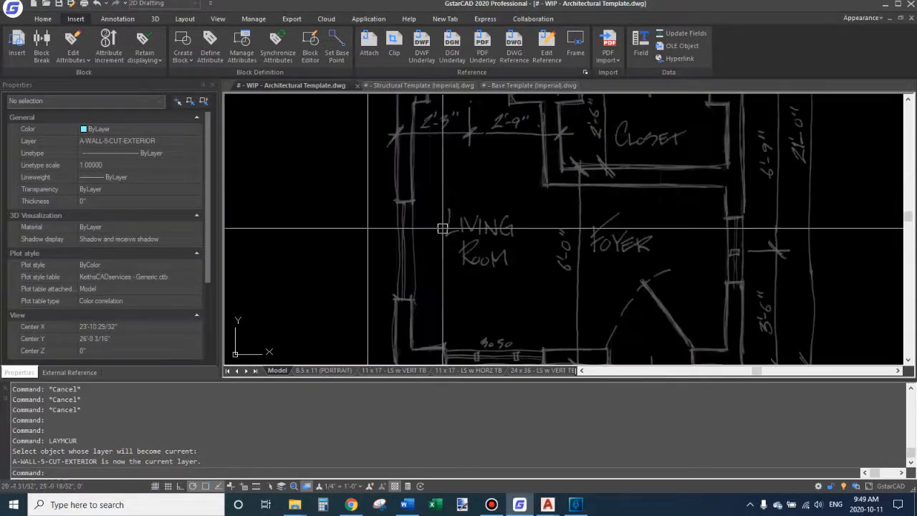
{"action": "scroll", "coordinate": [445, 235], "scroll_direction": "down", "scroll_amount": 6}
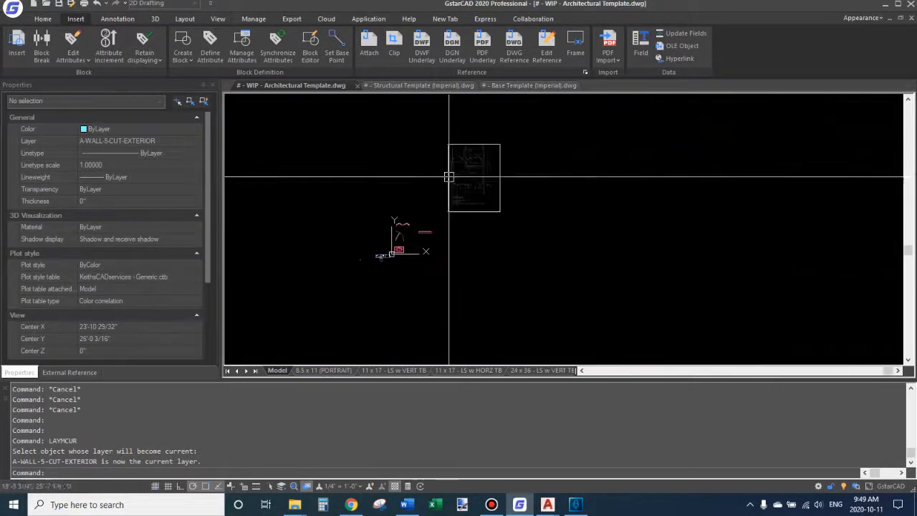
{"action": "scroll", "coordinate": [376, 255], "scroll_direction": "up", "scroll_amount": 6}
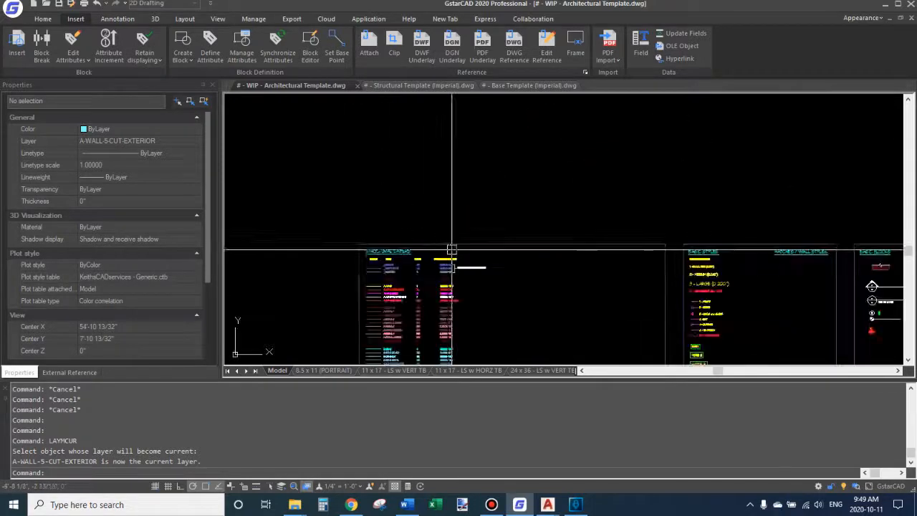
{"action": "scroll", "coordinate": [378, 268], "scroll_direction": "up", "scroll_amount": 2}
{"action": "middle_click_drag", "start_coordinate": [359, 270], "coordinate": [438, 239]}
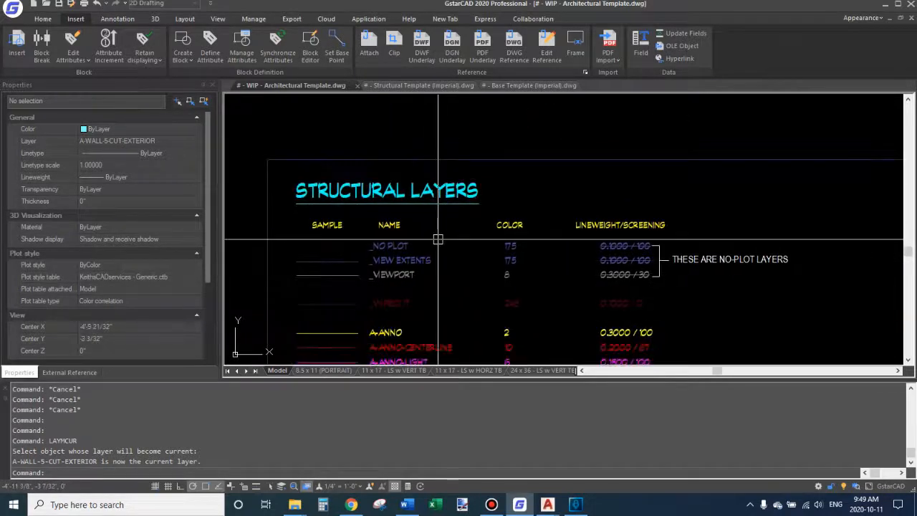
{"action": "key", "text": "Return"}
{"action": "left_click", "coordinate": [394, 246]}
Draw a short vertical line upward from the living room's lower-left exterior wall corner over the sketch.
{"action": "scroll", "coordinate": [397, 246], "scroll_direction": "down", "scroll_amount": 5}
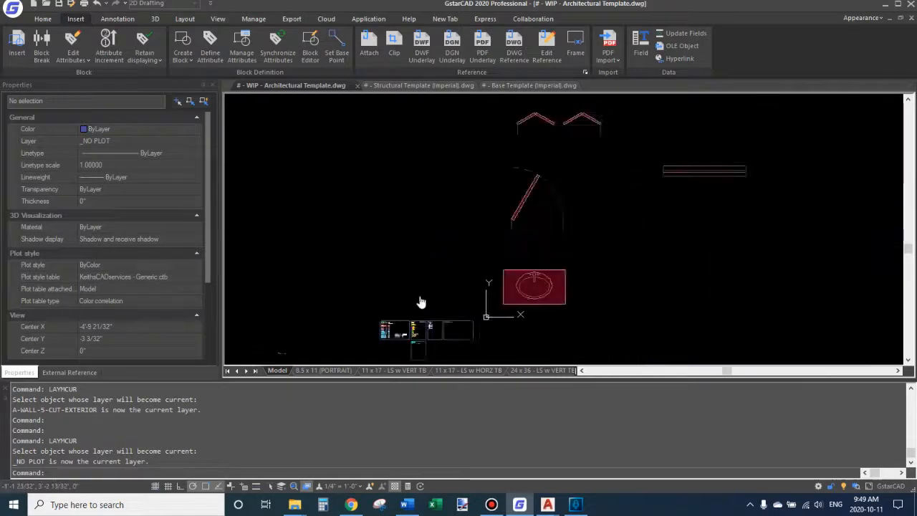
{"action": "scroll", "coordinate": [454, 268], "scroll_direction": "up", "scroll_amount": 6}
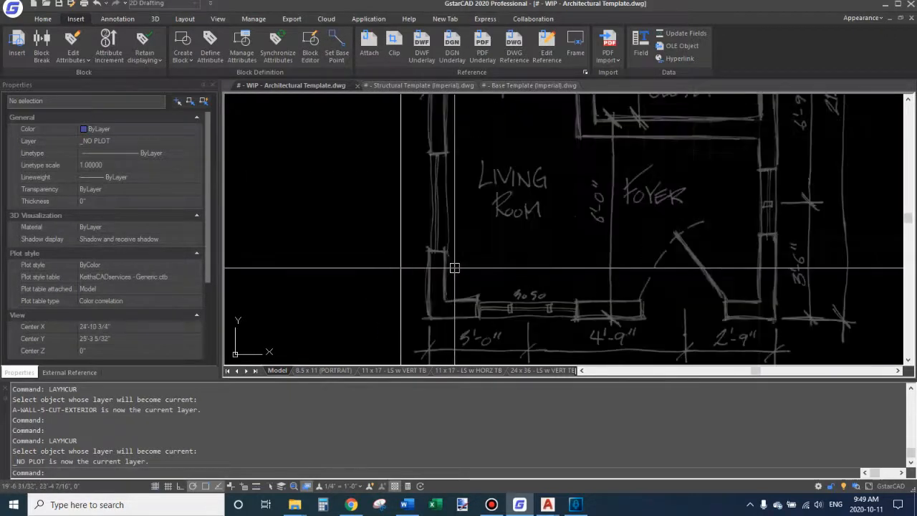
{"action": "type", "text": "l"}
{"action": "key", "text": "Return"}
{"action": "scroll", "coordinate": [425, 317], "scroll_direction": "up", "scroll_amount": 2}
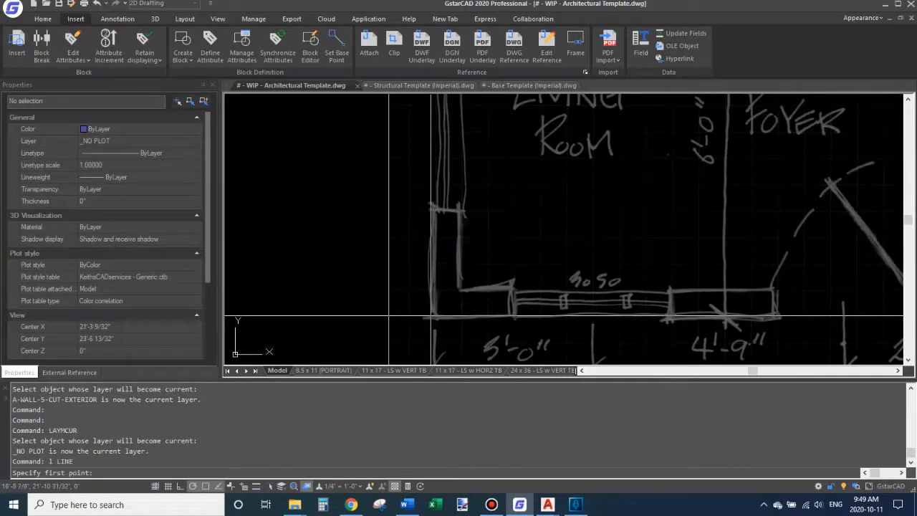
{"action": "scroll", "coordinate": [389, 316], "scroll_direction": "down", "scroll_amount": 5}
{"action": "scroll", "coordinate": [435, 215], "scroll_direction": "up", "scroll_amount": 2}
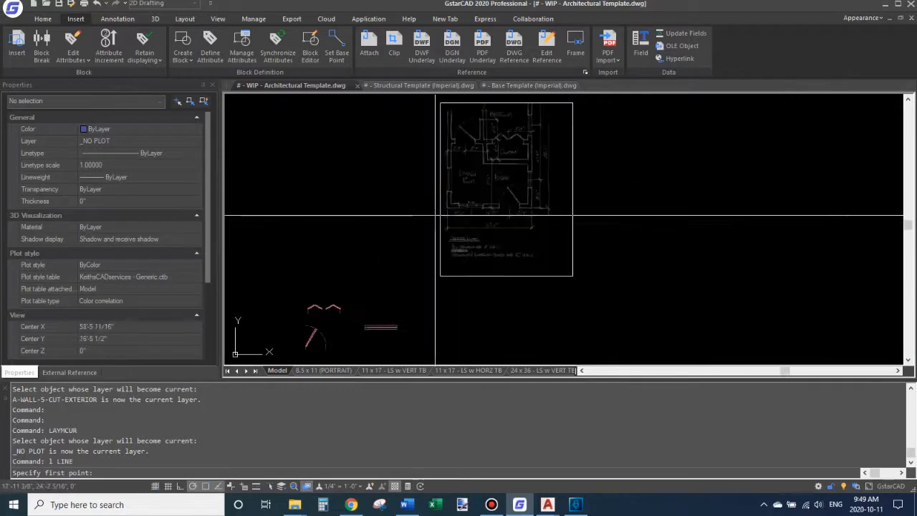
{"action": "scroll", "coordinate": [436, 219], "scroll_direction": "up", "scroll_amount": 6}
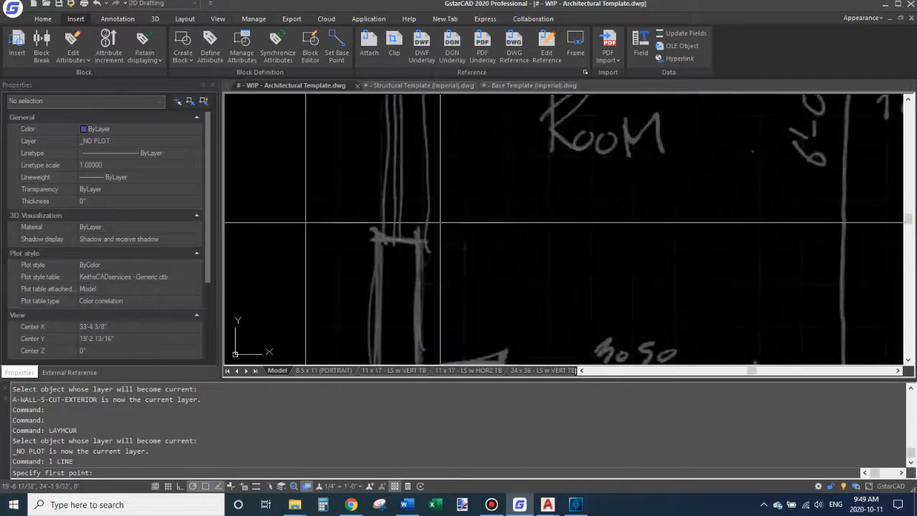
{"action": "scroll", "coordinate": [444, 218], "scroll_direction": "down", "scroll_amount": 3}
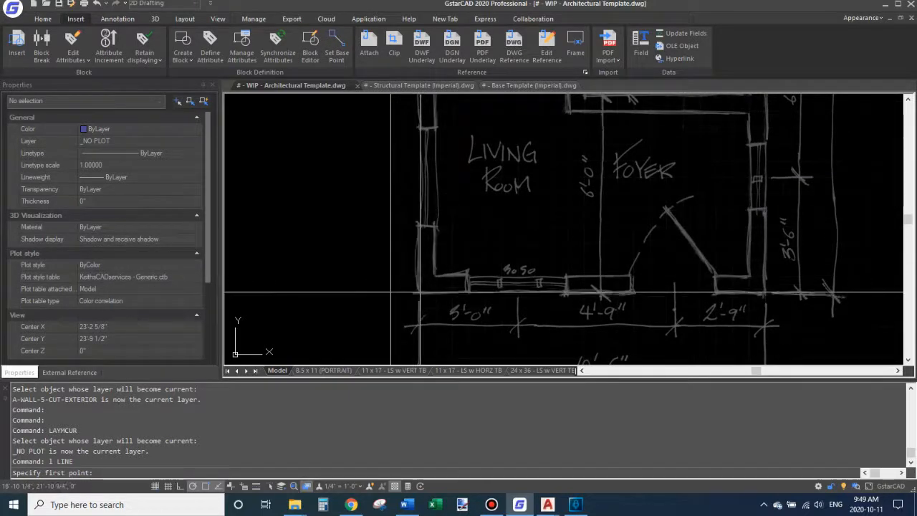
{"action": "left_click", "coordinate": [390, 291]}
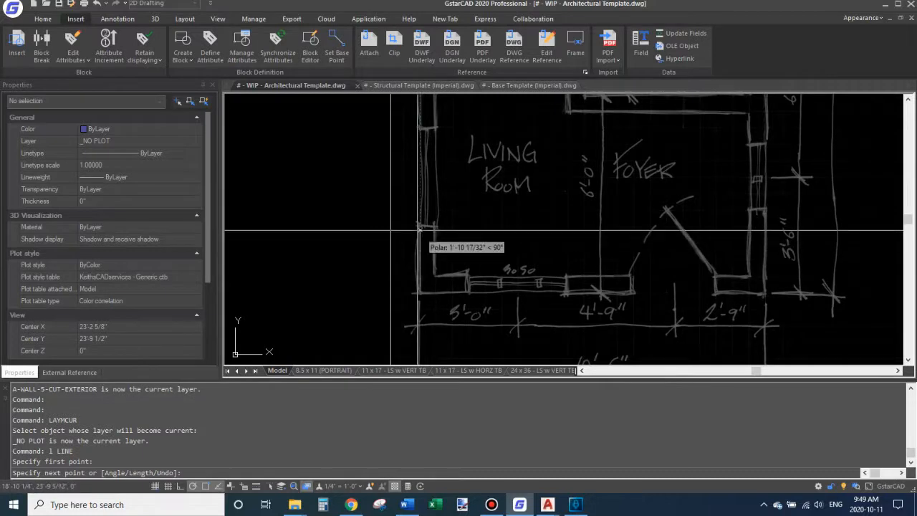
{"action": "left_click", "coordinate": [434, 270]}
{"action": "key", "text": "Return"}
Draw a short horizontal line from the same lower-left exterior corner toward the 3050 window.
{"action": "key", "text": "Return"}
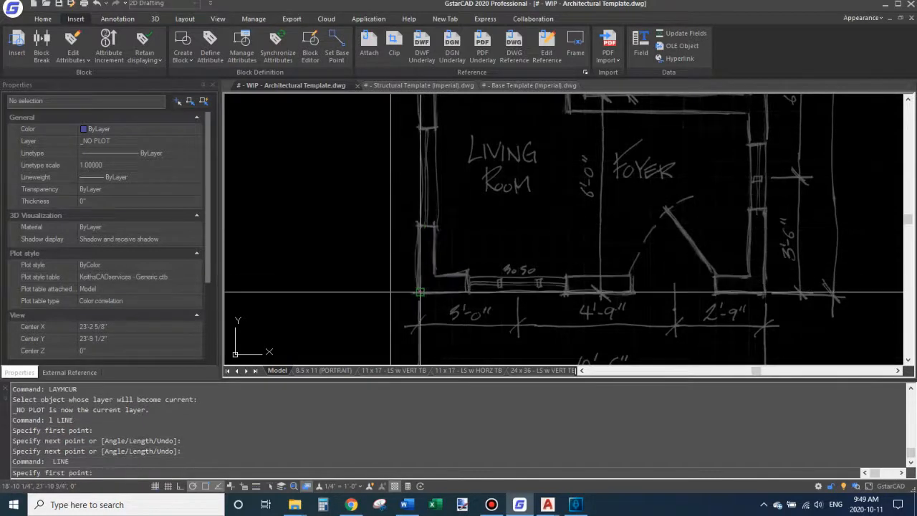
{"action": "left_click", "coordinate": [419, 292]}
{"action": "left_click", "coordinate": [480, 292]}
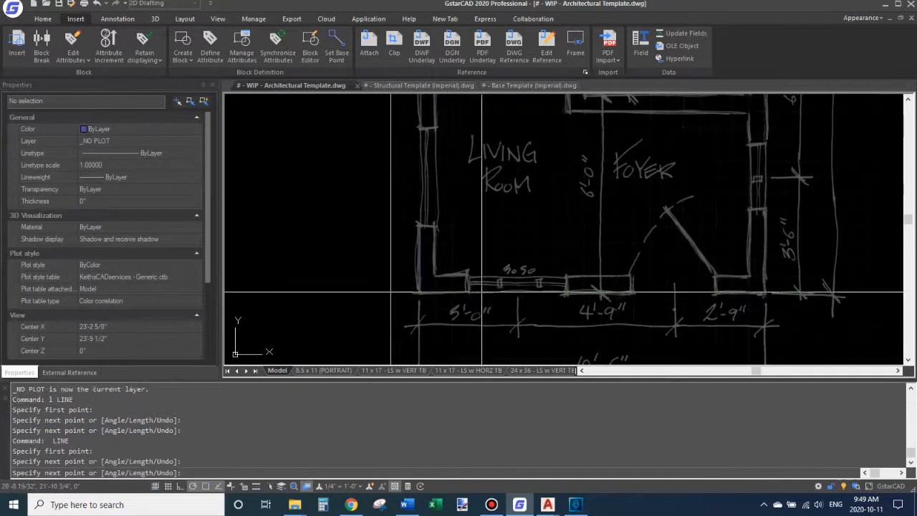
{"action": "key", "text": "Return"}
Offset the lower-left corner's vertical line 36" to the right to mark the 3050 window's centreline.
{"action": "middle_click_drag", "start_coordinate": [502, 246], "coordinate": [504, 194]}
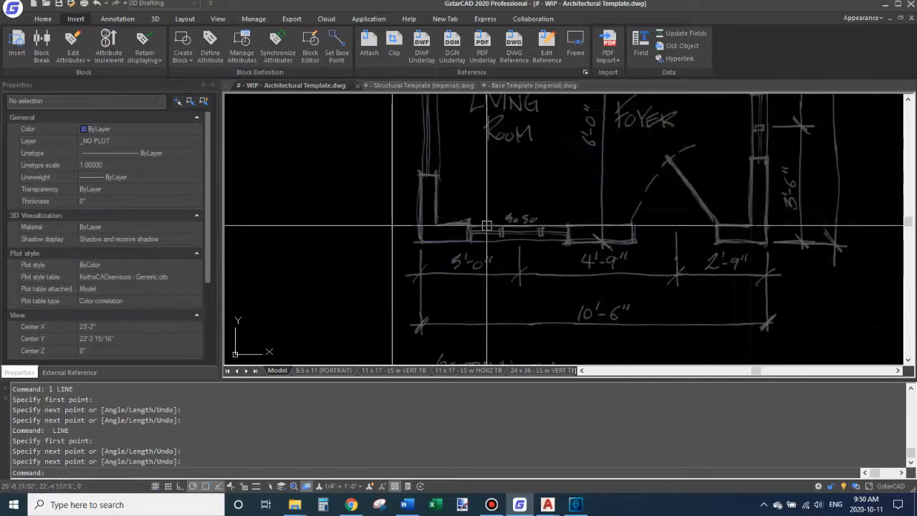
{"action": "type", "text": "o"}
{"action": "key", "text": "Return"}
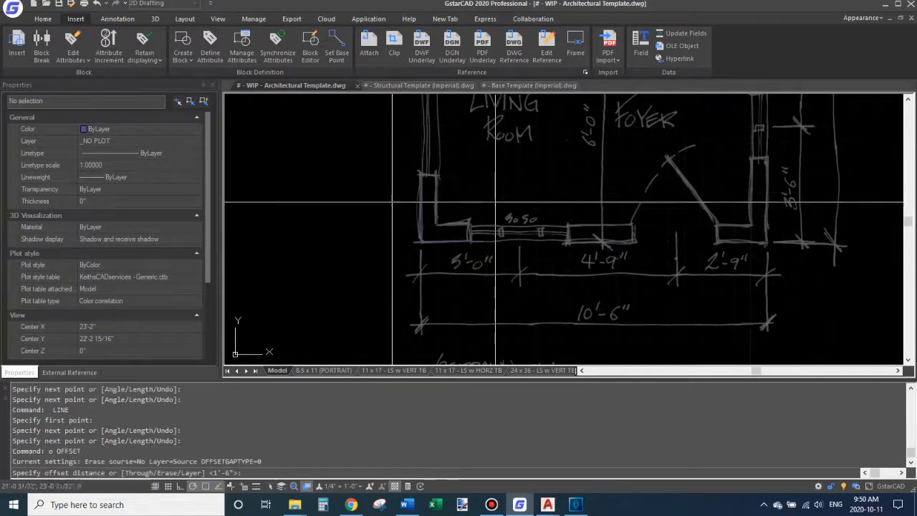
{"action": "type", "text": "3"}
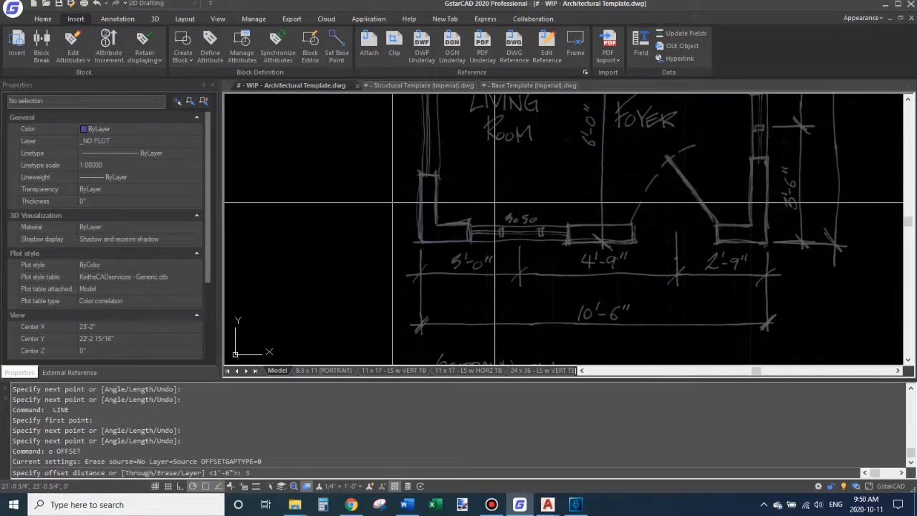
{"action": "type", "text": "6"}
{"action": "key", "text": "Return"}
{"action": "left_click", "coordinate": [393, 215]}
{"action": "left_click", "coordinate": [488, 205]}
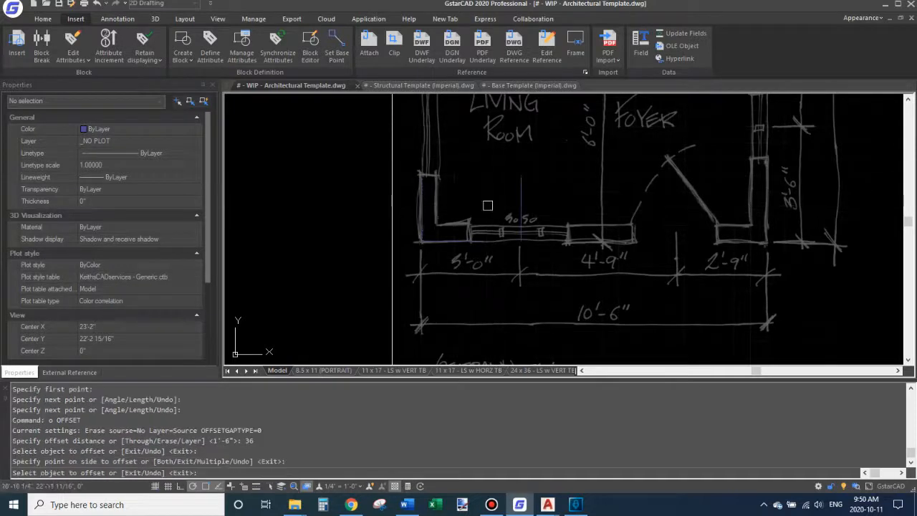
{"action": "middle_click_drag", "start_coordinate": [551, 181], "coordinate": [521, 200]}
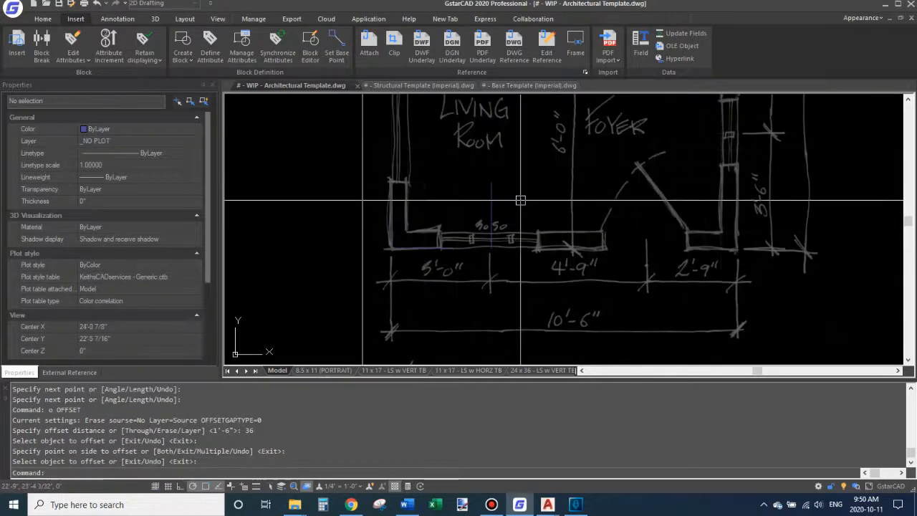
{"action": "key", "text": "Return"}
Offset the 3050 window's centreline 4'-9" to the right to mark the foyer door's centreline.
{"action": "type", "text": "o OFFSET"}
{"action": "key", "text": "Return"}
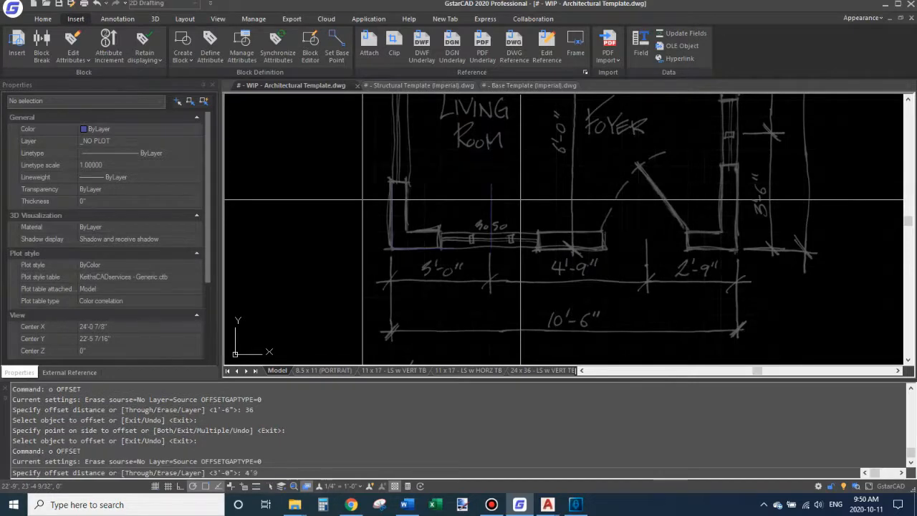
{"action": "key", "text": "Return"}
{"action": "left_click", "coordinate": [490, 202]}
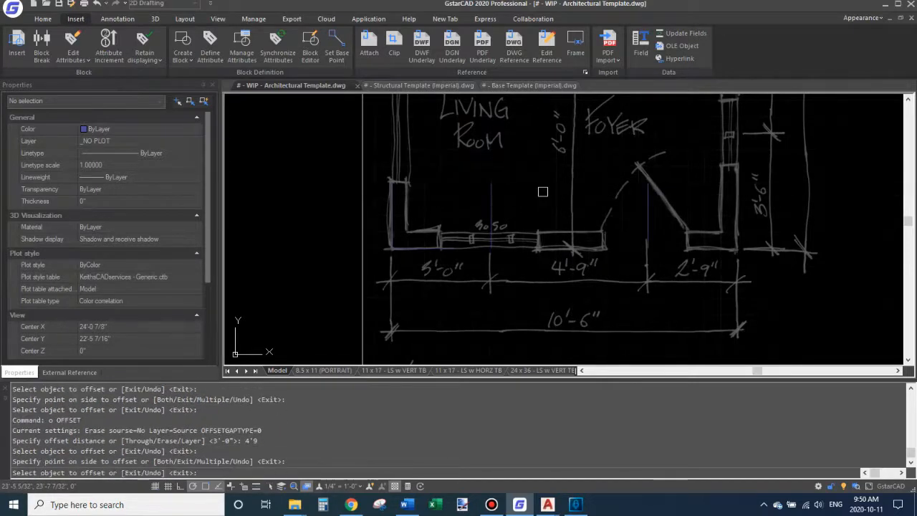
{"action": "middle_click_drag", "start_coordinate": [542, 191], "coordinate": [485, 202]}
{"action": "left_click", "coordinate": [547, 210]}
{"action": "key", "text": "Return"}
Offset the foyer door's centreline 2'-9" to the right to mark the right exterior wall face.
{"action": "type", "text": "o"}
{"action": "key", "text": "Return"}
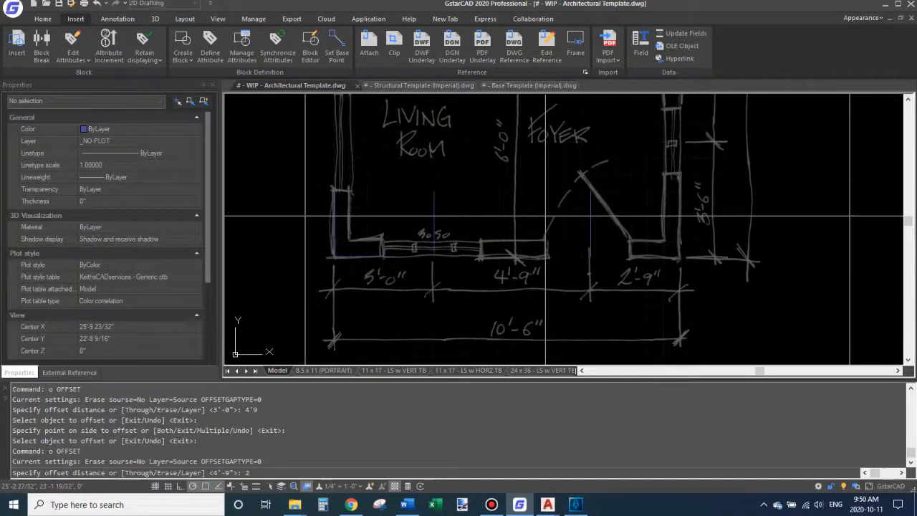
{"action": "type", "text": "2'9"}
{"action": "key", "text": "Return"}
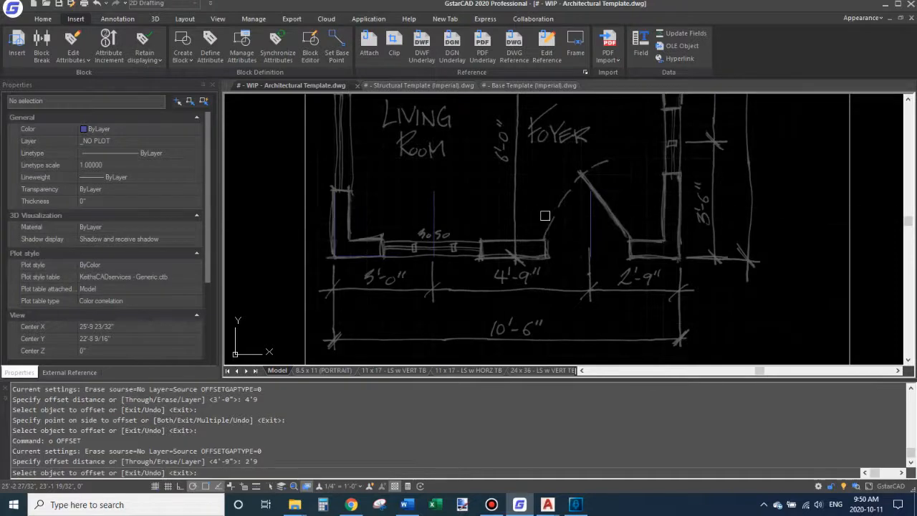
{"action": "left_click", "coordinate": [591, 225]}
{"action": "left_click", "coordinate": [638, 215]}
{"action": "key", "text": "Return"}
Draw a horizontal line about 2' long from the lower-right exterior corner toward the foyer door.
{"action": "type", "text": "l LINE"}
{"action": "key", "text": "Return"}
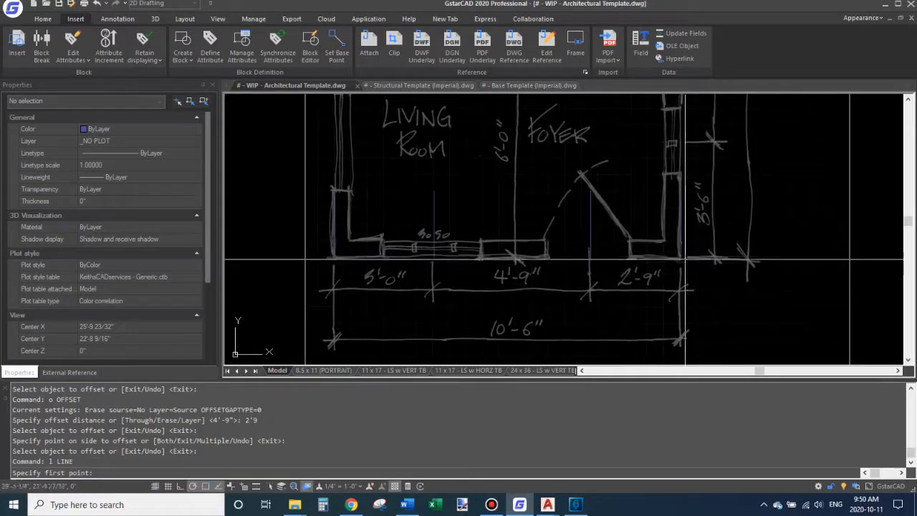
{"action": "left_click", "coordinate": [682, 257]}
{"action": "left_click", "coordinate": [630, 256]}
{"action": "key", "text": "Return"}
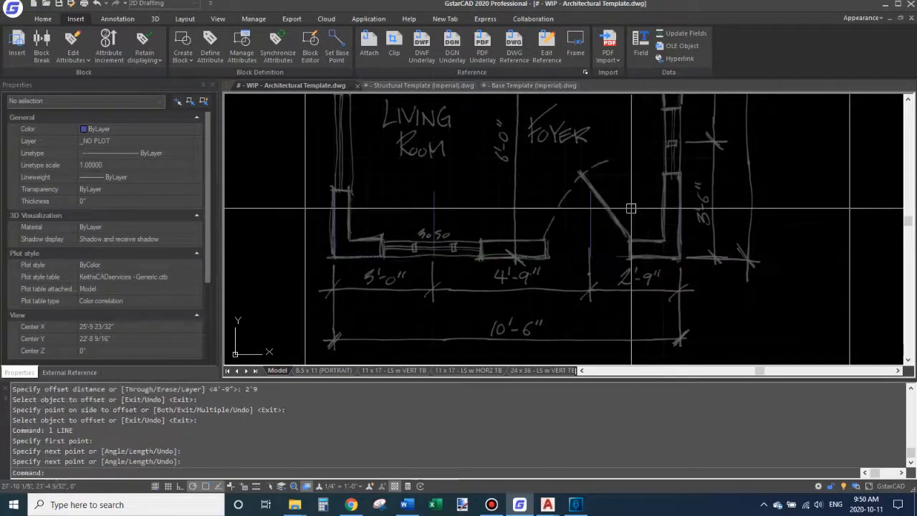
Offset the lower-right corner's horizontal line 36" upward toward the foyer's side window.
{"action": "type", "text": "o"}
{"action": "key", "text": "Return"}
{"action": "type", "text": "36"}
{"action": "key", "text": "Return"}
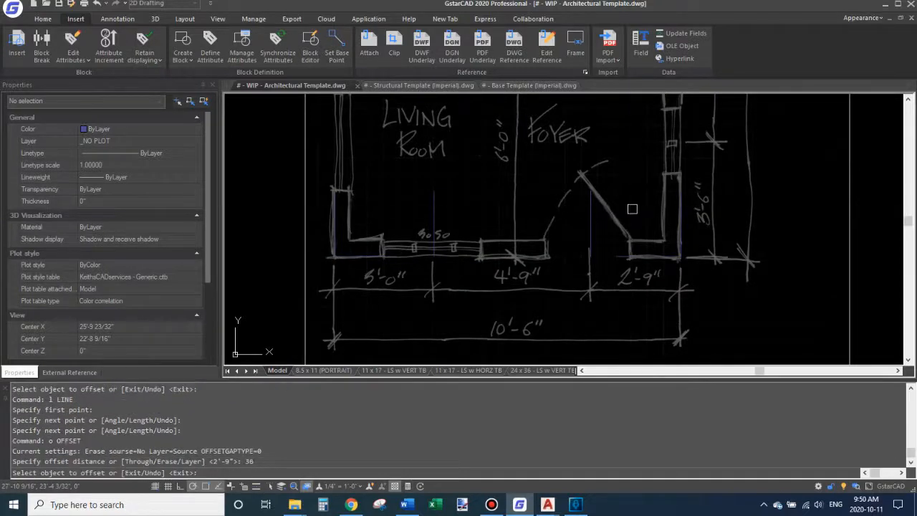
{"action": "left_click", "coordinate": [659, 253]}
{"action": "left_click", "coordinate": [637, 179]}
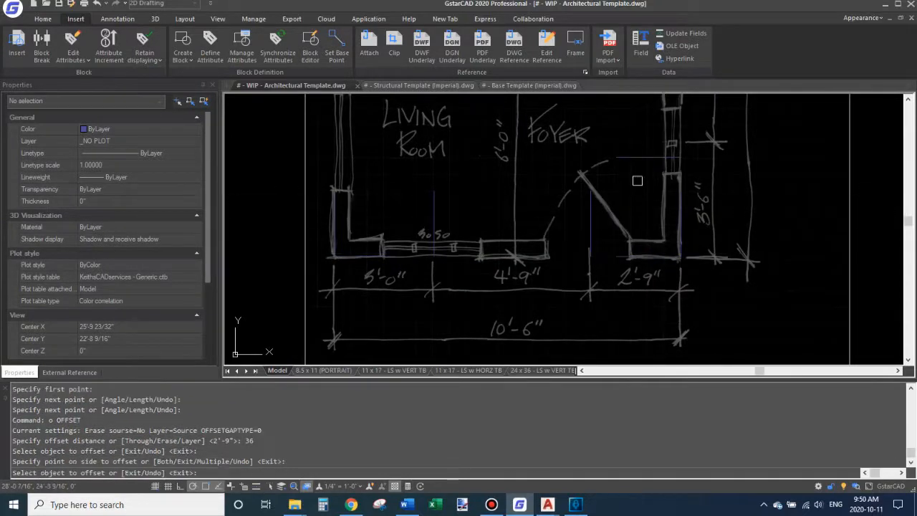
{"action": "key", "text": "Return"}
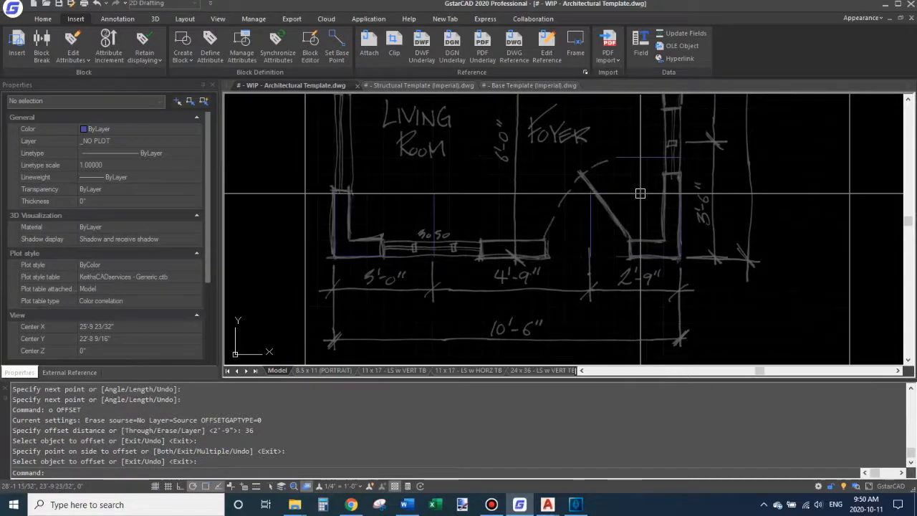
Move the offset horizontal line up another 6" to the centre of the foyer's side window.
{"action": "left_click", "coordinate": [640, 157]}
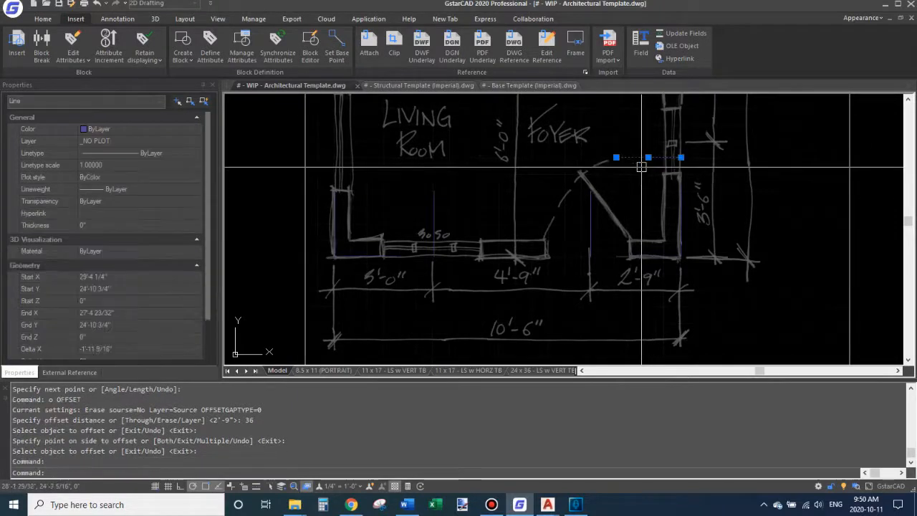
{"action": "left_click", "coordinate": [649, 157]}
{"action": "type", "text": "6"}
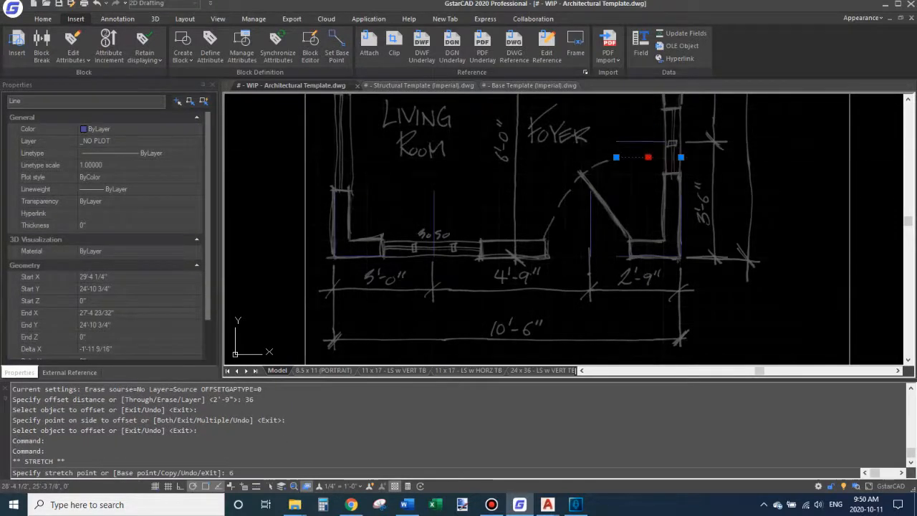
{"action": "key", "text": "Return"}
{"action": "middle_click_drag", "start_coordinate": [629, 164], "coordinate": [631, 195]}
{"action": "key", "text": "Escape"}
{"action": "key", "text": "Escape"}
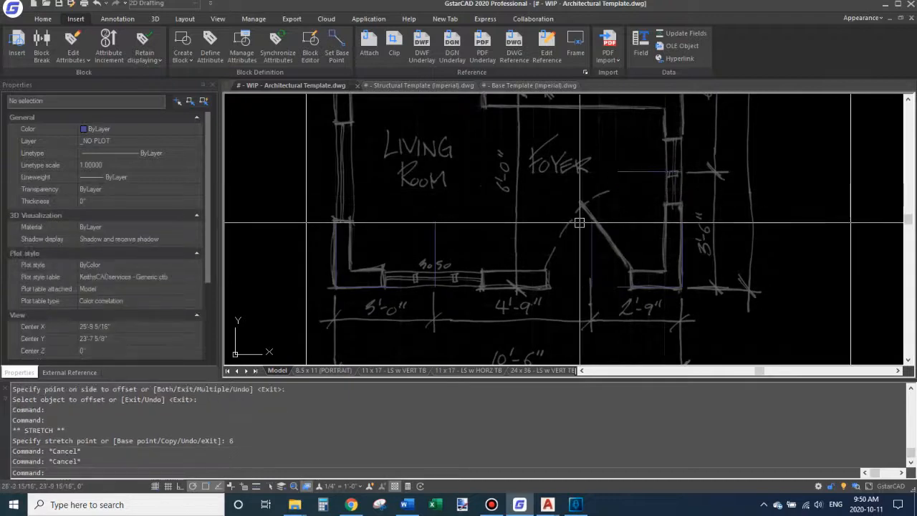
Try to offset the 3050 window's centreline 18" to the left to mark the window's edge.
{"action": "scroll", "coordinate": [506, 256], "scroll_direction": "up", "scroll_amount": 2}
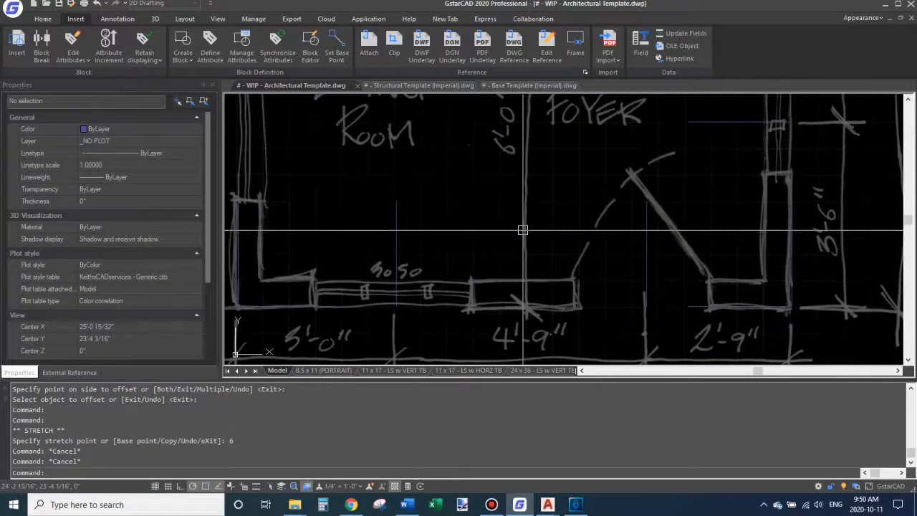
{"action": "scroll", "coordinate": [483, 226], "scroll_direction": "down", "scroll_amount": 2}
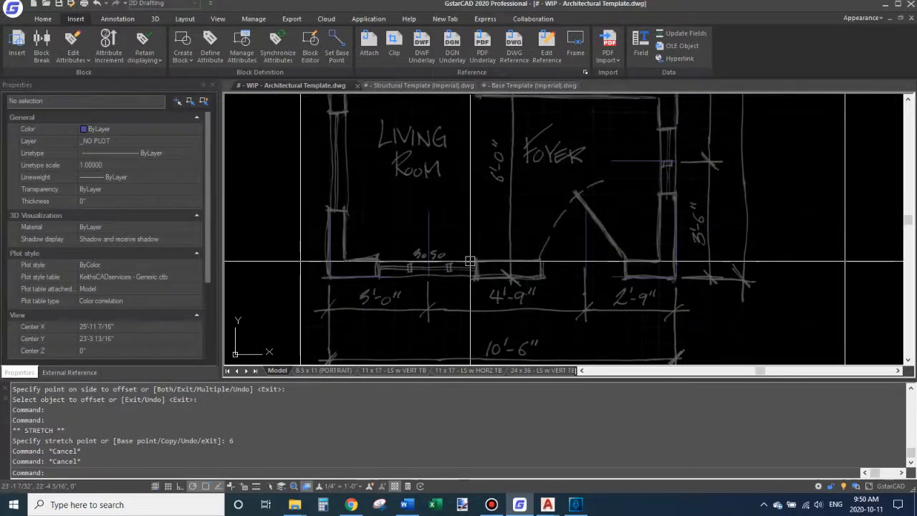
{"action": "scroll", "coordinate": [409, 247], "scroll_direction": "up", "scroll_amount": 2}
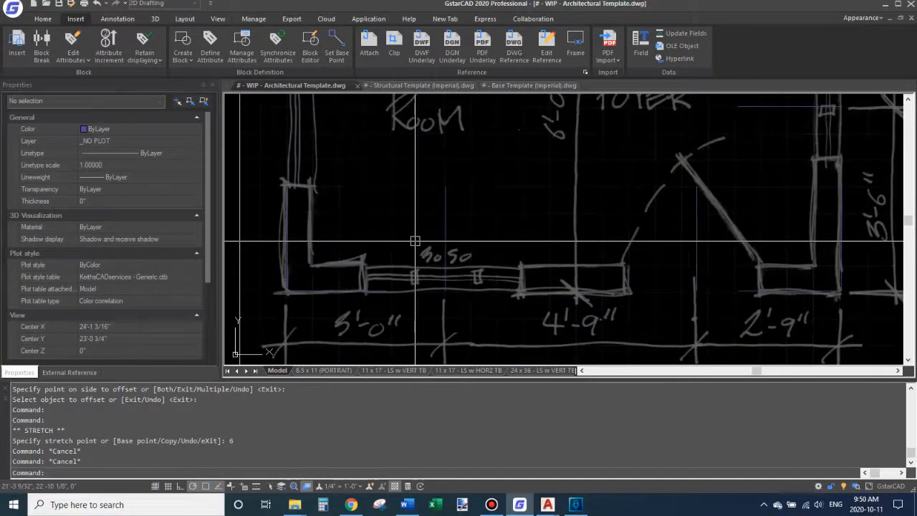
{"action": "scroll", "coordinate": [415, 241], "scroll_direction": "up", "scroll_amount": 3}
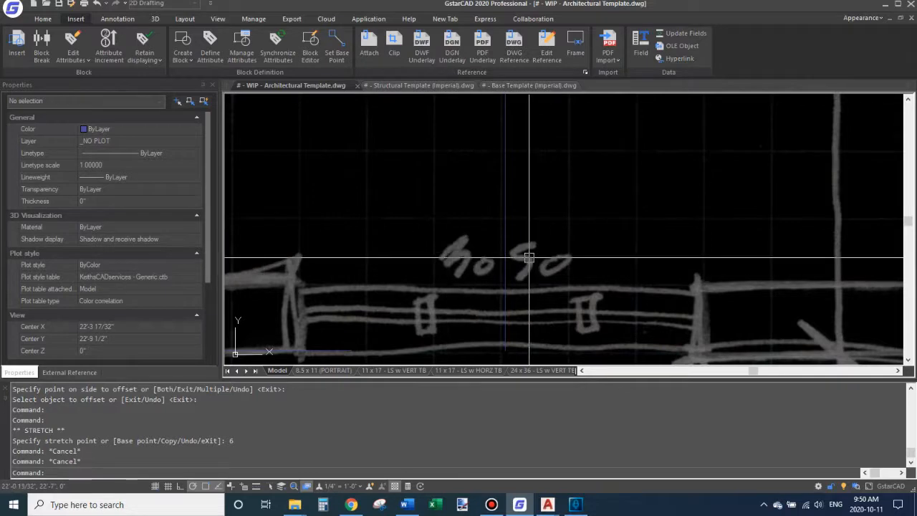
{"action": "scroll", "coordinate": [542, 215], "scroll_direction": "down", "scroll_amount": 4}
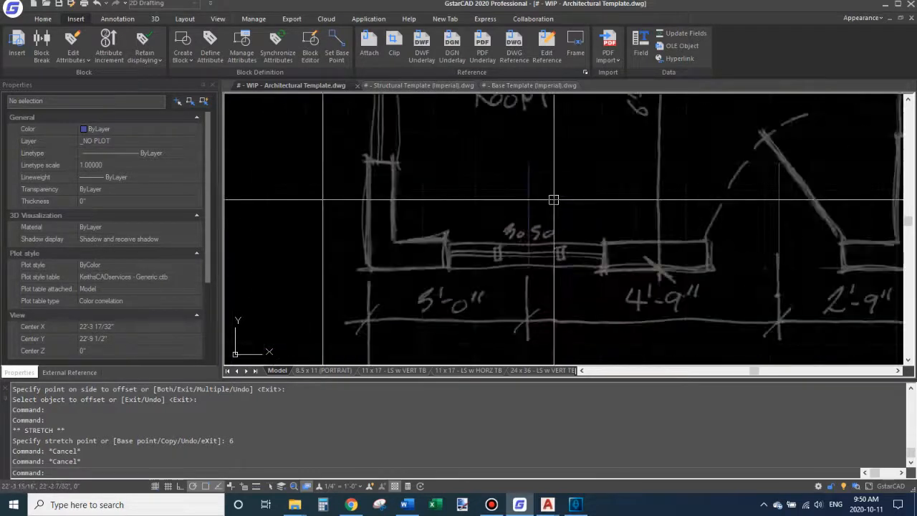
{"action": "key", "text": "Return"}
{"action": "type", "text": "18b"}
{"action": "key", "text": "Return"}
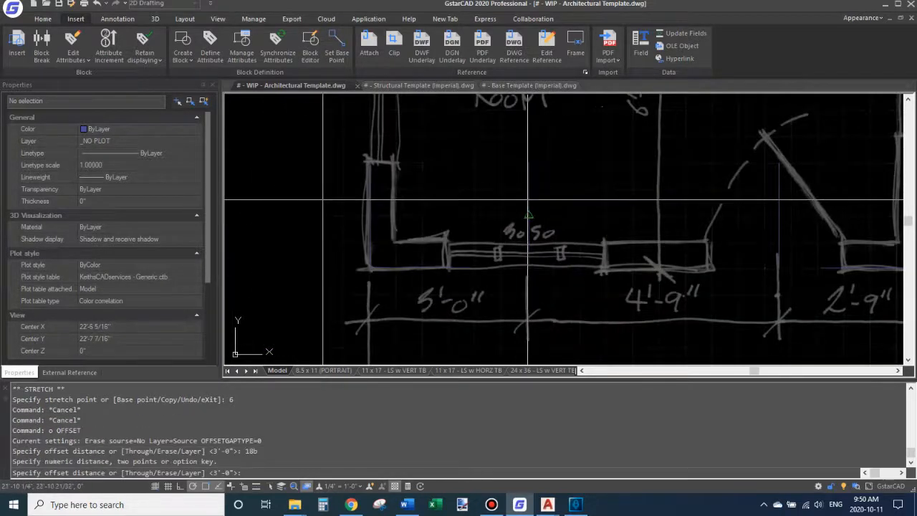
{"action": "key", "text": "Return"}
{"action": "left_click", "coordinate": [529, 199]}
{"action": "left_click", "coordinate": [499, 196]}
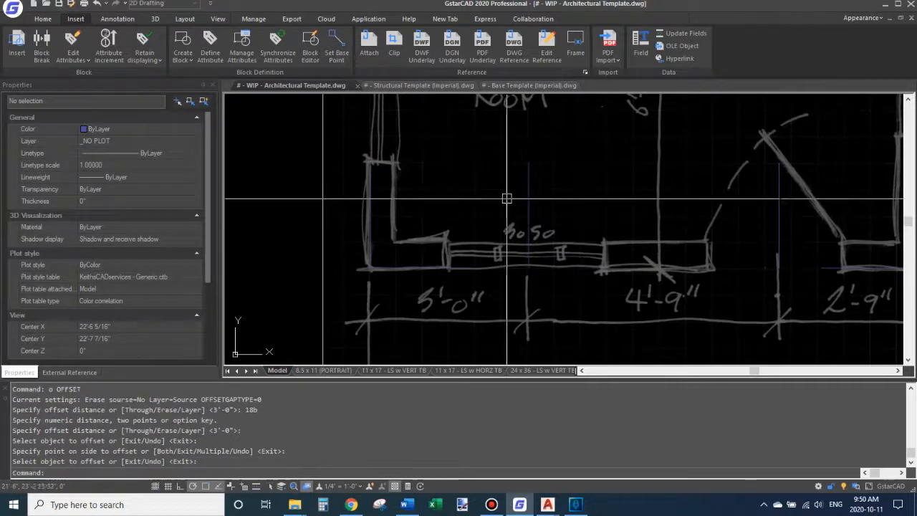
{"action": "key", "text": "Return"}
Offset the 3050 window's centreline 18" to each side to mark both window edges.
{"action": "type", "text": "o"}
{"action": "key", "text": "Return"}
{"action": "type", "text": "15"}
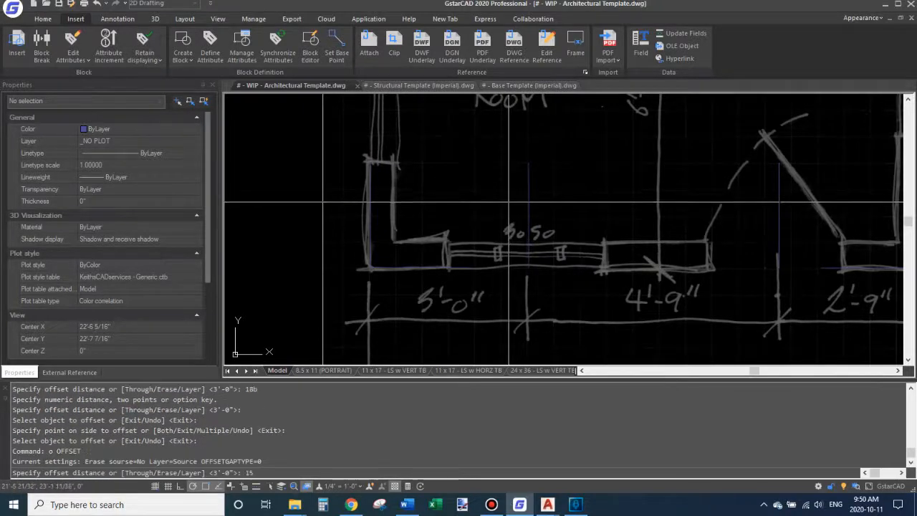
{"action": "type", "text": "0"}
{"action": "key", "text": "Return"}
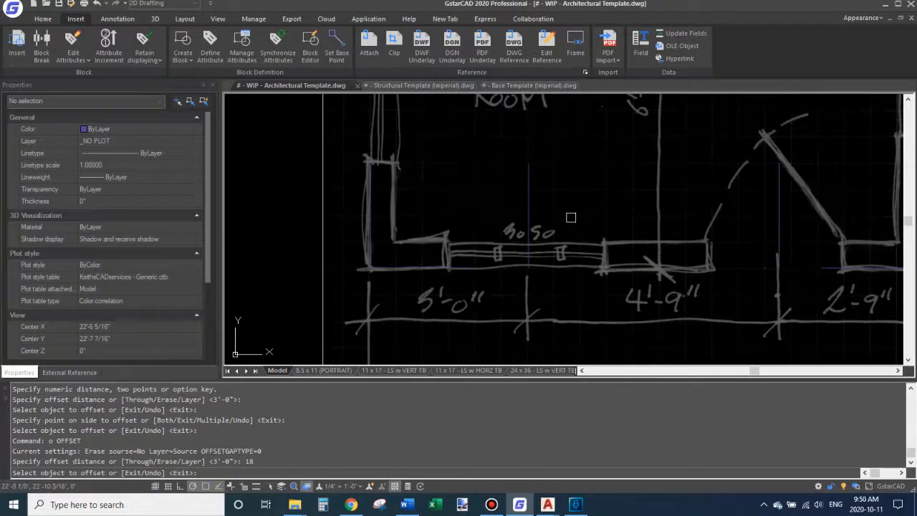
{"action": "left_click", "coordinate": [530, 209]}
{"action": "left_click", "coordinate": [586, 204]}
{"action": "left_click", "coordinate": [529, 210]}
{"action": "left_click", "coordinate": [495, 205]}
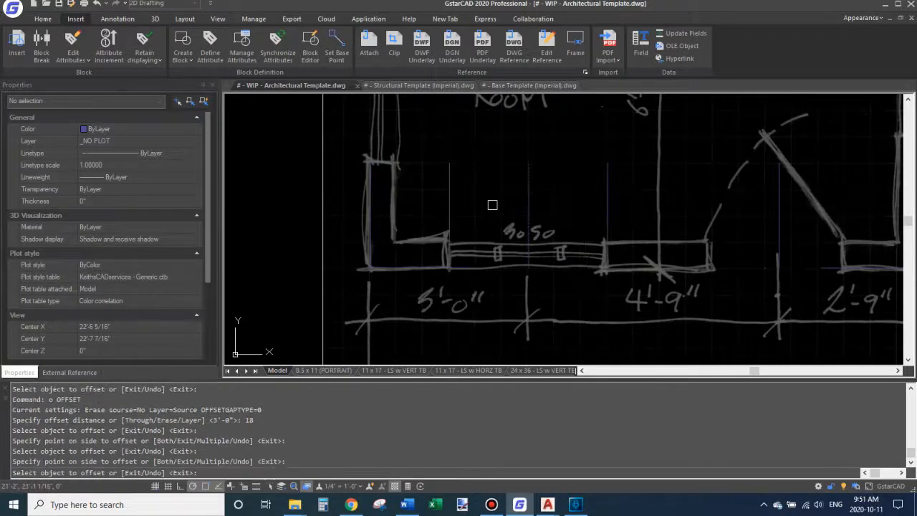
{"action": "key", "text": "Return"}
Offset the lower-left corner's horizontal line 42" upward to the centre of the living room's side window.
{"action": "middle_click_drag", "start_coordinate": [479, 203], "coordinate": [479, 219]}
{"action": "middle_click_drag", "start_coordinate": [455, 140], "coordinate": [474, 223]}
{"action": "scroll", "coordinate": [473, 222], "scroll_direction": "down", "scroll_amount": 4}
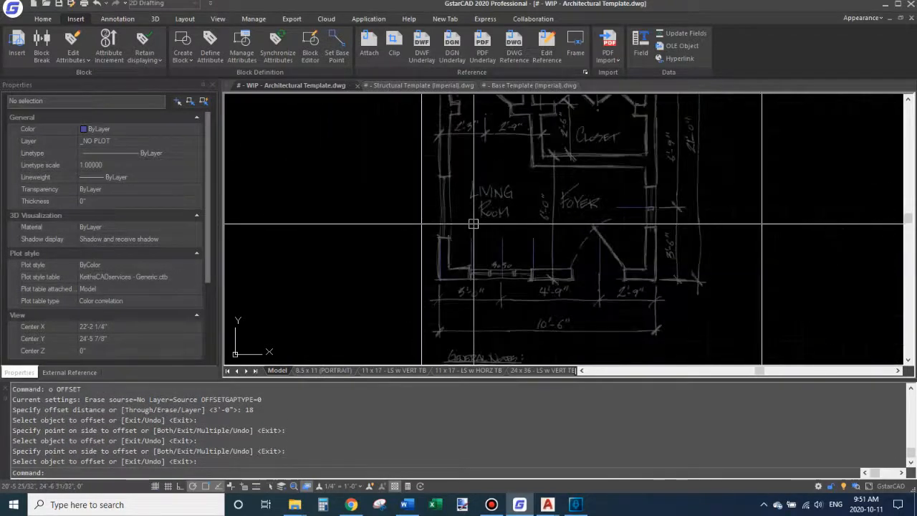
{"action": "type", "text": "o"}
{"action": "key", "text": "Return"}
{"action": "type", "text": "42"}
{"action": "key", "text": "Return"}
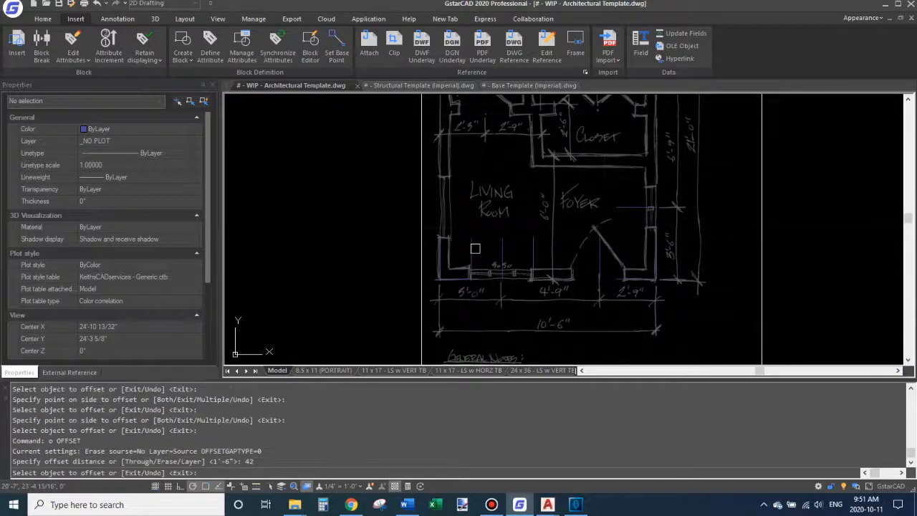
{"action": "left_click", "coordinate": [451, 280]}
{"action": "left_click", "coordinate": [434, 219]}
{"action": "key", "text": "Return"}
Offset the living room side window's centreline 18" upward and downward to mark the window edges.
{"action": "middle_click_drag", "start_coordinate": [467, 184], "coordinate": [459, 229]}
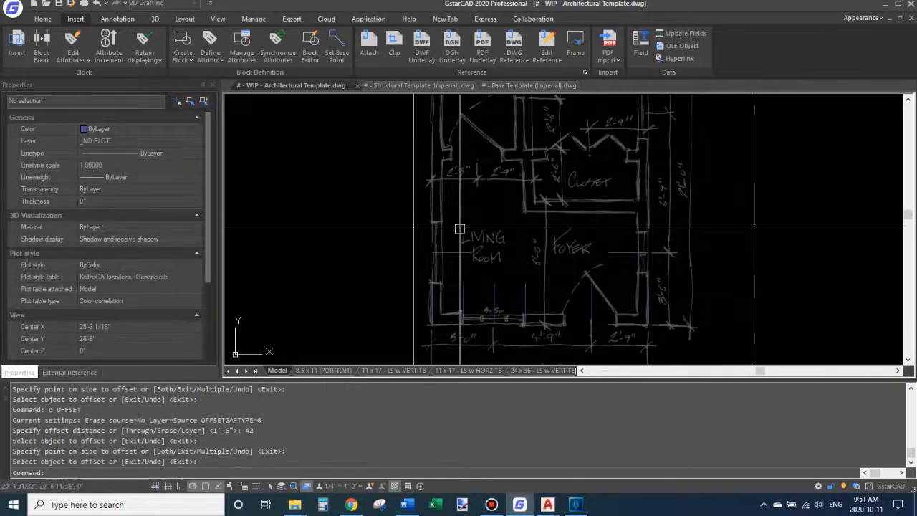
{"action": "type", "text": "o"}
{"action": "key", "text": "Return"}
{"action": "type", "text": "10"}
{"action": "key", "text": "Return"}
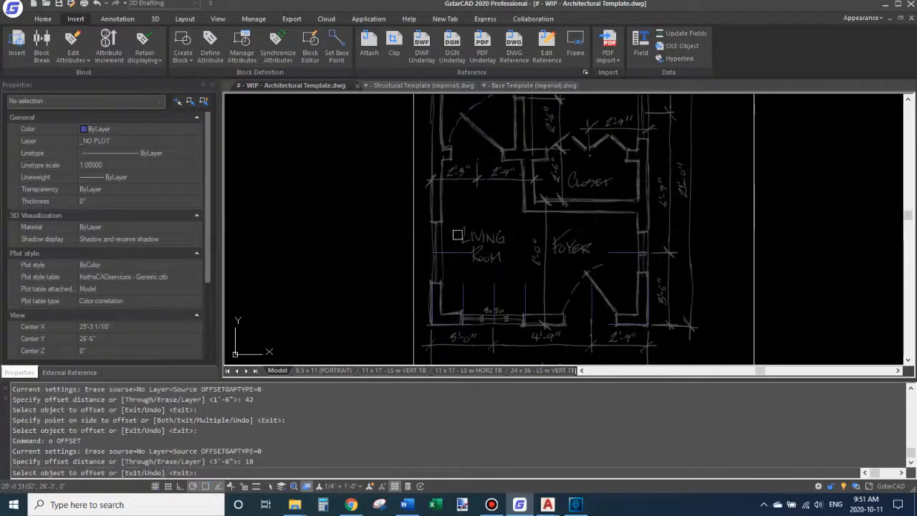
{"action": "left_click", "coordinate": [452, 252]}
{"action": "left_click", "coordinate": [454, 281]}
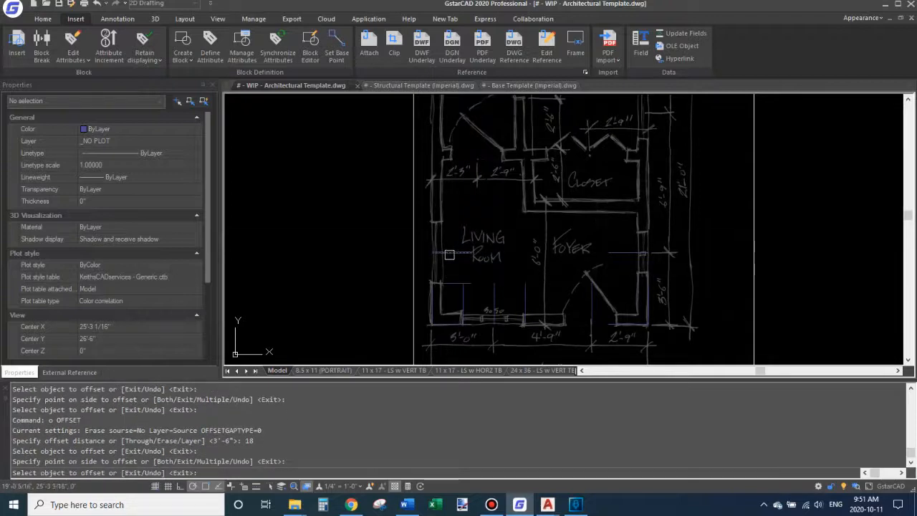
{"action": "key", "text": "Return"}
{"action": "scroll", "coordinate": [449, 255], "scroll_direction": "up", "scroll_amount": 2}
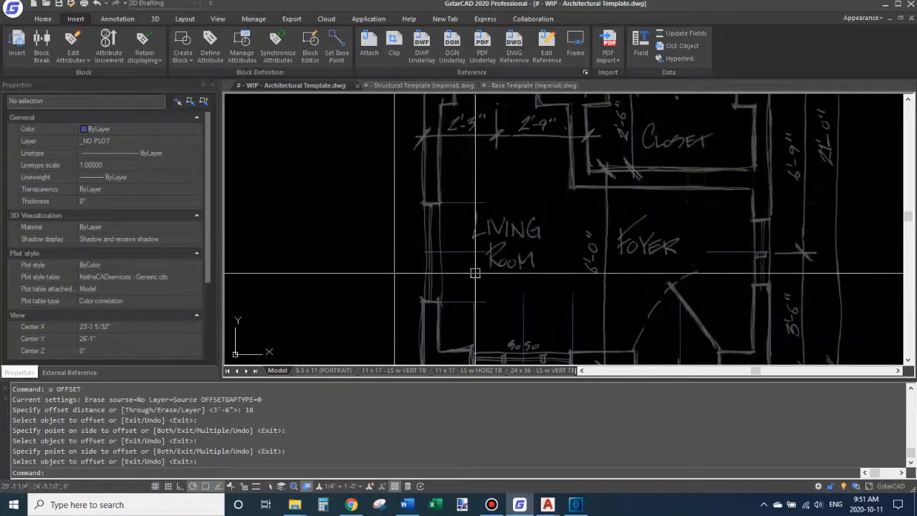
{"action": "middle_click_drag", "start_coordinate": [477, 241], "coordinate": [495, 253]}
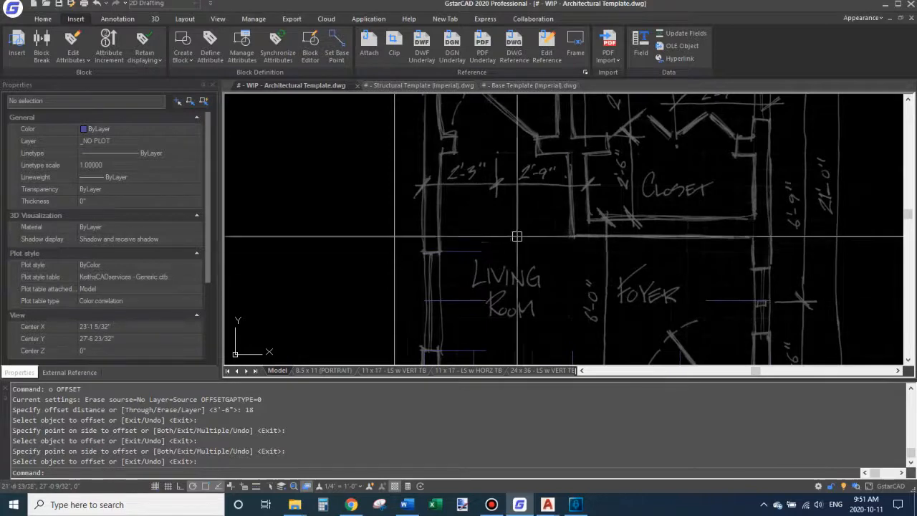
{"action": "scroll", "coordinate": [517, 236], "scroll_direction": "down", "scroll_amount": 2}
{"action": "middle_click_drag", "start_coordinate": [533, 225], "coordinate": [475, 223]}
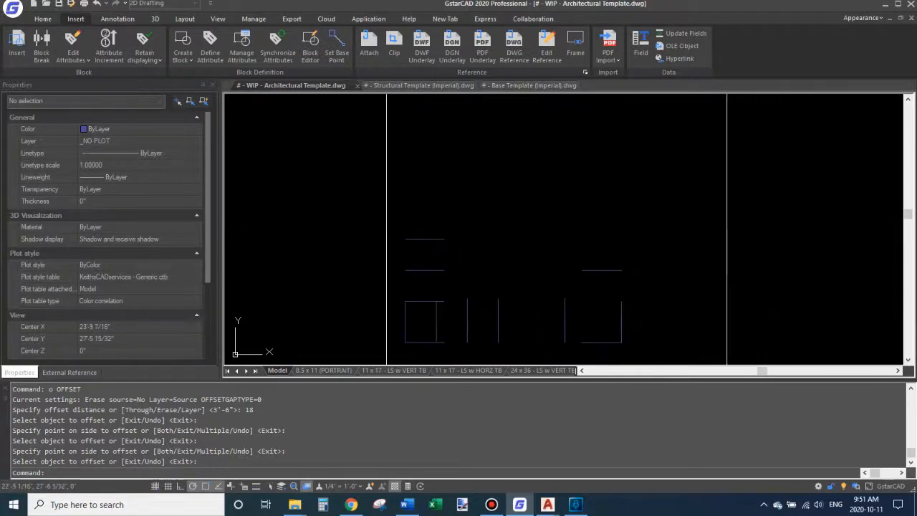
{"action": "middle_click_drag", "start_coordinate": [501, 258], "coordinate": [485, 211]}
{"action": "type", "text": "l"}
{"action": "key", "text": "Return"}
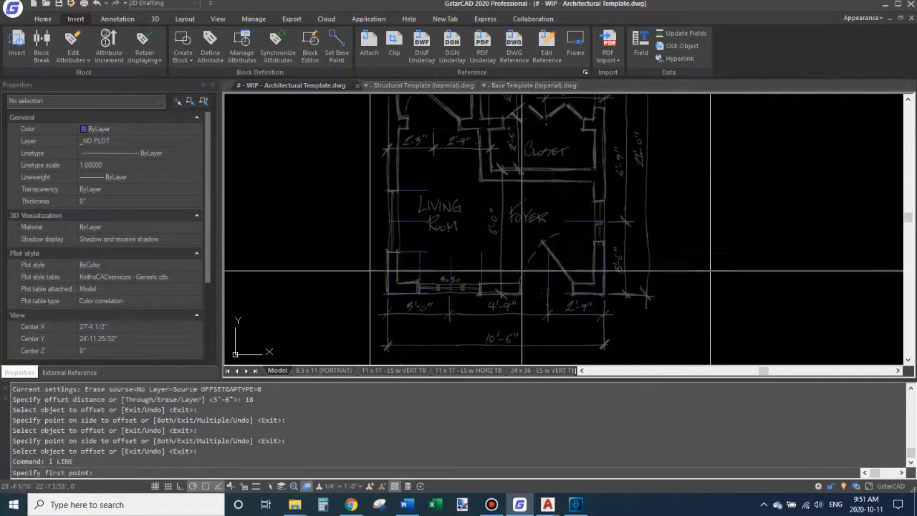
{"action": "left_click", "coordinate": [388, 293]}
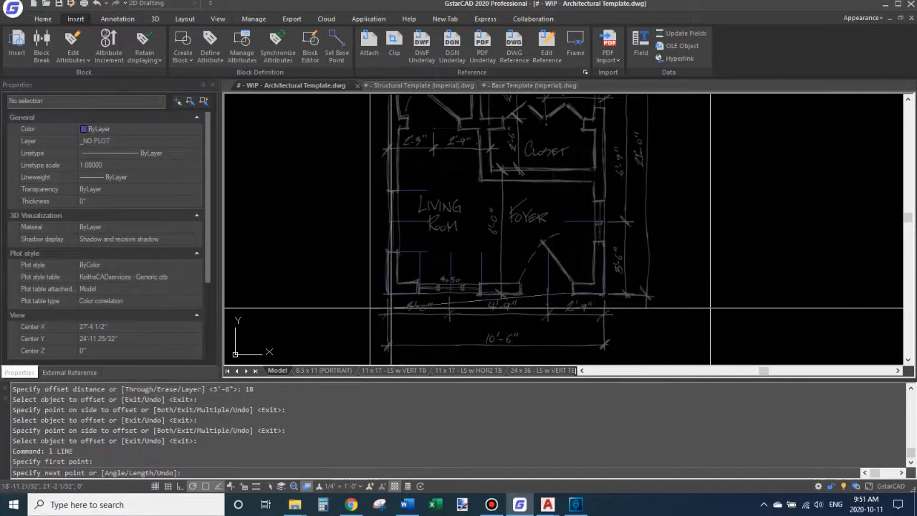
{"action": "key", "text": "Escape"}
{"action": "key", "text": "Escape"}
Replace the two short horizontal front-wall lines with one 10'-6" line between the lower-right and lower-left exterior corners.
{"action": "left_click", "coordinate": [404, 294]}
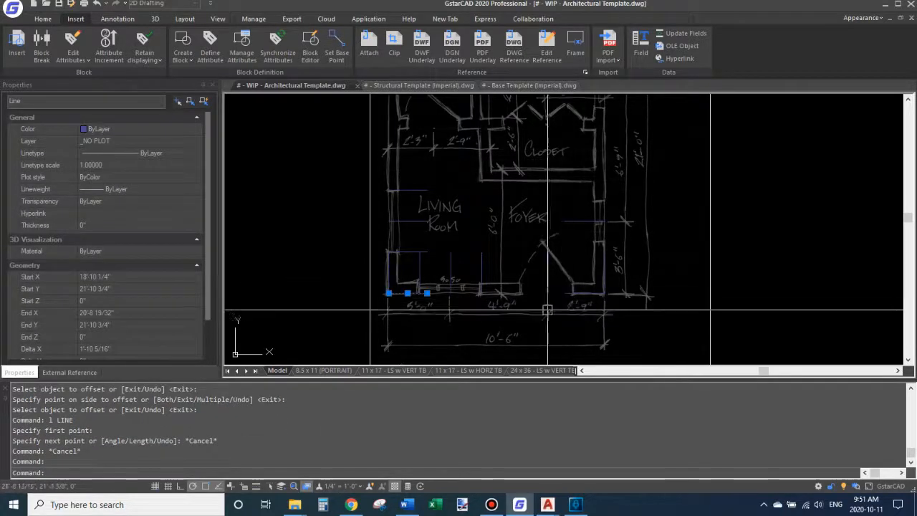
{"action": "left_click", "coordinate": [574, 295]}
{"action": "type", "text": "e"}
{"action": "key", "text": "Return"}
{"action": "type", "text": "l LINE"}
{"action": "key", "text": "Return"}
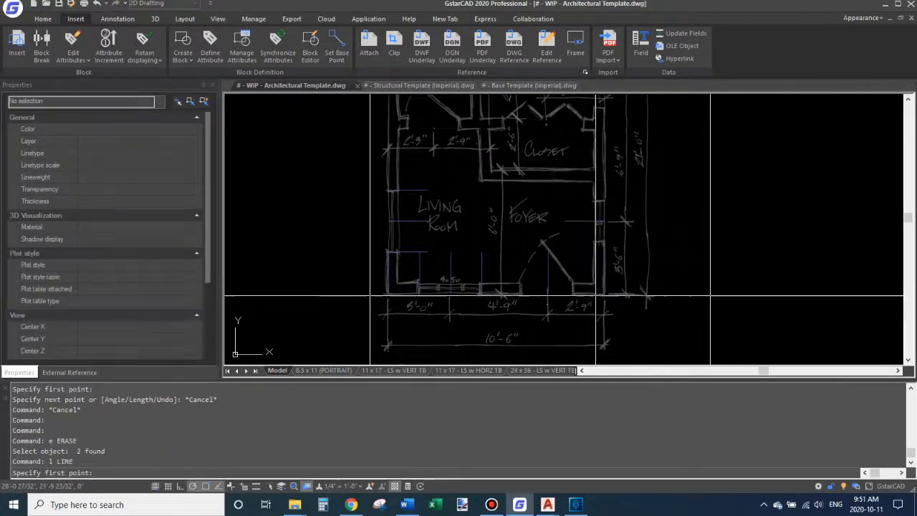
{"action": "left_click", "coordinate": [595, 294]}
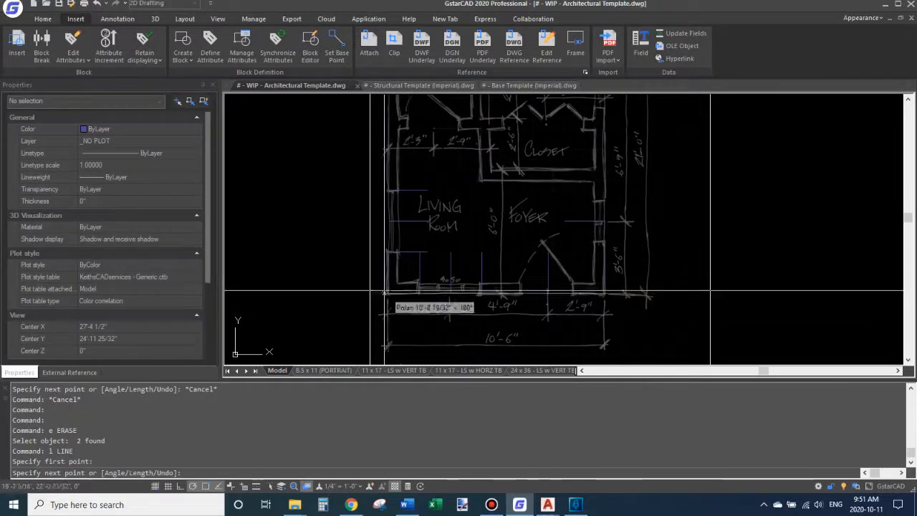
{"action": "left_click", "coordinate": [388, 293]}
{"action": "key", "text": "Escape"}
Examine the full-width front wall line and highlight all similar layout lines with Select Similar.
{"action": "left_click", "coordinate": [400, 296]}
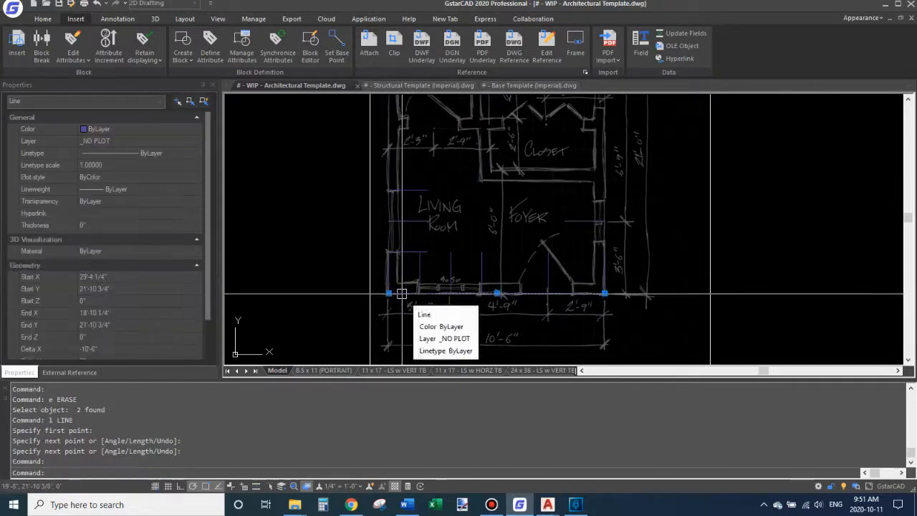
{"action": "key", "text": "Escape"}
{"action": "left_click", "coordinate": [459, 294]}
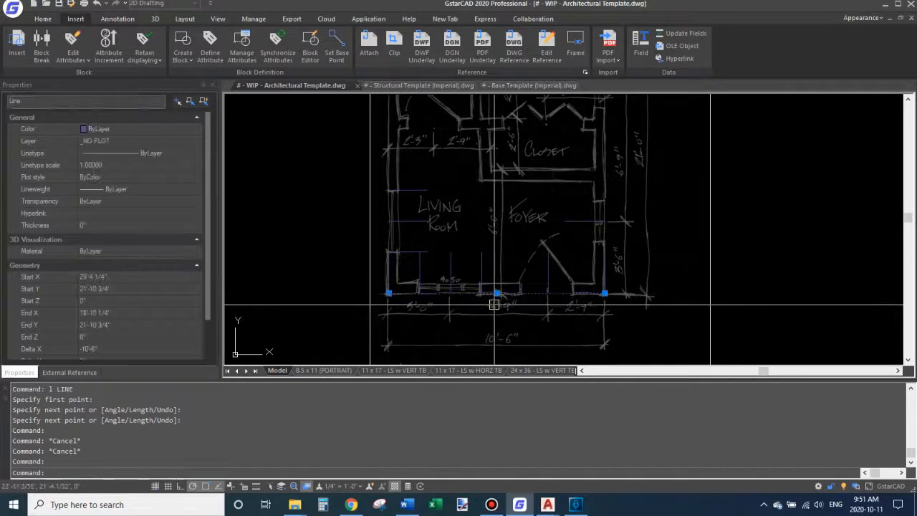
{"action": "middle_click_drag", "start_coordinate": [494, 308], "coordinate": [475, 276]}
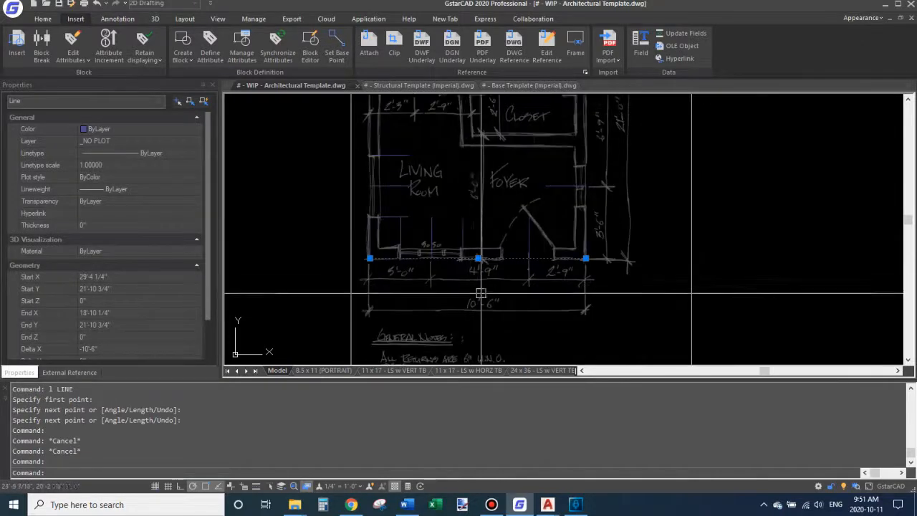
{"action": "type", "text": "ss"}
{"action": "key", "text": "Return"}
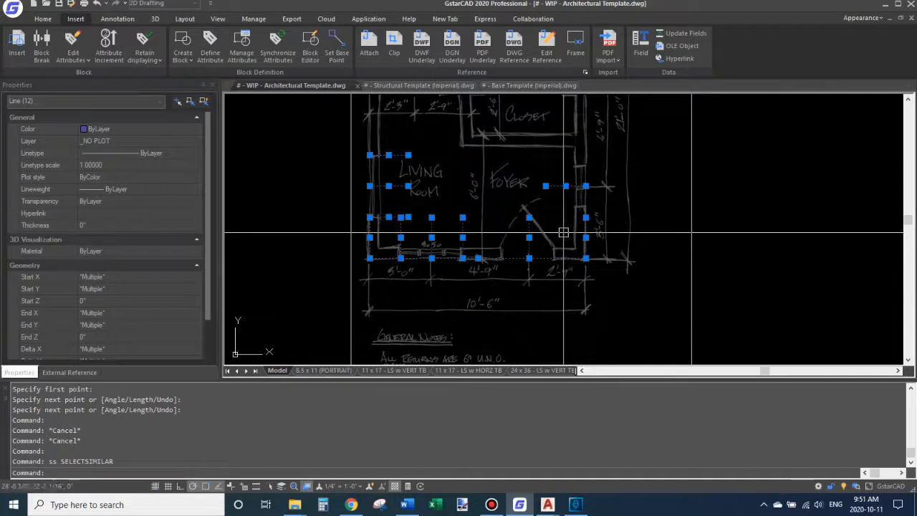
{"action": "key", "text": "Escape"}
{"action": "left_click", "coordinate": [487, 259]}
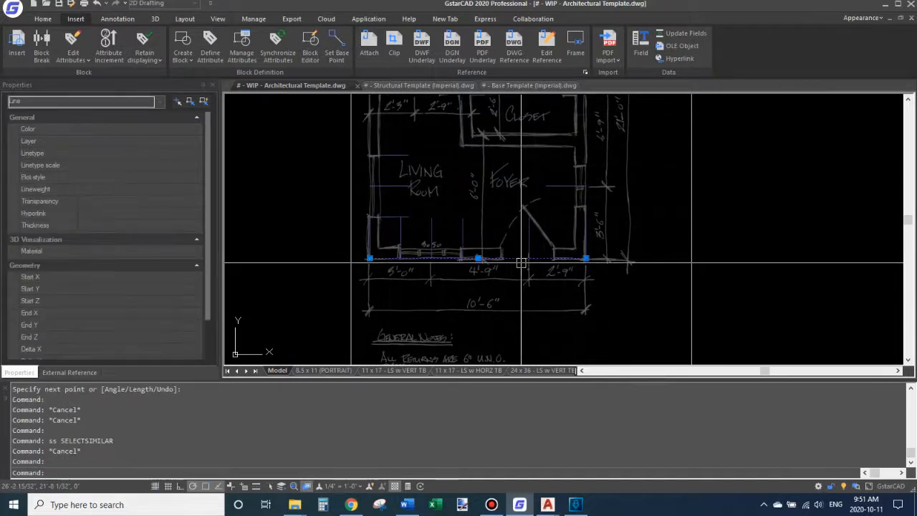
{"action": "scroll", "coordinate": [501, 186], "scroll_direction": "down", "scroll_amount": 5}
{"action": "scroll", "coordinate": [501, 187], "scroll_direction": "up", "scroll_amount": 5}
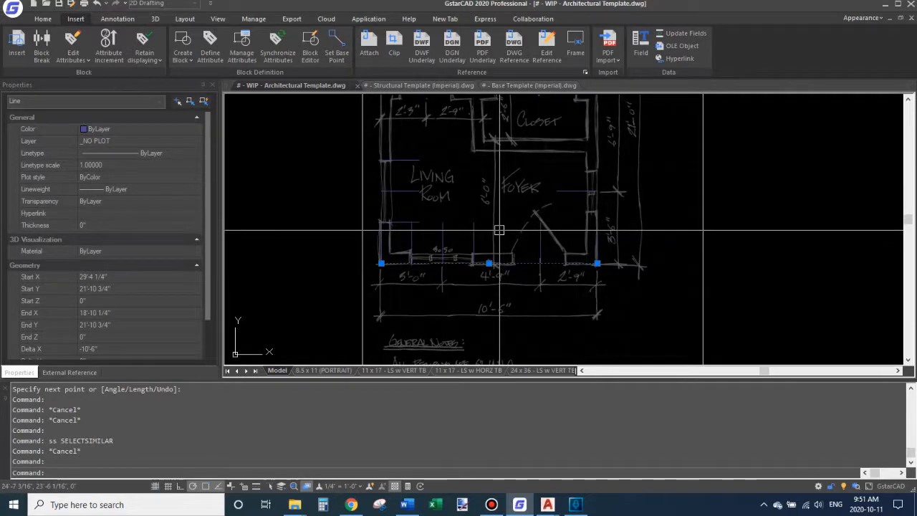
{"action": "middle_click_drag", "start_coordinate": [499, 230], "coordinate": [503, 271]}
{"action": "key", "text": "Escape"}
{"action": "key", "text": "Escape"}
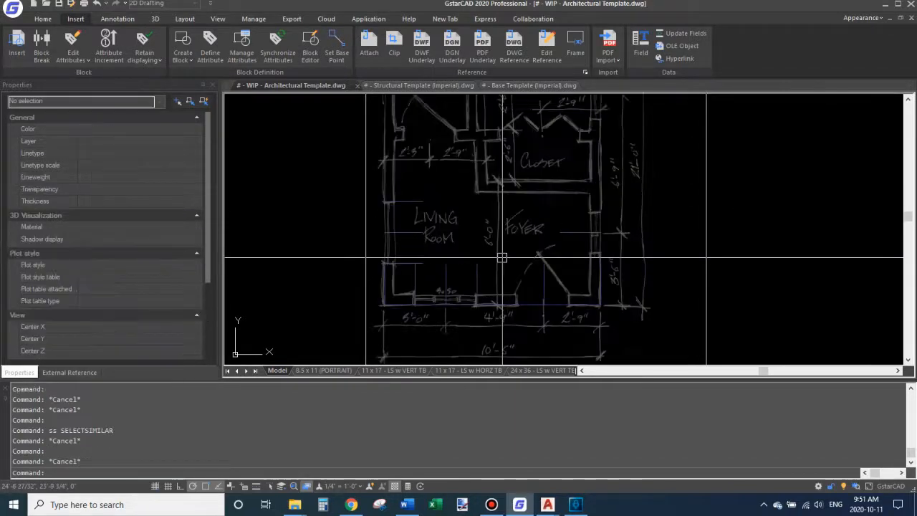
{"action": "key", "text": "Escape"}
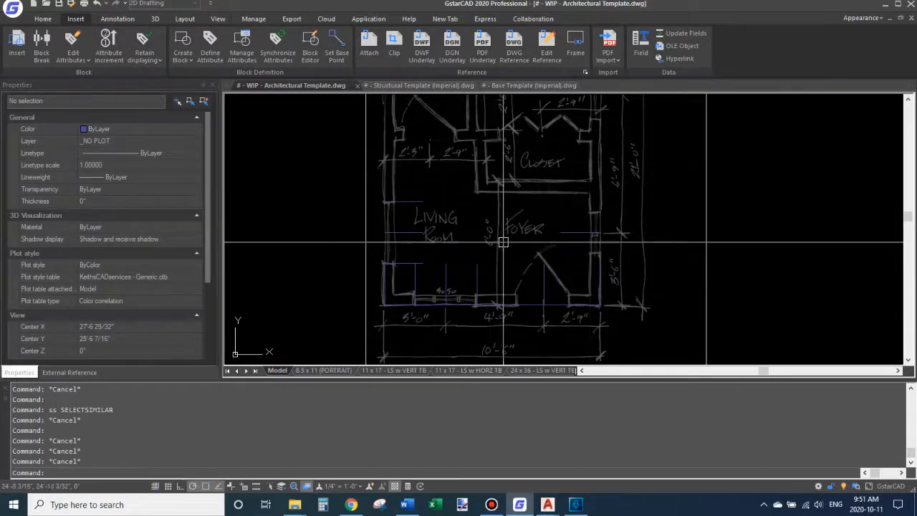
Offset the full-width front wall line 6' upward to the closet wall above the foyer.
{"action": "type", "text": "o"}
{"action": "key", "text": "Return"}
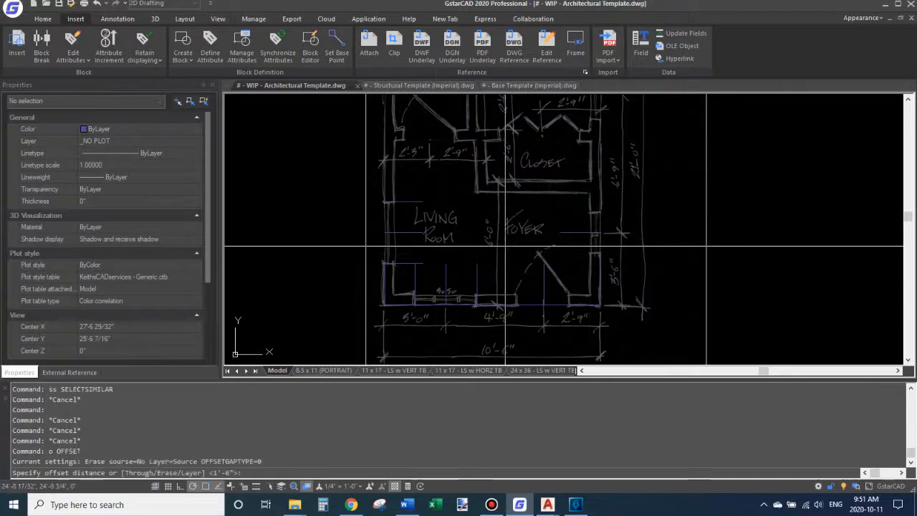
{"action": "key", "text": "Return"}
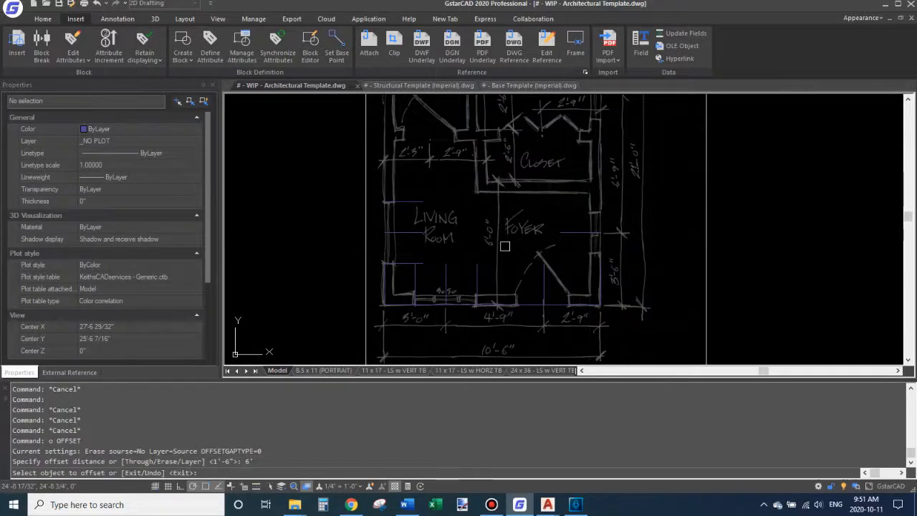
{"action": "left_click", "coordinate": [523, 301]}
{"action": "left_click", "coordinate": [543, 221]}
{"action": "mouse_move", "coordinate": [543, 216]}
{"action": "middle_mouse_down"}
{"action": "mouse_move", "coordinate": [545, 259]}
{"action": "mouse_move", "coordinate": [537, 208]}
{"action": "middle_mouse_up"}
{"action": "key", "text": "Return"}
{"action": "key", "text": "Return"}
{"action": "scroll", "coordinate": [499, 282], "scroll_direction": "up", "scroll_amount": 6}
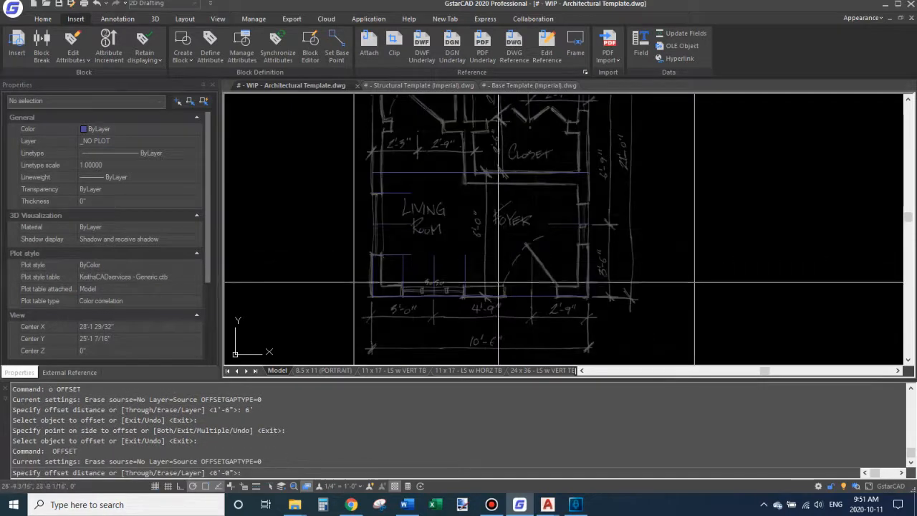
{"action": "key", "text": "Escape"}
{"action": "key", "text": "Escape"}
Examine the sketch's vertical dimensions from the front wall past the foyer's side window to the closet.
{"action": "middle_click_drag", "start_coordinate": [506, 241], "coordinate": [499, 323]}
{"action": "middle_click_drag", "start_coordinate": [466, 212], "coordinate": [473, 299]}
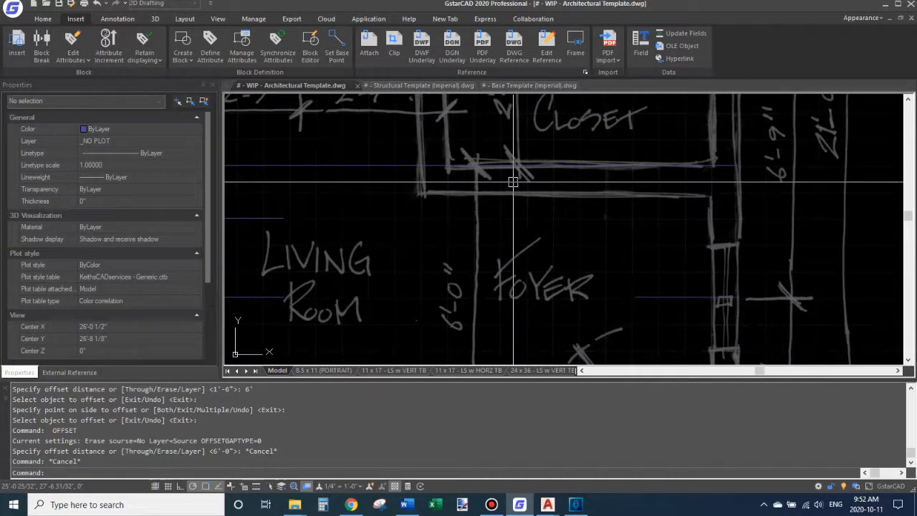
{"action": "scroll", "coordinate": [515, 195], "scroll_direction": "down", "scroll_amount": 2}
{"action": "middle_click_drag", "start_coordinate": [556, 258], "coordinate": [543, 184]}
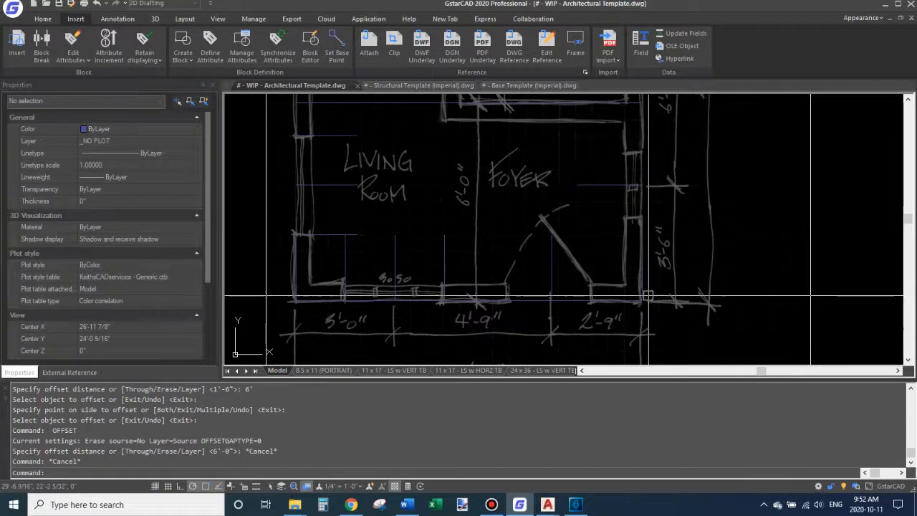
{"action": "middle_click_drag", "start_coordinate": [653, 246], "coordinate": [649, 324]}
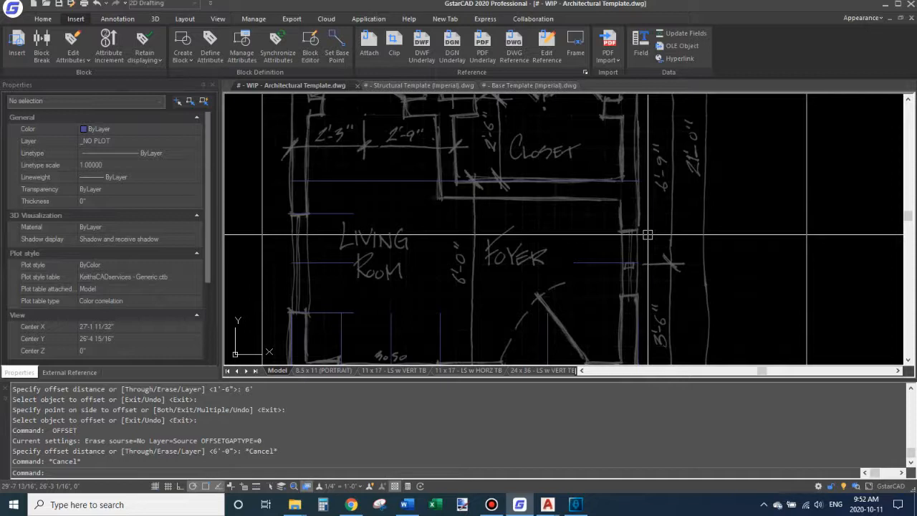
{"action": "middle_click_drag", "start_coordinate": [575, 186], "coordinate": [575, 247]}
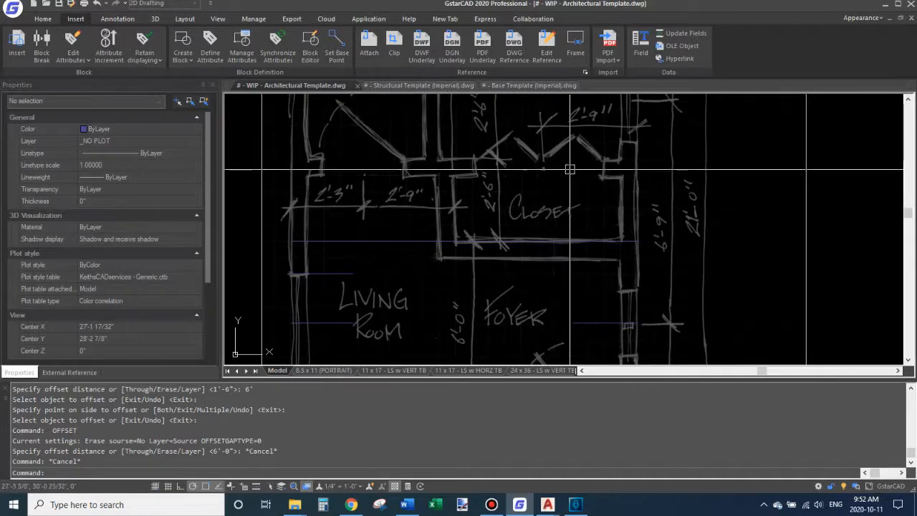
{"action": "scroll", "coordinate": [660, 194], "scroll_direction": "down", "scroll_amount": 4}
{"action": "mouse_move", "coordinate": [653, 265]}
{"action": "middle_mouse_down"}
{"action": "mouse_move", "coordinate": [618, 211]}
{"action": "mouse_move", "coordinate": [618, 260]}
{"action": "middle_mouse_up"}
{"action": "scroll", "coordinate": [622, 212], "scroll_direction": "up", "scroll_amount": 4}
{"action": "middle_click_drag", "start_coordinate": [603, 191], "coordinate": [606, 282]}
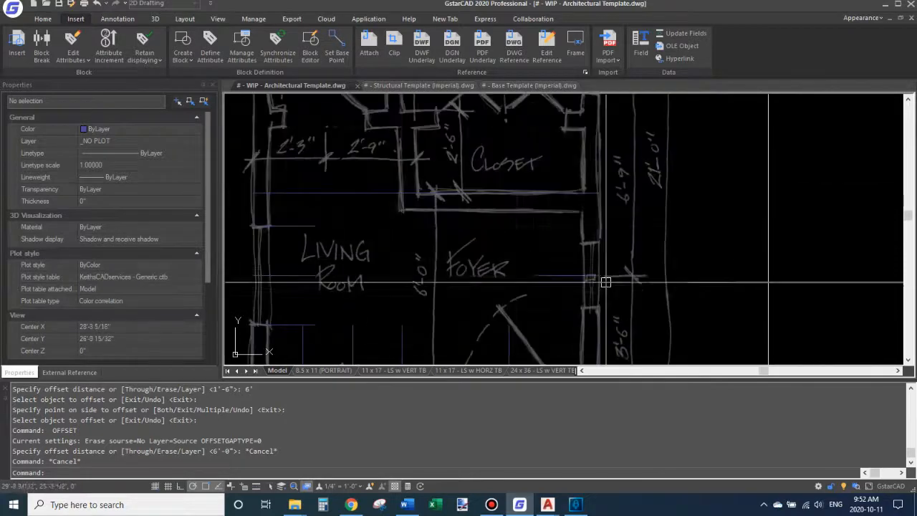
{"action": "middle_click_drag", "start_coordinate": [530, 227], "coordinate": [576, 270]}
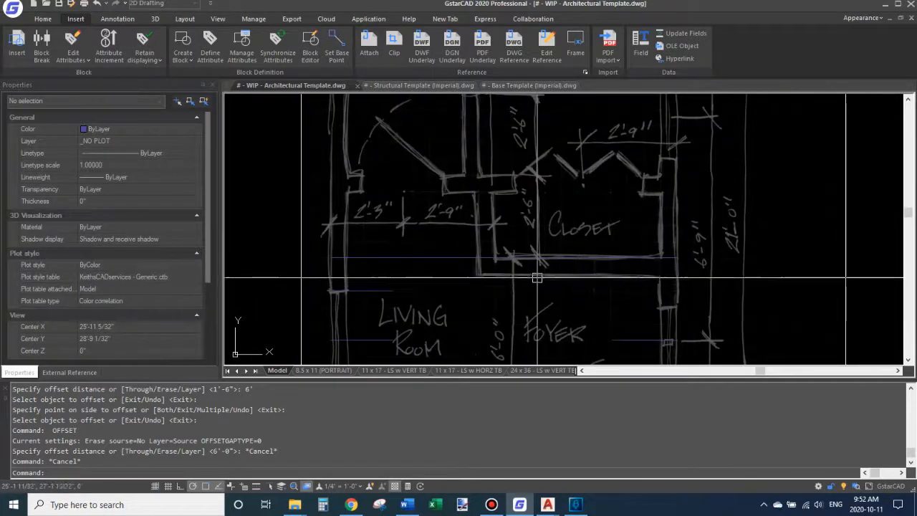
Offset the closet wall line 30" upward to the bifold door wall, and that copy another 30" to the bedroom partition's end.
{"action": "mouse_move", "coordinate": [556, 228]}
{"action": "middle_mouse_down"}
{"action": "mouse_move", "coordinate": [555, 244]}
{"action": "mouse_move", "coordinate": [580, 223]}
{"action": "middle_mouse_up"}
{"action": "type", "text": "o"}
{"action": "key", "text": "Return"}
{"action": "type", "text": "30"}
{"action": "key", "text": "Return"}
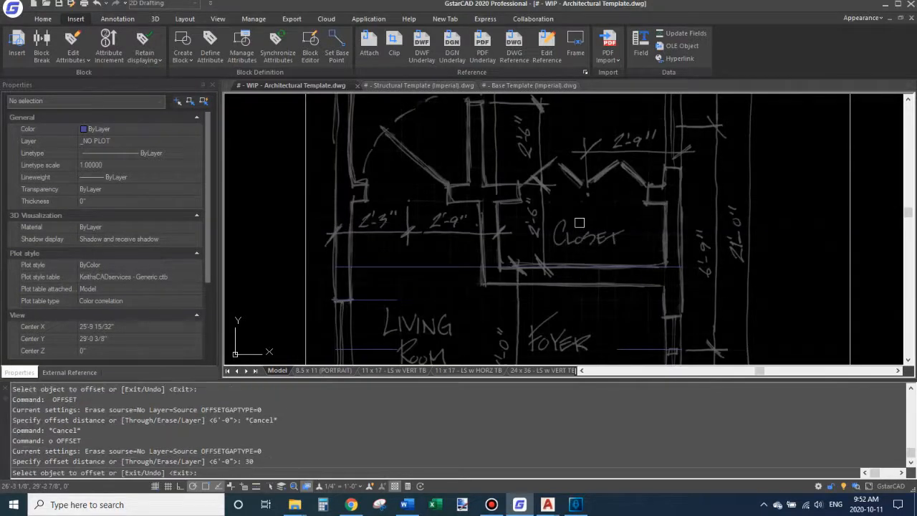
{"action": "left_click", "coordinate": [578, 267]}
{"action": "left_click", "coordinate": [583, 216]}
{"action": "middle_click_drag", "start_coordinate": [584, 216], "coordinate": [575, 263]}
{"action": "left_click", "coordinate": [565, 233]}
{"action": "left_click", "coordinate": [582, 162]}
{"action": "key", "text": "Return"}
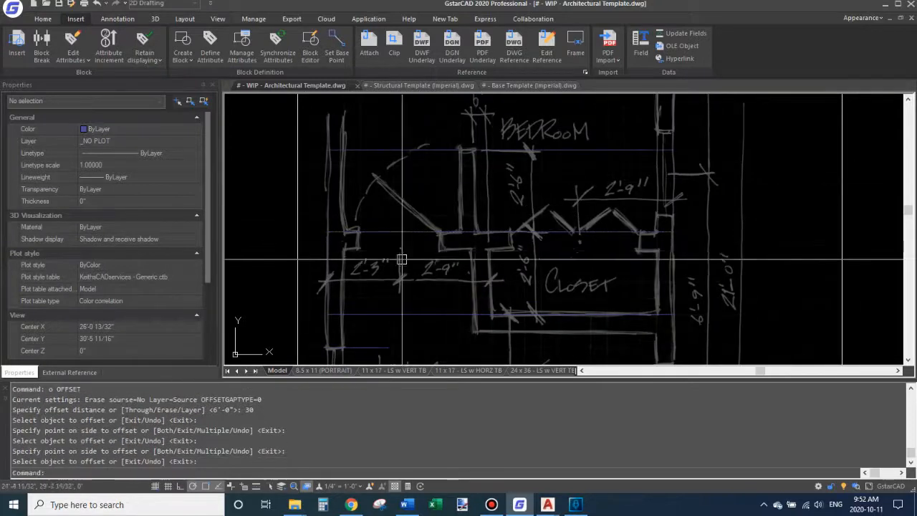
Draw a vertical line along the living room's outer side wall between the closet wall line and the bifold door wall line.
{"action": "middle_click_drag", "start_coordinate": [375, 262], "coordinate": [450, 192]}
{"action": "type", "text": "l"}
{"action": "key", "text": "Return"}
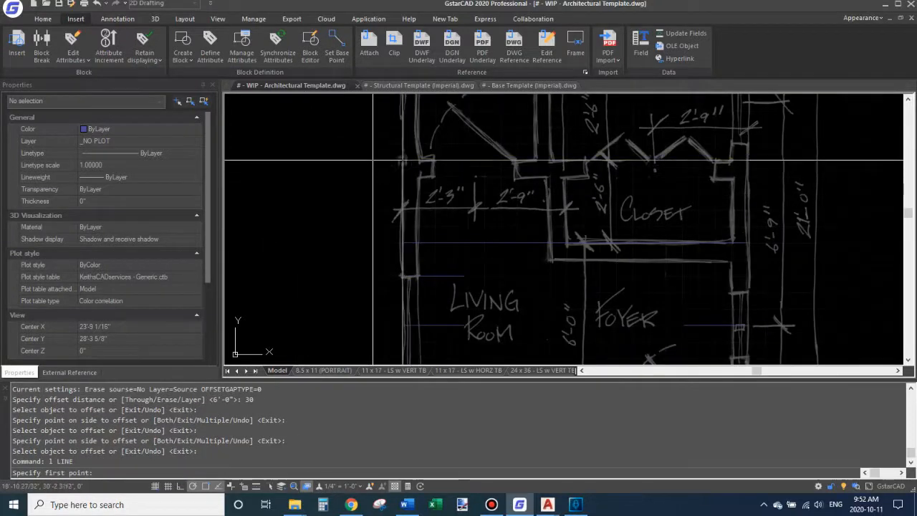
{"action": "left_click", "coordinate": [402, 244]}
{"action": "left_click", "coordinate": [402, 243]}
{"action": "key", "text": "Return"}
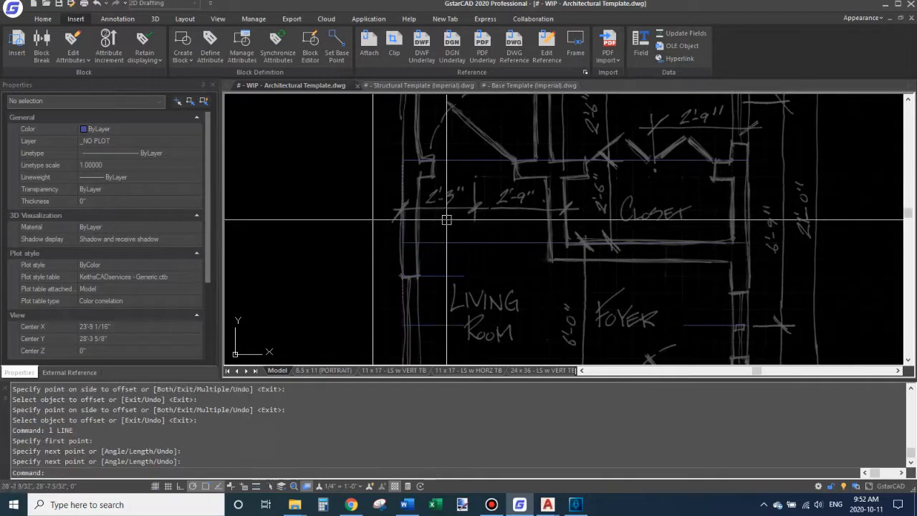
Offset the short outer side wall line 27" inward to the center of the bedroom door.
{"action": "type", "text": "o"}
{"action": "key", "text": "Return"}
{"action": "type", "text": "27"}
{"action": "key", "text": "Return"}
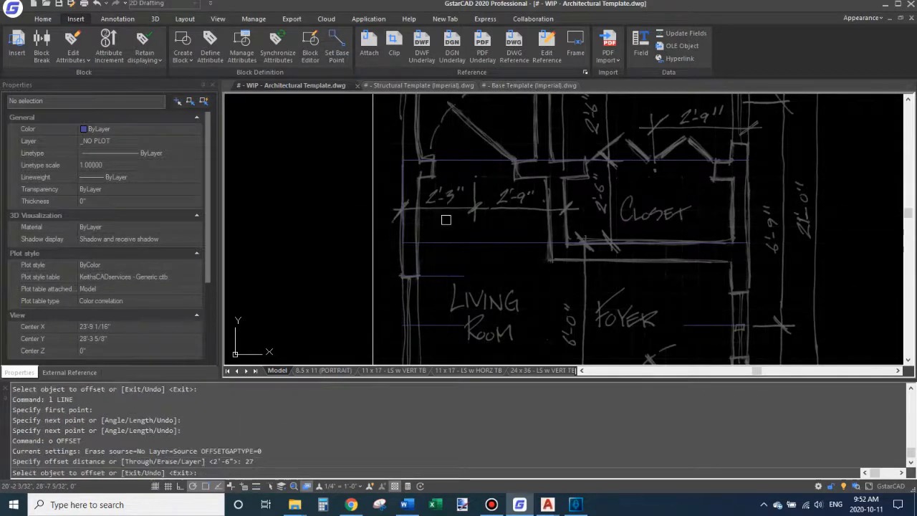
{"action": "left_click", "coordinate": [404, 196]}
{"action": "left_click", "coordinate": [445, 210]}
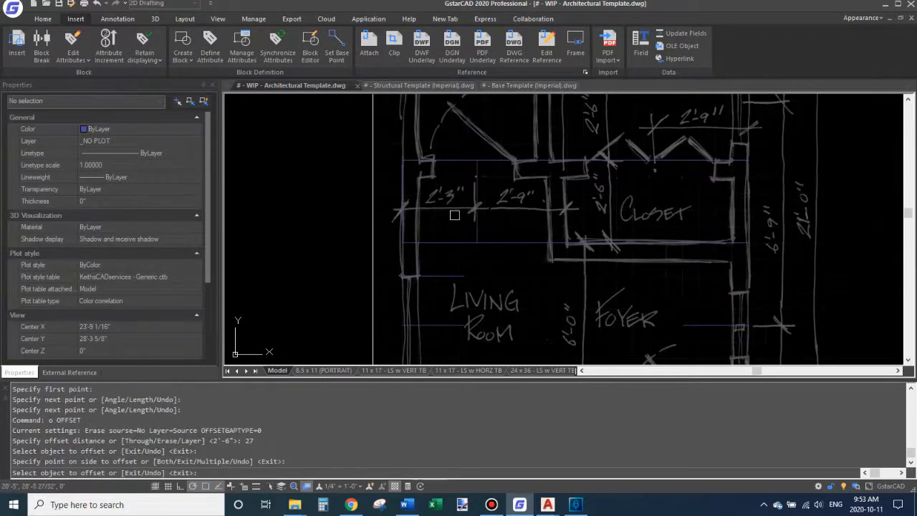
{"action": "key", "text": "Return"}
Offset the bedroom door's centerline 2'9" toward the closet to mark the closet's side wall.
{"action": "type", "text": "o"}
{"action": "key", "text": "Return"}
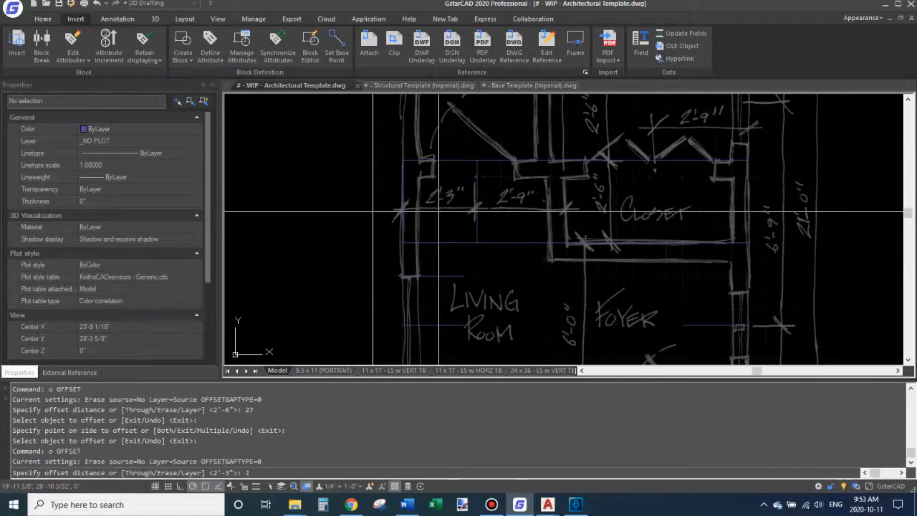
{"action": "type", "text": "2'9"}
{"action": "key", "text": "Return"}
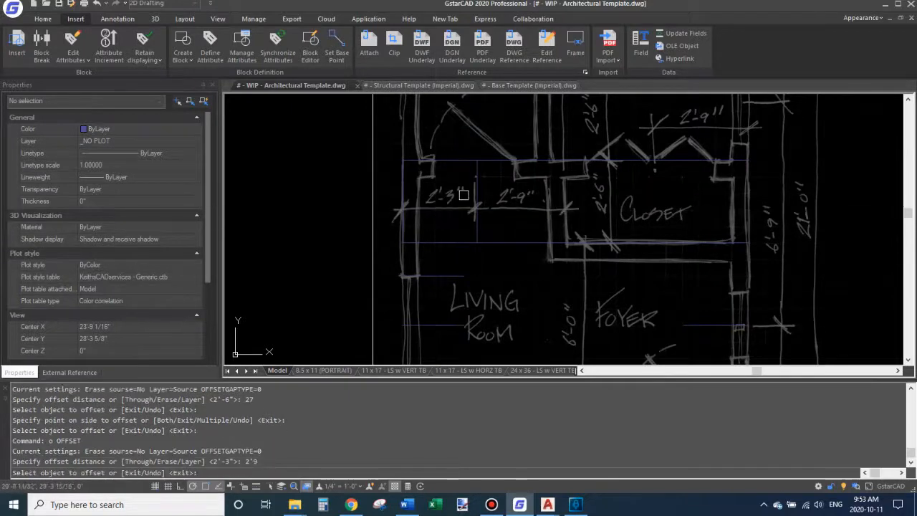
{"action": "left_click", "coordinate": [463, 194]}
{"action": "left_click", "coordinate": [545, 200]}
{"action": "key", "text": "Return"}
{"action": "scroll", "coordinate": [566, 215], "scroll_direction": "down", "scroll_amount": 2}
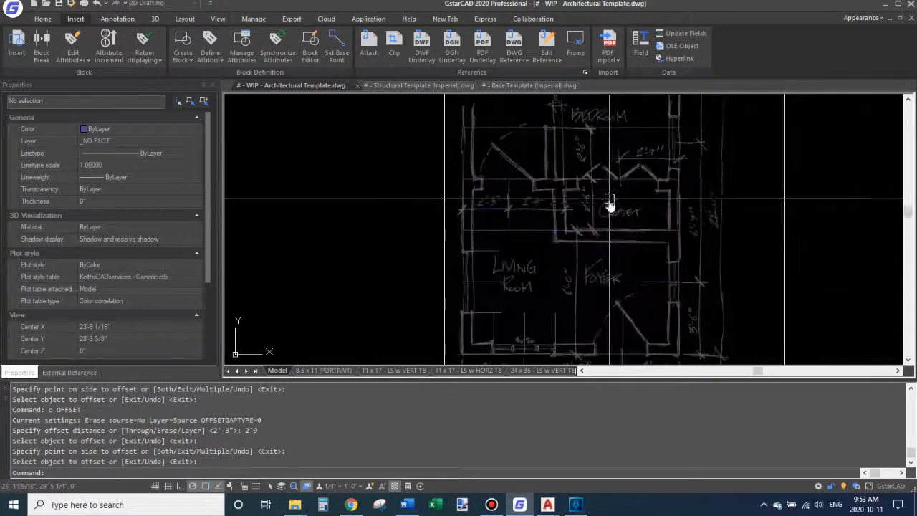
Offset the foyer side window's centerline 6'9" upward to the center of the bedroom side window.
{"action": "scroll", "coordinate": [609, 201], "scroll_direction": "up", "scroll_amount": 3}
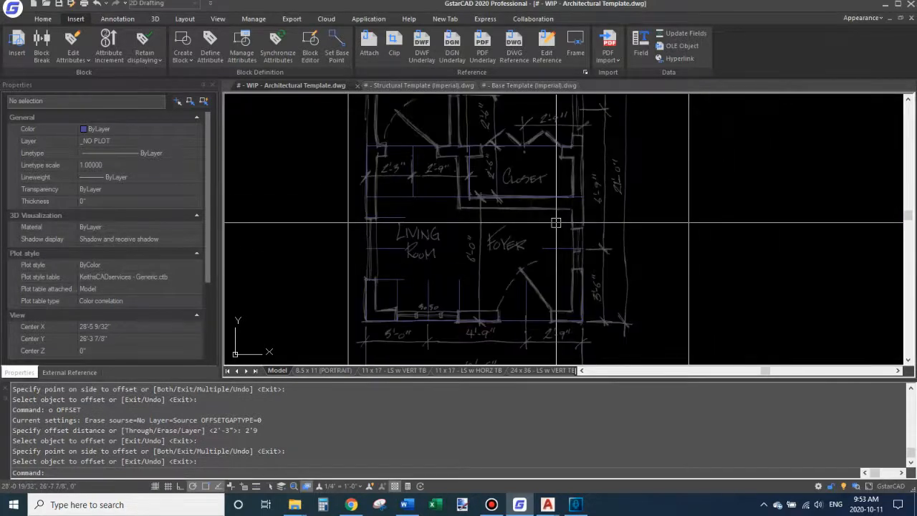
{"action": "type", "text": "o"}
{"action": "key", "text": "Return"}
{"action": "type", "text": "6'9"}
{"action": "key", "text": "Return"}
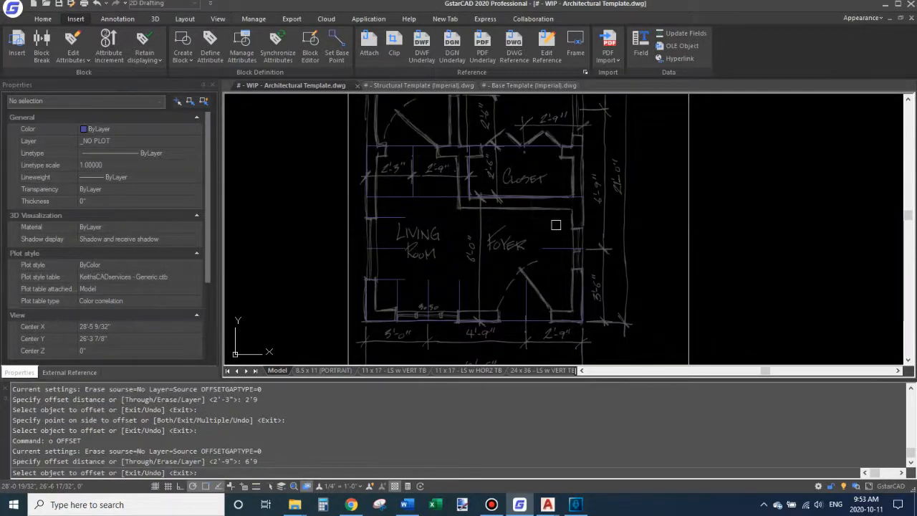
{"action": "left_click", "coordinate": [559, 245]}
{"action": "left_click", "coordinate": [556, 180]}
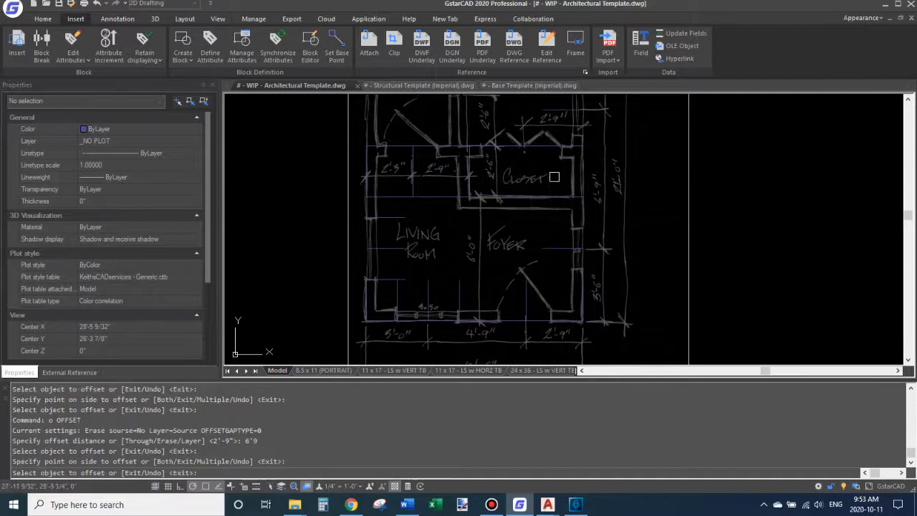
{"action": "middle_click_drag", "start_coordinate": [554, 177], "coordinate": [536, 221]}
{"action": "key", "text": "Return"}
Offset the foyer side window's centerline 12" upward and 12" downward to mark the window edges.
{"action": "scroll", "coordinate": [535, 165], "scroll_direction": "up", "scroll_amount": 4}
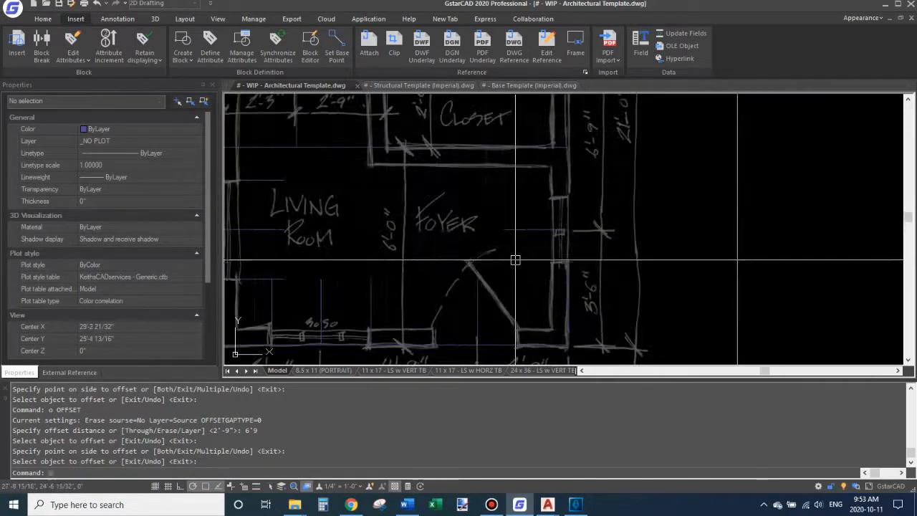
{"action": "type", "text": "o"}
{"action": "key", "text": "Return"}
{"action": "type", "text": "12"}
{"action": "key", "text": "Return"}
{"action": "left_click", "coordinate": [534, 197]}
{"action": "left_click", "coordinate": [531, 230]}
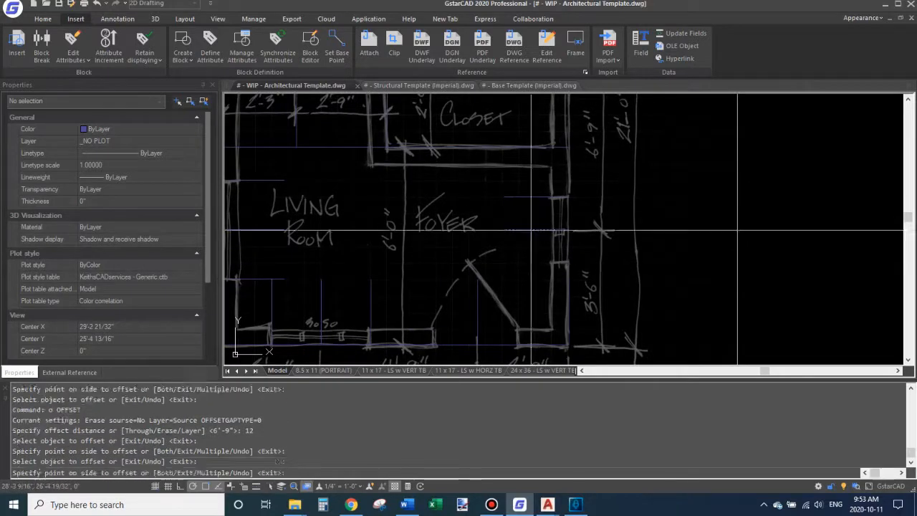
{"action": "left_click", "coordinate": [529, 260]}
{"action": "key", "text": "Return"}
Offset the bedroom side window's centerline 19" upward and 19" downward.
{"action": "middle_click_drag", "start_coordinate": [487, 199], "coordinate": [470, 409]}
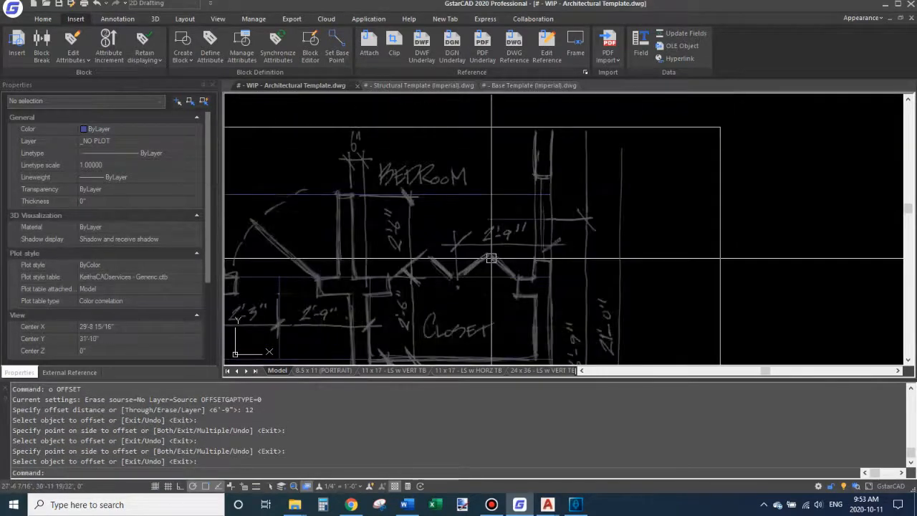
{"action": "type", "text": "o"}
{"action": "key", "text": "Return"}
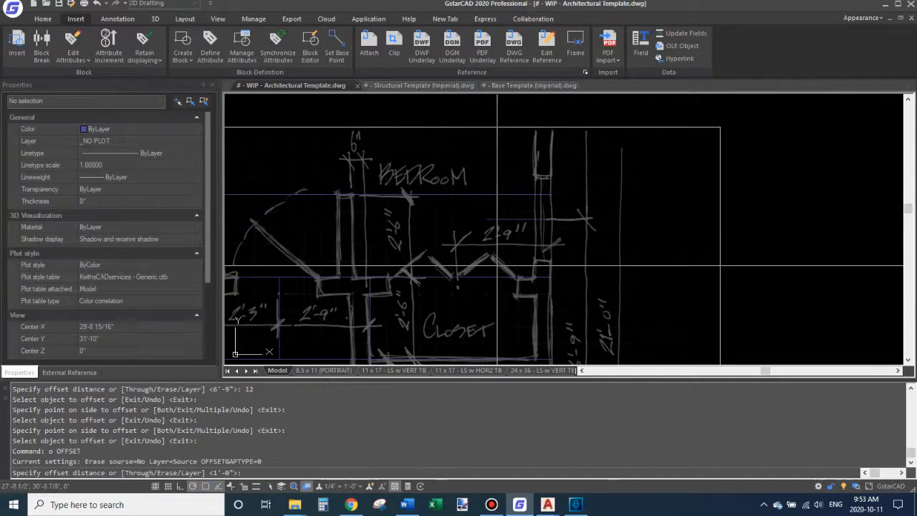
{"action": "scroll", "coordinate": [555, 233], "scroll_direction": "up", "scroll_amount": 3}
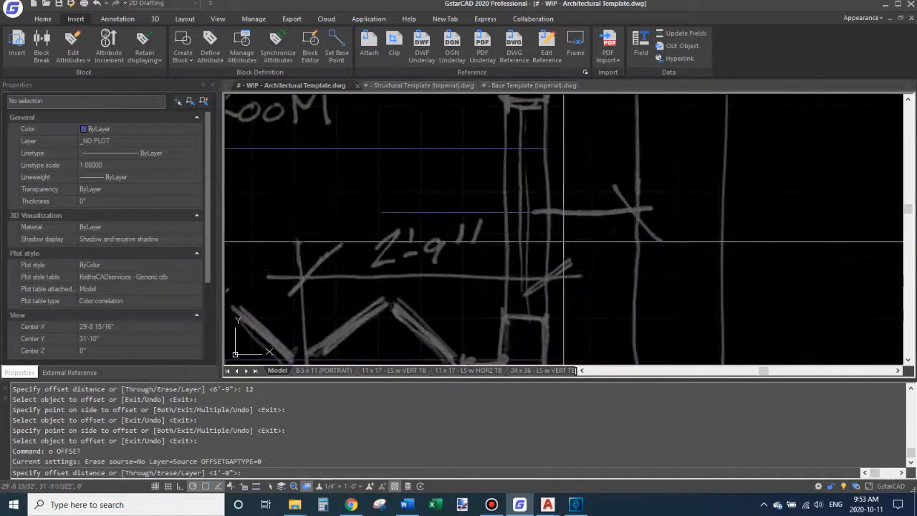
{"action": "type", "text": "19"}
{"action": "key", "text": "Return"}
{"action": "left_click", "coordinate": [506, 215]}
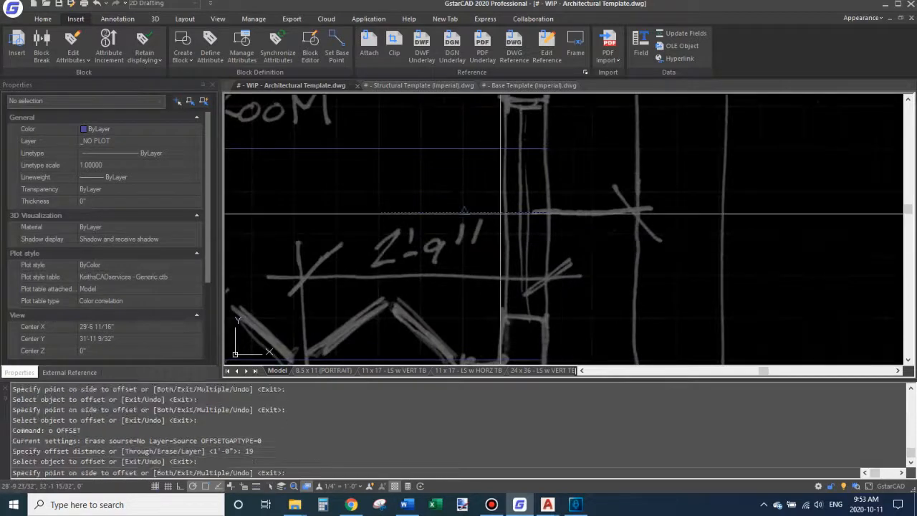
{"action": "left_click", "coordinate": [498, 200]}
{"action": "scroll", "coordinate": [506, 192], "scroll_direction": "down", "scroll_amount": 3}
{"action": "left_click", "coordinate": [504, 199]}
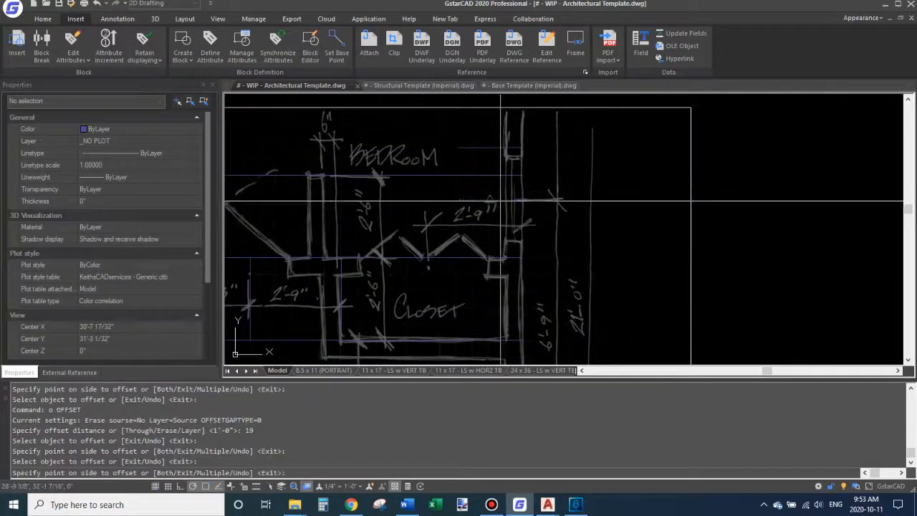
{"action": "left_click", "coordinate": [506, 217]}
{"action": "key", "text": "Return"}
Erase both 19" offset lines around the bedroom side window's centerline.
{"action": "left_click", "coordinate": [493, 251]}
{"action": "type", "text": "e"}
{"action": "key", "text": "Return"}
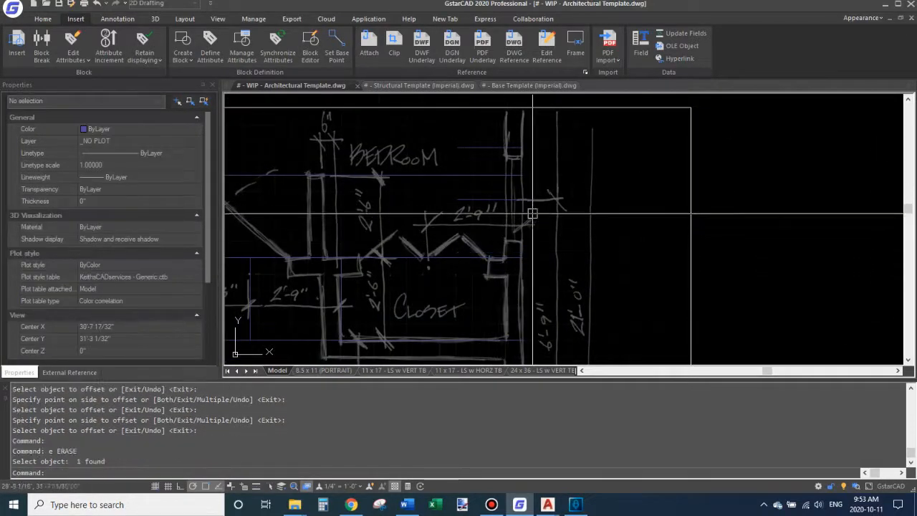
{"action": "scroll", "coordinate": [529, 209], "scroll_direction": "up", "scroll_amount": 2}
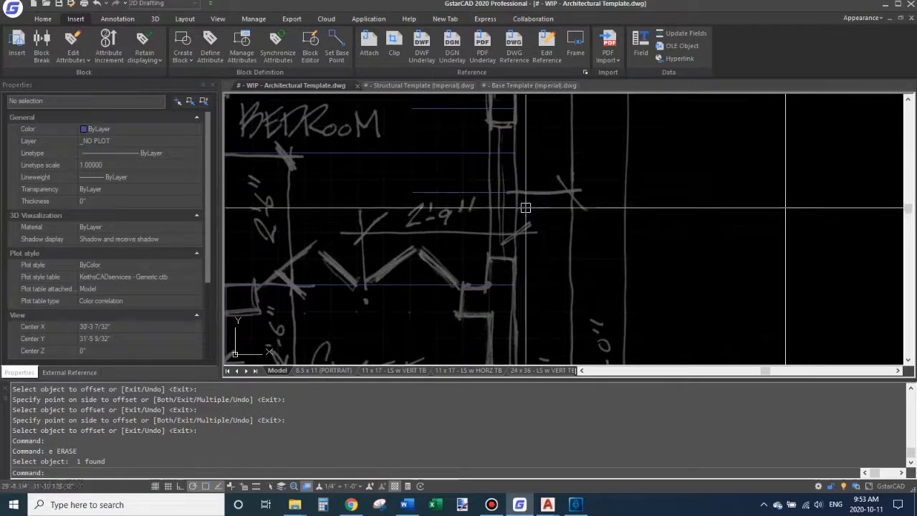
{"action": "left_click", "coordinate": [448, 121]}
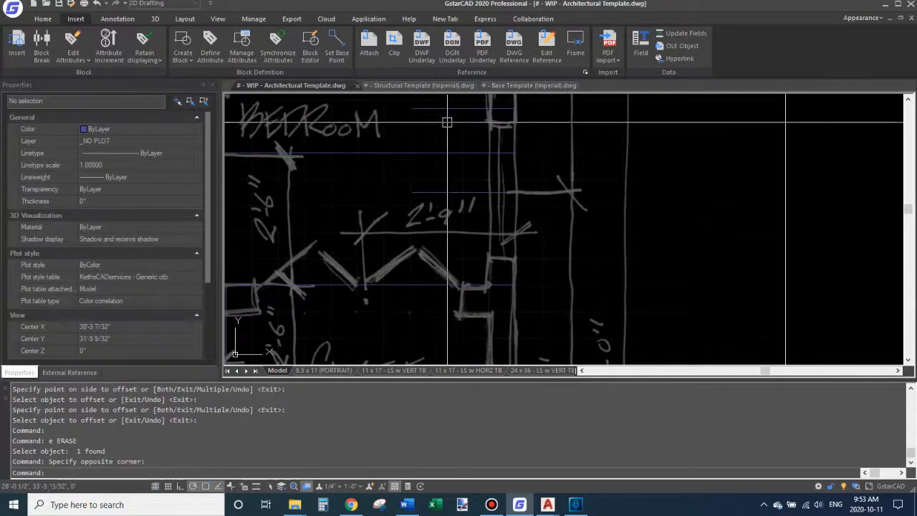
{"action": "type", "text": "e"}
{"action": "key", "text": "Return"}
Offset the bedroom side window's centerline 15" upward and 15" downward to mark the window edges.
{"action": "type", "text": "o"}
{"action": "key", "text": "Return"}
{"action": "type", "text": "15"}
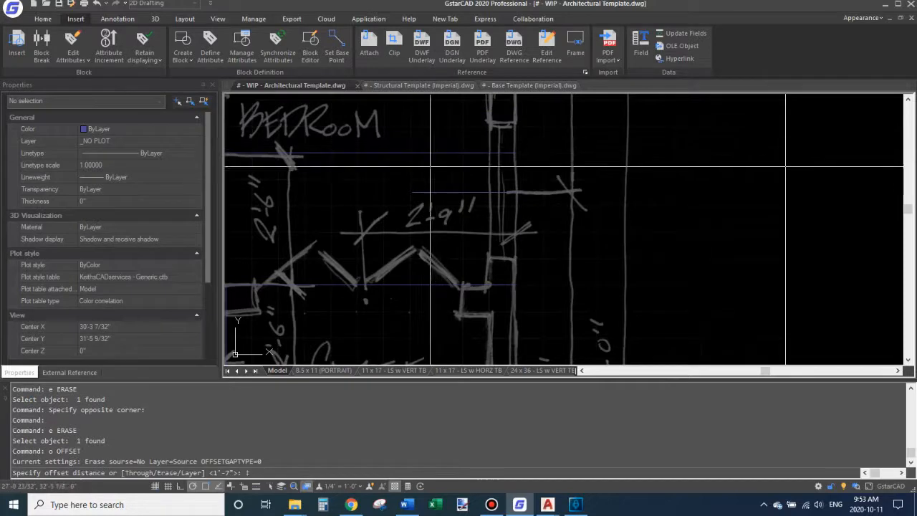
{"action": "key", "text": "Return"}
{"action": "left_click", "coordinate": [450, 136]}
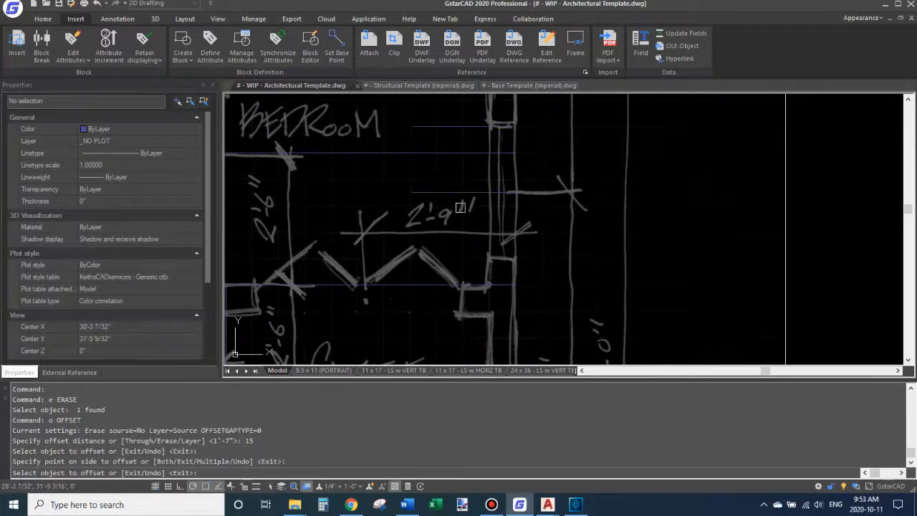
{"action": "left_click", "coordinate": [462, 192]}
{"action": "left_click", "coordinate": [479, 202]}
{"action": "key", "text": "Return"}
{"action": "scroll", "coordinate": [478, 159], "scroll_direction": "down", "scroll_amount": 2}
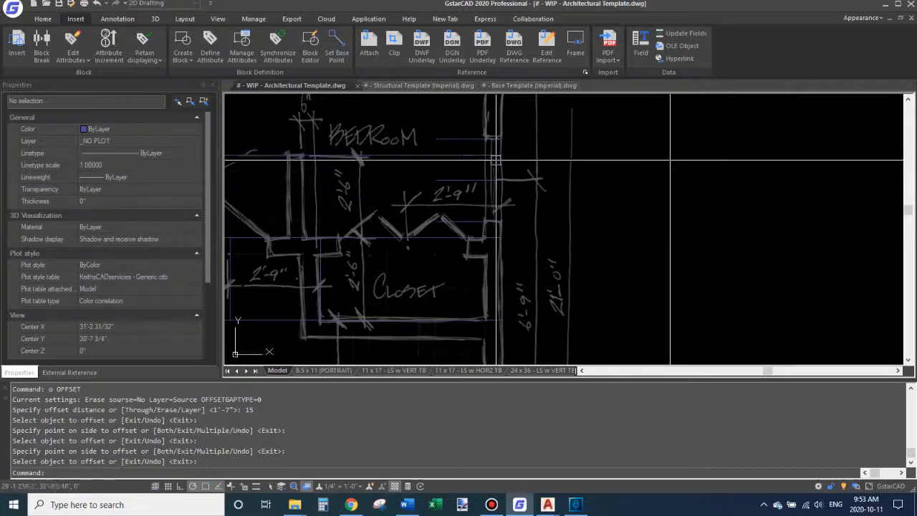
Erase the bedroom side window's centerline and shorten the full-width partition-end line from both ends to a short segment at the bedroom partition.
{"action": "left_click", "coordinate": [477, 180]}
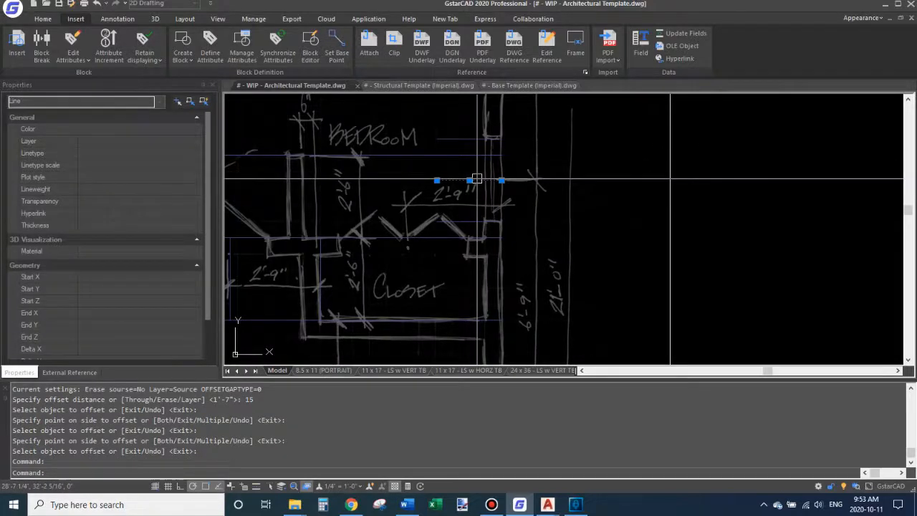
{"action": "key", "text": "Return"}
{"action": "middle_click_drag", "start_coordinate": [545, 201], "coordinate": [648, 228]}
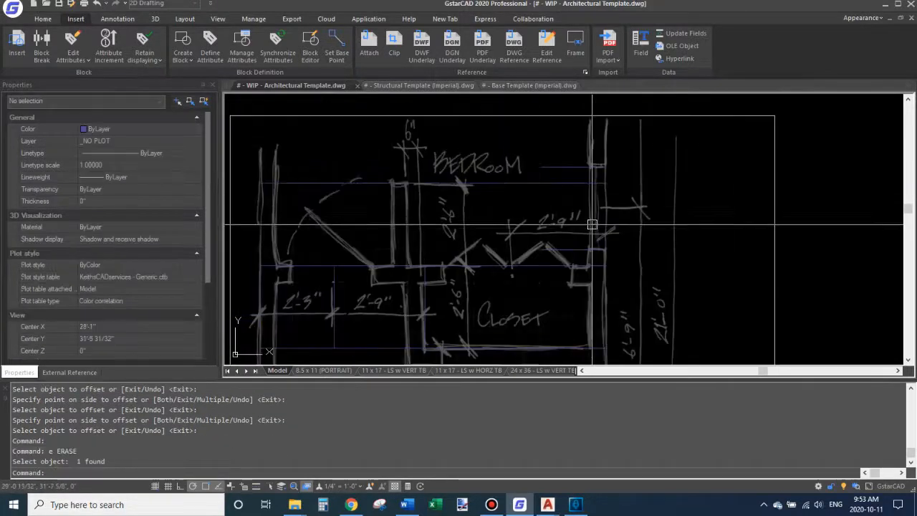
{"action": "left_click", "coordinate": [586, 181]}
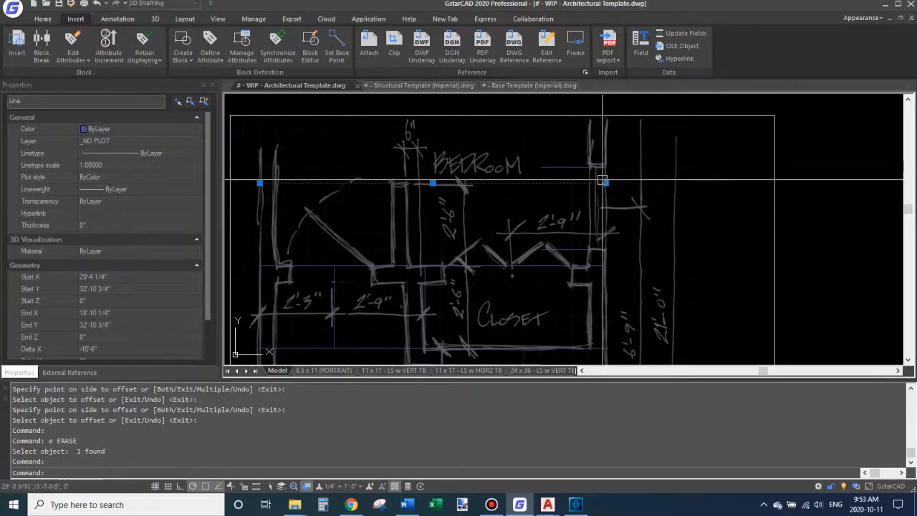
{"action": "left_click", "coordinate": [604, 182]}
{"action": "left_click", "coordinate": [478, 182]}
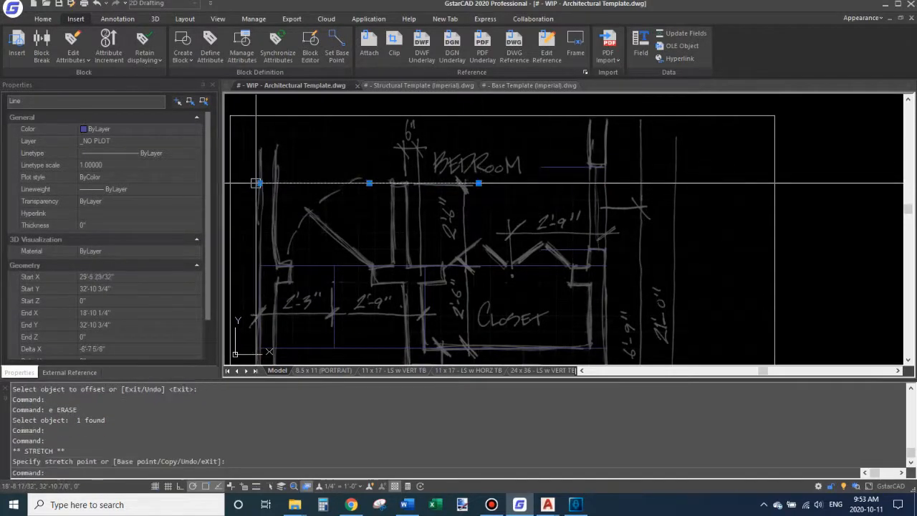
{"action": "left_click", "coordinate": [257, 183]}
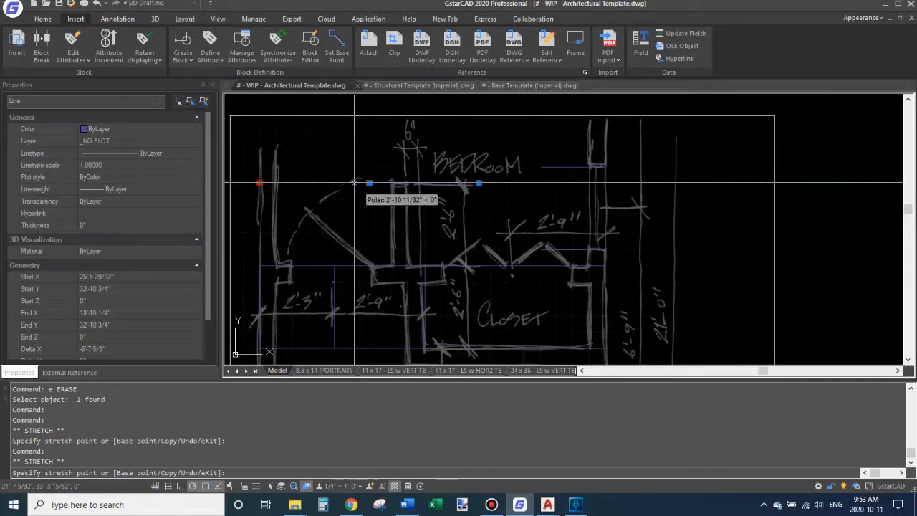
{"action": "key", "text": "Escape"}
{"action": "key", "text": "Escape"}
{"action": "key", "text": "Escape"}
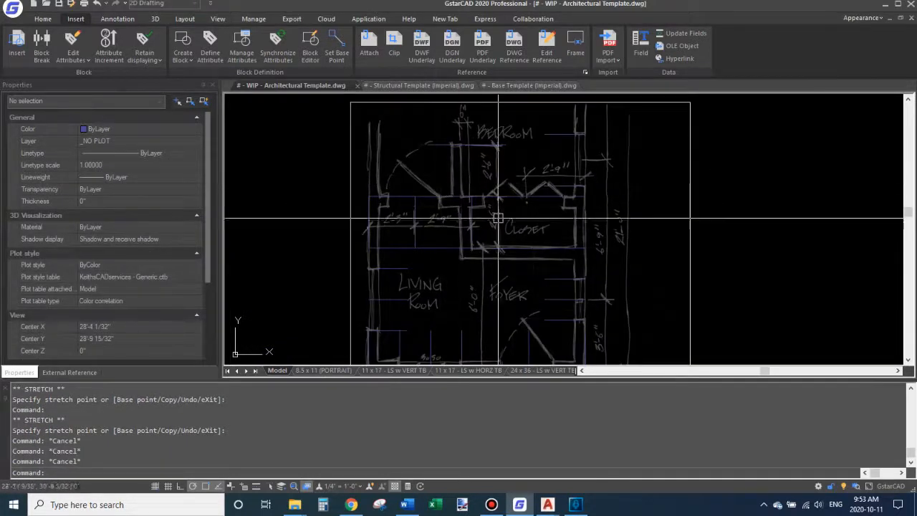
Locate the A-WALL-4-CUT-INTERIOR and A-WALL-5-CUT-EXTERIOR samples in the template's layer legend.
{"action": "middle_click_drag", "start_coordinate": [467, 259], "coordinate": [464, 136]}
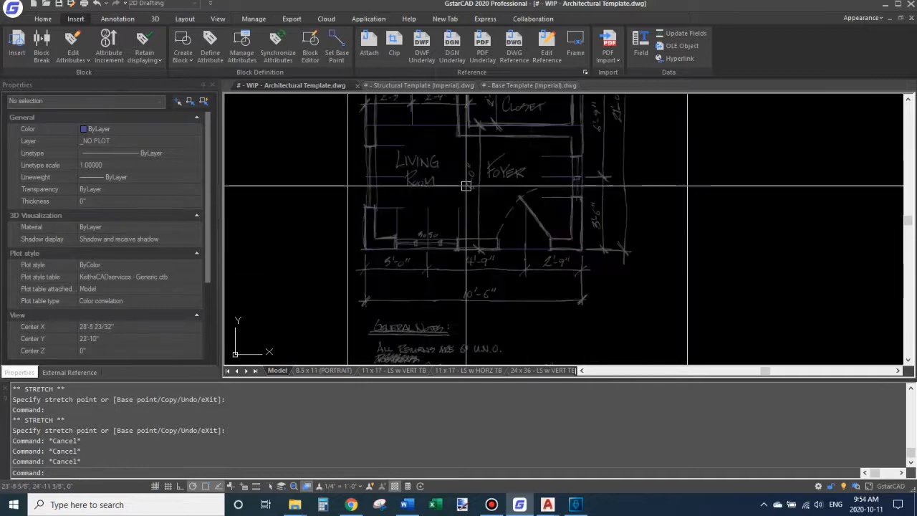
{"action": "scroll", "coordinate": [466, 186], "scroll_direction": "up", "scroll_amount": 5}
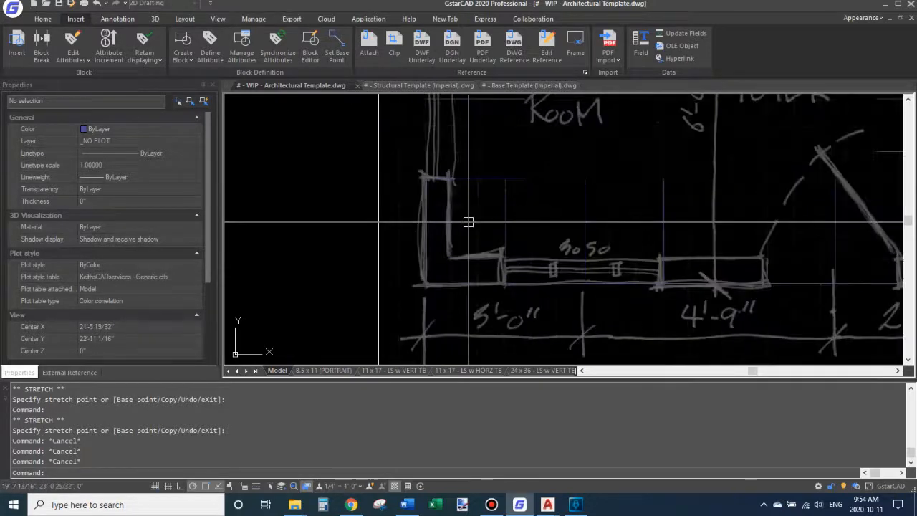
{"action": "scroll", "coordinate": [467, 218], "scroll_direction": "down", "scroll_amount": 6}
{"action": "scroll", "coordinate": [464, 218], "scroll_direction": "down", "scroll_amount": 4}
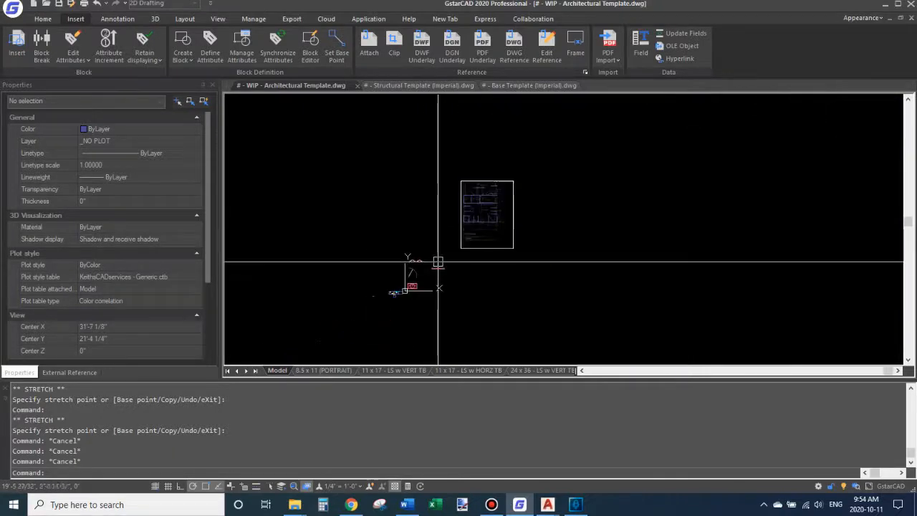
{"action": "scroll", "coordinate": [394, 293], "scroll_direction": "up", "scroll_amount": 14}
{"action": "scroll", "coordinate": [378, 266], "scroll_direction": "up", "scroll_amount": 2}
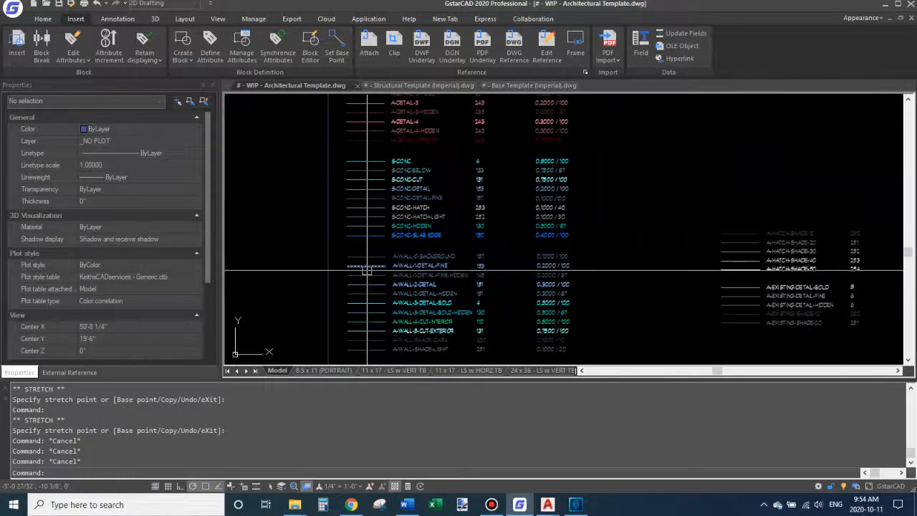
{"action": "scroll", "coordinate": [380, 272], "scroll_direction": "up", "scroll_amount": 5}
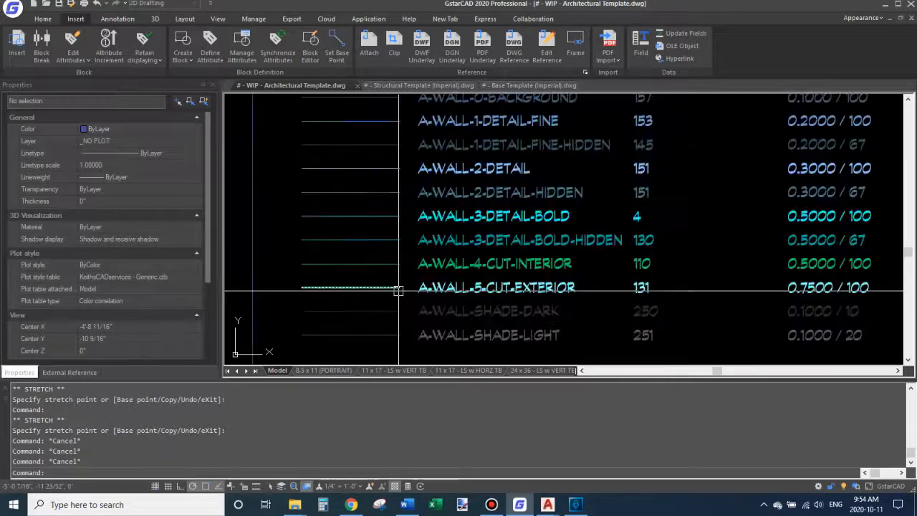
{"action": "left_click", "coordinate": [369, 291]}
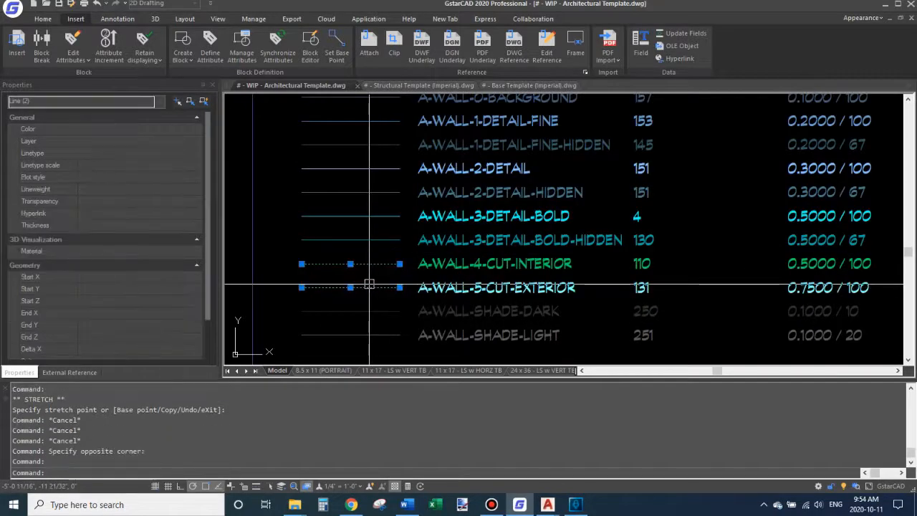
{"action": "type", "text": "c"}
{"action": "key", "text": "Return"}
{"action": "left_click", "coordinate": [346, 297]}
{"action": "scroll", "coordinate": [346, 297], "scroll_direction": "down", "scroll_amount": 5}
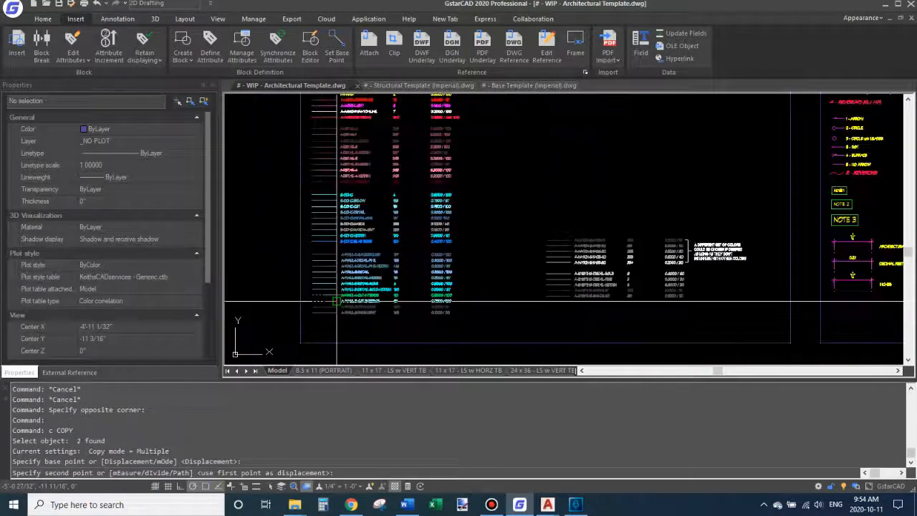
{"action": "scroll", "coordinate": [344, 298], "scroll_direction": "up", "scroll_amount": 5}
{"action": "key", "text": "Escape"}
{"action": "key", "text": "Escape"}
{"action": "key", "text": "Escape"}
Copy the A-WALL-4-CUT-INTERIOR and A-WALL-5-CUT-EXTERIOR legend lines with their labels into the empty space beside the floor plan sketch.
{"action": "scroll", "coordinate": [342, 297], "scroll_direction": "up", "scroll_amount": 3}
{"action": "left_click", "coordinate": [395, 242]}
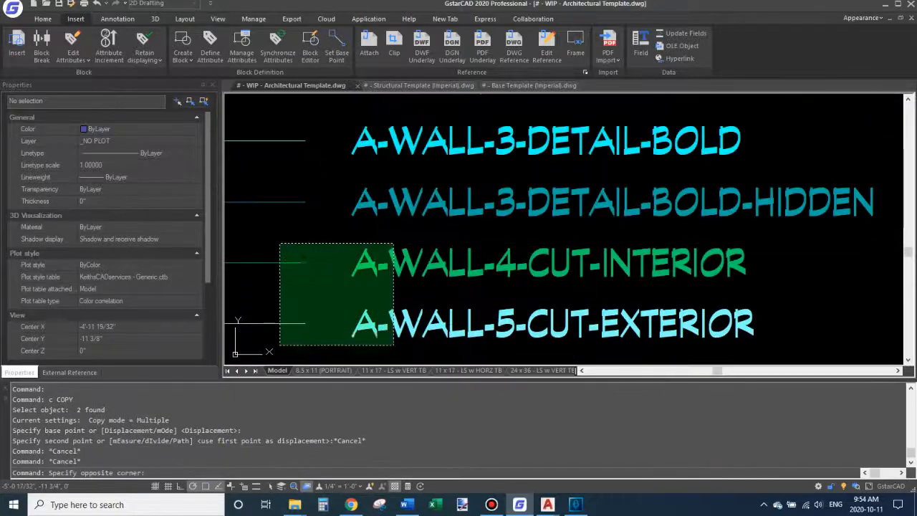
{"action": "left_click", "coordinate": [281, 348]}
{"action": "type", "text": "c"}
{"action": "key", "text": "Return"}
{"action": "left_click", "coordinate": [318, 294]}
{"action": "scroll", "coordinate": [336, 276], "scroll_direction": "down", "scroll_amount": 8}
{"action": "scroll", "coordinate": [342, 270], "scroll_direction": "down", "scroll_amount": 3}
{"action": "middle_click_drag", "start_coordinate": [487, 189], "coordinate": [346, 300]}
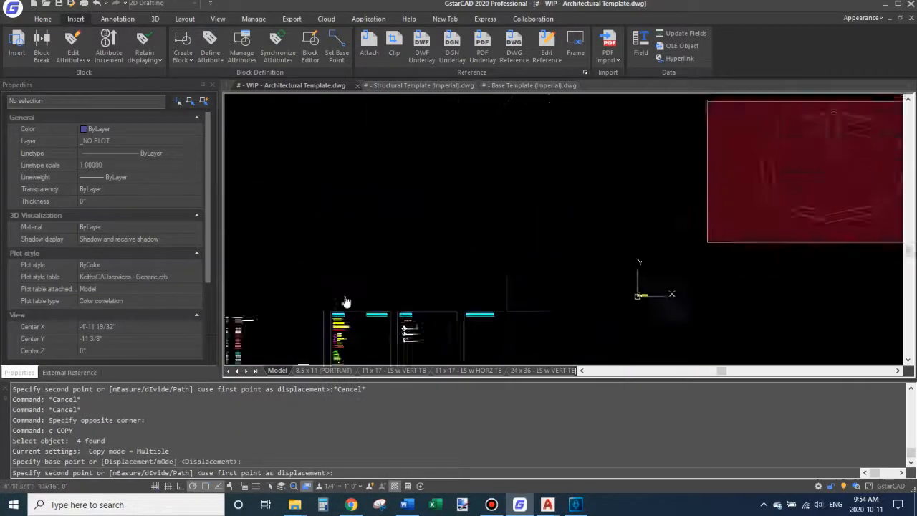
{"action": "middle_click_drag", "start_coordinate": [652, 173], "coordinate": [370, 278]}
{"action": "scroll", "coordinate": [371, 278], "scroll_direction": "down", "scroll_amount": 4}
{"action": "middle_click_drag", "start_coordinate": [459, 199], "coordinate": [405, 315]}
{"action": "middle_click_drag", "start_coordinate": [609, 136], "coordinate": [483, 235]}
{"action": "middle_click_drag", "start_coordinate": [595, 164], "coordinate": [454, 265]}
{"action": "scroll", "coordinate": [454, 265], "scroll_direction": "down", "scroll_amount": 2}
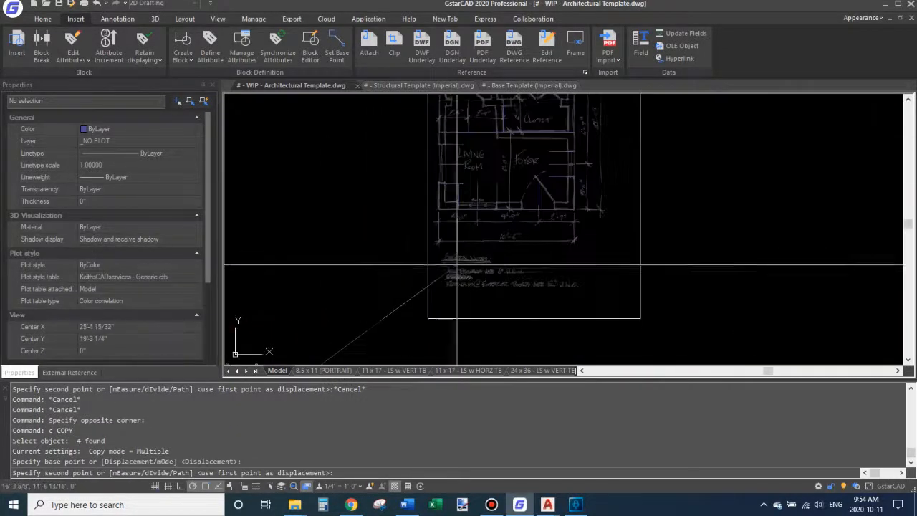
{"action": "middle_click_drag", "start_coordinate": [485, 218], "coordinate": [420, 171]}
{"action": "scroll", "coordinate": [374, 238], "scroll_direction": "up", "scroll_amount": 2}
{"action": "middle_click_drag", "start_coordinate": [356, 186], "coordinate": [537, 139]}
{"action": "left_click", "coordinate": [420, 214]}
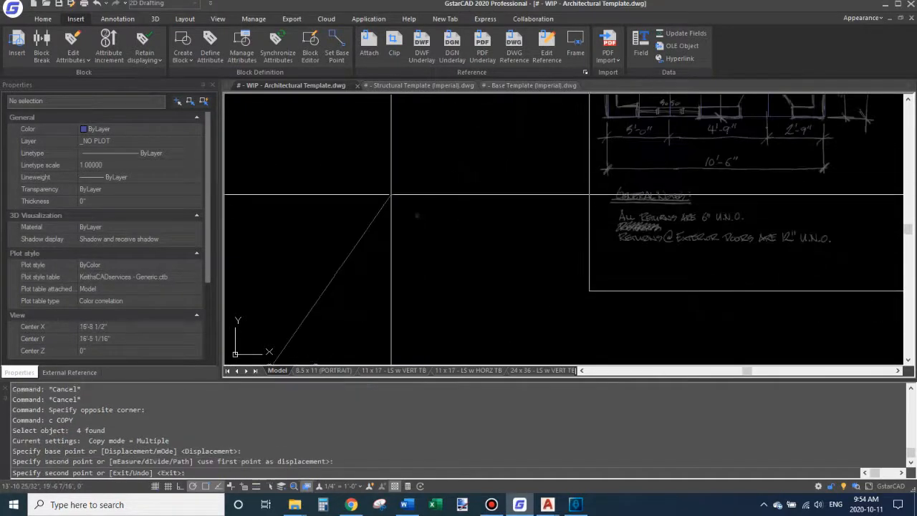
{"action": "key", "text": "space"}
Scale the copied legend lines and labels by a factor of 48.
{"action": "left_click", "coordinate": [403, 203]}
{"action": "left_click", "coordinate": [453, 229]}
{"action": "type", "text": "sc"}
{"action": "key", "text": "space"}
{"action": "left_click", "coordinate": [415, 212]}
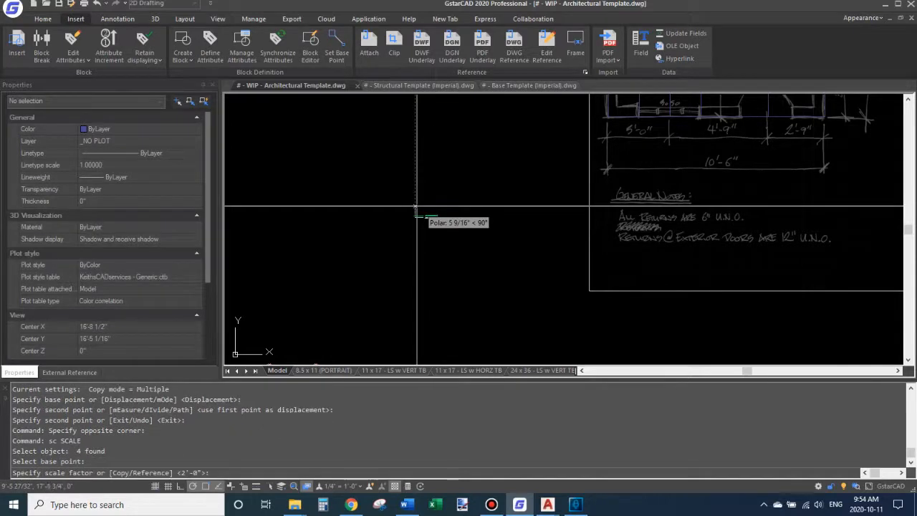
{"action": "type", "text": "48"}
{"action": "key", "text": "Return"}
Move the enlarged wall layer lines and labels clear of the sketch border, level with the space beside the plan.
{"action": "left_click", "coordinate": [524, 193]}
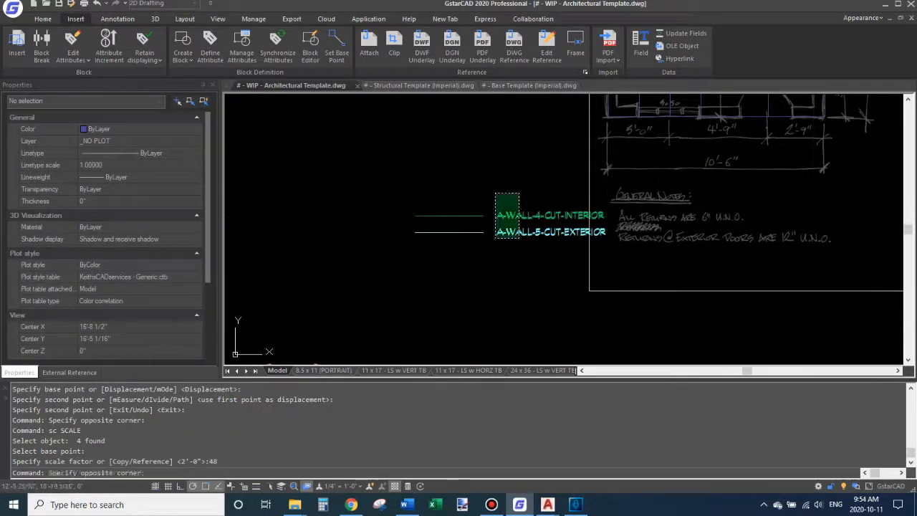
{"action": "left_click", "coordinate": [485, 250]}
{"action": "left_click", "coordinate": [507, 195]}
{"action": "left_click", "coordinate": [452, 256]}
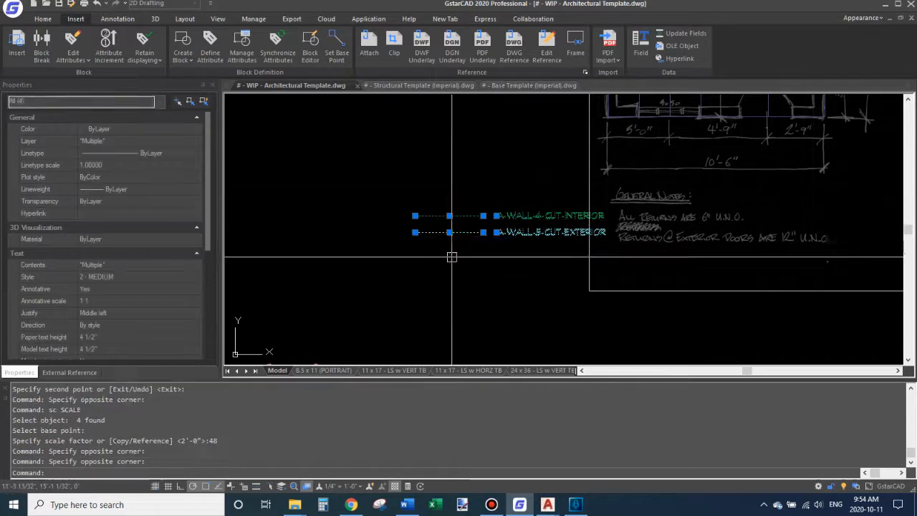
{"action": "middle_click_drag", "start_coordinate": [500, 198], "coordinate": [482, 248]}
{"action": "type", "text": "m"}
{"action": "key", "text": "Return"}
{"action": "left_click", "coordinate": [512, 228]}
{"action": "left_click", "coordinate": [422, 151]}
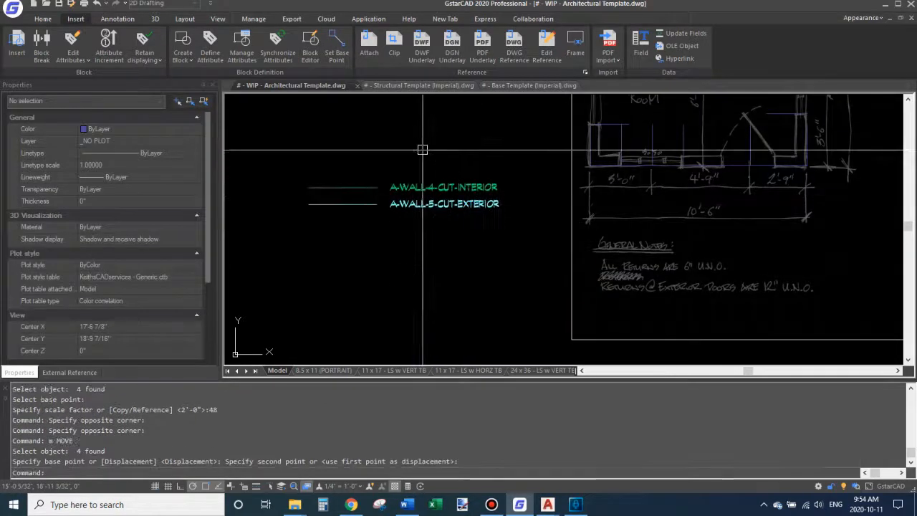
{"action": "mouse_move", "coordinate": [460, 163]}
{"action": "middle_mouse_down"}
{"action": "mouse_move", "coordinate": [394, 299]}
{"action": "mouse_move", "coordinate": [436, 222]}
{"action": "middle_mouse_up"}
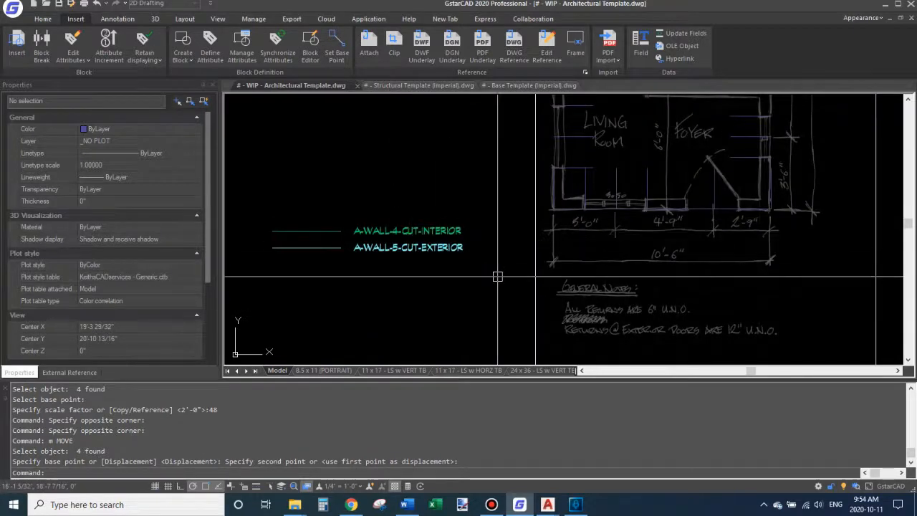
{"action": "key", "text": "Return"}
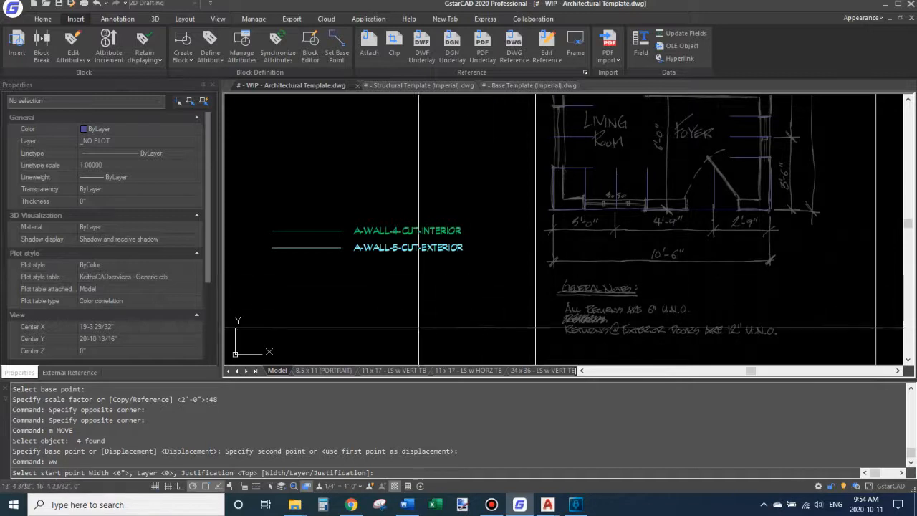
{"action": "type", "text": "L"}
{"action": "key", "text": "Return"}
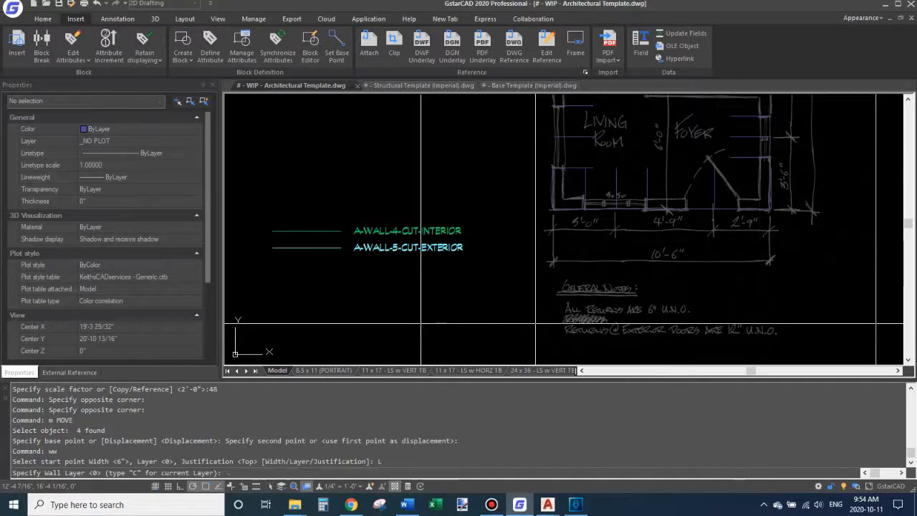
{"action": "key", "text": "Escape"}
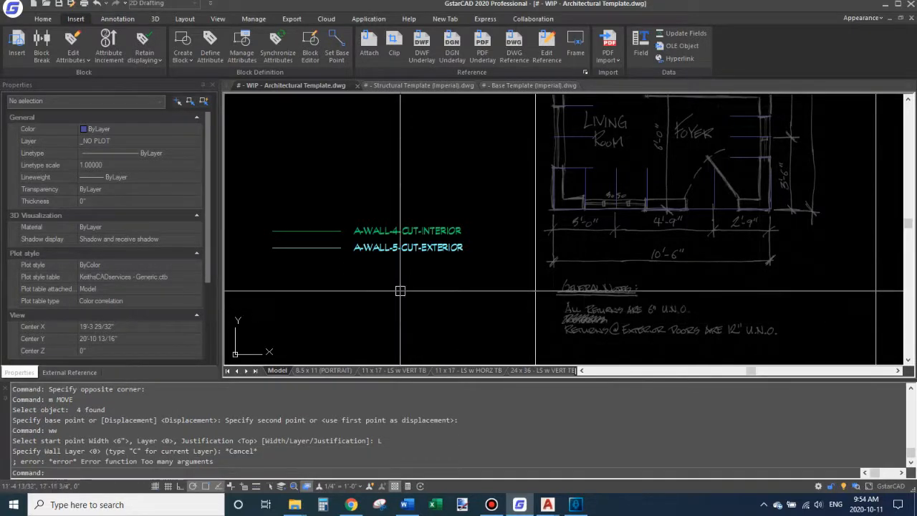
Make A-WALL-5-CUT-EXTERIOR the current layer with LAYMCUR by picking its copied label.
{"action": "type", "text": "laymcur"}
{"action": "key", "text": "Return"}
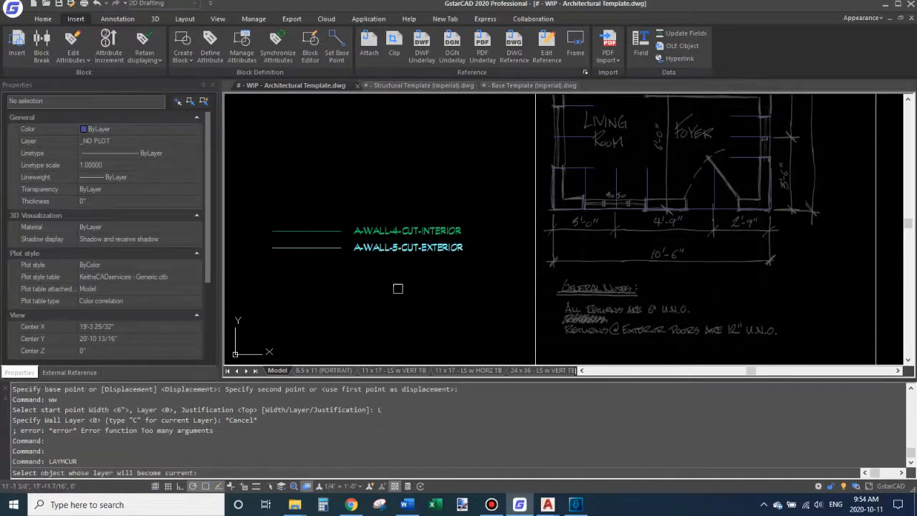
{"action": "left_click", "coordinate": [389, 251]}
Start the WW wall routine and set its wall layer to the current layer.
{"action": "type", "text": "ww"}
{"action": "key", "text": "Return"}
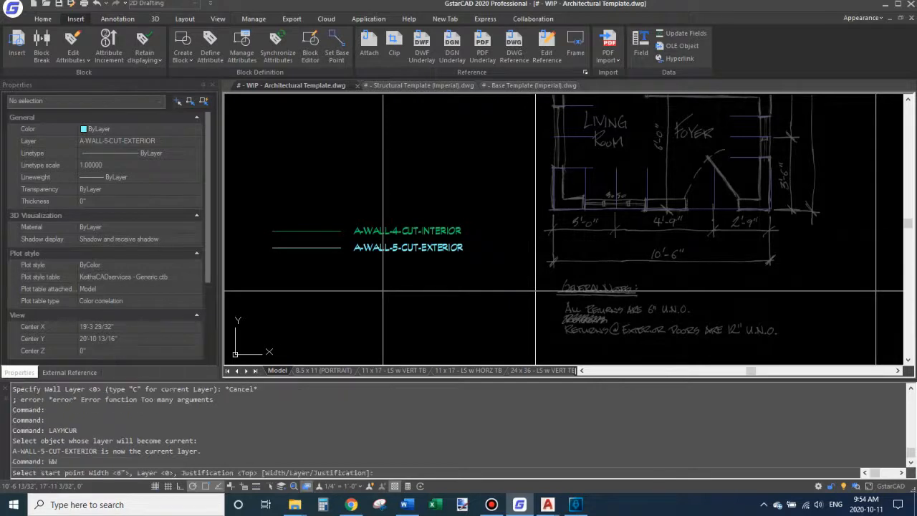
{"action": "type", "text": "l"}
{"action": "key", "text": "Return"}
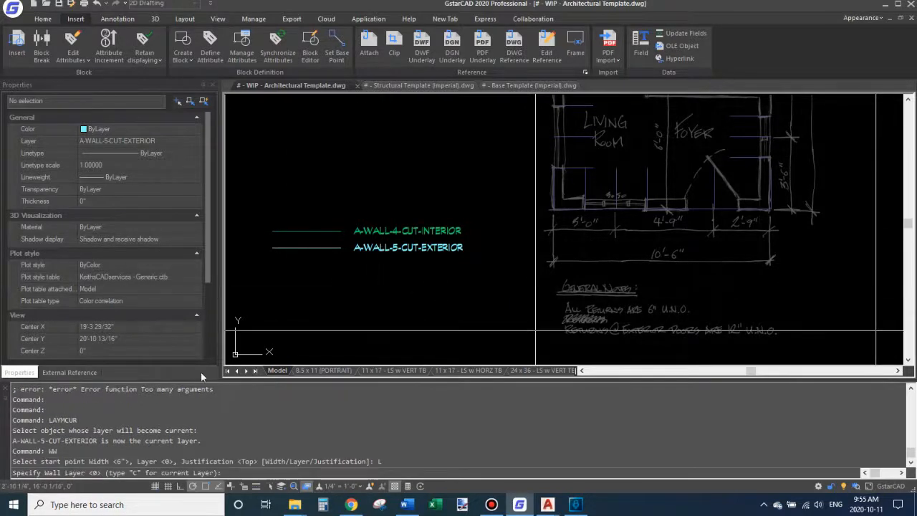
{"action": "type", "text": "c"}
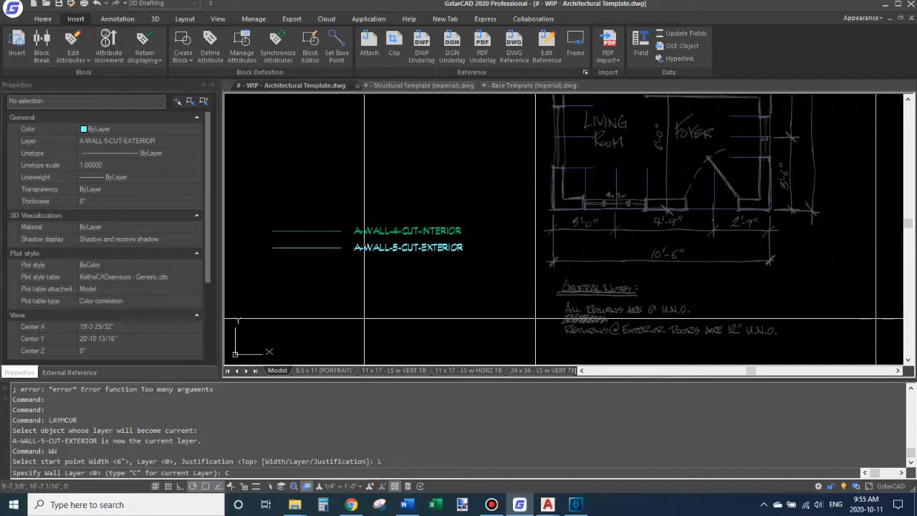
{"action": "key", "text": "Return"}
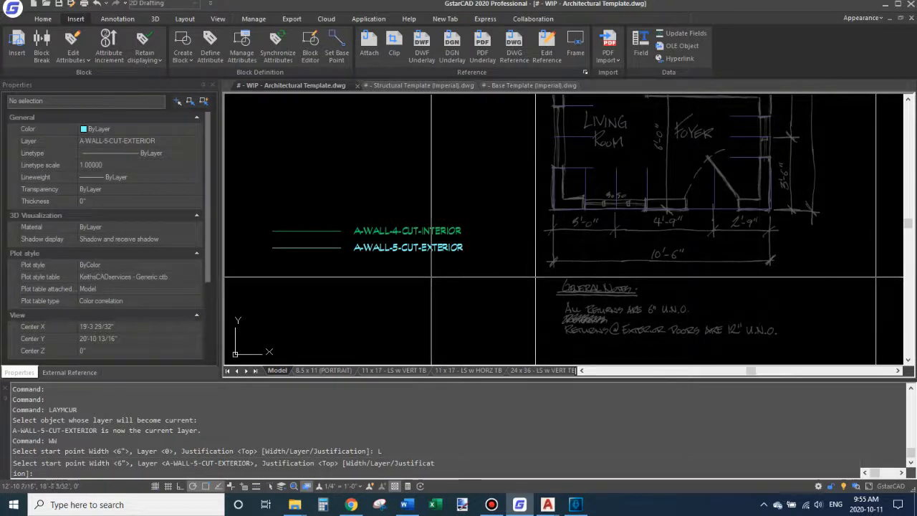
Try drawing the L-shaped wall around the living room's outer corner with Top justification, between the side and front window edges.
{"action": "scroll", "coordinate": [437, 245], "scroll_direction": "up", "scroll_amount": 5}
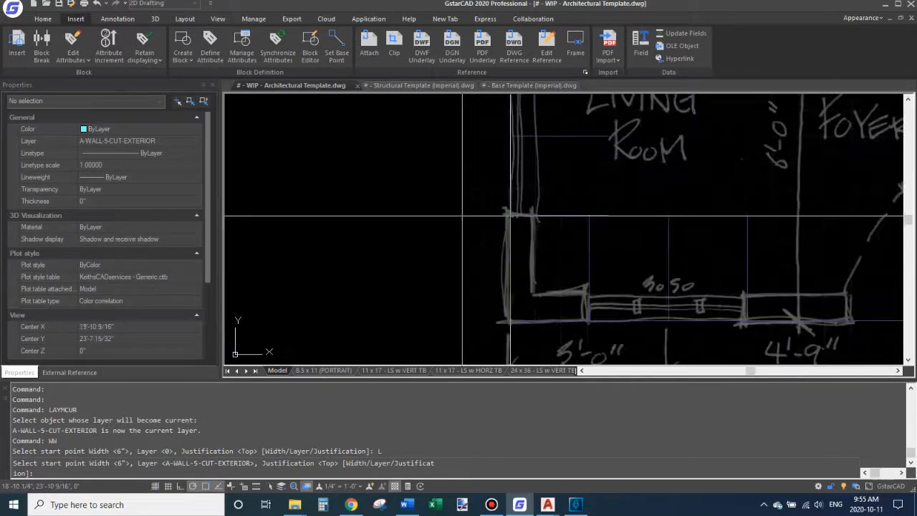
{"action": "left_click", "coordinate": [510, 320]}
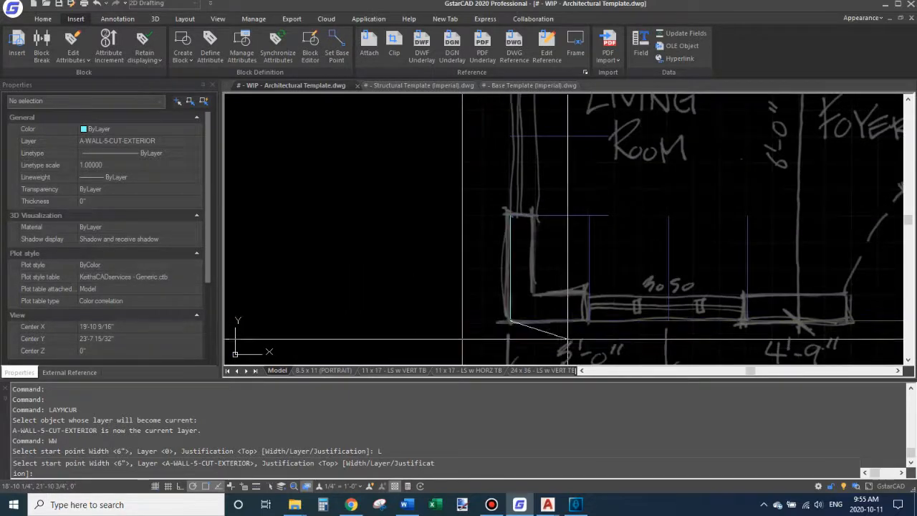
{"action": "key", "text": "Return"}
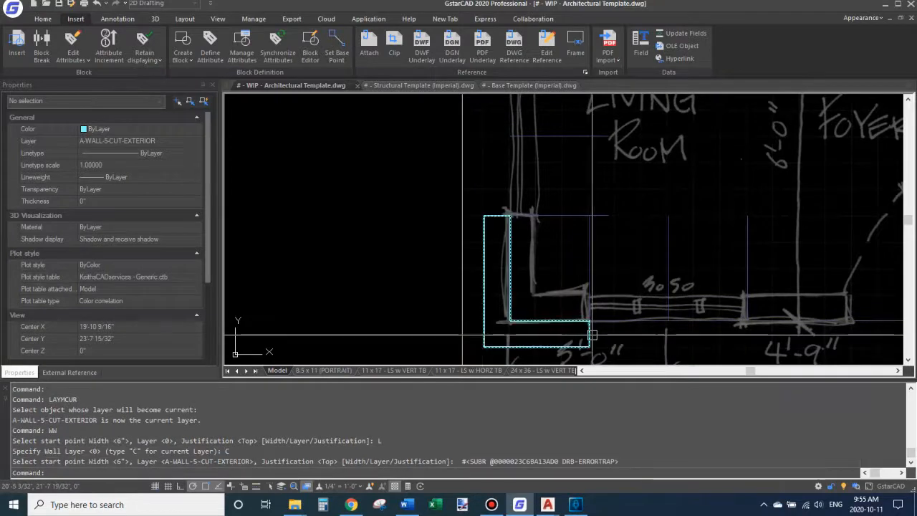
Erase the L-shaped wall drawn outside the living room corner.
{"action": "left_click", "coordinate": [594, 334]}
{"action": "type", "text": "E"}
{"action": "key", "text": "Return"}
Set the WW justification to Bottom and draw the 6" L-shaped wall around the living room corner, from side window edge to front window edge.
{"action": "type", "text": "W"}
{"action": "key", "text": "Return"}
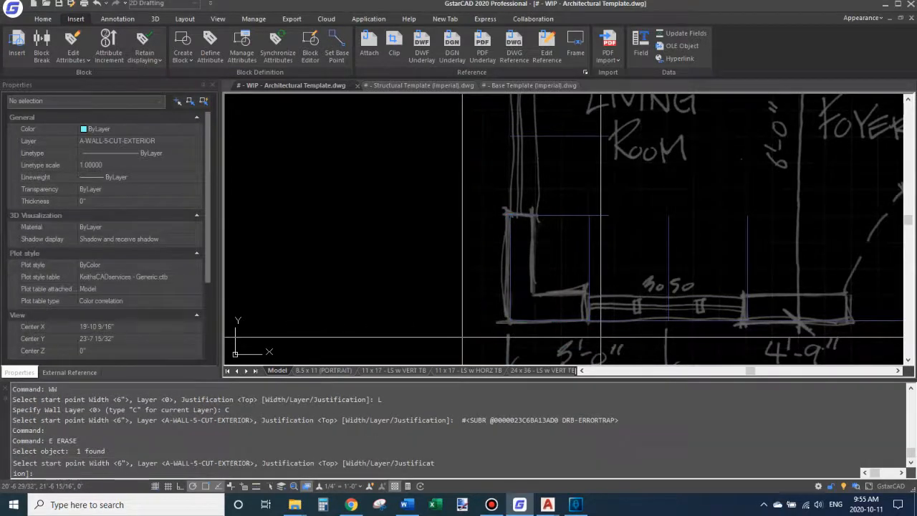
{"action": "type", "text": "J"}
{"action": "key", "text": "Return"}
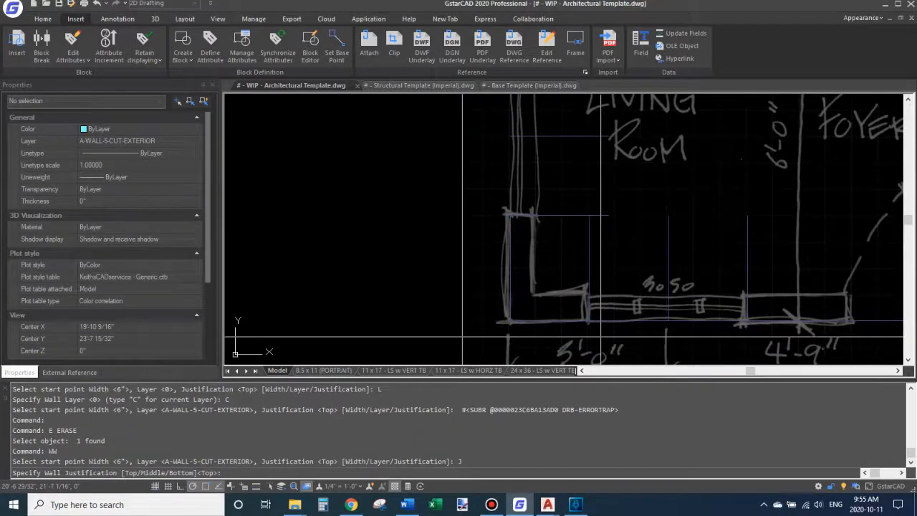
{"action": "type", "text": "B"}
{"action": "key", "text": "Return"}
{"action": "left_click", "coordinate": [506, 214]}
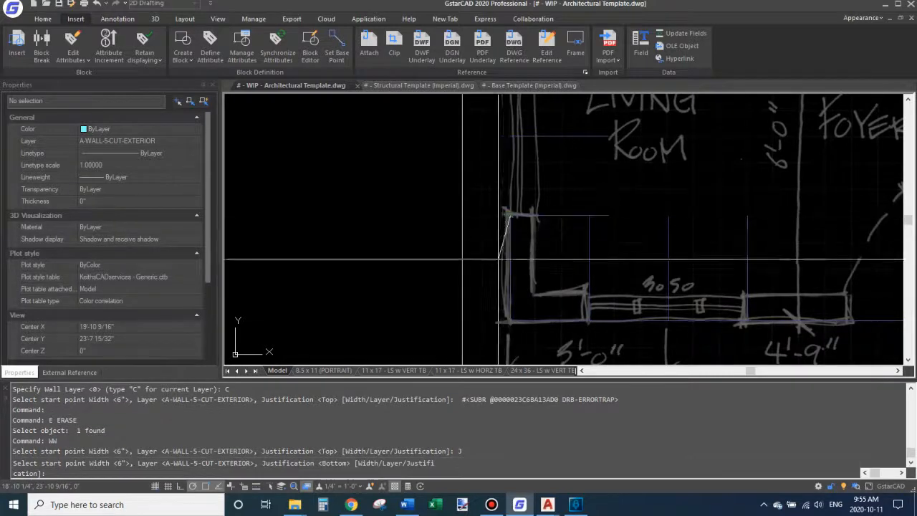
{"action": "left_click", "coordinate": [510, 321]}
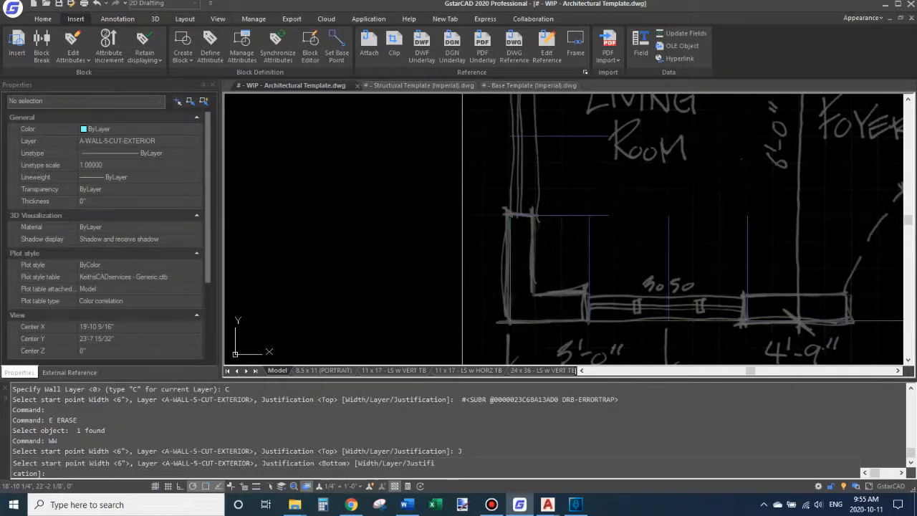
{"action": "left_click", "coordinate": [589, 321]}
{"action": "key", "text": "Return"}
Draw a 24" long wall segment from the front window's edge toward the entry door.
{"action": "middle_click_drag", "start_coordinate": [621, 319], "coordinate": [443, 277]}
{"action": "key", "text": "Return"}
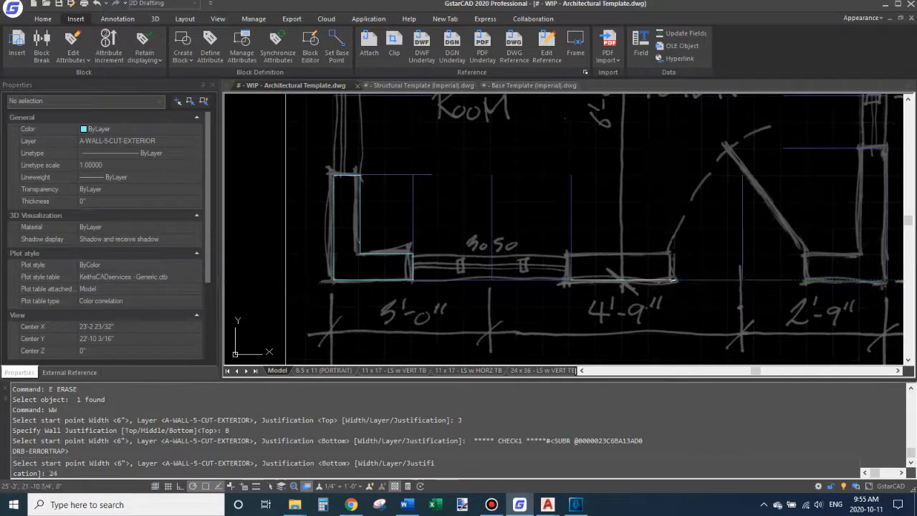
{"action": "middle_click_drag", "start_coordinate": [783, 308], "coordinate": [617, 297]}
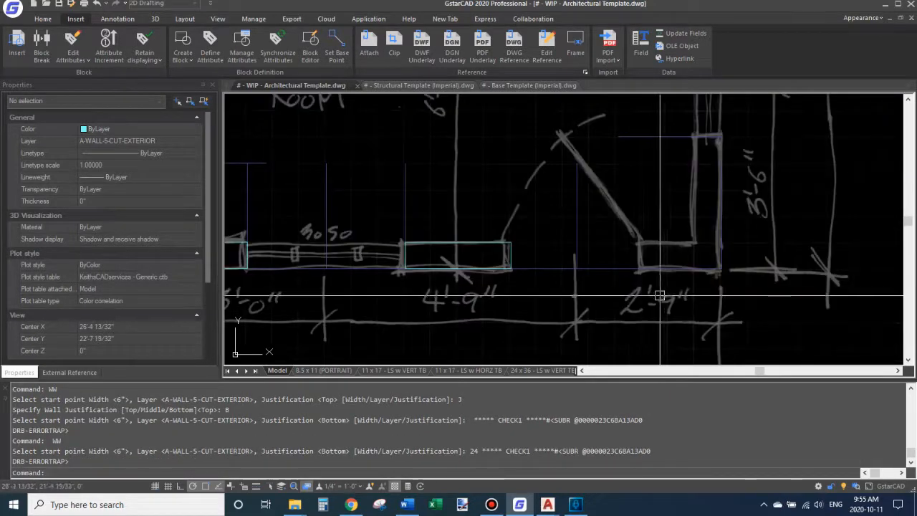
Set the WW justification to Top and draw the foyer corner wall from the side window edge to the corner, then 18" toward the entry door.
{"action": "key", "text": "space"}
{"action": "middle_click_drag", "start_coordinate": [726, 240], "coordinate": [657, 317]}
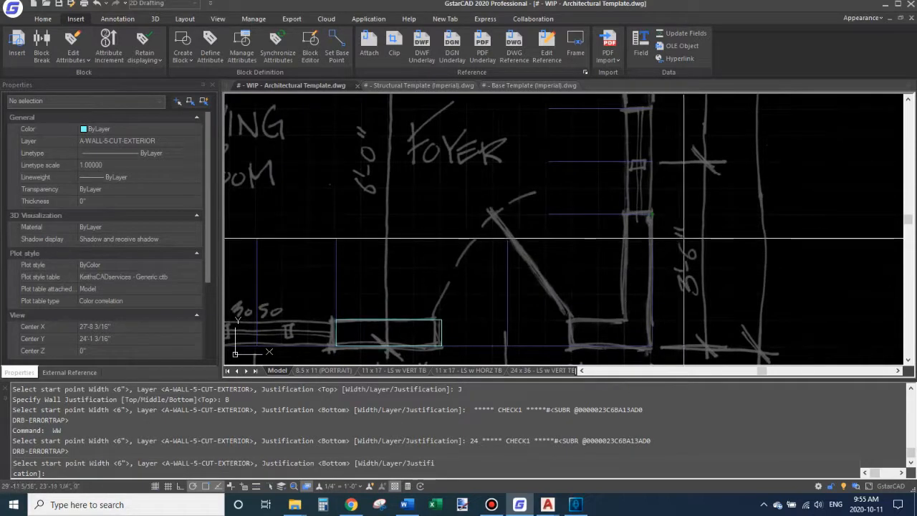
{"action": "type", "text": "j"}
{"action": "key", "text": "Return"}
{"action": "middle_click_drag", "start_coordinate": [693, 288], "coordinate": [672, 242]}
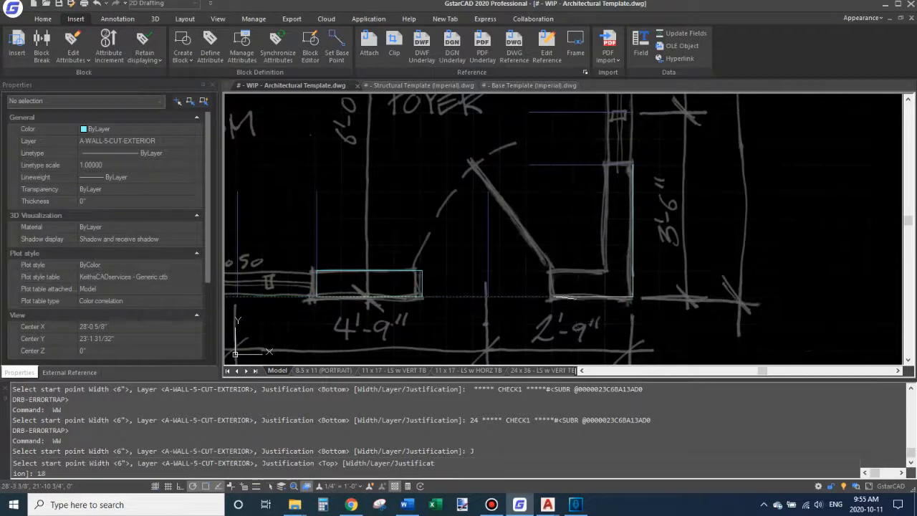
{"action": "key", "text": "Return"}
{"action": "scroll", "coordinate": [577, 238], "scroll_direction": "down", "scroll_amount": 3}
{"action": "middle_click_drag", "start_coordinate": [582, 222], "coordinate": [542, 337]}
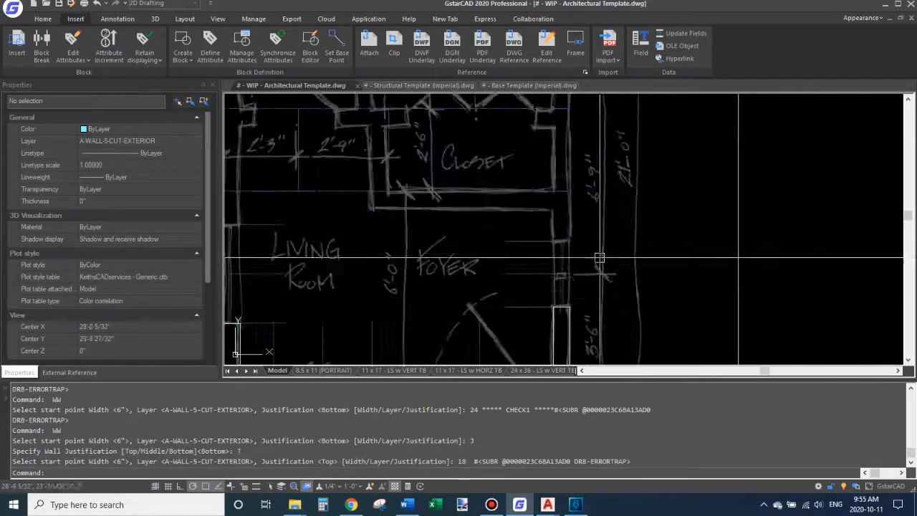
Try a 6" exterior wall segment with top justification beside the closet and erase it.
{"action": "key", "text": "Return"}
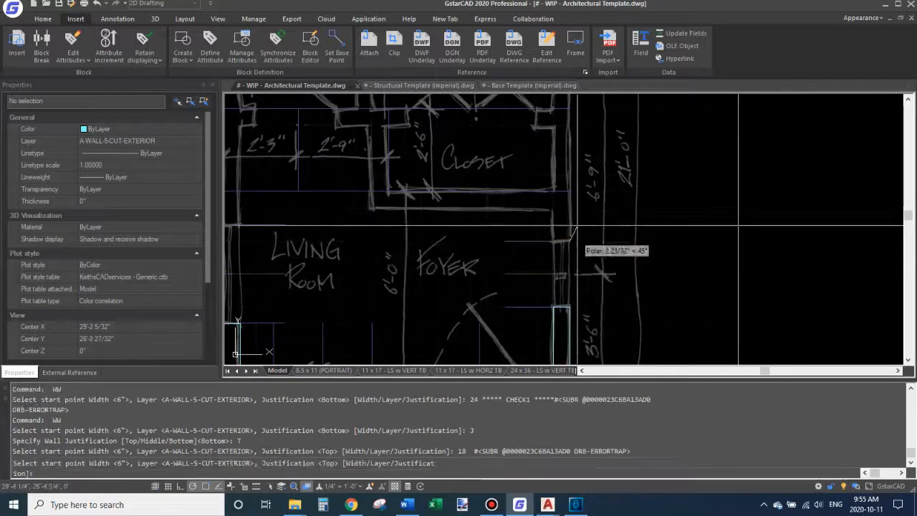
{"action": "middle_click_drag", "start_coordinate": [570, 241], "coordinate": [549, 361]}
{"action": "left_click", "coordinate": [550, 213]}
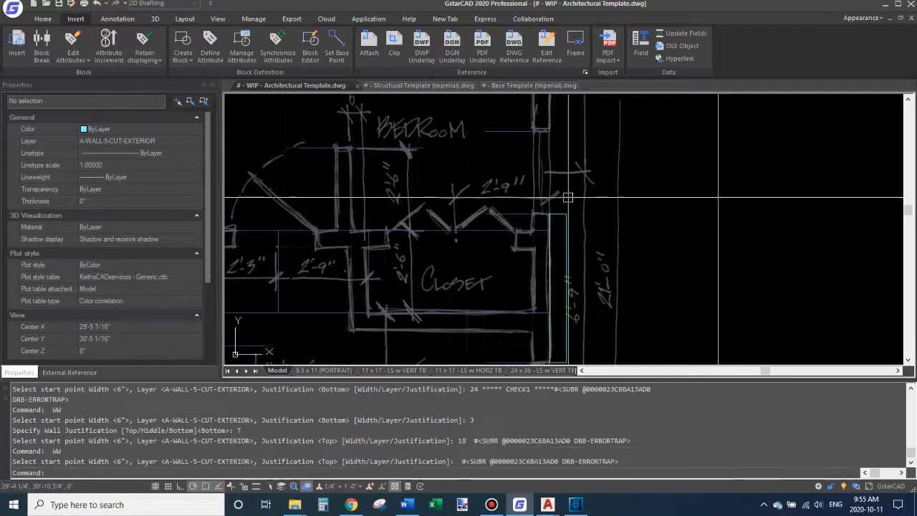
{"action": "left_click", "coordinate": [564, 213]}
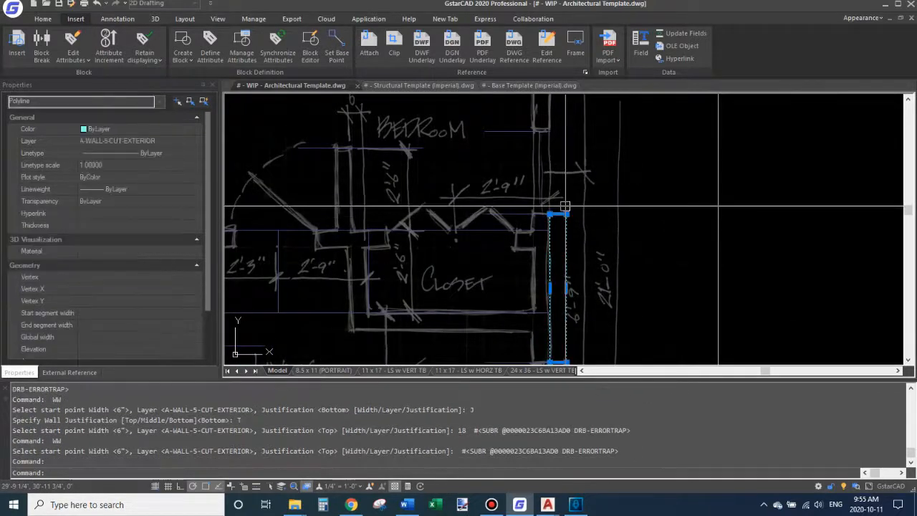
{"action": "type", "text": "e"}
{"action": "key", "text": "Return"}
Draw the 6" exterior wall segment beside the closet, between the foyer and bedroom window openings, with bottom justification.
{"action": "type", "text": "ww"}
{"action": "key", "text": "Return"}
{"action": "type", "text": "j"}
{"action": "key", "text": "Return"}
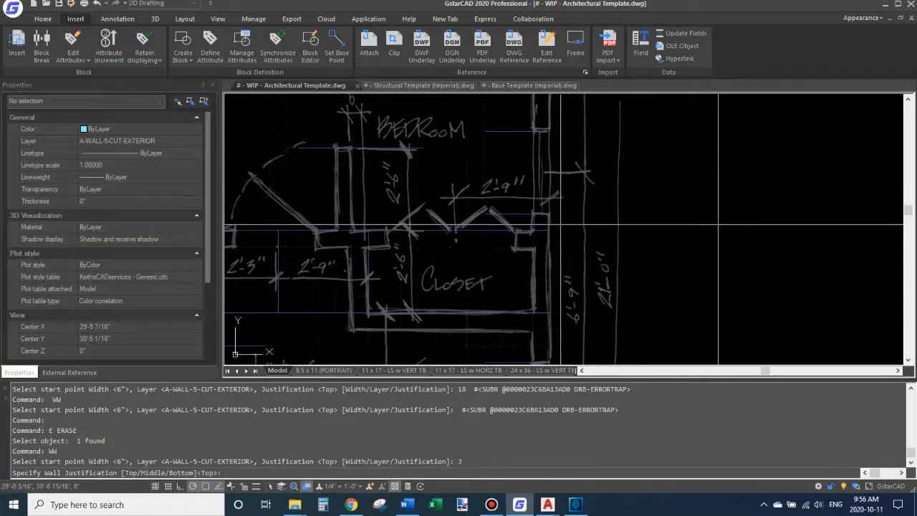
{"action": "type", "text": "b"}
{"action": "key", "text": "Return"}
{"action": "middle_click_drag", "start_coordinate": [549, 368], "coordinate": [536, 305]}
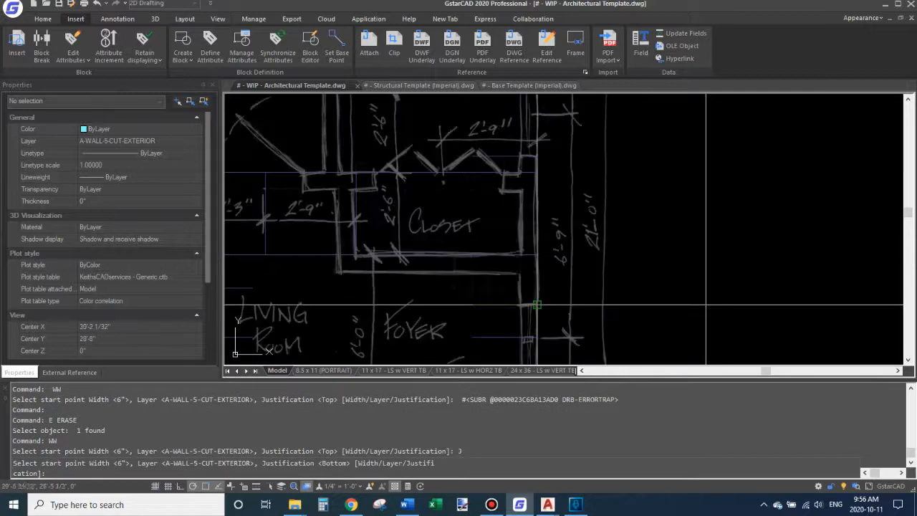
{"action": "left_click", "coordinate": [537, 305]}
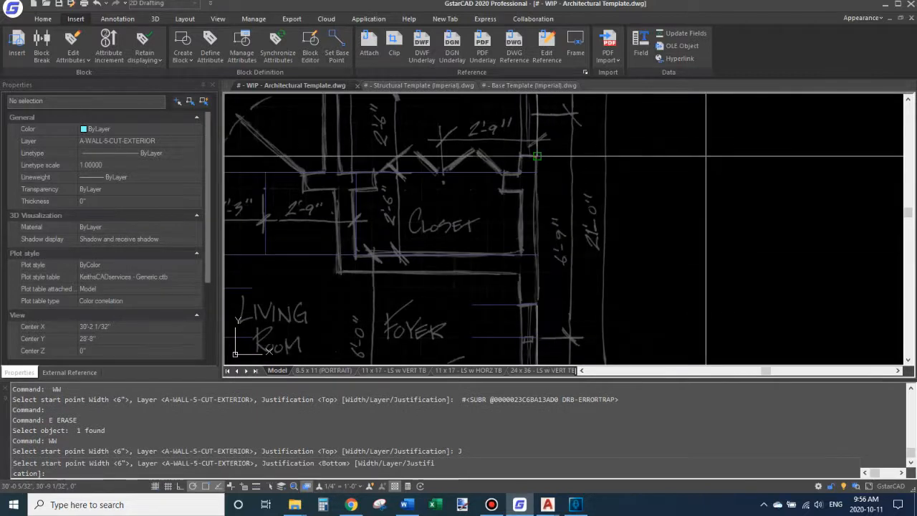
{"action": "left_click", "coordinate": [537, 155]}
Draw a 6" exterior wall segment about 3'-4" long upward from the top of the bedroom window opening.
{"action": "middle_click_drag", "start_coordinate": [563, 134], "coordinate": [552, 268]}
{"action": "key", "text": "Return"}
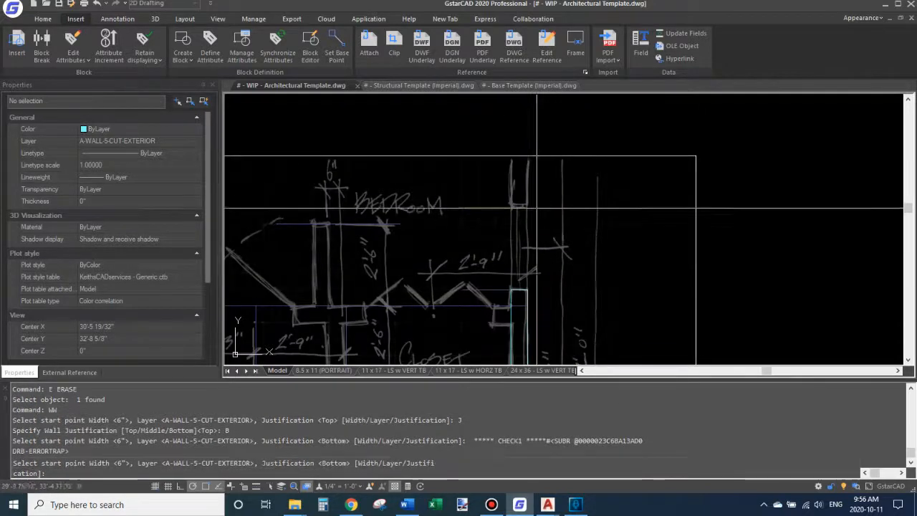
{"action": "scroll", "coordinate": [527, 207], "scroll_direction": "down", "scroll_amount": 2}
{"action": "left_click", "coordinate": [528, 206]}
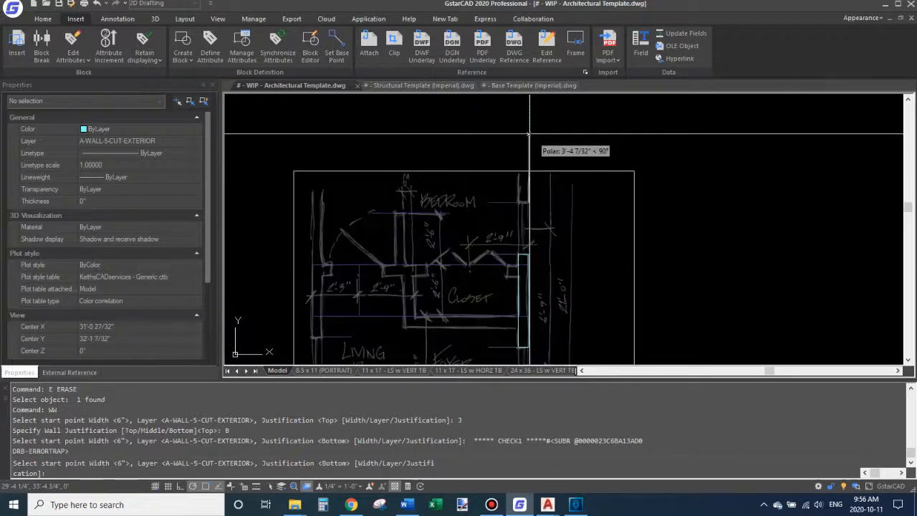
{"action": "left_click", "coordinate": [530, 135]}
Draw the left exterior wall from the top of the living room window opening up past the sketch's upper edge.
{"action": "middle_click_drag", "start_coordinate": [494, 220], "coordinate": [604, 138]}
{"action": "mouse_move", "coordinate": [460, 261]}
{"action": "middle_mouse_down"}
{"action": "mouse_move", "coordinate": [464, 254]}
{"action": "mouse_move", "coordinate": [442, 278]}
{"action": "middle_mouse_up"}
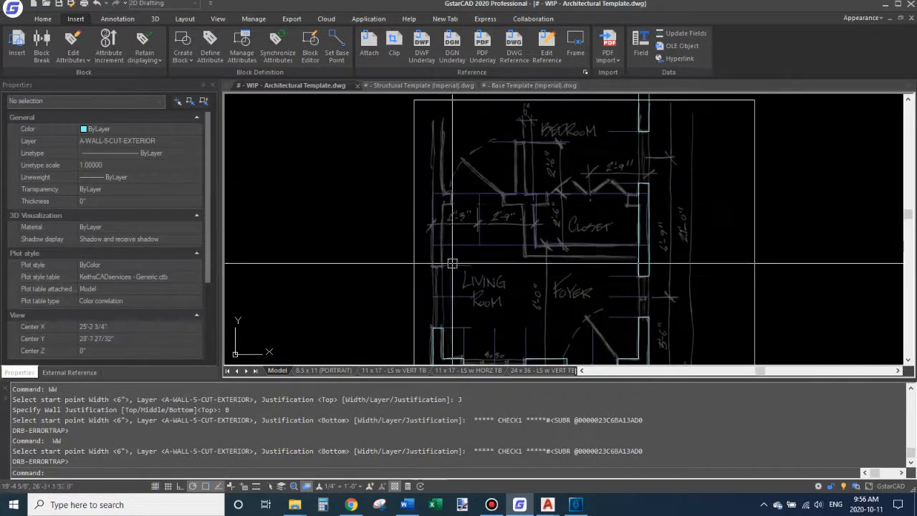
{"action": "key", "text": "Return"}
{"action": "middle_click_drag", "start_coordinate": [433, 187], "coordinate": [439, 214]}
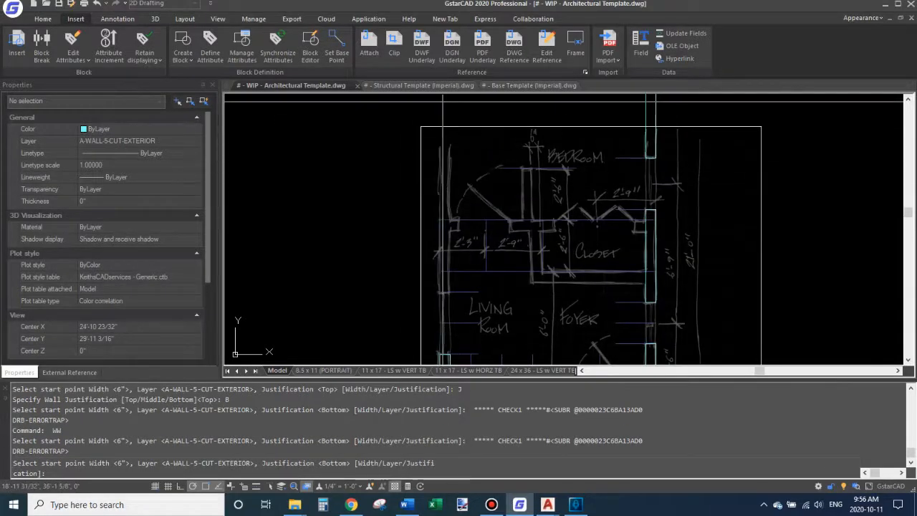
{"action": "left_click", "coordinate": [440, 293]}
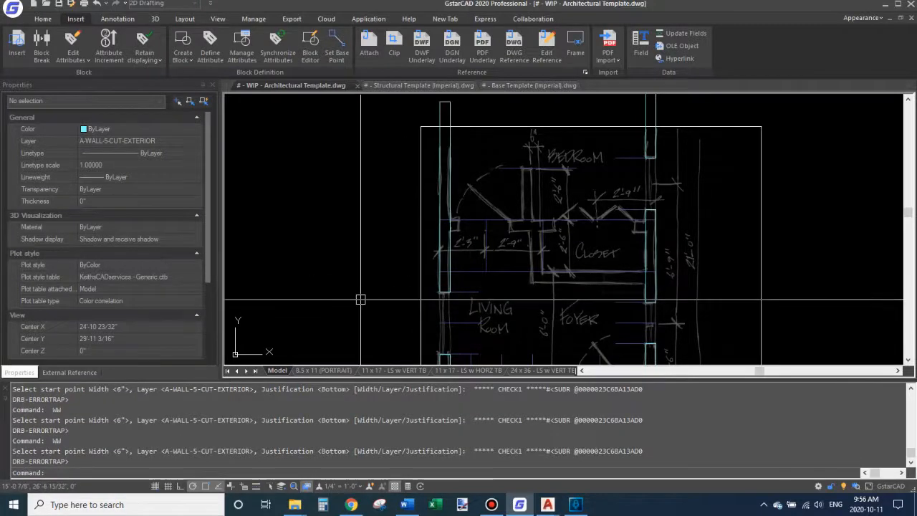
Draw a stepped three-segment sample wall in the empty area beside the plan and erase it.
{"action": "middle_click_drag", "start_coordinate": [493, 288], "coordinate": [492, 226]}
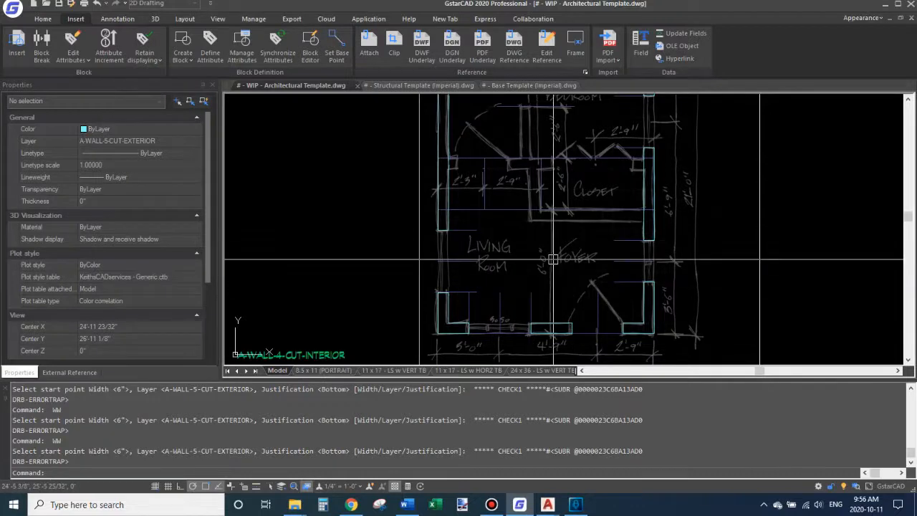
{"action": "middle_click_drag", "start_coordinate": [553, 259], "coordinate": [355, 237]}
{"action": "key", "text": "Return"}
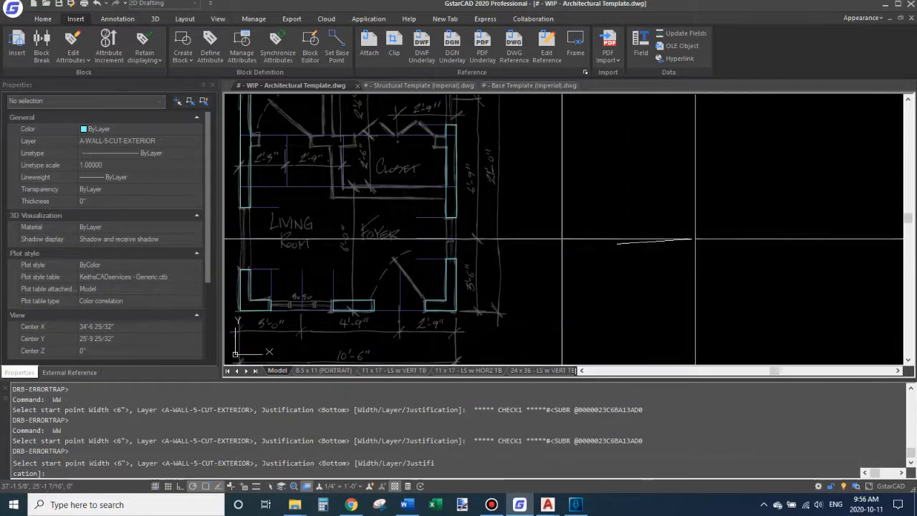
{"action": "left_click", "coordinate": [697, 244]}
{"action": "left_click", "coordinate": [697, 182]}
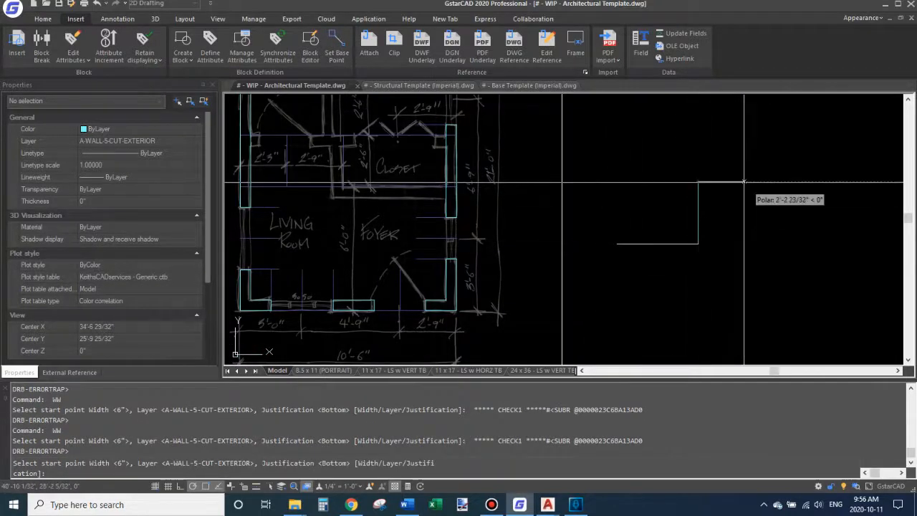
{"action": "key", "text": "Return"}
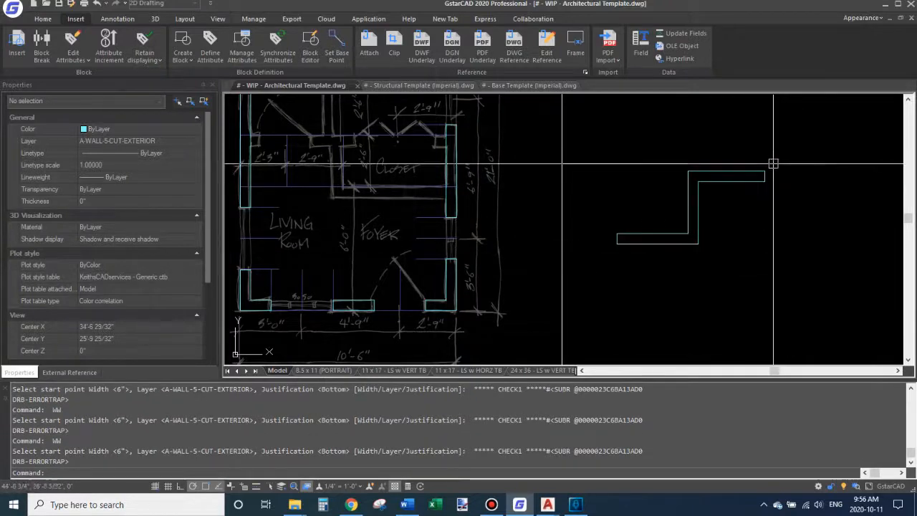
{"action": "left_click", "coordinate": [731, 212]}
{"action": "type", "text": "e"}
{"action": "key", "text": "Return"}
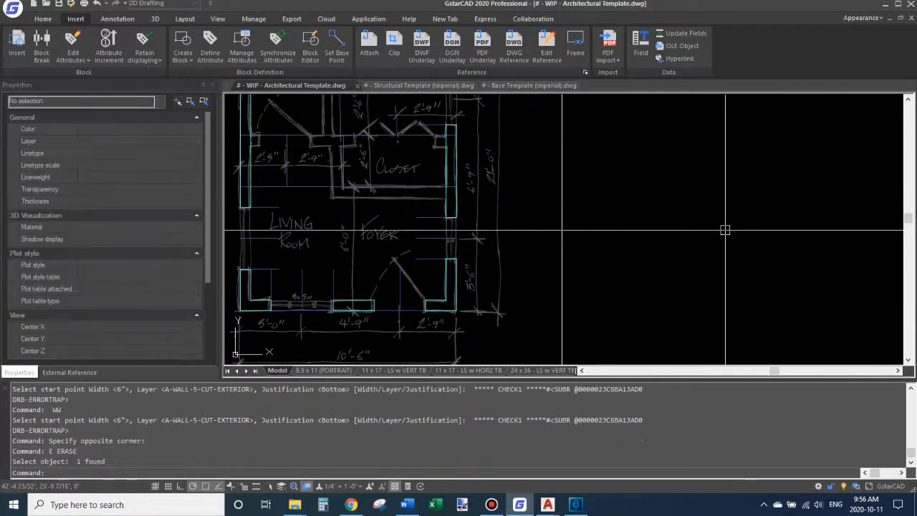
Insert a plan window into the opening in the living room's left wall with the WINDOW command.
{"action": "middle_click_drag", "start_coordinate": [546, 228], "coordinate": [647, 191]}
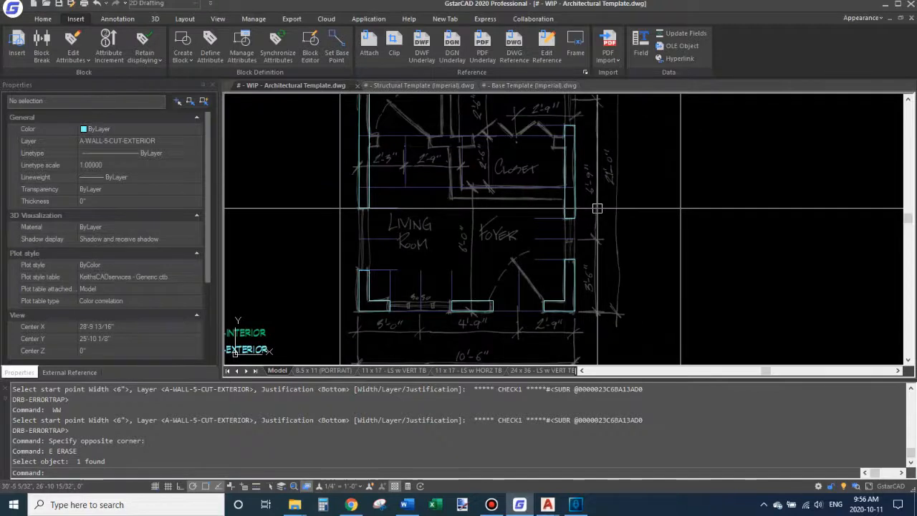
{"action": "mouse_move", "coordinate": [493, 216]}
{"action": "middle_mouse_down"}
{"action": "mouse_move", "coordinate": [493, 319]}
{"action": "mouse_move", "coordinate": [498, 206]}
{"action": "middle_mouse_up"}
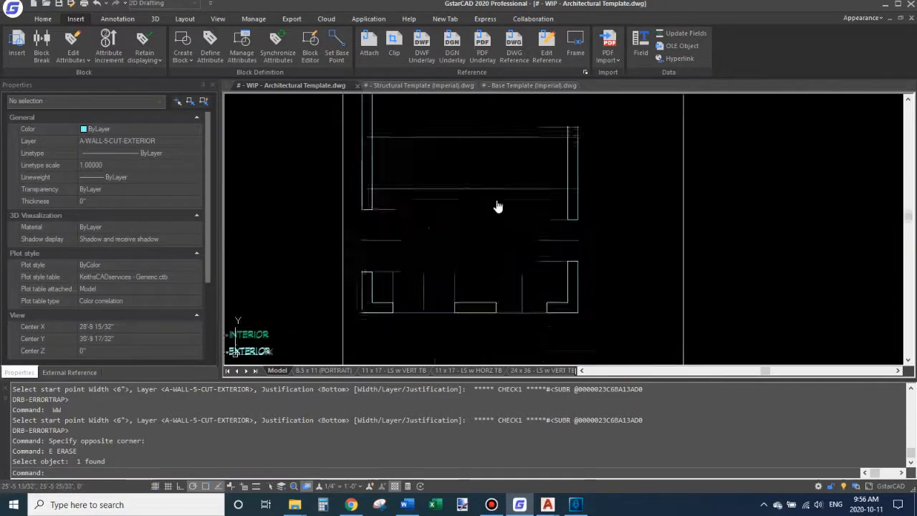
{"action": "middle_click_drag", "start_coordinate": [421, 247], "coordinate": [445, 250]}
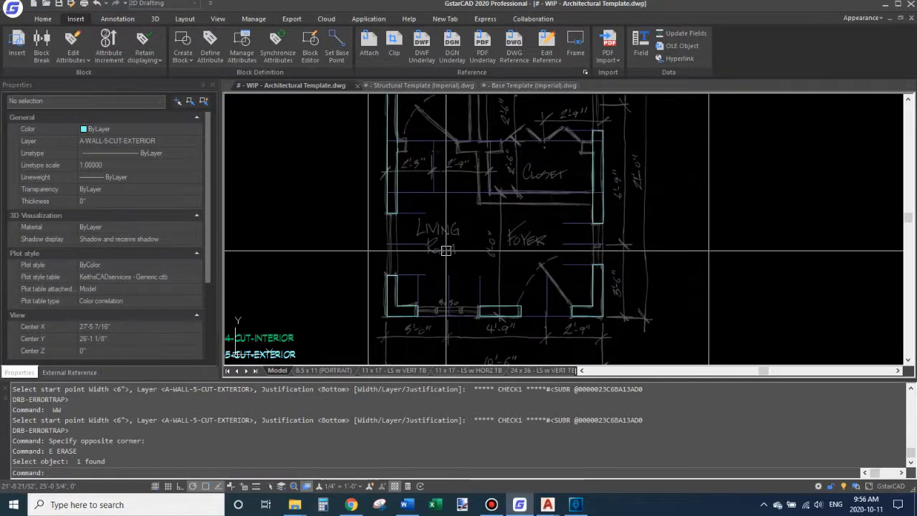
{"action": "key", "text": "Return"}
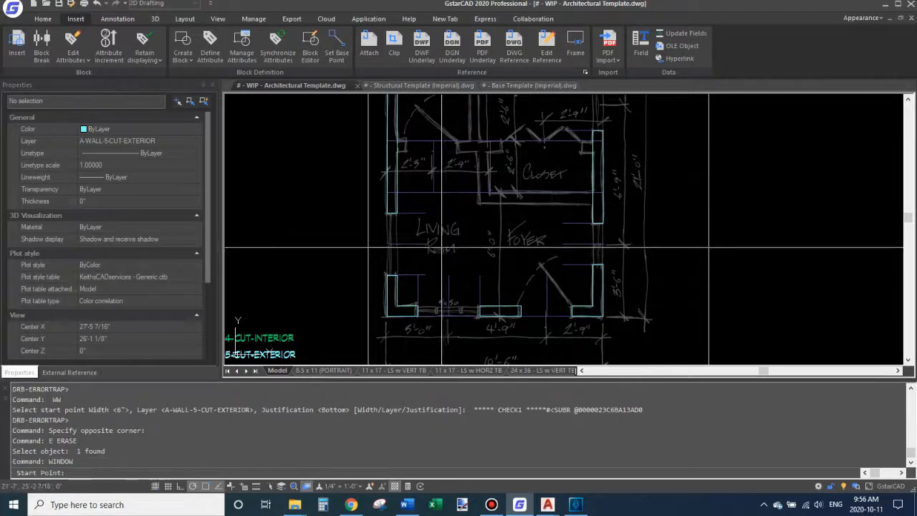
{"action": "scroll", "coordinate": [400, 263], "scroll_direction": "up", "scroll_amount": 2}
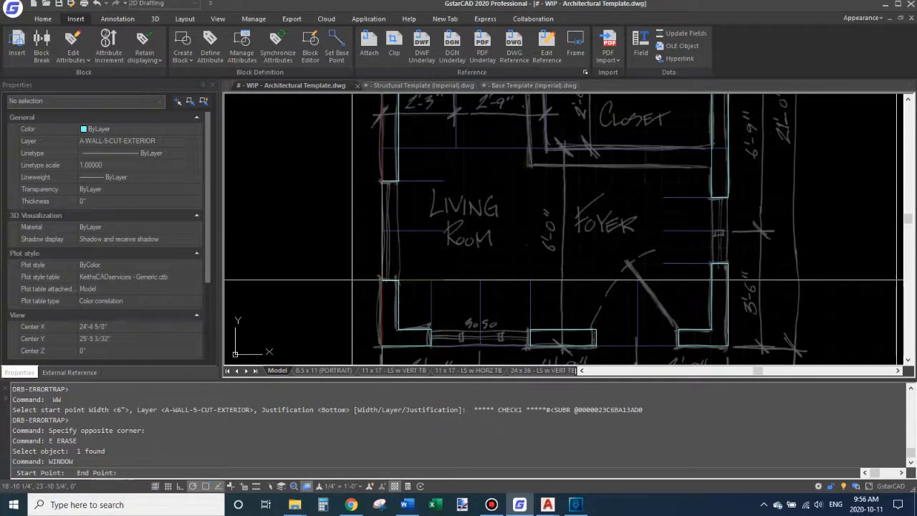
Insert a plan window into the front wall opening below the living room, between its inside wall corners.
{"action": "key", "text": "Return"}
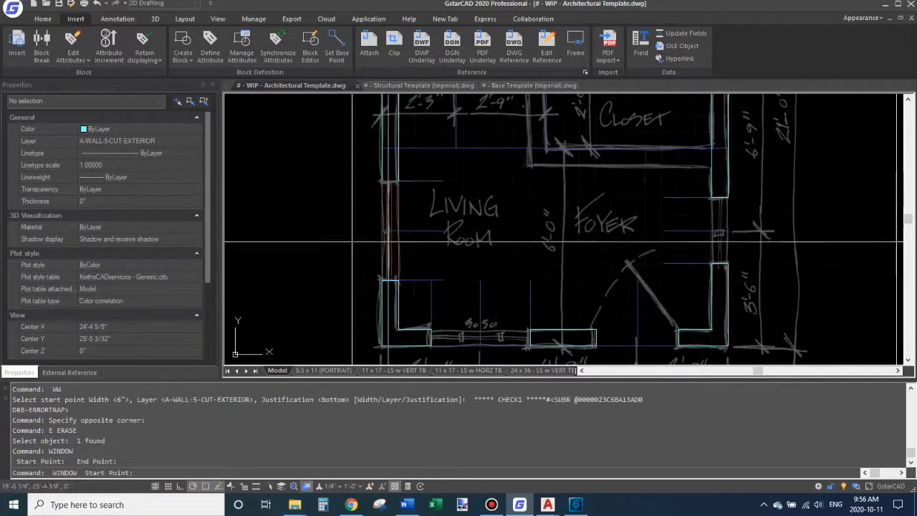
{"action": "middle_click_drag", "start_coordinate": [388, 241], "coordinate": [375, 185]}
{"action": "left_click", "coordinate": [418, 273]}
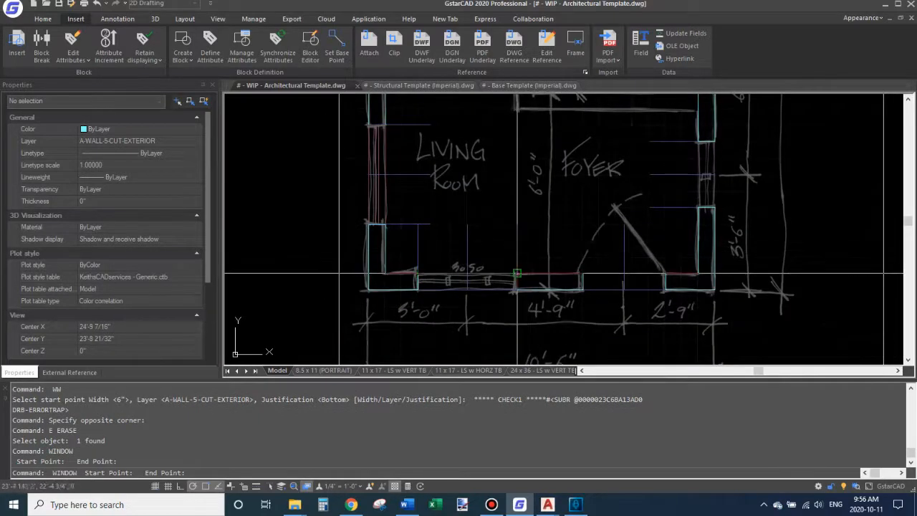
{"action": "left_click", "coordinate": [518, 273]}
Insert a plan window into the opening in the foyer's right exterior wall.
{"action": "key", "text": "Return"}
{"action": "middle_click_drag", "start_coordinate": [600, 248], "coordinate": [475, 263]}
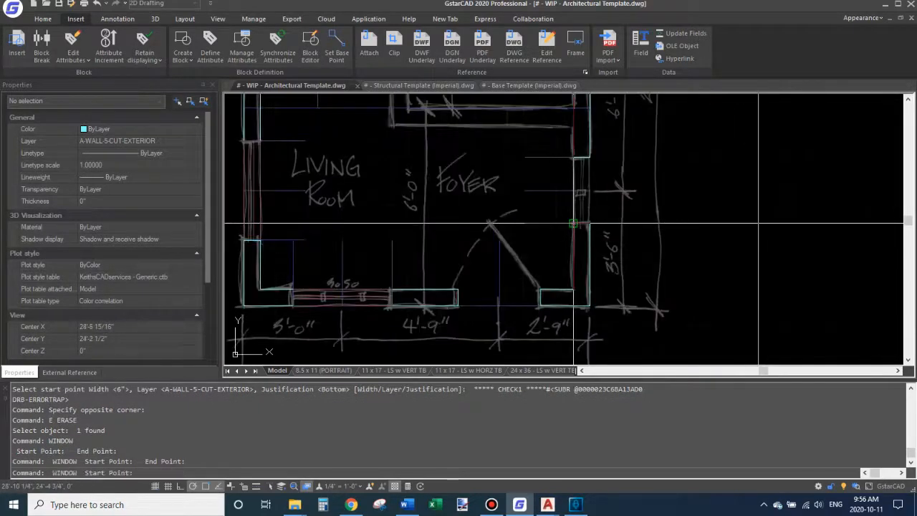
{"action": "left_click", "coordinate": [573, 224]}
{"action": "mouse_move", "coordinate": [547, 197]}
{"action": "middle_mouse_down"}
{"action": "mouse_move", "coordinate": [530, 244]}
{"action": "mouse_move", "coordinate": [513, 237]}
{"action": "mouse_move", "coordinate": [510, 333]}
{"action": "middle_mouse_up"}
{"action": "scroll", "coordinate": [520, 243], "scroll_direction": "down", "scroll_amount": 2}
Insert a plan window into the bedroom opening in the right exterior wall above the closet.
{"action": "key", "text": "Return"}
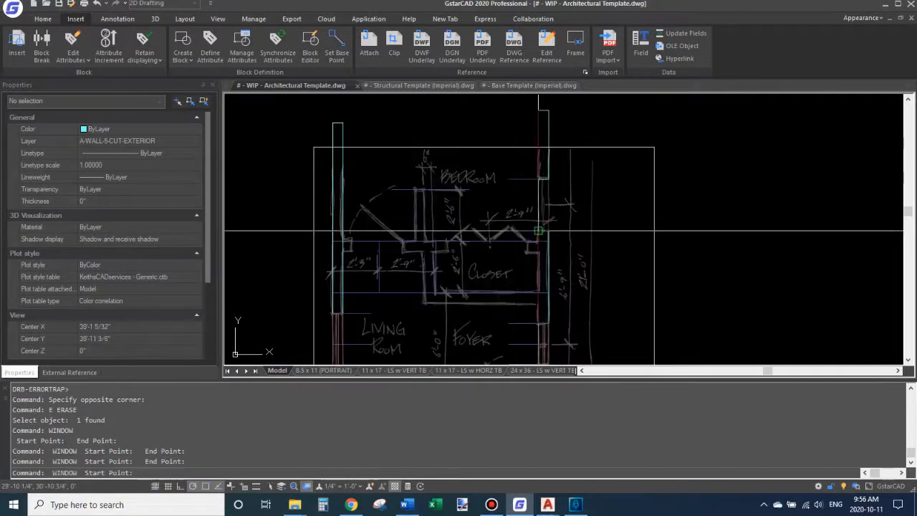
{"action": "scroll", "coordinate": [539, 231], "scroll_direction": "up", "scroll_amount": 2}
{"action": "left_click", "coordinate": [539, 230]}
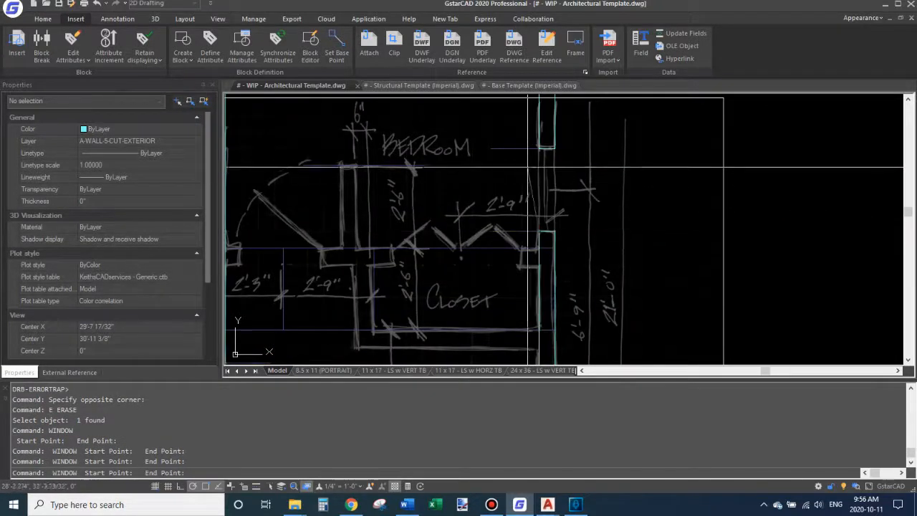
{"action": "left_click", "coordinate": [539, 151]}
{"action": "scroll", "coordinate": [527, 165], "scroll_direction": "down", "scroll_amount": 1}
{"action": "scroll", "coordinate": [429, 229], "scroll_direction": "down", "scroll_amount": 2}
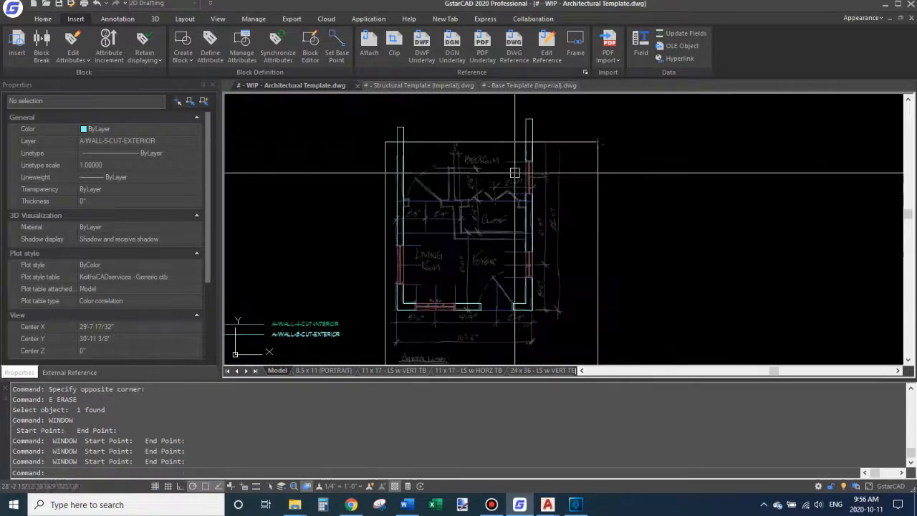
Set the living room's left wall window to the 2 (3 Pane) visibility state.
{"action": "scroll", "coordinate": [391, 251], "scroll_direction": "up", "scroll_amount": 3}
{"action": "left_click", "coordinate": [414, 265]}
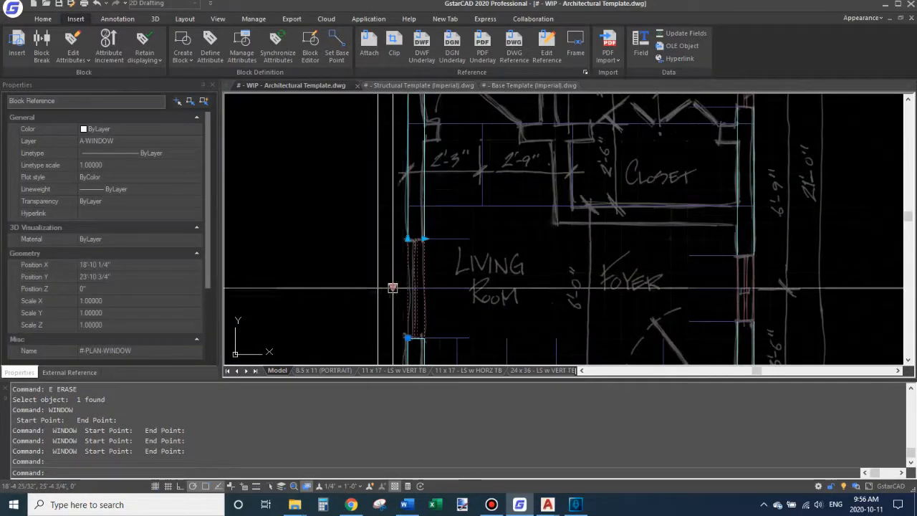
{"action": "left_click", "coordinate": [392, 289]}
{"action": "left_click", "coordinate": [445, 318]}
{"action": "middle_click_drag", "start_coordinate": [458, 273], "coordinate": [409, 186]}
{"action": "key", "text": "Escape"}
Switch the front wall window below the living room to the 2 (3 Pane) visibility state.
{"action": "left_click", "coordinate": [456, 307]}
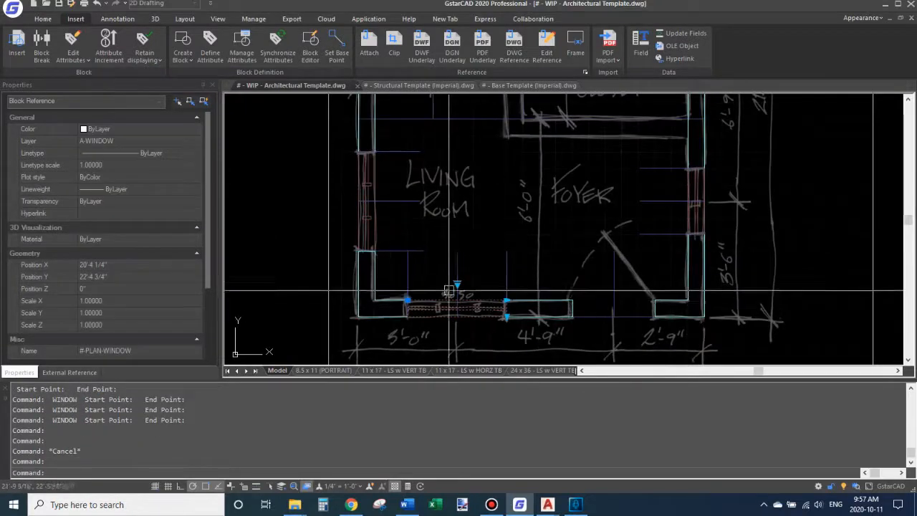
{"action": "left_click", "coordinate": [457, 284]}
{"action": "left_click", "coordinate": [492, 334]}
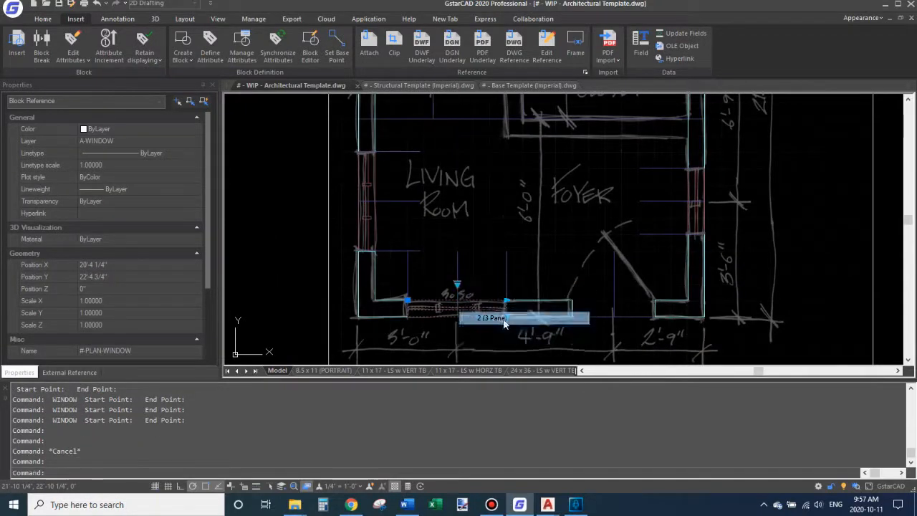
{"action": "key", "text": "Escape"}
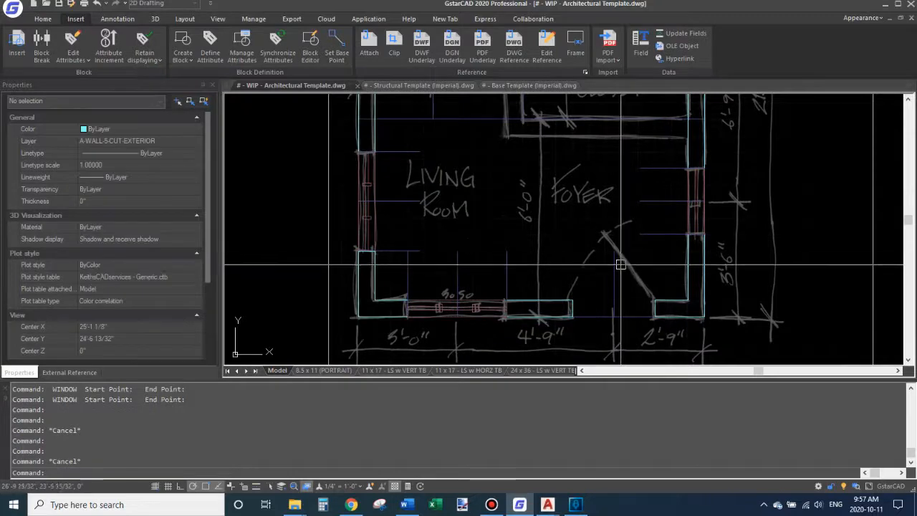
Set the foyer window in the right exterior wall to the 1 (2 Pane) visibility state.
{"action": "middle_click_drag", "start_coordinate": [619, 264], "coordinate": [570, 298]}
{"action": "left_click", "coordinate": [649, 239]}
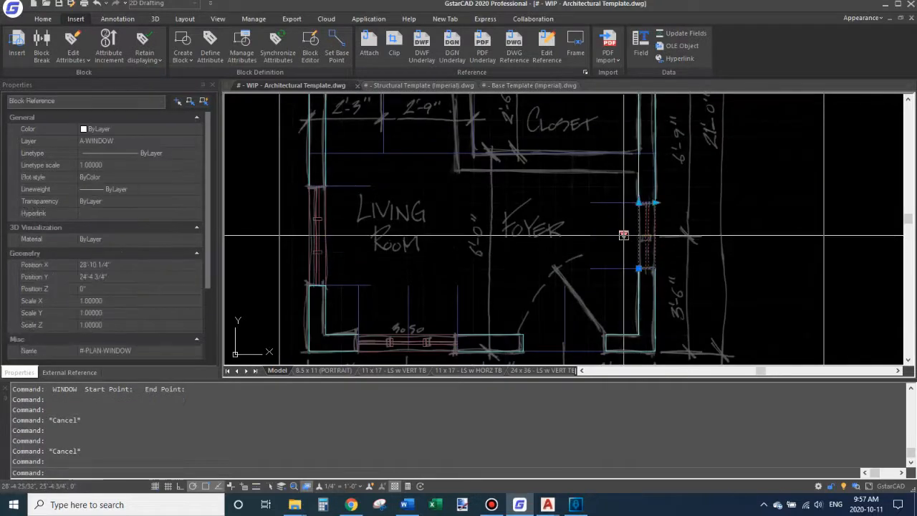
{"action": "left_click", "coordinate": [623, 235]}
{"action": "left_click", "coordinate": [649, 257]}
{"action": "key", "text": "Escape"}
Change the bedroom window above the closet to the 1 (2 Pane) visibility state.
{"action": "mouse_move", "coordinate": [619, 132]}
{"action": "middle_mouse_down"}
{"action": "mouse_move", "coordinate": [594, 256]}
{"action": "mouse_move", "coordinate": [610, 218]}
{"action": "middle_mouse_up"}
{"action": "left_click", "coordinate": [611, 218]}
{"action": "left_click", "coordinate": [595, 230]}
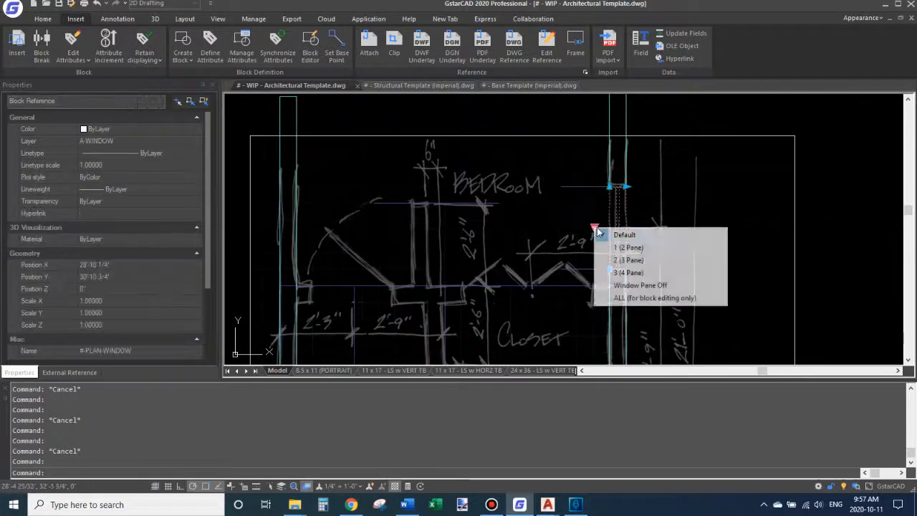
{"action": "left_click", "coordinate": [641, 254]}
{"action": "key", "text": "Escape"}
{"action": "scroll", "coordinate": [581, 176], "scroll_direction": "down", "scroll_amount": 2}
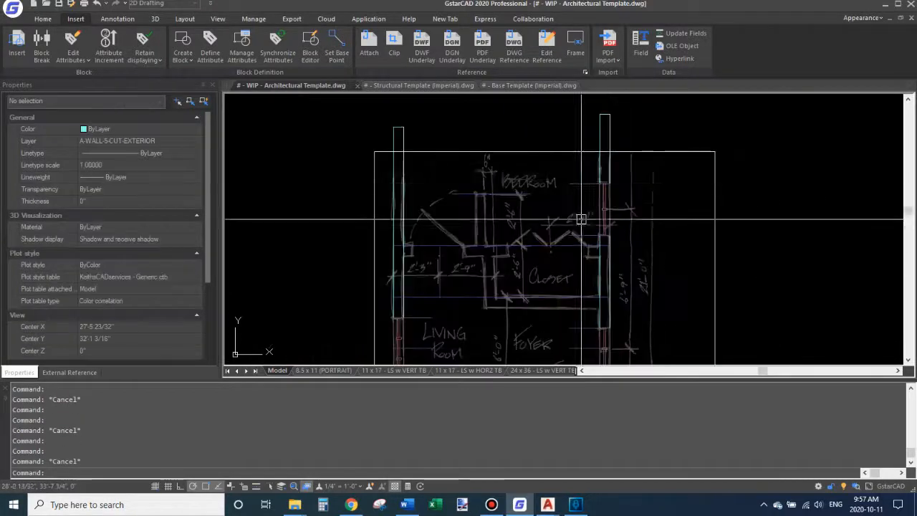
{"action": "middle_click_drag", "start_coordinate": [531, 340], "coordinate": [528, 250]}
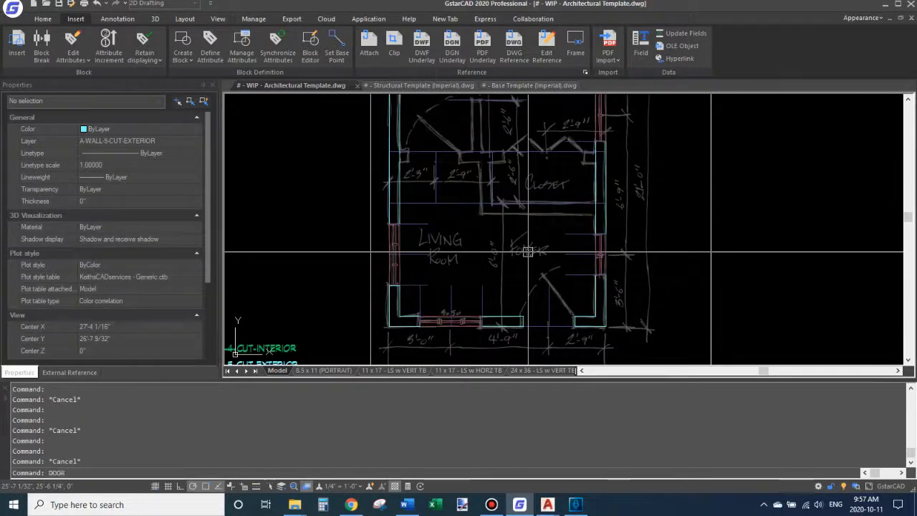
Insert a door across the foyer's front wall opening and mirror it about the opening's centerline, deleting the source door.
{"action": "left_click", "coordinate": [522, 316]}
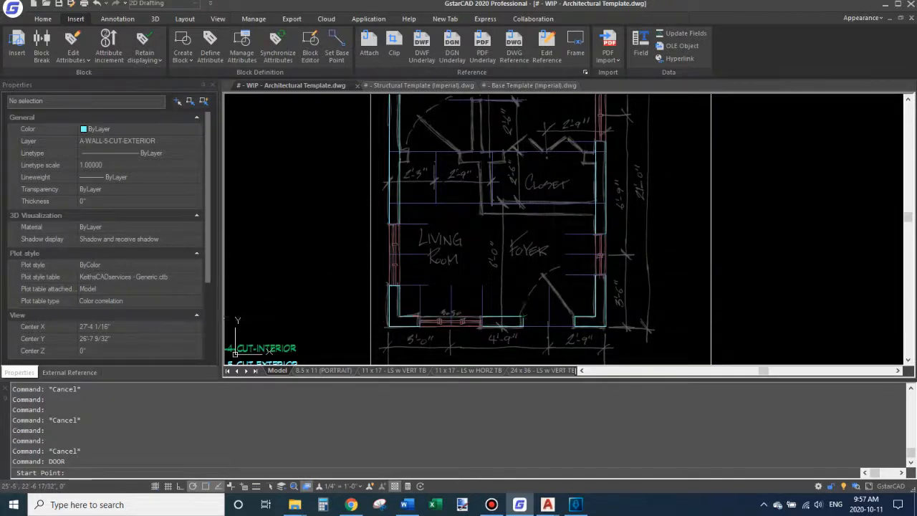
{"action": "left_click", "coordinate": [573, 314]}
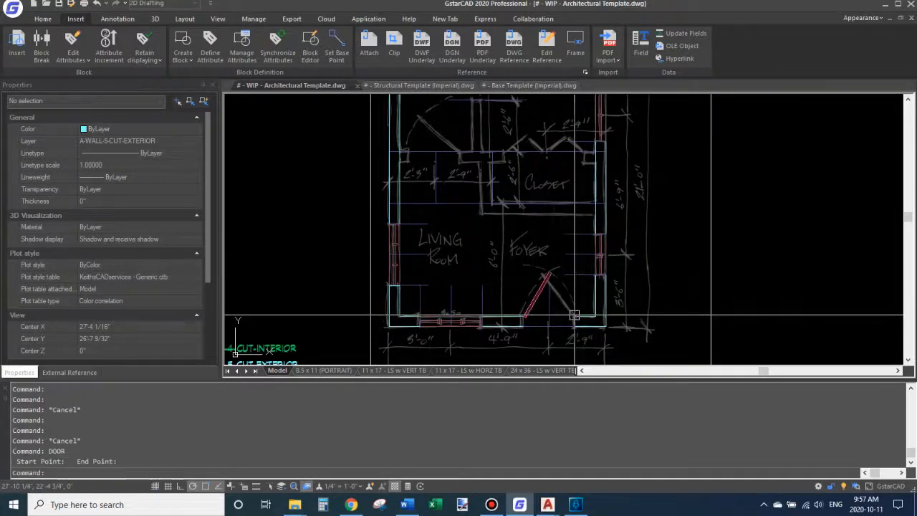
{"action": "scroll", "coordinate": [553, 309], "scroll_direction": "up", "scroll_amount": 3}
{"action": "left_click", "coordinate": [544, 265]}
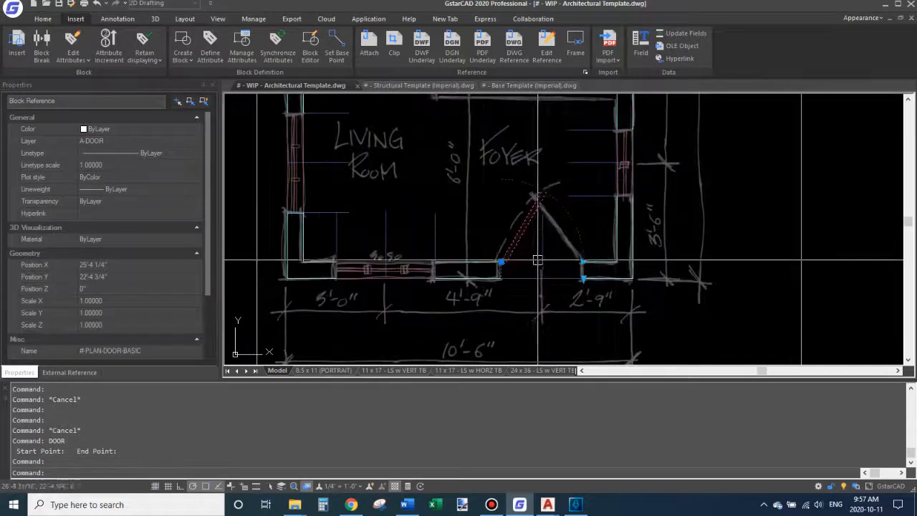
{"action": "type", "text": "mi"}
{"action": "key", "text": "Return"}
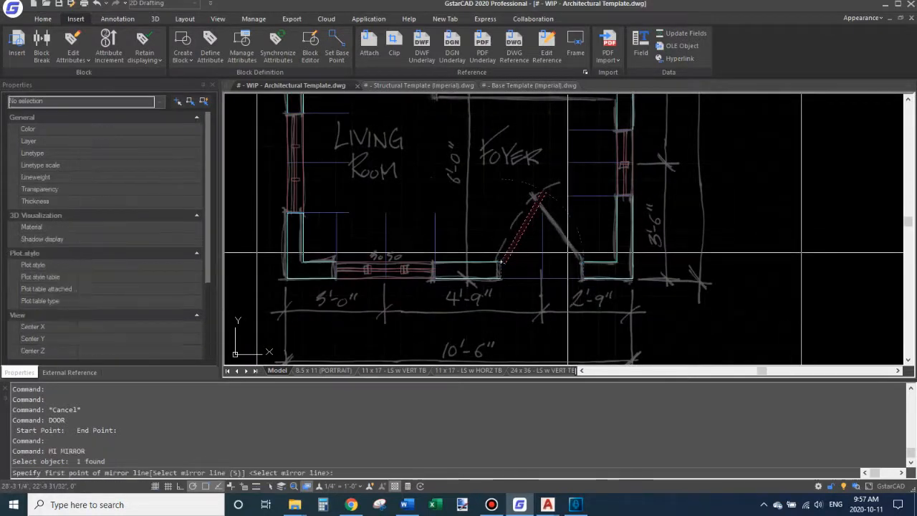
{"action": "left_click", "coordinate": [541, 276]}
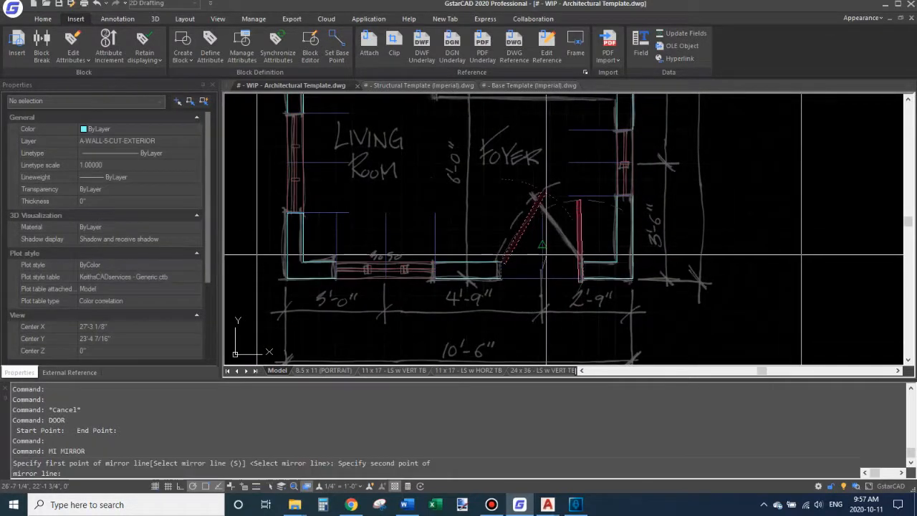
{"action": "left_click", "coordinate": [543, 229]}
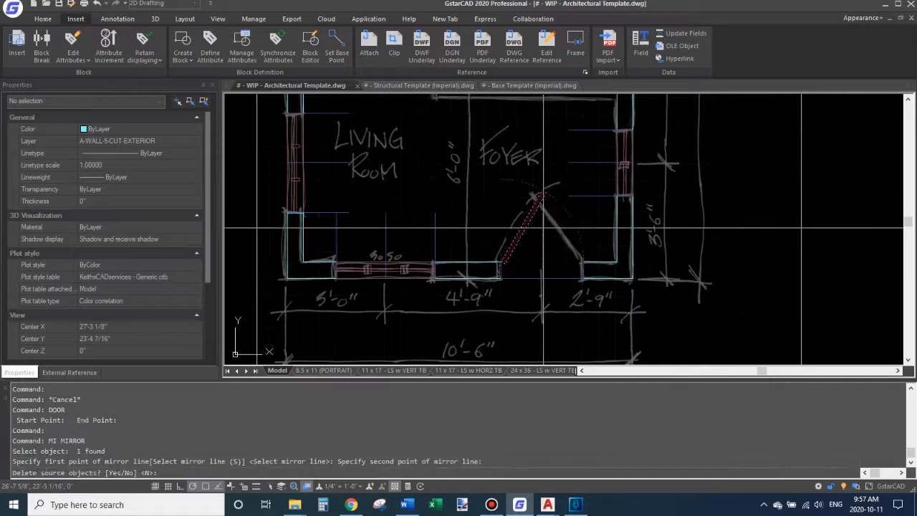
{"action": "key", "text": "Return"}
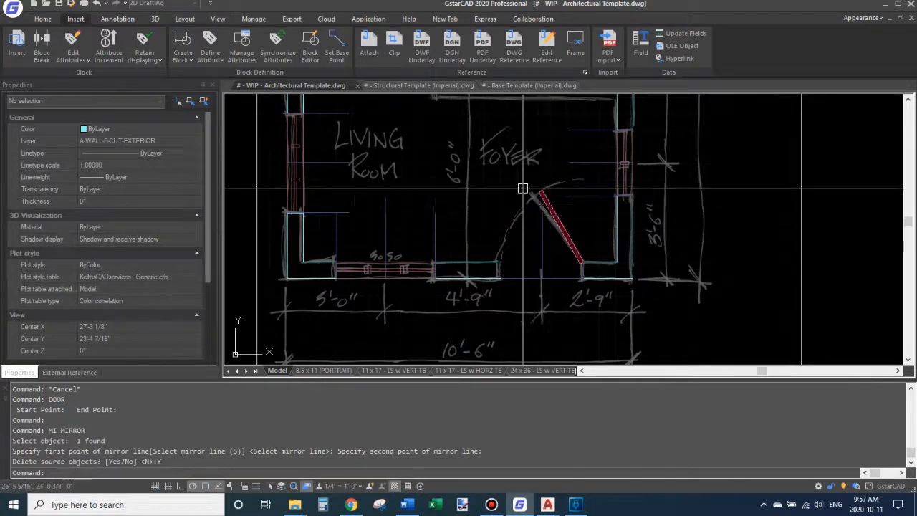
Make A-WALL-4-CUT-INTERIOR the current layer by matching the interior wall sample beside the plan.
{"action": "middle_click_drag", "start_coordinate": [522, 188], "coordinate": [516, 236]}
{"action": "scroll", "coordinate": [520, 212], "scroll_direction": "down", "scroll_amount": 2}
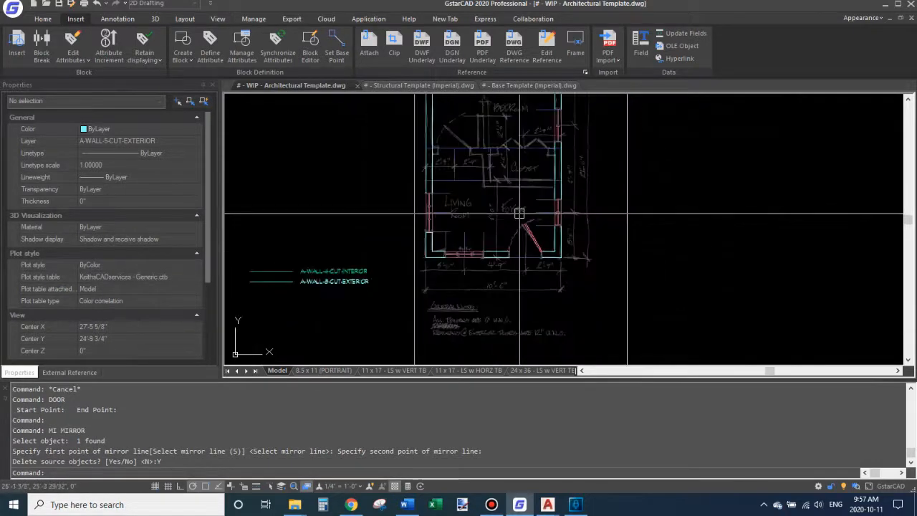
{"action": "middle_click_drag", "start_coordinate": [489, 200], "coordinate": [494, 256]}
{"action": "scroll", "coordinate": [434, 197], "scroll_direction": "up", "scroll_amount": 1}
{"action": "scroll", "coordinate": [389, 250], "scroll_direction": "down", "scroll_amount": 3}
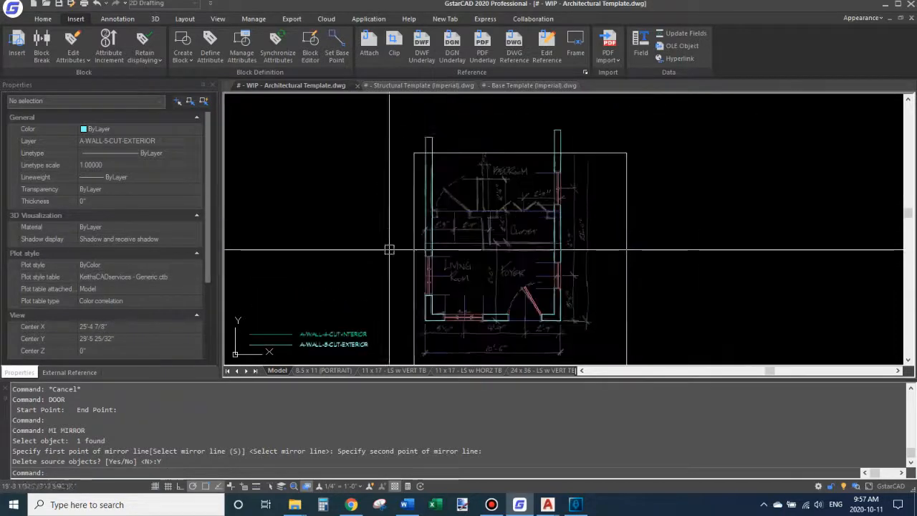
{"action": "scroll", "coordinate": [309, 285], "scroll_direction": "up", "scroll_amount": 3}
{"action": "type", "text": "laymcur"}
{"action": "key", "text": "Return"}
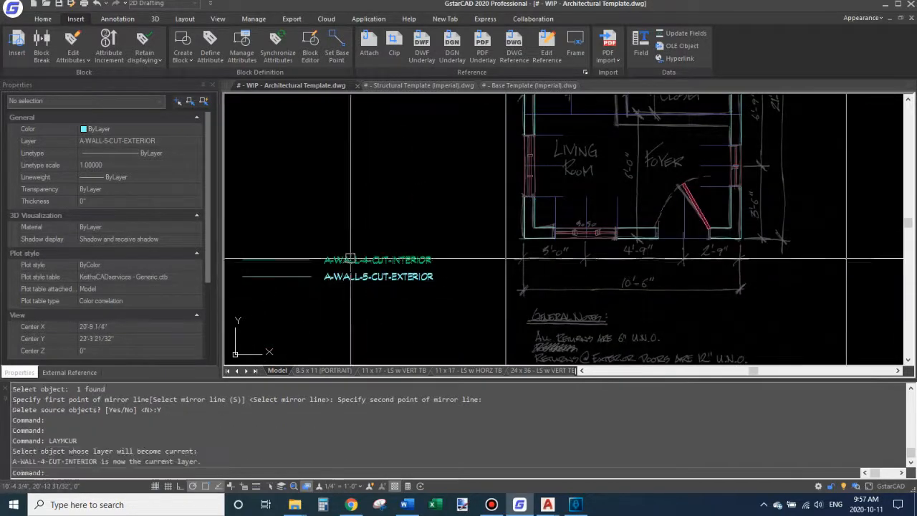
{"action": "left_click", "coordinate": [329, 260]}
Start the WW wall command and set its wall layer to the current layer with option C.
{"action": "type", "text": "w"}
{"action": "key", "text": "Return"}
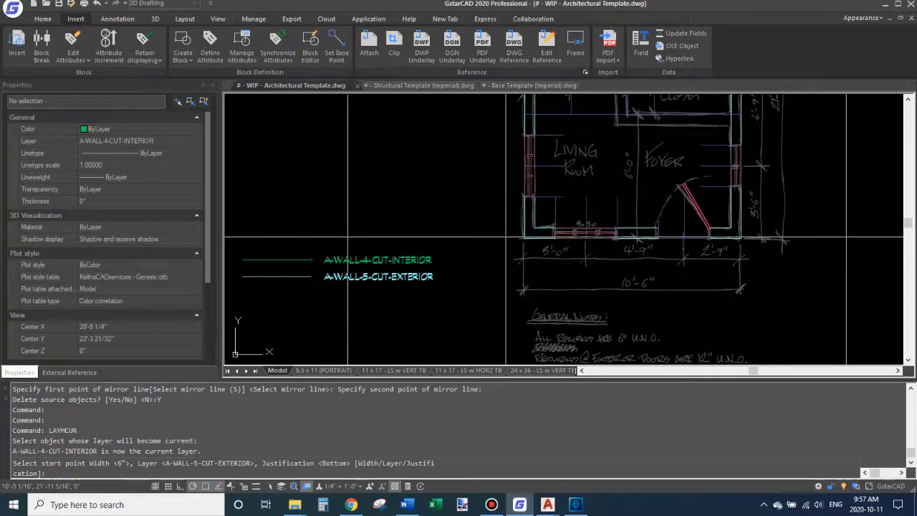
{"action": "type", "text": "L"}
{"action": "key", "text": "Return"}
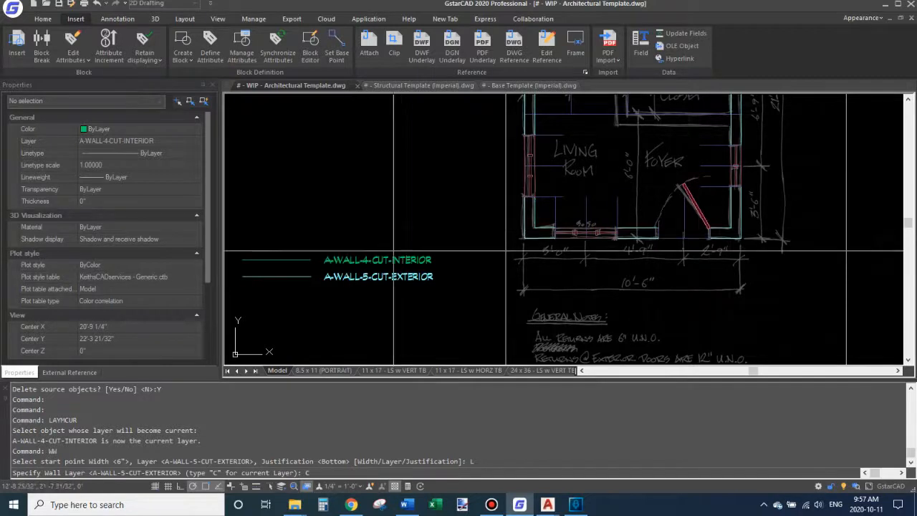
{"action": "key", "text": "Return"}
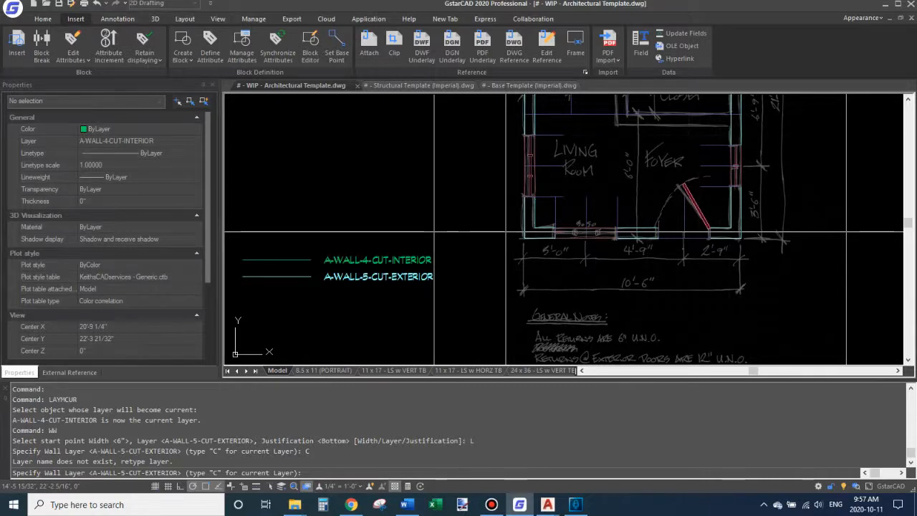
{"action": "key", "text": "Return"}
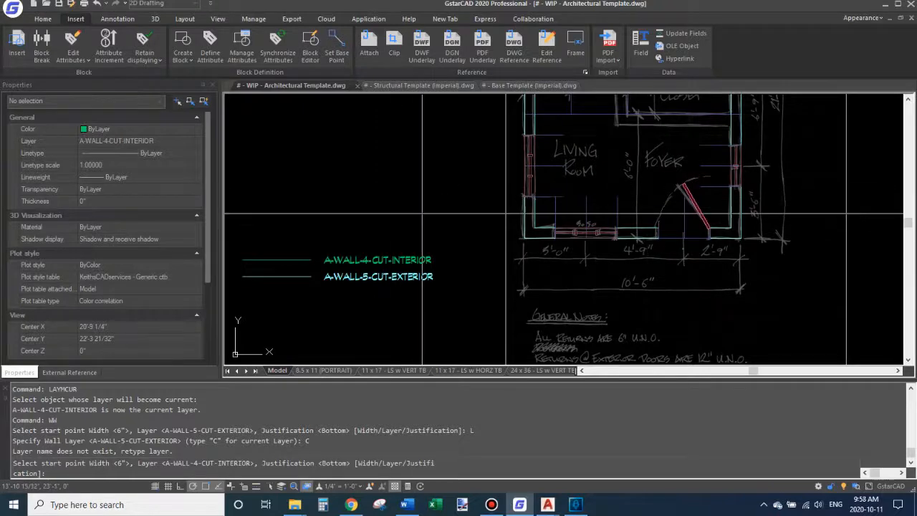
Set the wall width to 4.5" and the wall justification to Top.
{"action": "middle_click_drag", "start_coordinate": [448, 191], "coordinate": [429, 247]}
{"action": "type", "text": "W"}
{"action": "key", "text": "Return"}
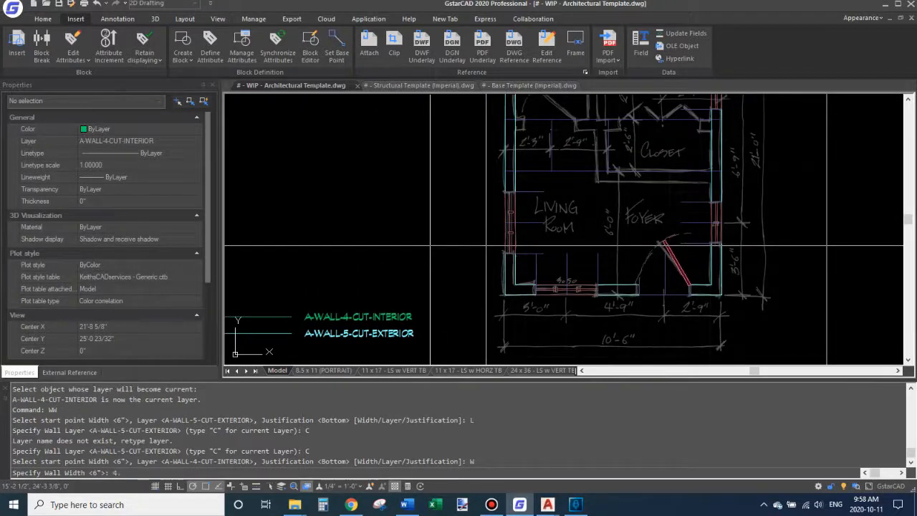
{"action": "key", "text": "Return"}
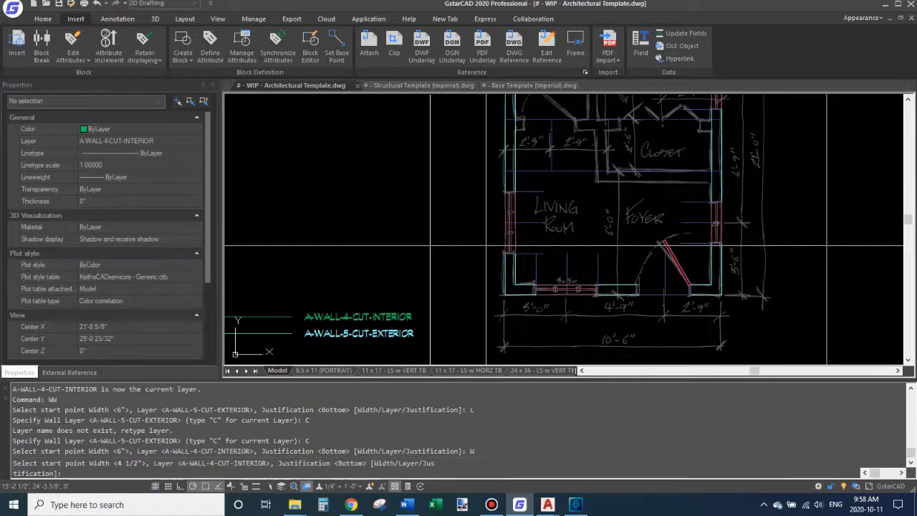
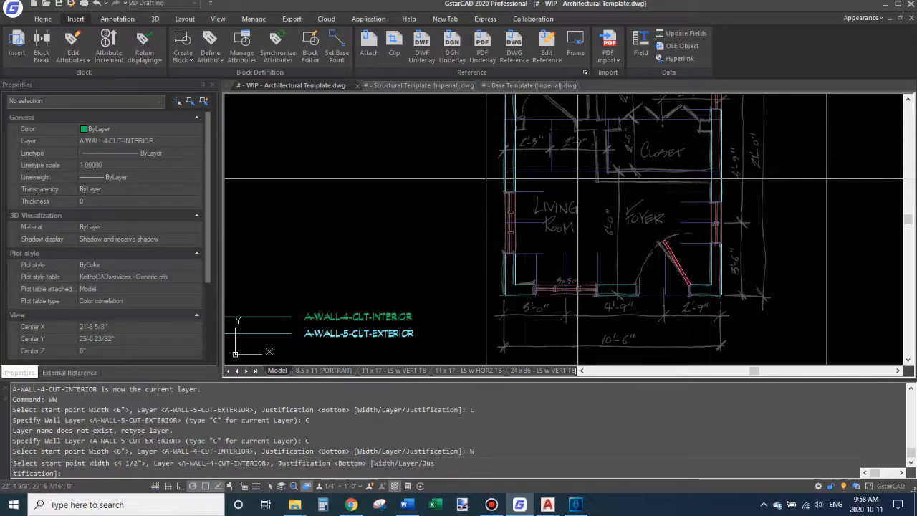
{"action": "type", "text": "J"}
{"action": "key", "text": "Return"}
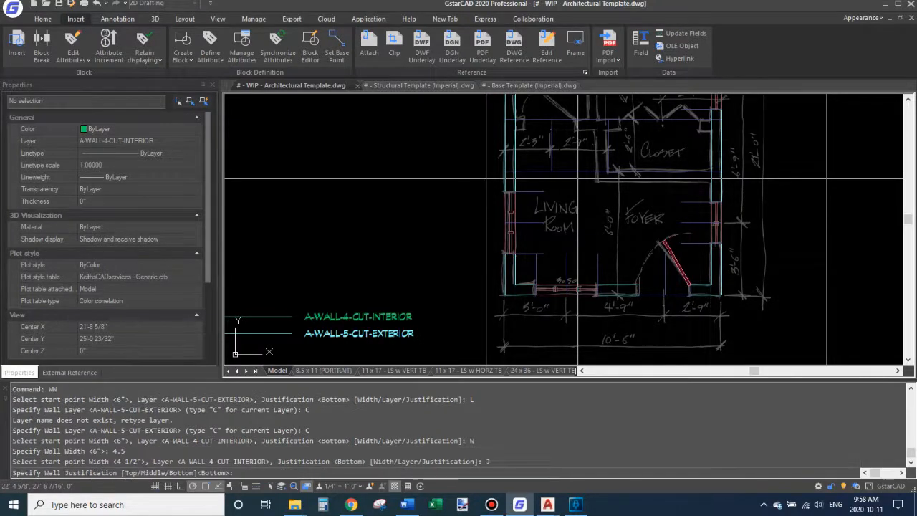
{"action": "type", "text": "T"}
{"action": "key", "text": "Return"}
Draw a 6" interior wall return from the left exterior wall's inner face at the bedroom door opening.
{"action": "scroll", "coordinate": [577, 179], "scroll_direction": "up", "scroll_amount": 4}
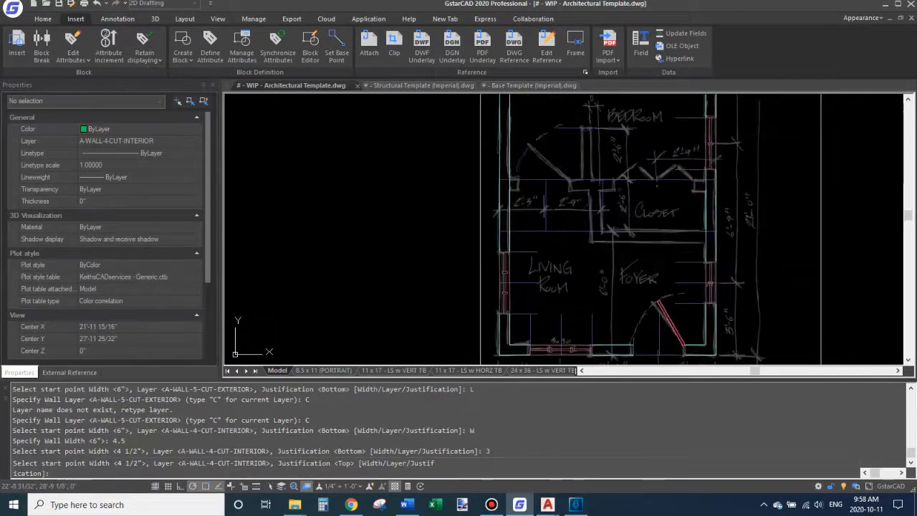
{"action": "scroll", "coordinate": [459, 175], "scroll_direction": "down", "scroll_amount": 5}
{"action": "scroll", "coordinate": [537, 247], "scroll_direction": "up", "scroll_amount": 5}
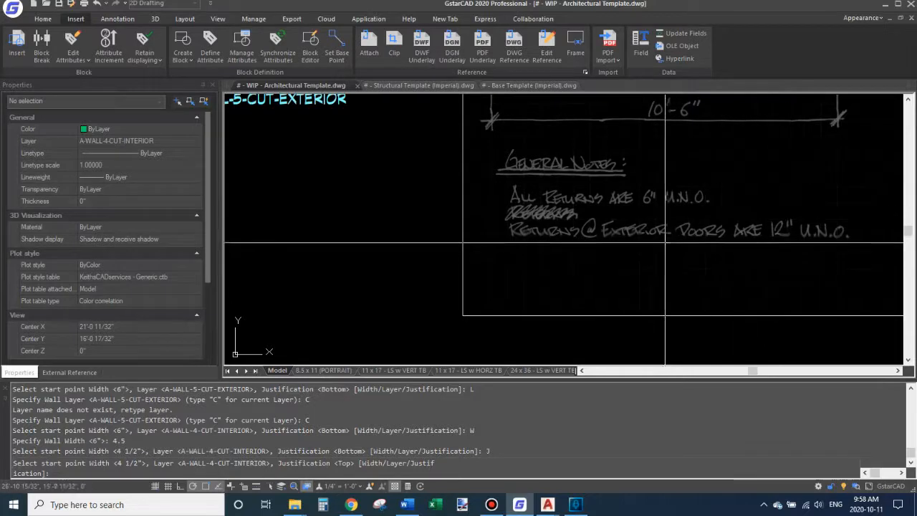
{"action": "middle_click_drag", "start_coordinate": [735, 236], "coordinate": [702, 362]}
{"action": "middle_click_drag", "start_coordinate": [587, 230], "coordinate": [630, 399]}
{"action": "middle_click_drag", "start_coordinate": [559, 216], "coordinate": [578, 348]}
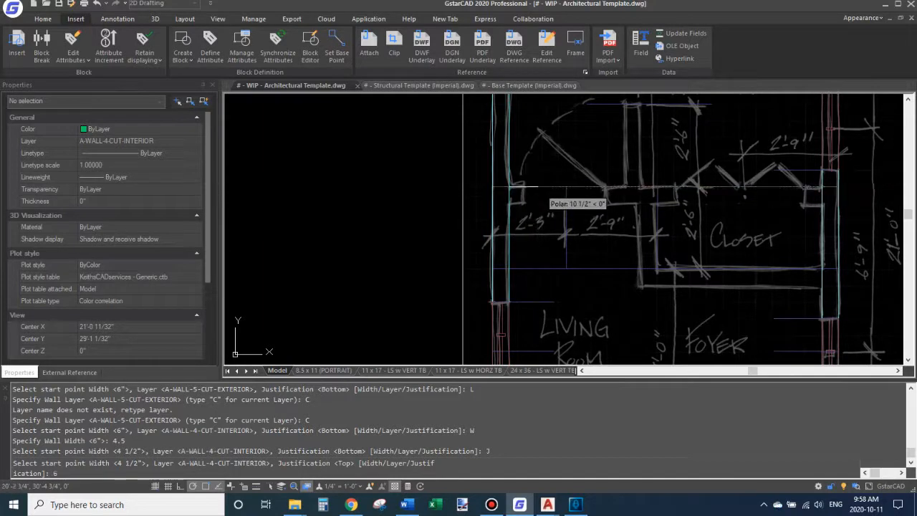
{"action": "key", "text": "Return"}
Draw a 24" interior wall between the bedroom door and closet openings, starting 30" from the end of the left return.
{"action": "middle_click_drag", "start_coordinate": [543, 205], "coordinate": [523, 213]}
{"action": "scroll", "coordinate": [523, 203], "scroll_direction": "up", "scroll_amount": 2}
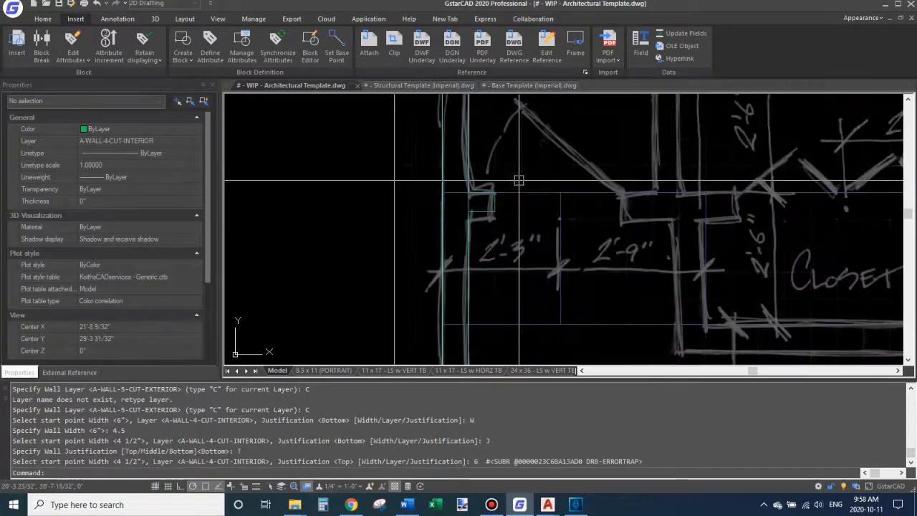
{"action": "key", "text": "Return"}
{"action": "type", "text": "FRO Base point"}
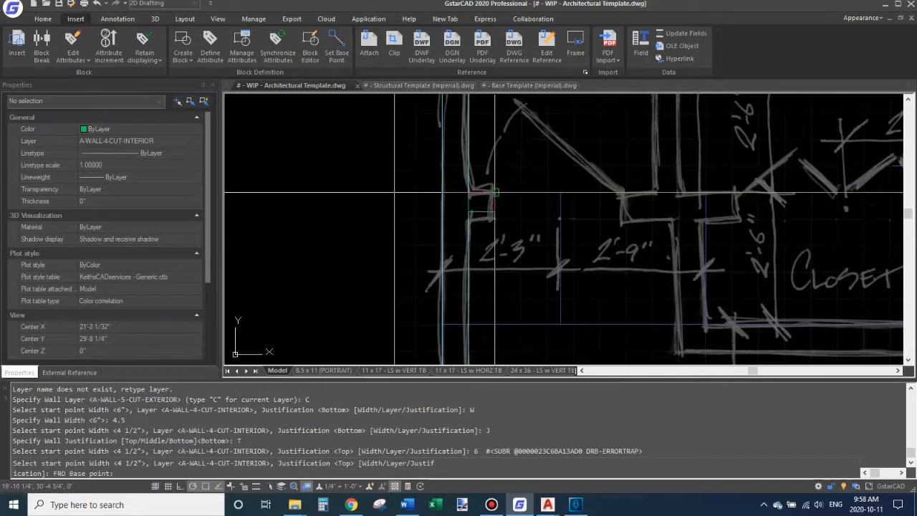
{"action": "key", "text": "Return"}
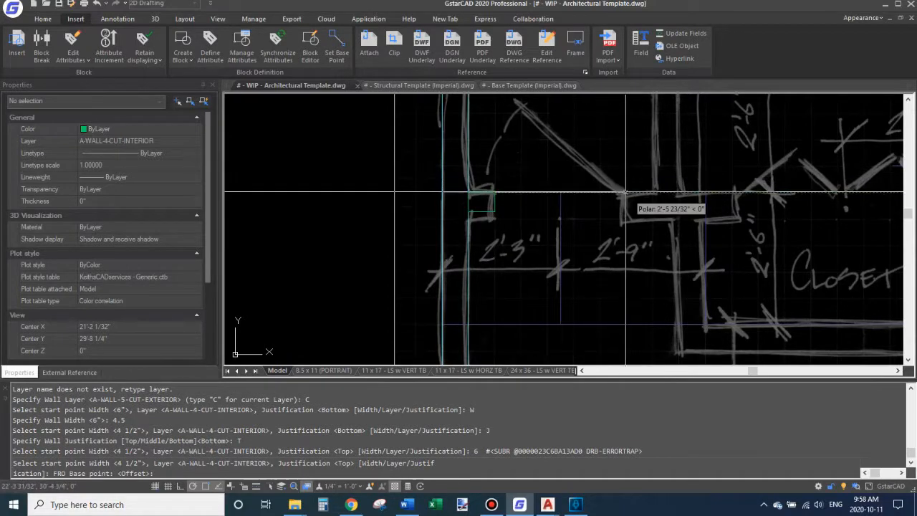
{"action": "type", "text": "30"}
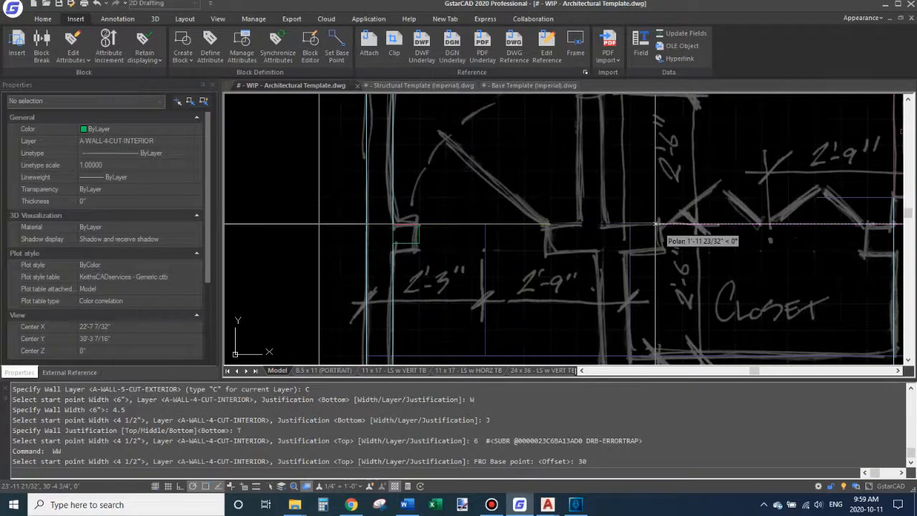
{"action": "key", "text": "Return"}
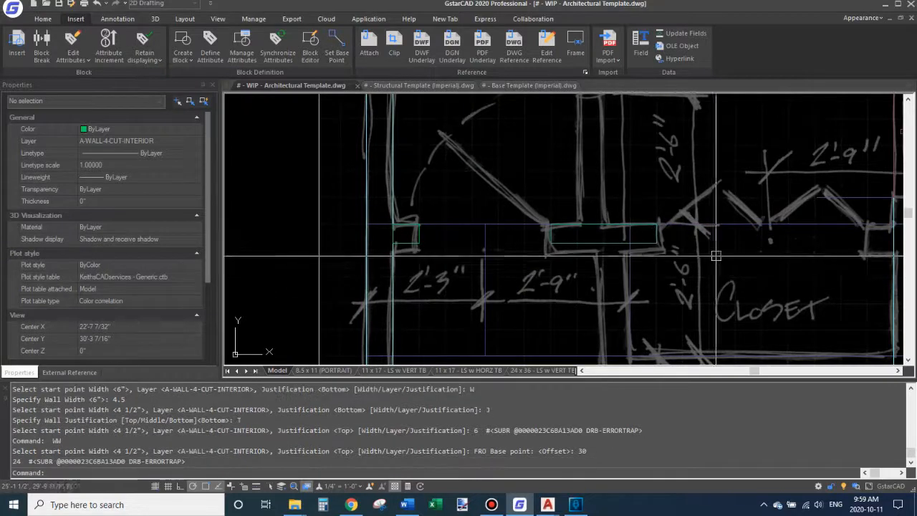
Draw the closet's right wall return, starting 48" from the middle wall's end and ending at the right exterior wall's inner face.
{"action": "middle_click_drag", "start_coordinate": [740, 264], "coordinate": [571, 251]}
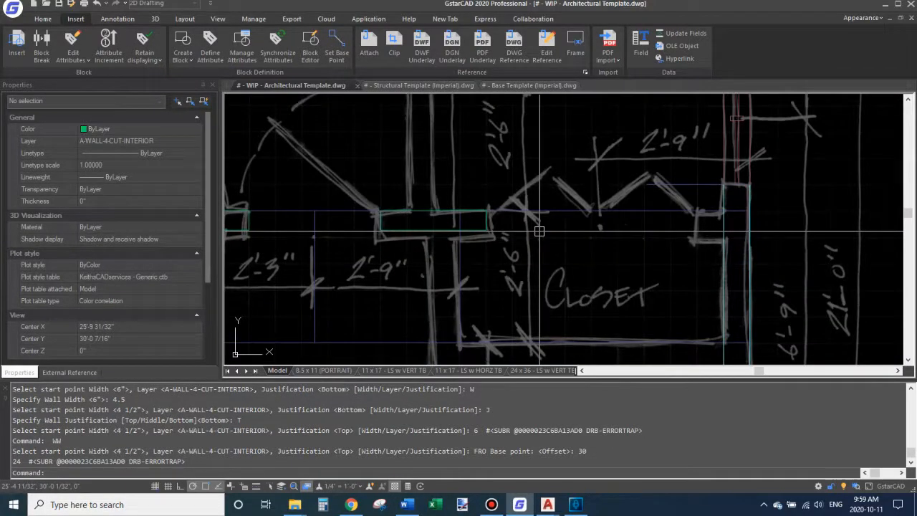
{"action": "key", "text": "Return"}
{"action": "type", "text": "FR"}
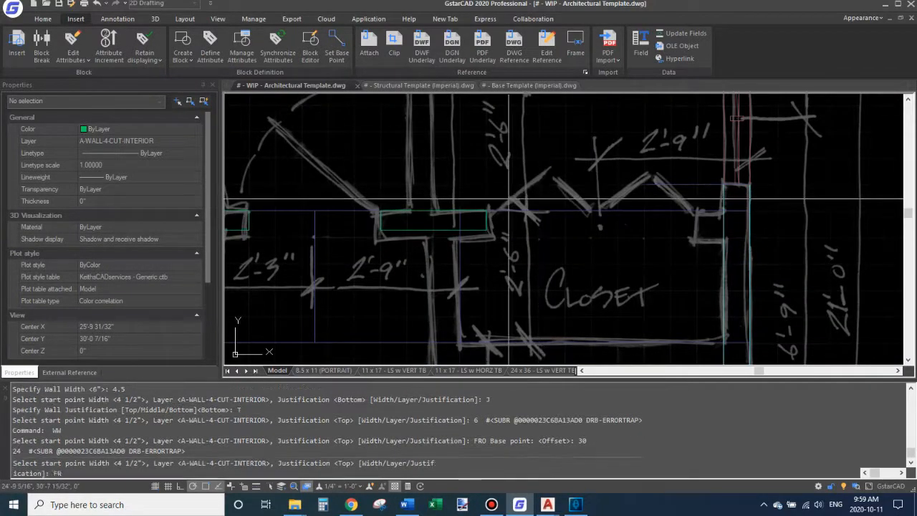
{"action": "type", "text": "O Base point:"}
{"action": "key", "text": "Return"}
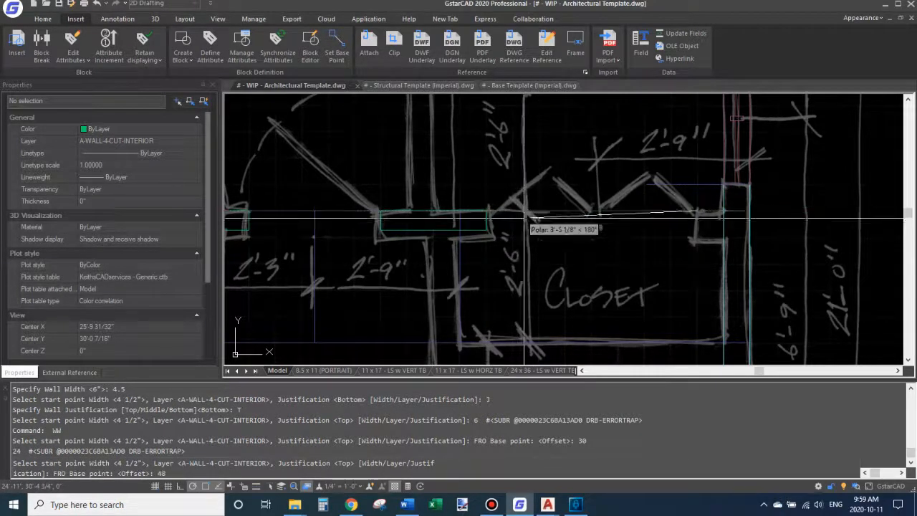
{"action": "left_click", "coordinate": [725, 212]}
Draw the closet's left and lower walls from the middle wall down along the guidelines and across to the right exterior wall.
{"action": "scroll", "coordinate": [630, 217], "scroll_direction": "down", "scroll_amount": 2}
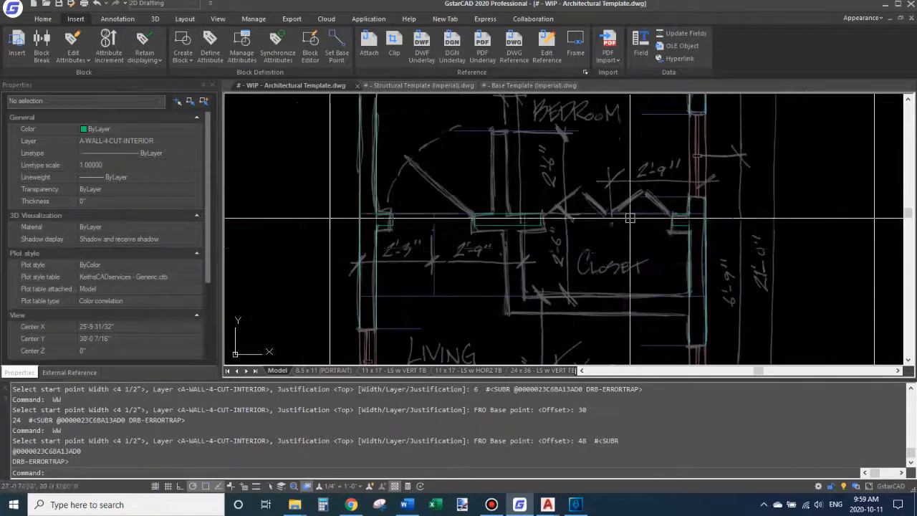
{"action": "middle_click_drag", "start_coordinate": [598, 253], "coordinate": [665, 209]}
{"action": "middle_click_drag", "start_coordinate": [603, 199], "coordinate": [586, 238]}
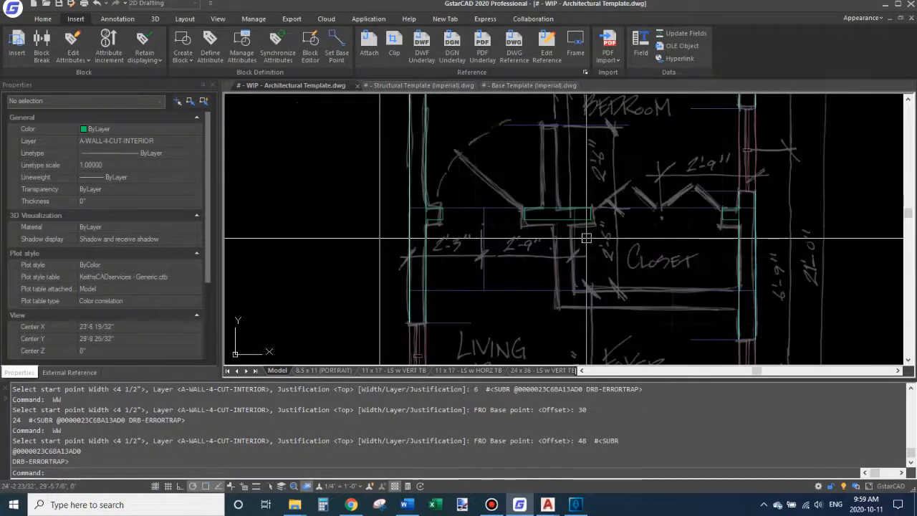
{"action": "scroll", "coordinate": [586, 238], "scroll_direction": "up", "scroll_amount": 2}
{"action": "key", "text": "Return"}
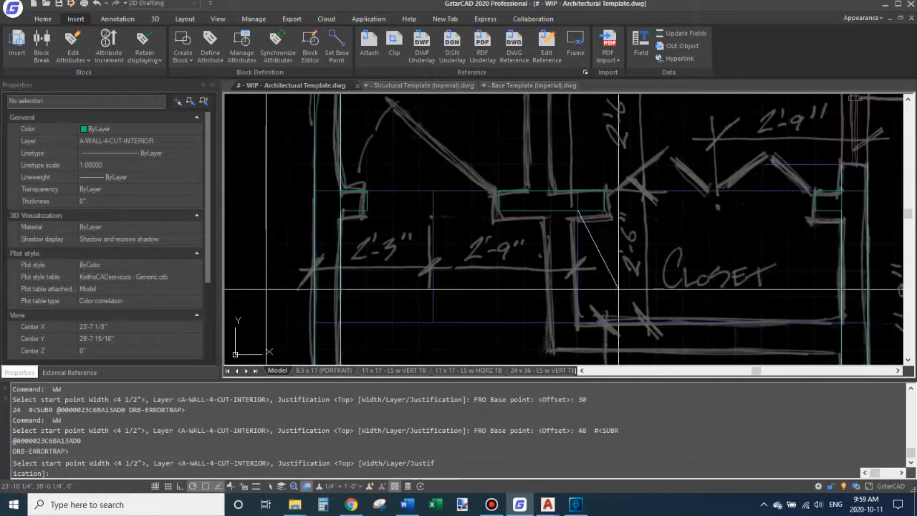
{"action": "middle_click_drag", "start_coordinate": [618, 290], "coordinate": [594, 217]}
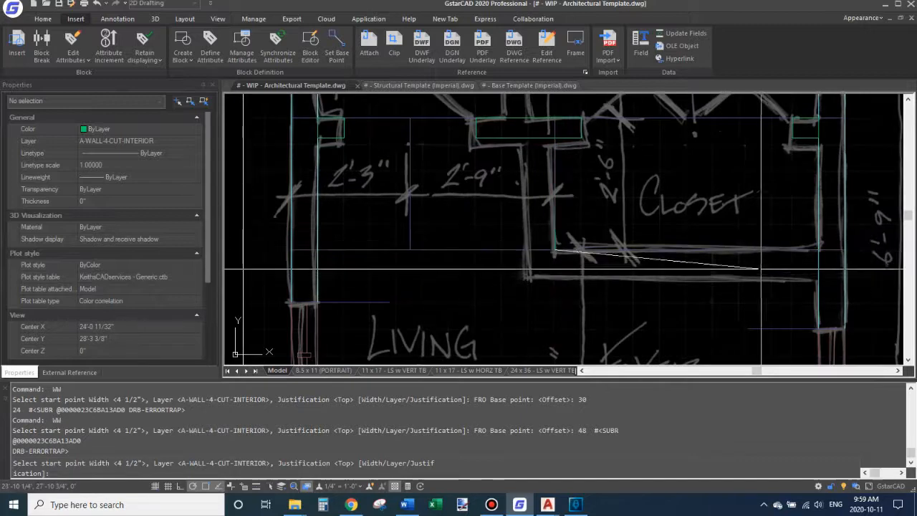
{"action": "left_click", "coordinate": [818, 250]}
{"action": "key", "text": "Return"}
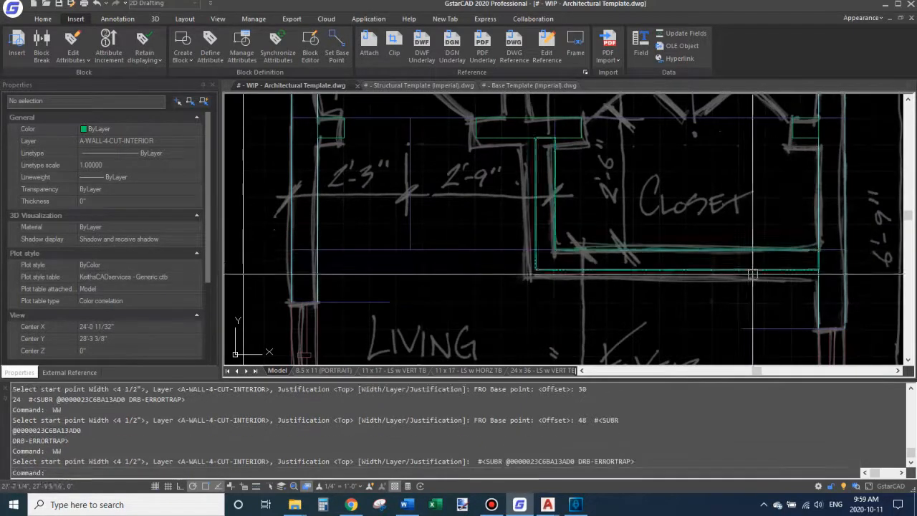
{"action": "scroll", "coordinate": [632, 193], "scroll_direction": "down", "scroll_amount": 2}
{"action": "middle_click_drag", "start_coordinate": [632, 193], "coordinate": [616, 292]}
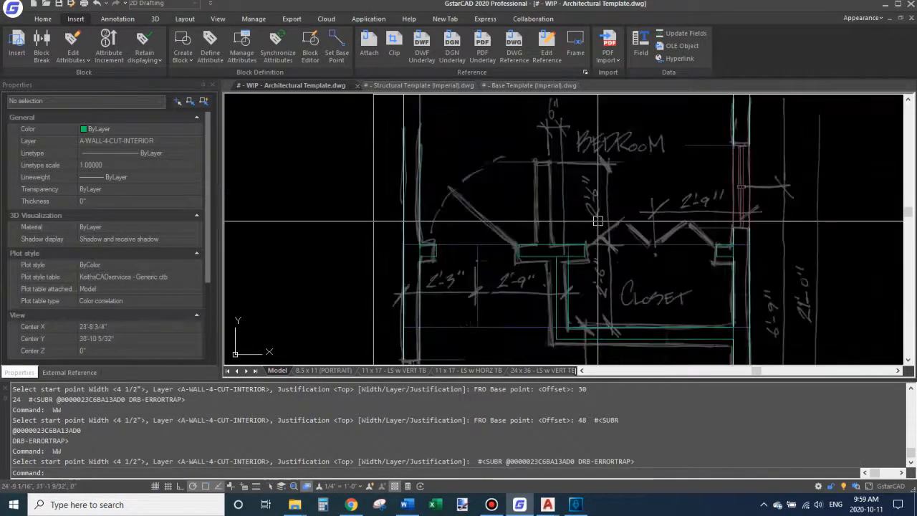
Draw an interior wall in the bedroom from the left end of the middle wall up to the horizontal guideline.
{"action": "key", "text": "Return"}
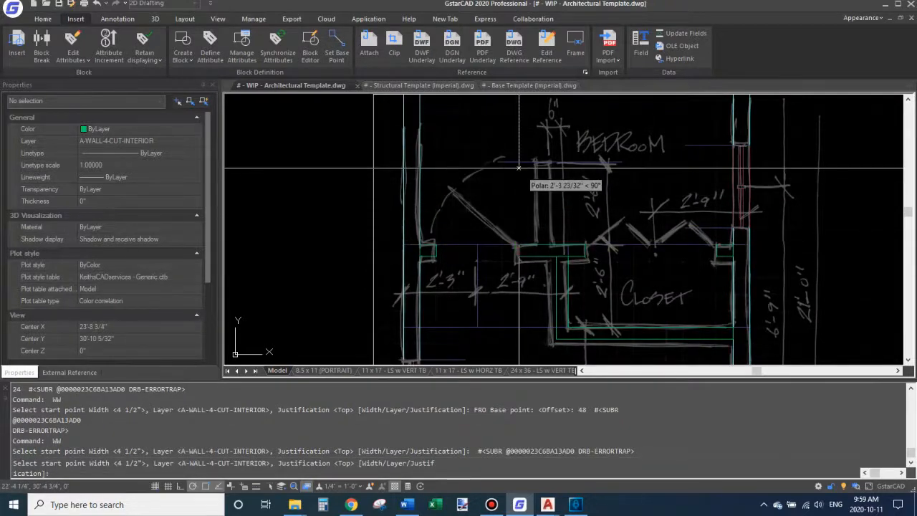
{"action": "key", "text": "Escape"}
Try to move the new bedroom wall by 12" and undo the move.
{"action": "left_click", "coordinate": [519, 189]}
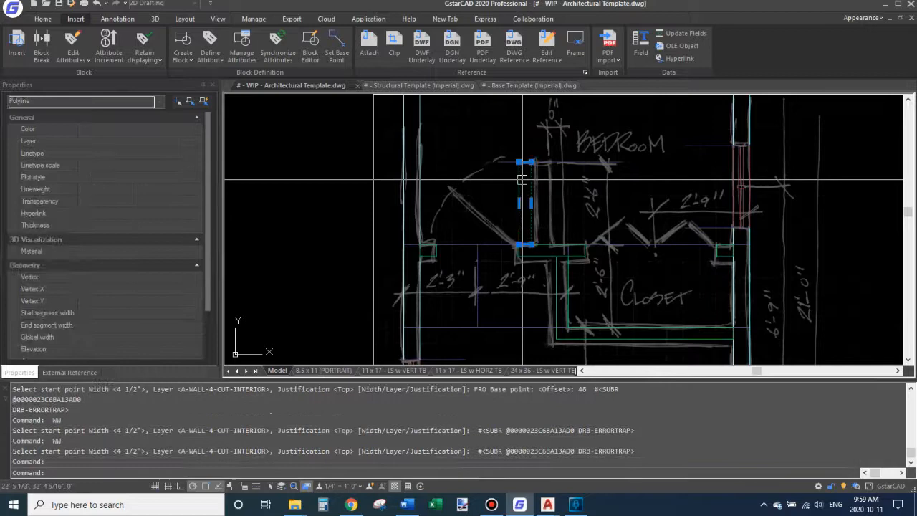
{"action": "type", "text": "m"}
{"action": "key", "text": "Return"}
{"action": "left_click", "coordinate": [481, 189]}
{"action": "type", "text": "12"}
{"action": "key", "text": "Return"}
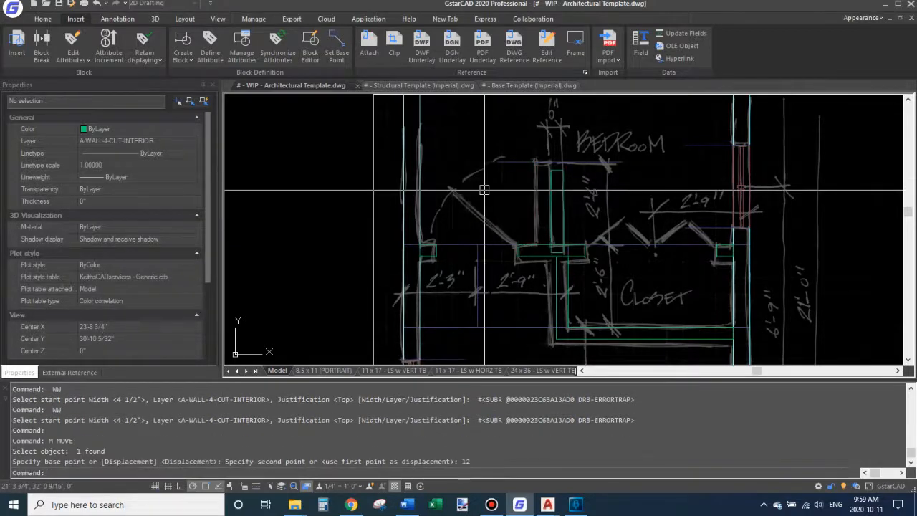
{"action": "key", "text": "ctrl+z"}
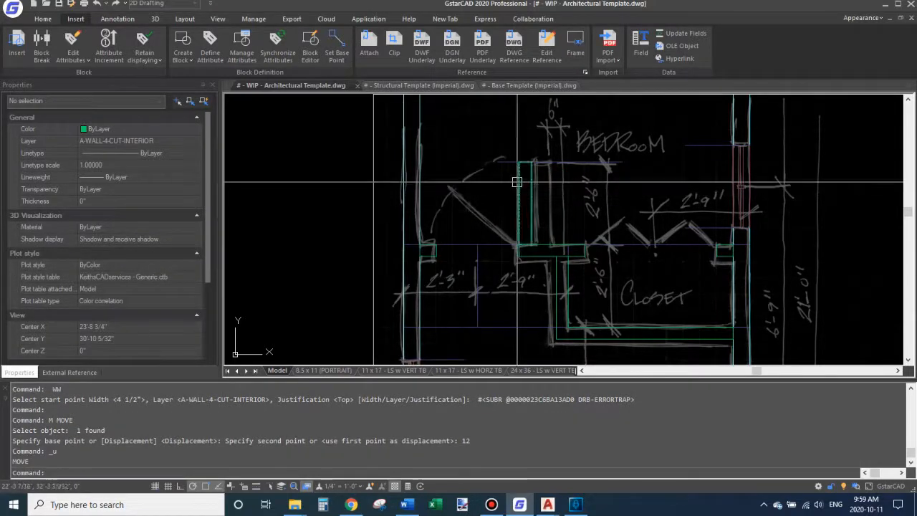
Move the new bedroom wall 12" horizontally to the right along the middle wall.
{"action": "left_click", "coordinate": [519, 190]}
{"action": "type", "text": "m"}
{"action": "key", "text": "Return"}
{"action": "left_click", "coordinate": [504, 133]}
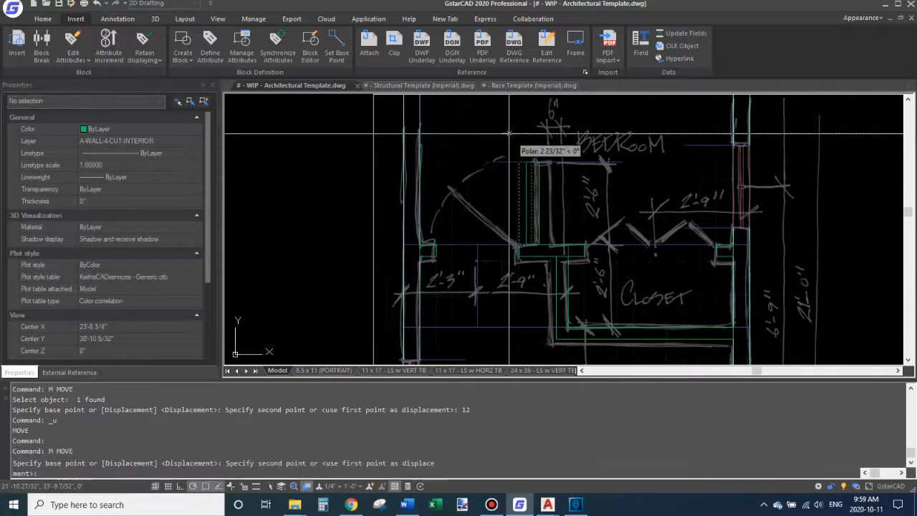
{"action": "type", "text": "12"}
{"action": "key", "text": "Return"}
Select all lines similar to the horizontal _NO PLOT guideline across the closet, excluding any around the template blocks near the origin.
{"action": "scroll", "coordinate": [591, 194], "scroll_direction": "down", "scroll_amount": 5}
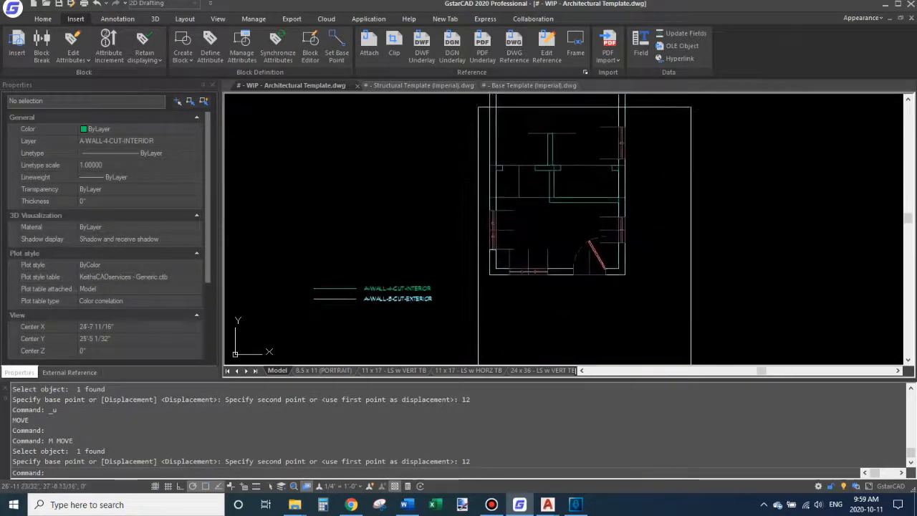
{"action": "scroll", "coordinate": [565, 229], "scroll_direction": "up", "scroll_amount": 2}
{"action": "middle_click_drag", "start_coordinate": [532, 194], "coordinate": [539, 271]}
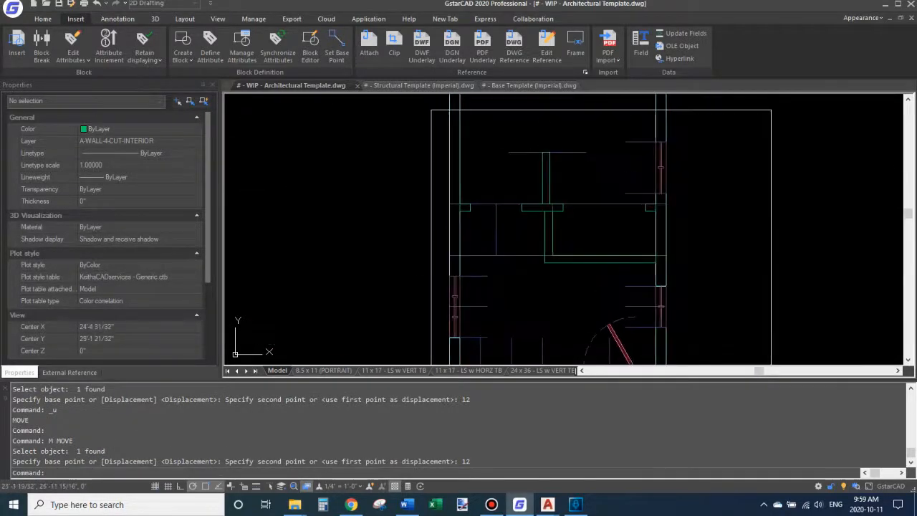
{"action": "left_click", "coordinate": [518, 256]}
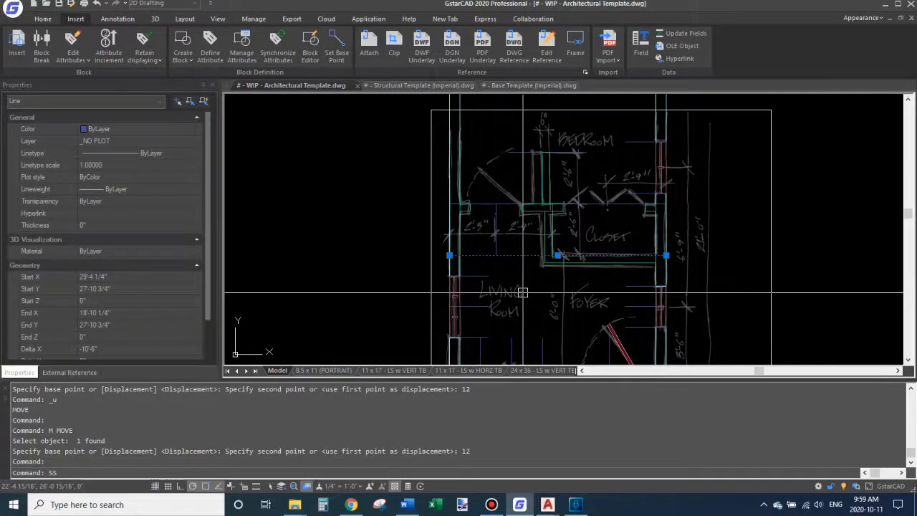
{"action": "key", "text": "Return"}
{"action": "scroll", "coordinate": [473, 215], "scroll_direction": "down", "scroll_amount": 6}
{"action": "scroll", "coordinate": [519, 229], "scroll_direction": "up", "scroll_amount": 2}
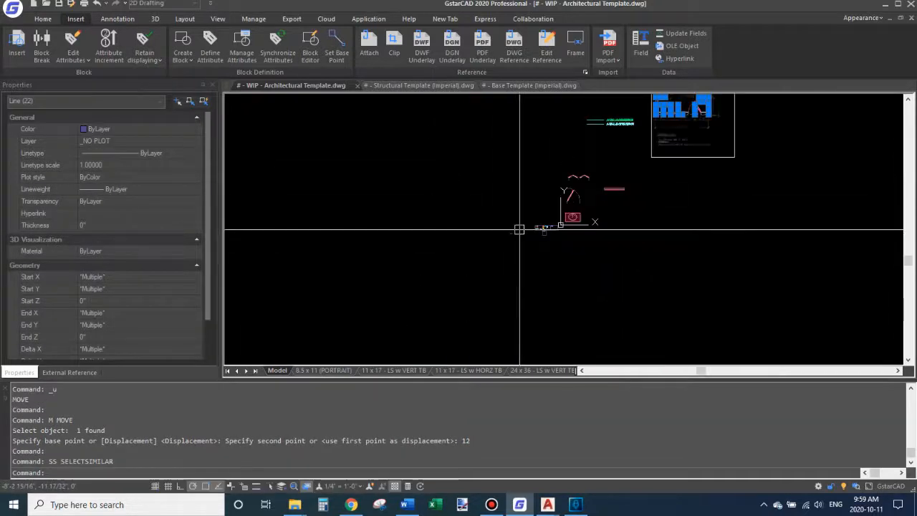
{"action": "scroll", "coordinate": [481, 205], "scroll_direction": "down", "scroll_amount": 2}
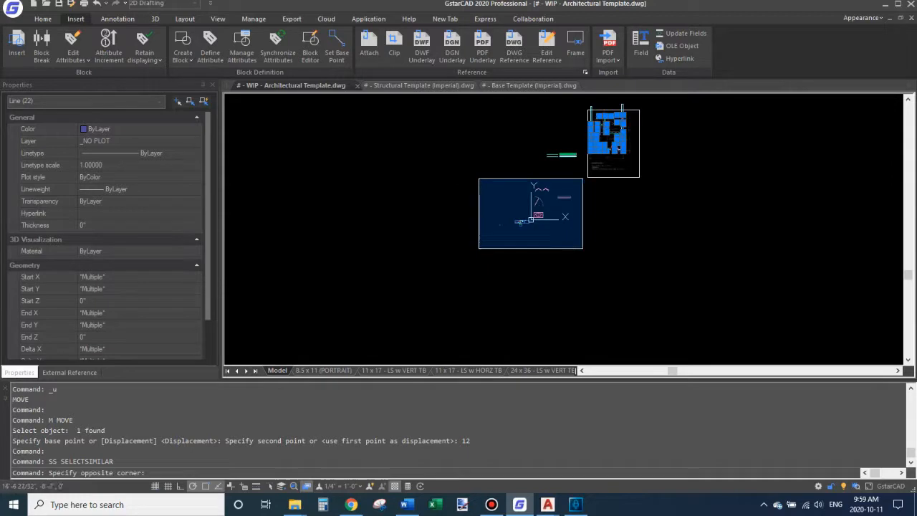
{"action": "left_click", "coordinate": [583, 249]}
Examine the template layer legends and sample blocks near the origin for lines caught in the guideline selection.
{"action": "scroll", "coordinate": [524, 219], "scroll_direction": "up", "scroll_amount": 5}
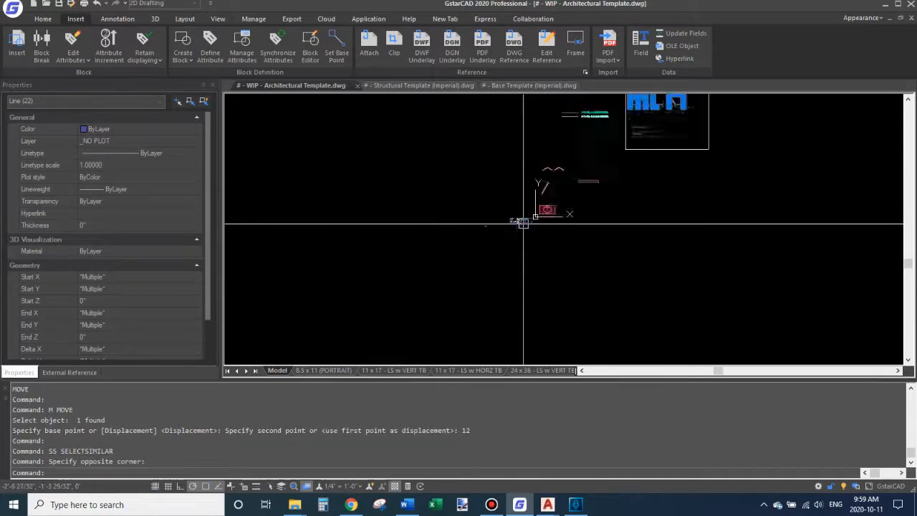
{"action": "scroll", "coordinate": [473, 224], "scroll_direction": "up", "scroll_amount": 5}
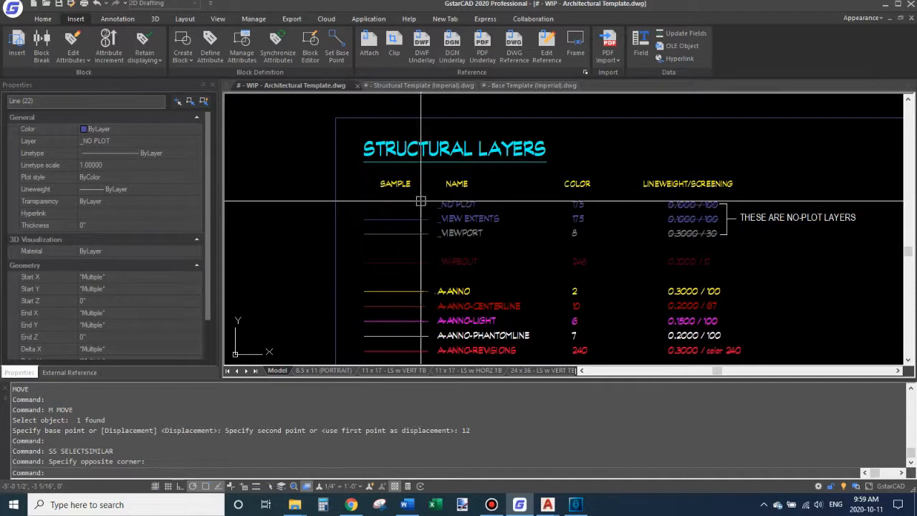
{"action": "middle_click_drag", "start_coordinate": [639, 188], "coordinate": [420, 280]}
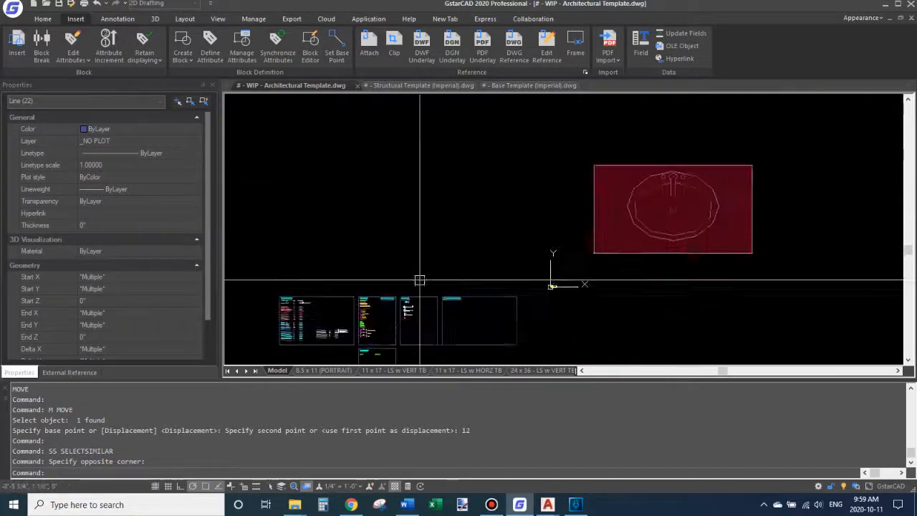
{"action": "middle_click_drag", "start_coordinate": [568, 103], "coordinate": [401, 237]}
{"action": "scroll", "coordinate": [401, 237], "scroll_direction": "down", "scroll_amount": 4}
{"action": "scroll", "coordinate": [501, 196], "scroll_direction": "down", "scroll_amount": 4}
{"action": "middle_click_drag", "start_coordinate": [538, 162], "coordinate": [490, 224]}
{"action": "scroll", "coordinate": [509, 186], "scroll_direction": "up", "scroll_amount": 4}
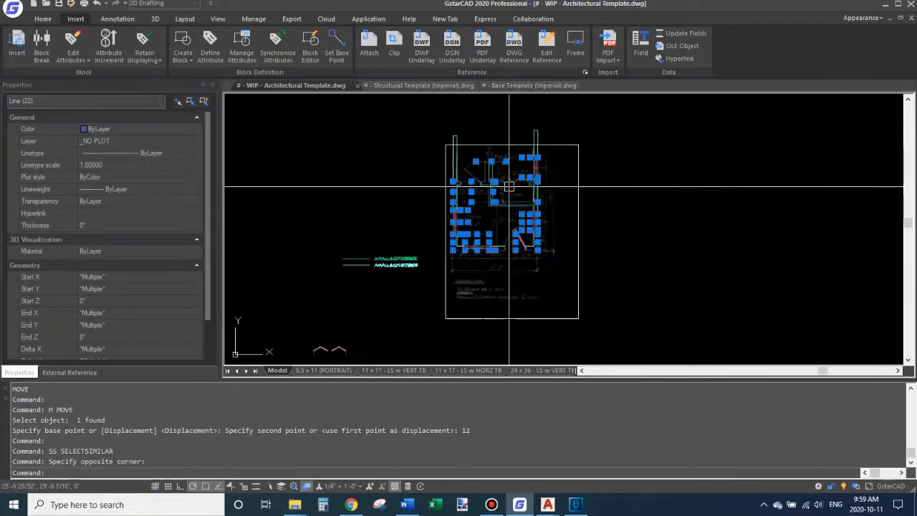
{"action": "scroll", "coordinate": [502, 165], "scroll_direction": "down", "scroll_amount": 6}
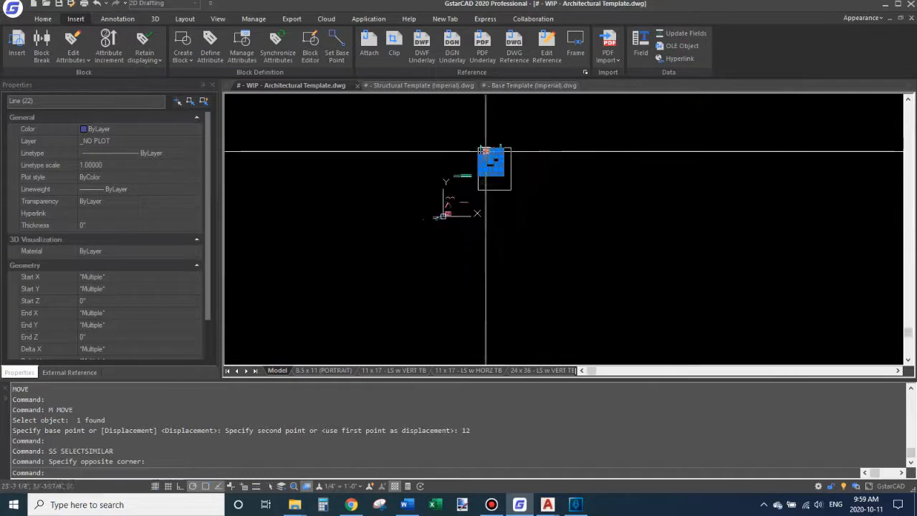
Deselect any similar lines in the areas around the floor plan and erase the selected guidelines.
{"action": "left_click", "coordinate": [364, 107]}
{"action": "left_click", "coordinate": [477, 252]}
{"action": "left_click", "coordinate": [397, 196]}
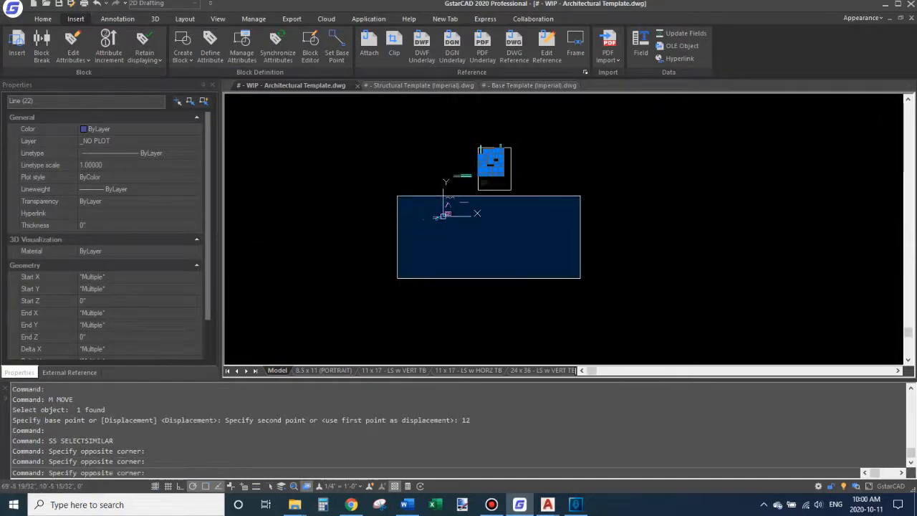
{"action": "left_click", "coordinate": [581, 278]}
{"action": "left_click", "coordinate": [508, 260]}
{"action": "left_click", "coordinate": [576, 129]}
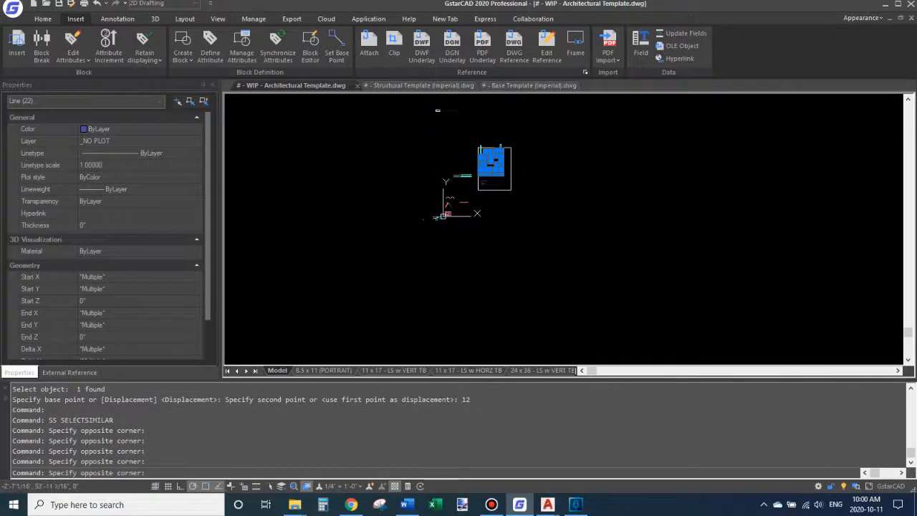
{"action": "scroll", "coordinate": [458, 187], "scroll_direction": "up", "scroll_amount": 10}
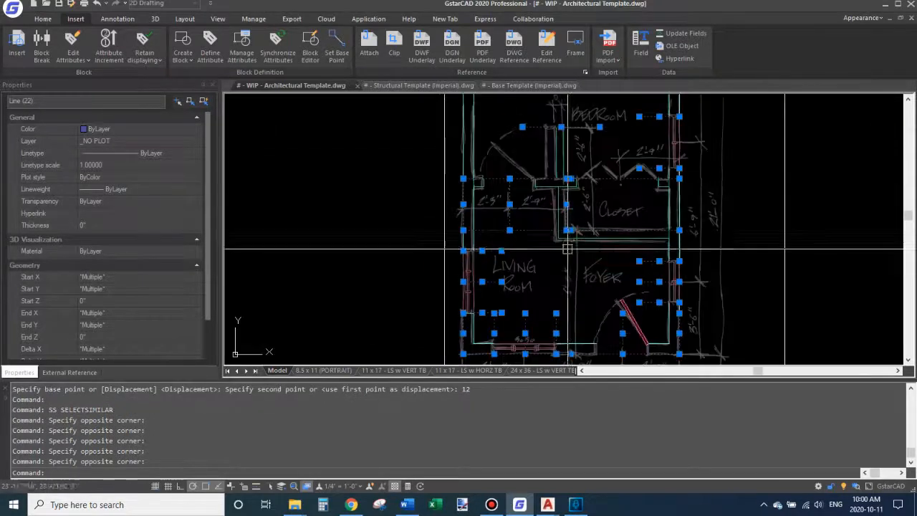
{"action": "mouse_move", "coordinate": [503, 230]}
{"action": "middle_mouse_down"}
{"action": "mouse_move", "coordinate": [528, 248]}
{"action": "mouse_move", "coordinate": [542, 192]}
{"action": "middle_mouse_up"}
{"action": "type", "text": "e"}
{"action": "key", "text": "Return"}
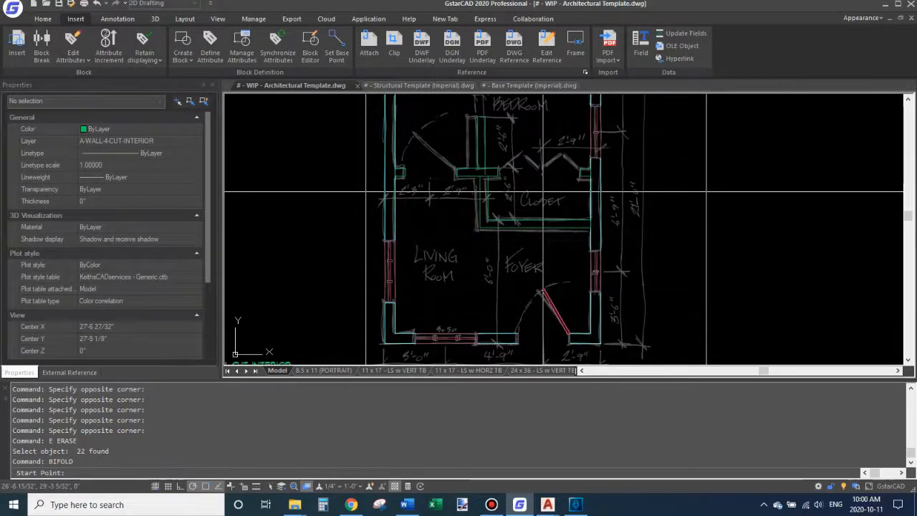
Insert a bifold door across the closet opening and a swing door in the bedroom opening.
{"action": "left_click", "coordinate": [497, 169]}
{"action": "left_click", "coordinate": [589, 169]}
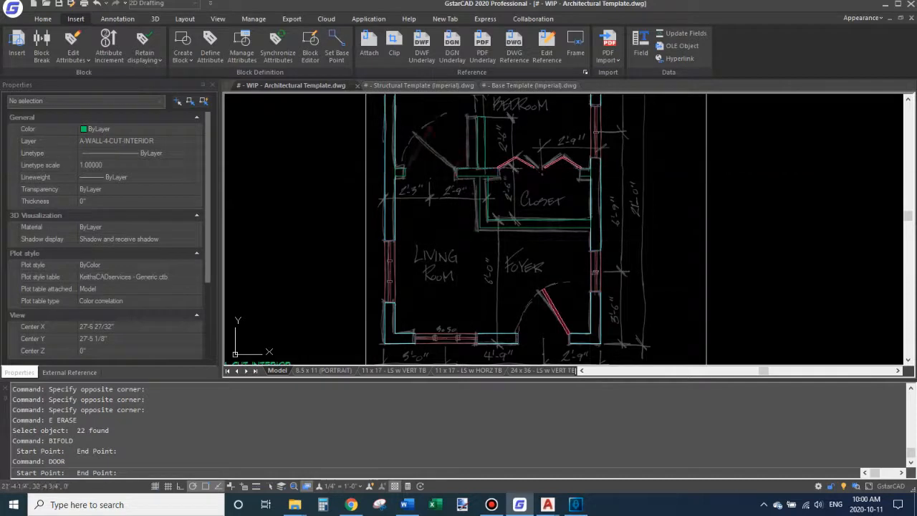
{"action": "middle_click_drag", "start_coordinate": [432, 161], "coordinate": [432, 184]}
Mirror the bedroom door about a vertical line through the middle of its opening, deleting the source door.
{"action": "left_click", "coordinate": [421, 175]}
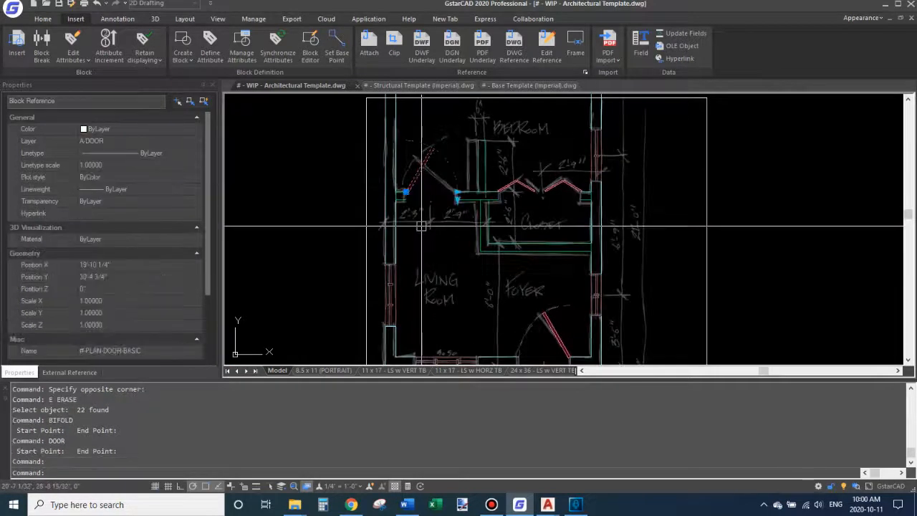
{"action": "type", "text": "mi"}
{"action": "key", "text": "Return"}
{"action": "left_click", "coordinate": [434, 200]}
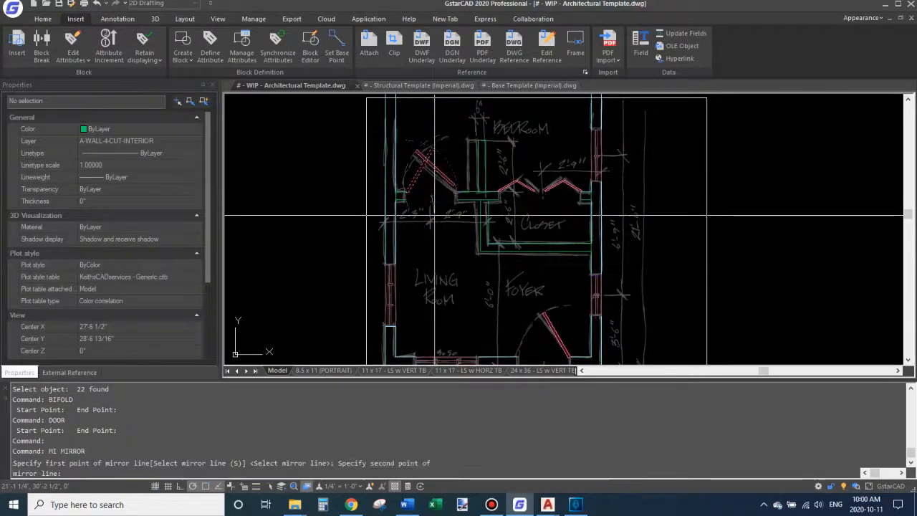
{"action": "left_click", "coordinate": [434, 216]}
{"action": "type", "text": "Y"}
{"action": "key", "text": "Return"}
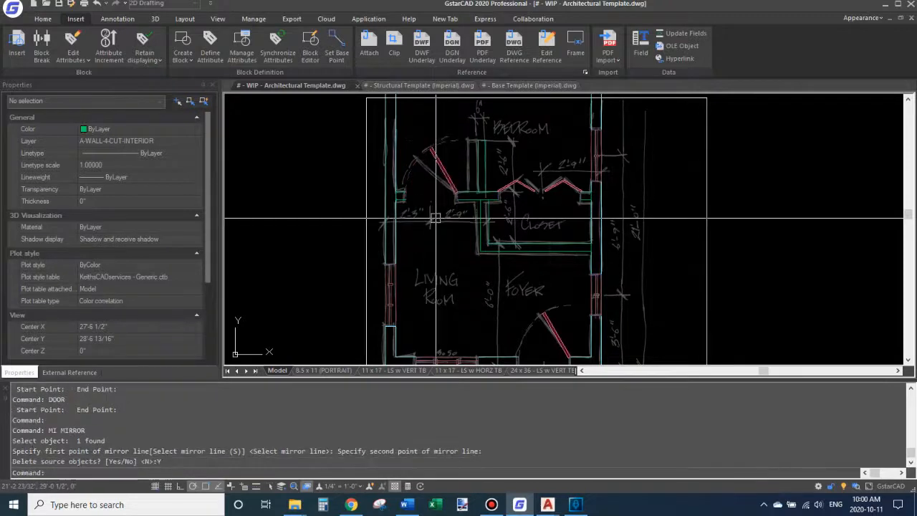
Set the current layer to A-ANNO.
{"action": "scroll", "coordinate": [430, 218], "scroll_direction": "down", "scroll_amount": 5}
{"action": "middle_click_drag", "start_coordinate": [427, 222], "coordinate": [430, 214]}
{"action": "scroll", "coordinate": [430, 223], "scroll_direction": "down", "scroll_amount": 3}
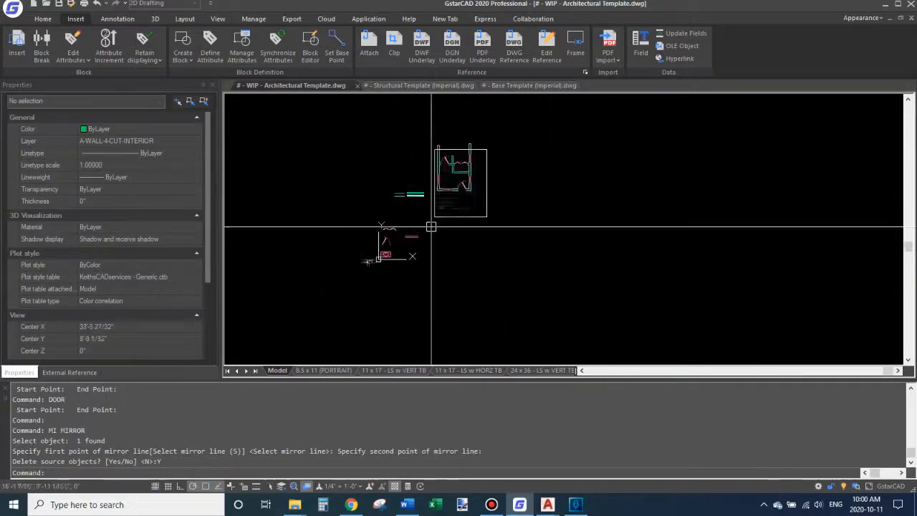
{"action": "middle_click_drag", "start_coordinate": [413, 179], "coordinate": [407, 221]}
{"action": "scroll", "coordinate": [408, 221], "scroll_direction": "up", "scroll_amount": 3}
{"action": "left_click", "coordinate": [130, 143]}
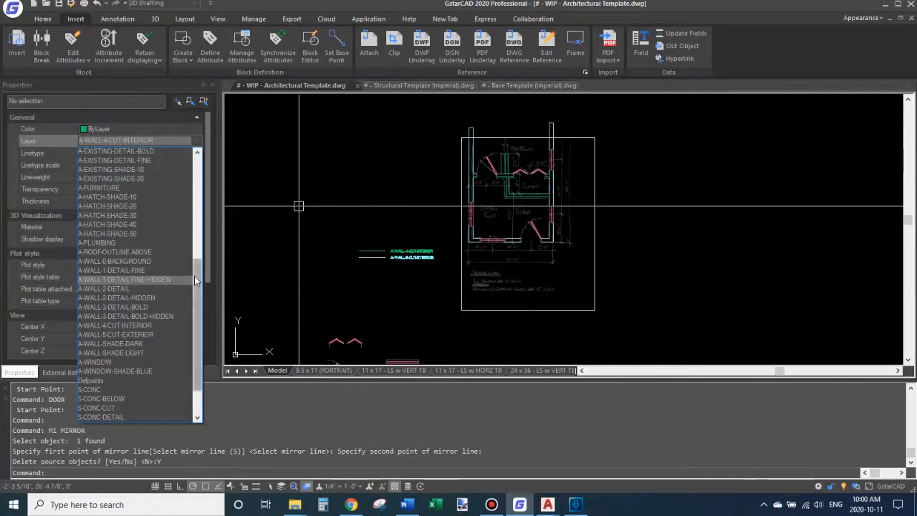
{"action": "left_click_drag", "start_coordinate": [194, 281], "coordinate": [201, 170]}
{"action": "left_click", "coordinate": [120, 195]}
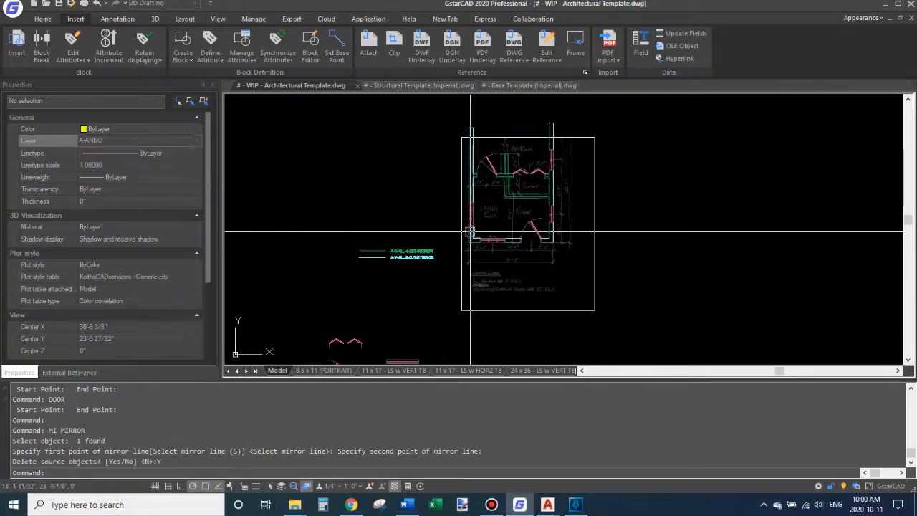
{"action": "scroll", "coordinate": [470, 231], "scroll_direction": "up", "scroll_amount": 5}
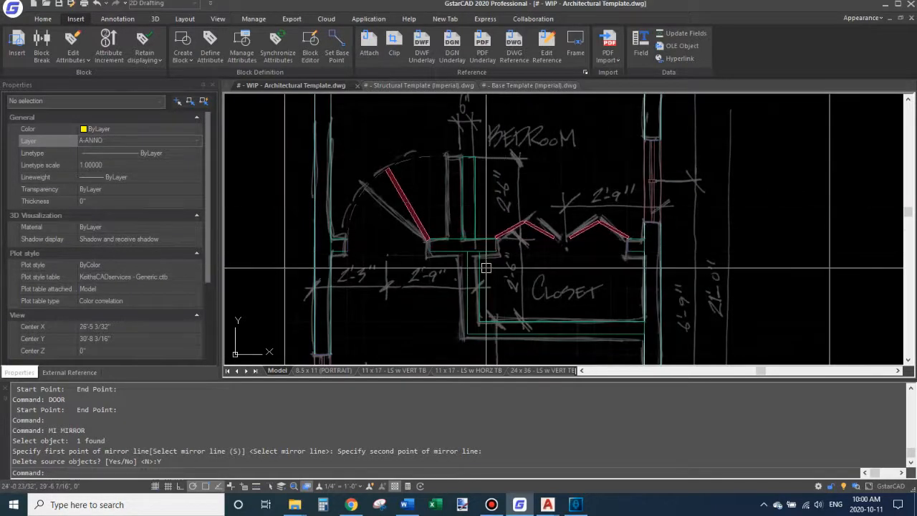
{"action": "middle_click_drag", "start_coordinate": [508, 134], "coordinate": [514, 189]}
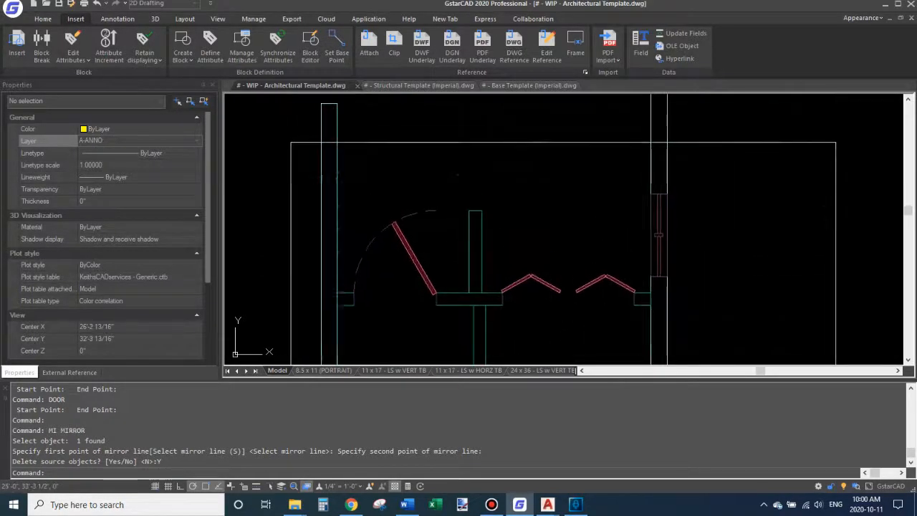
{"action": "type", "text": "de"}
{"action": "key", "text": "Return"}
{"action": "key", "text": "Escape"}
{"action": "key", "text": "Escape"}
{"action": "key", "text": "Escape"}
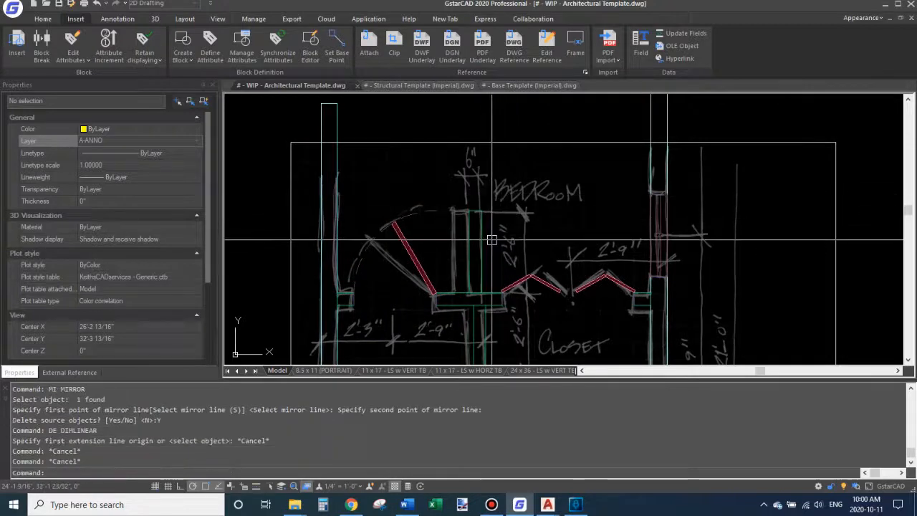
Move the short bedroom wall 6" horizontally to the left.
{"action": "left_click", "coordinate": [482, 252]}
{"action": "type", "text": "m"}
{"action": "key", "text": "Return"}
{"action": "left_click", "coordinate": [448, 183]}
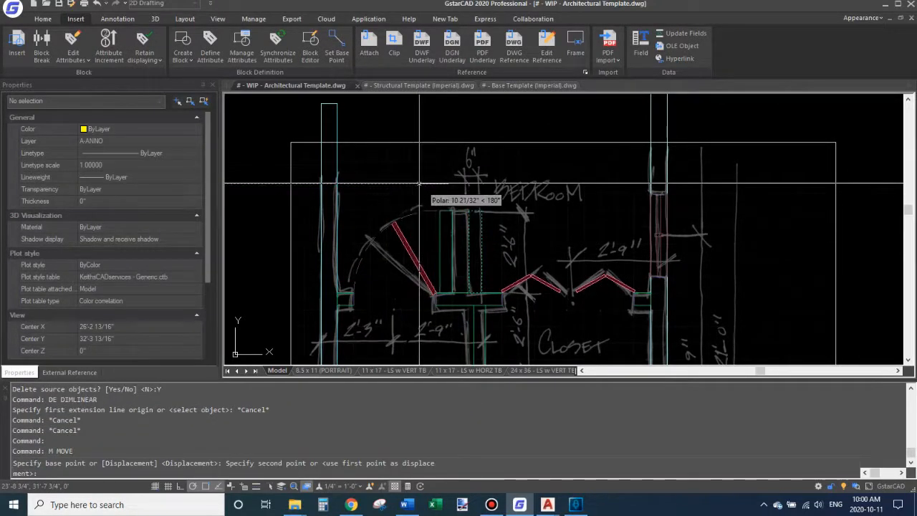
{"action": "type", "text": "6"}
{"action": "key", "text": "Return"}
Stretch the lower end of the short bedroom wall down so it overlaps the middle wall.
{"action": "middle_click_drag", "start_coordinate": [458, 277], "coordinate": [466, 209]}
{"action": "scroll", "coordinate": [466, 210], "scroll_direction": "up", "scroll_amount": 6}
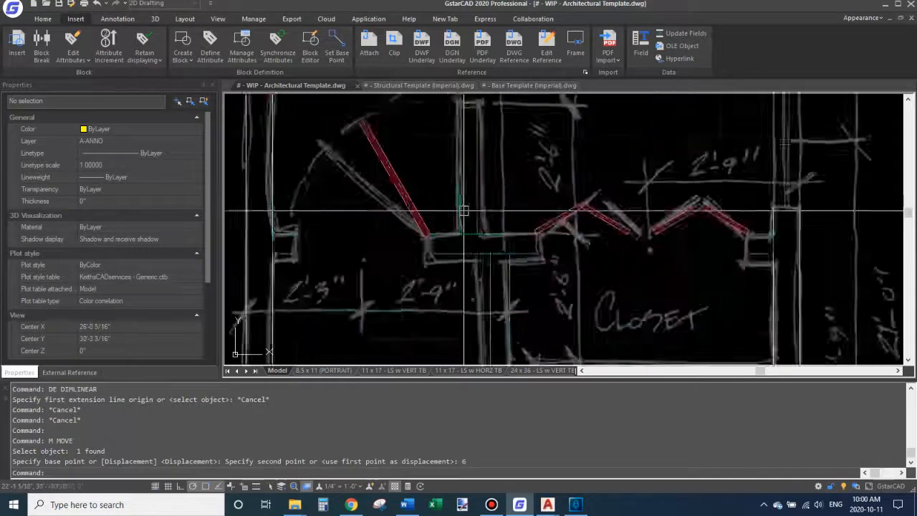
{"action": "left_click", "coordinate": [494, 217]}
{"action": "middle_click_drag", "start_coordinate": [494, 252], "coordinate": [483, 196]}
{"action": "left_click", "coordinate": [459, 213]}
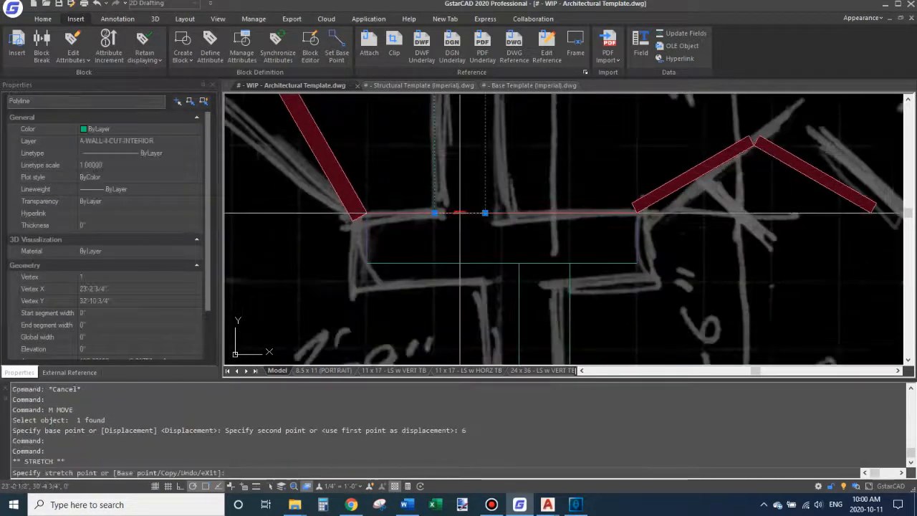
{"action": "key", "text": "Escape"}
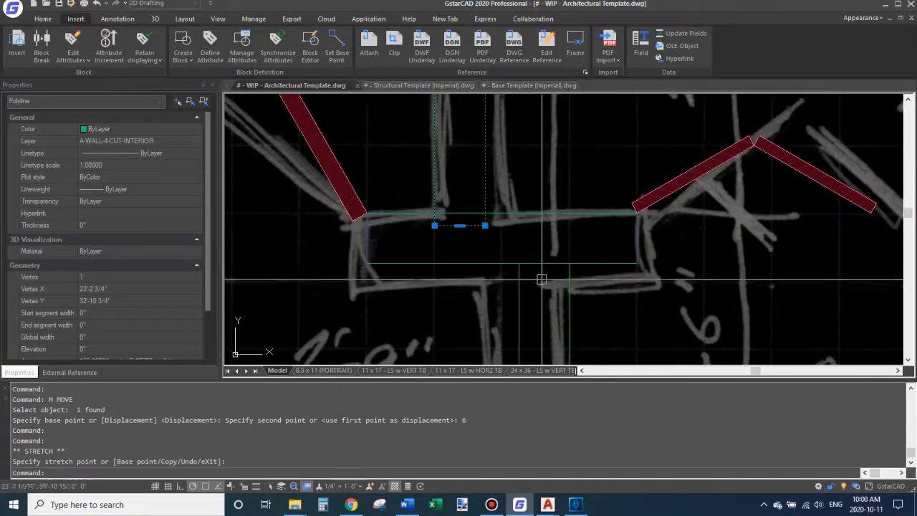
Stretch the upper end of the lower vertical closet wall up so it overlaps the middle wall.
{"action": "left_click", "coordinate": [520, 292]}
{"action": "left_click", "coordinate": [544, 264]}
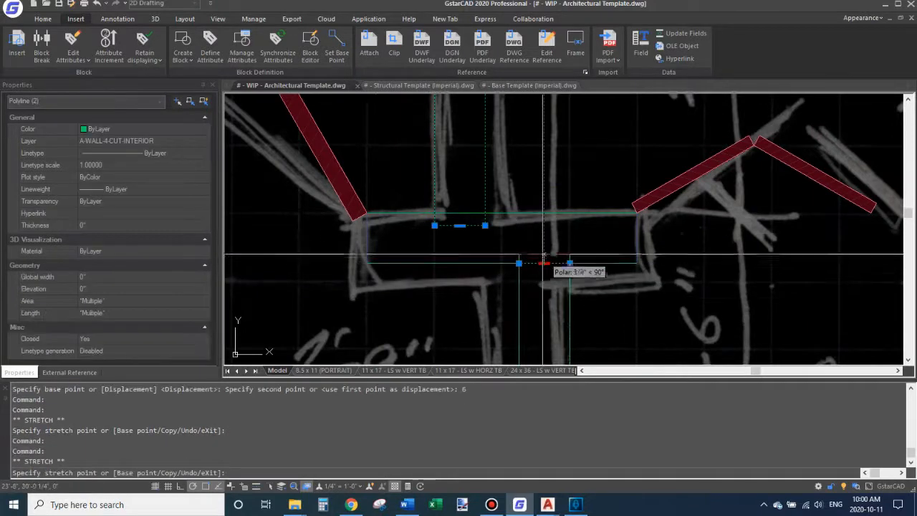
{"action": "left_click", "coordinate": [544, 249]}
Trim the overlapping lines between the middle wall and the two vertical walls to open up both intersections.
{"action": "left_click", "coordinate": [546, 262]}
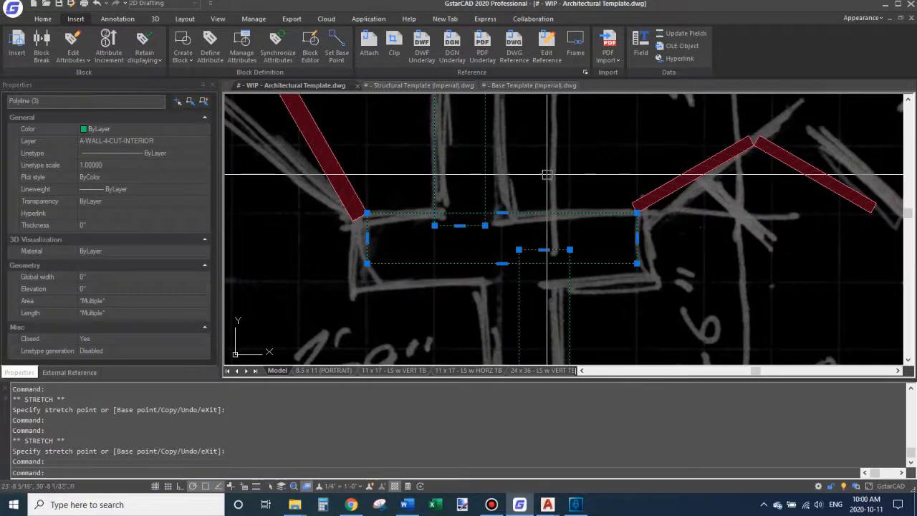
{"action": "type", "text": "tr"}
{"action": "key", "text": "space"}
{"action": "left_click", "coordinate": [561, 248]}
{"action": "left_click", "coordinate": [552, 262]}
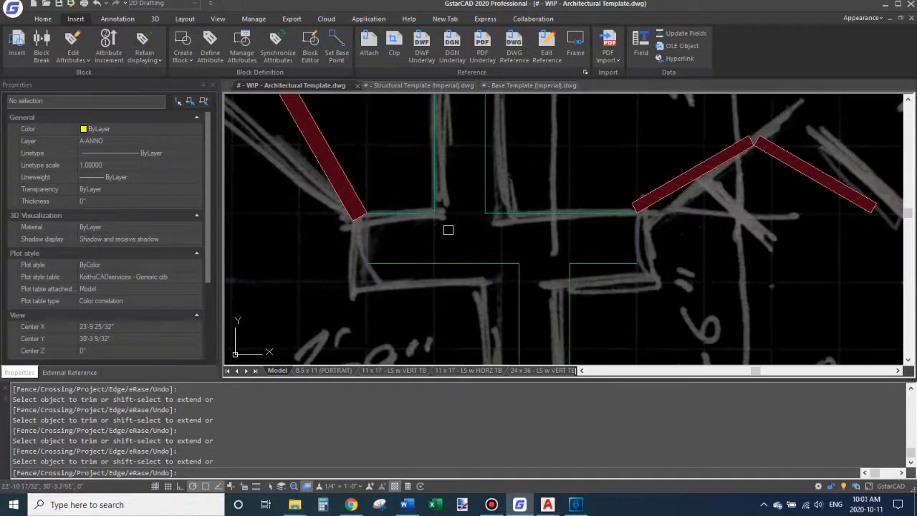
{"action": "key", "text": "Escape"}
Add a horizontal linear dimension below the front wall from the living room's outer corner to the front window's centre.
{"action": "scroll", "coordinate": [448, 229], "scroll_direction": "down", "scroll_amount": 6}
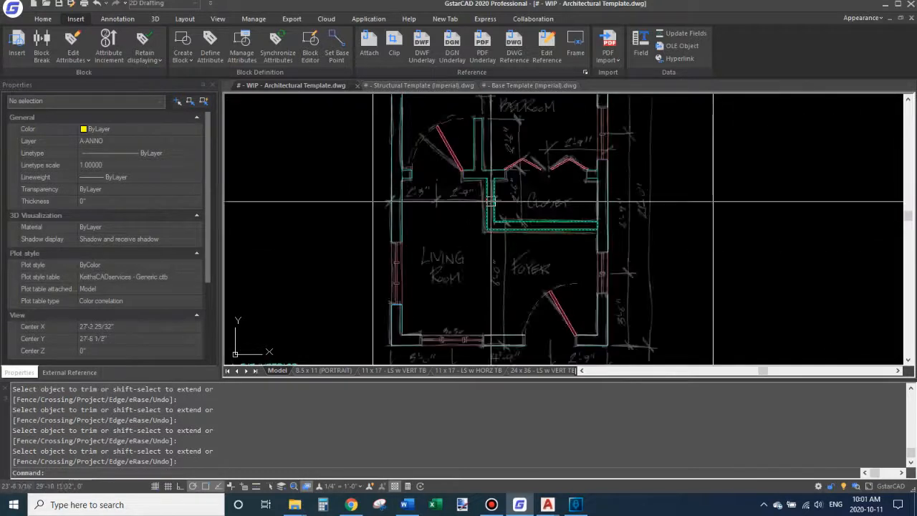
{"action": "mouse_move", "coordinate": [464, 174]}
{"action": "middle_mouse_down"}
{"action": "mouse_move", "coordinate": [478, 222]}
{"action": "mouse_move", "coordinate": [474, 195]}
{"action": "middle_mouse_up"}
{"action": "middle_click_drag", "start_coordinate": [470, 344], "coordinate": [468, 233]}
{"action": "type", "text": "DE"}
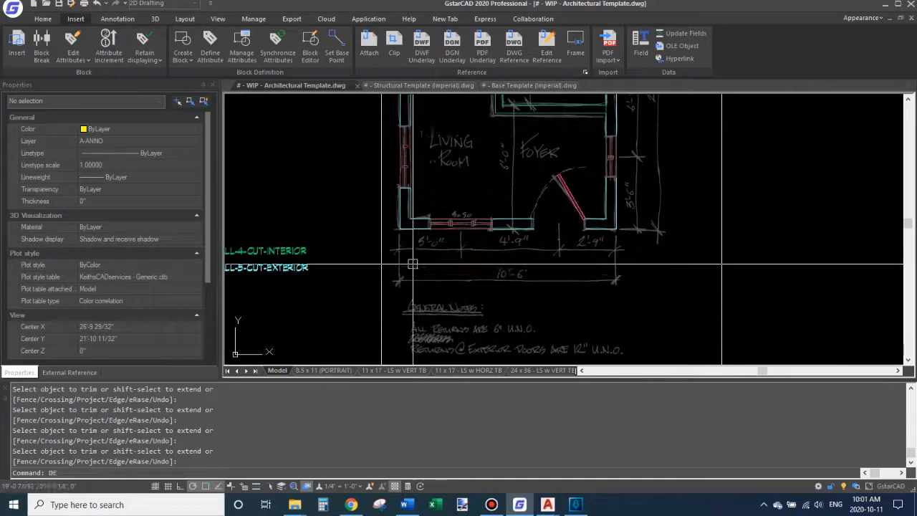
{"action": "key", "text": "Return"}
{"action": "scroll", "coordinate": [404, 248], "scroll_direction": "up", "scroll_amount": 4}
{"action": "left_click", "coordinate": [392, 201]}
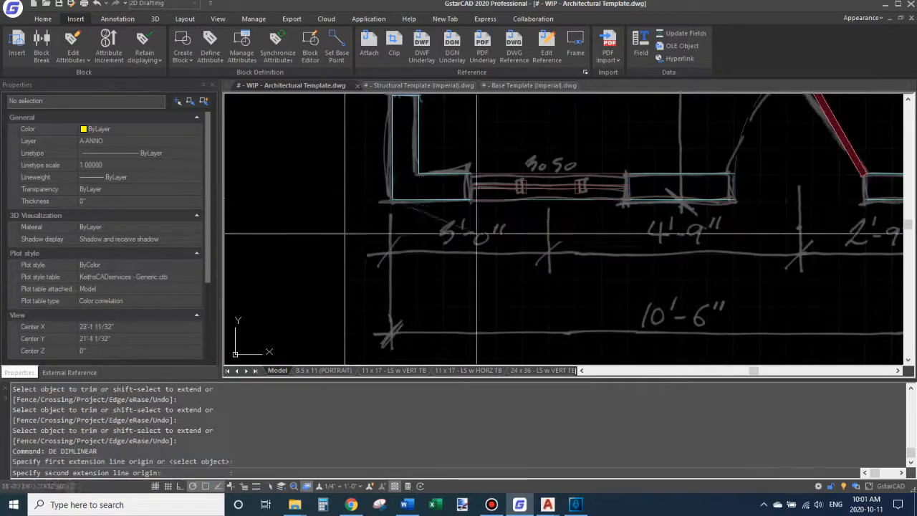
{"action": "scroll", "coordinate": [550, 189], "scroll_direction": "up", "scroll_amount": 3}
{"action": "left_click", "coordinate": [550, 192]}
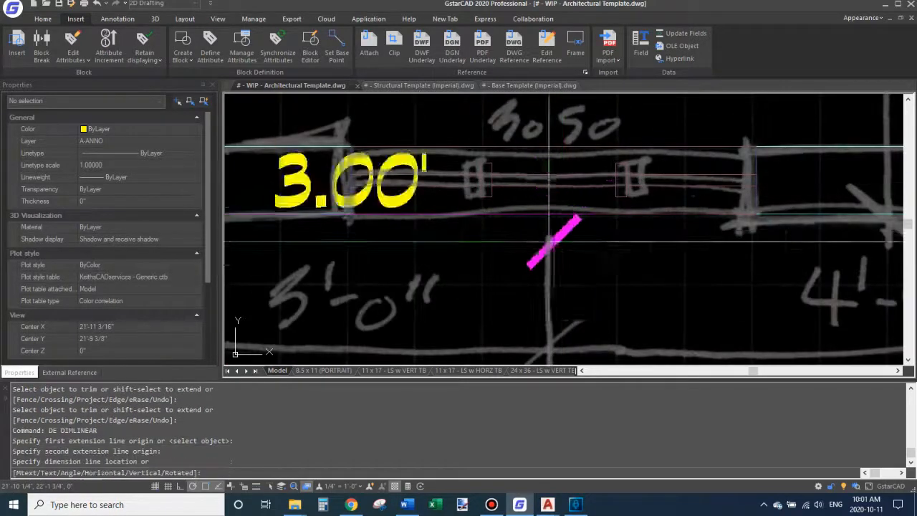
{"action": "scroll", "coordinate": [544, 236], "scroll_direction": "down", "scroll_amount": 3}
{"action": "left_click", "coordinate": [545, 288]}
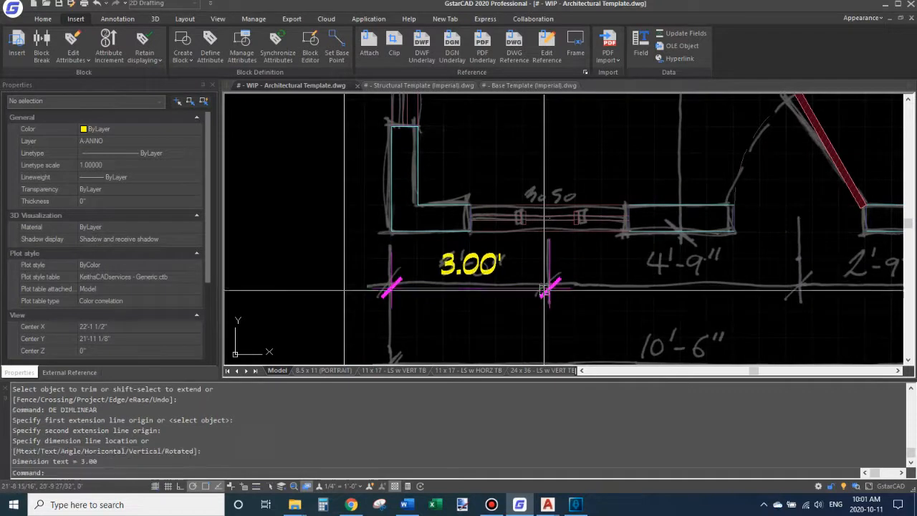
Make # - STANDARD the current dimension style.
{"action": "type", "text": "DIMSTLY"}
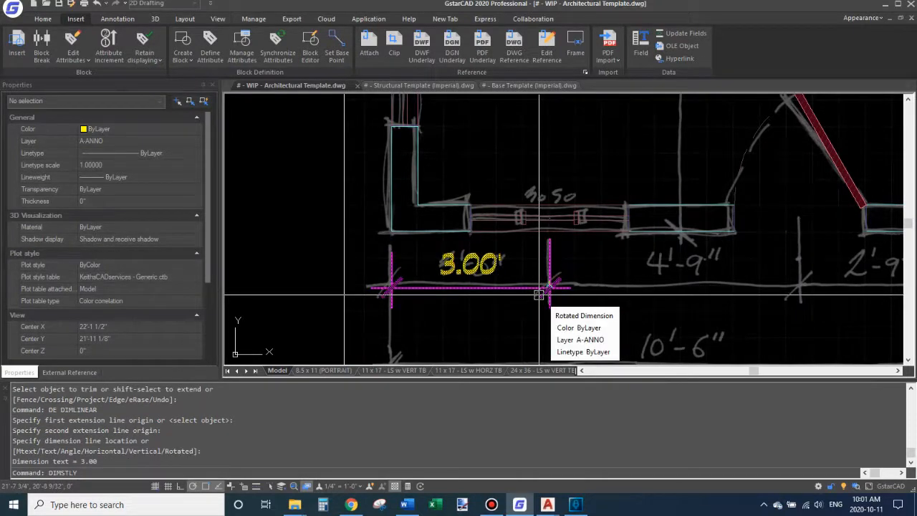
{"action": "type", "text": "LE"}
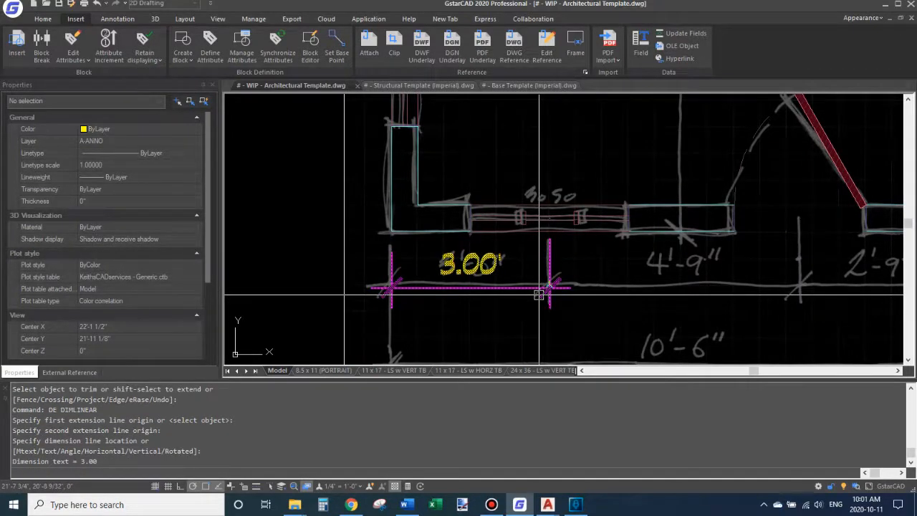
{"action": "key", "text": "Return"}
{"action": "double_click", "coordinate": [362, 203]}
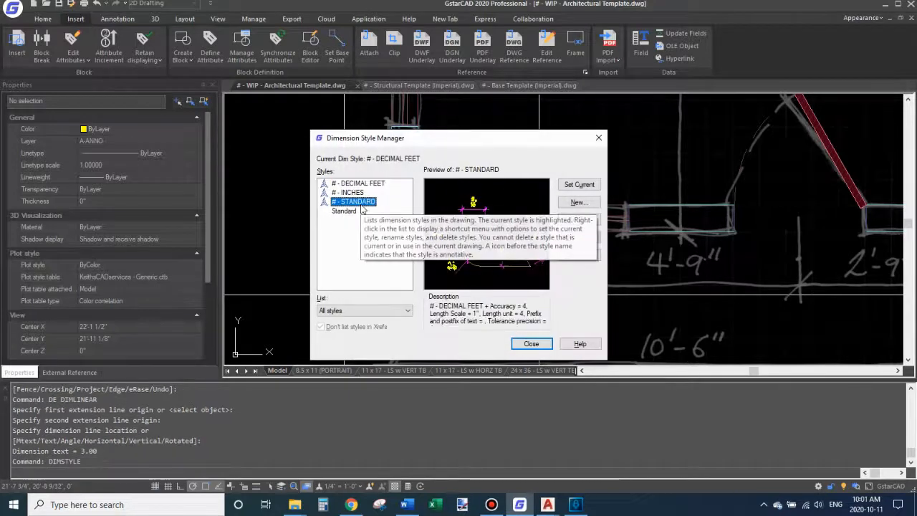
{"action": "left_click", "coordinate": [532, 343]}
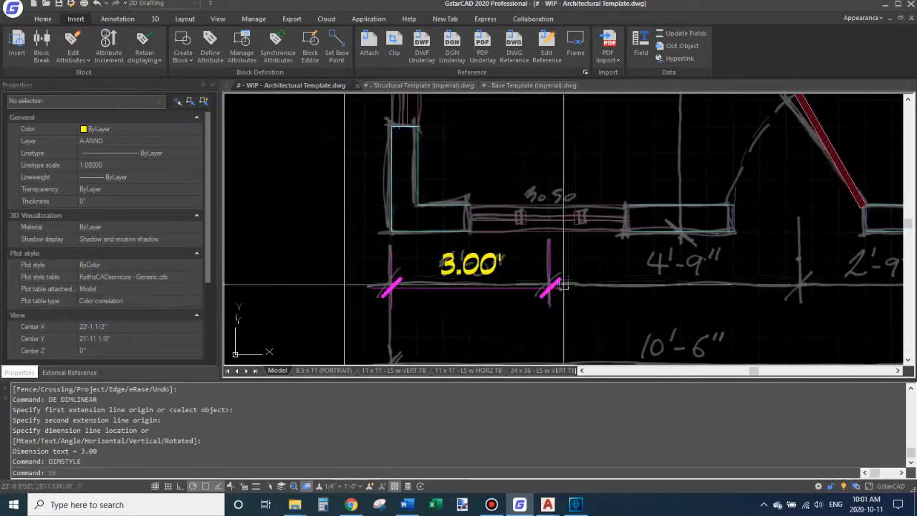
Add a linear dimension from the front window's centre to the middle of the front door opening, aligned with the first dimension.
{"action": "type", "text": "de"}
{"action": "key", "text": "Return"}
{"action": "scroll", "coordinate": [552, 215], "scroll_direction": "up", "scroll_amount": 4}
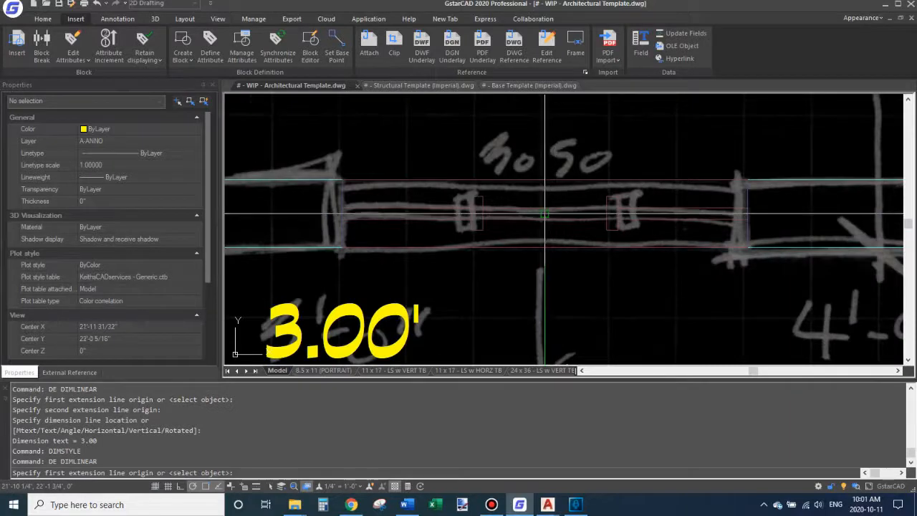
{"action": "left_click", "coordinate": [545, 214]}
{"action": "scroll", "coordinate": [573, 222], "scroll_direction": "down", "scroll_amount": 4}
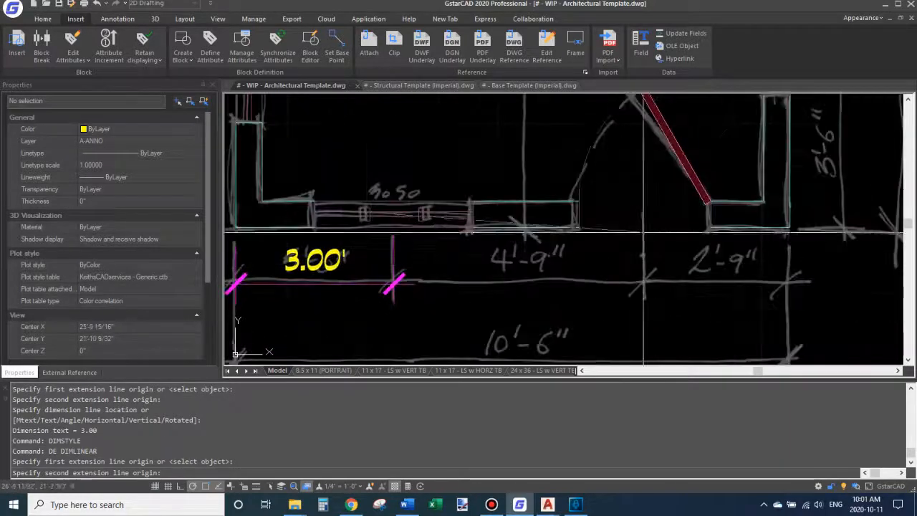
{"action": "left_click", "coordinate": [642, 231]}
{"action": "left_click", "coordinate": [422, 284]}
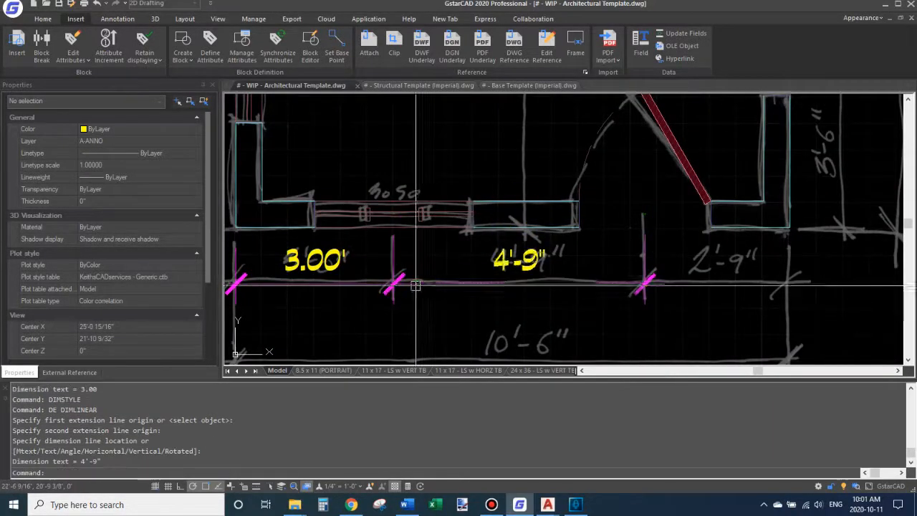
Match the properties of the window-to-door dimension onto the decimal-feet dimension at the living room corner.
{"action": "type", "text": "mm"}
{"action": "key", "text": "Return"}
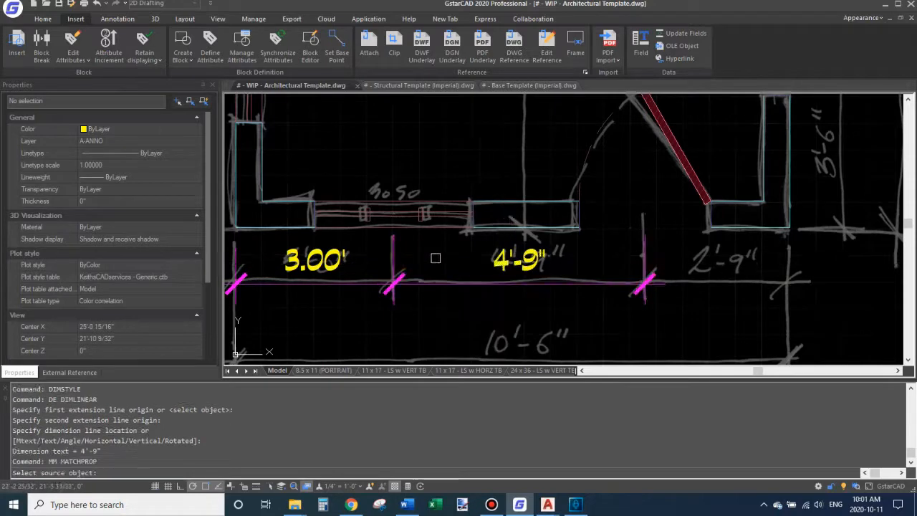
{"action": "left_click", "coordinate": [352, 280]}
{"action": "key", "text": "Return"}
Add a linear dimension from the middle of the front door opening to the foyer's outer corner, in line with the others.
{"action": "middle_click_drag", "start_coordinate": [488, 322], "coordinate": [329, 329]}
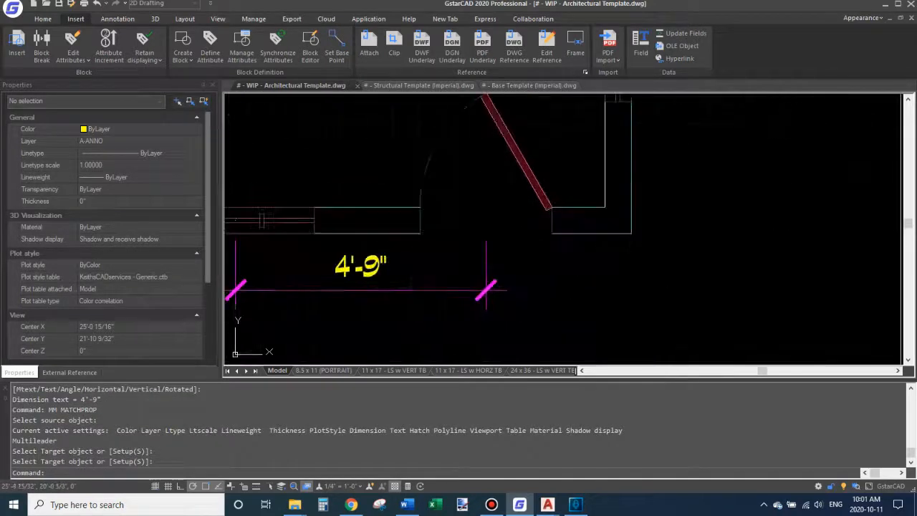
{"action": "type", "text": "de"}
{"action": "key", "text": "Return"}
{"action": "left_click", "coordinate": [484, 219]}
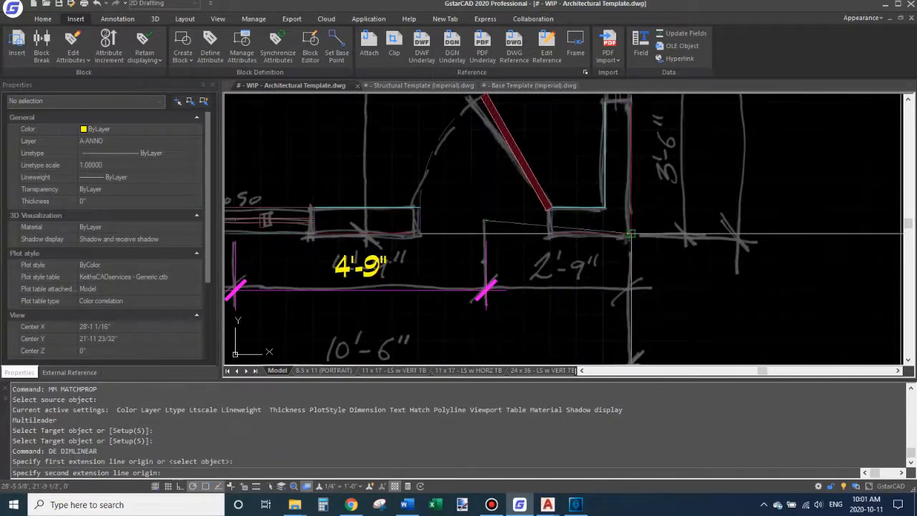
{"action": "left_click", "coordinate": [630, 233]}
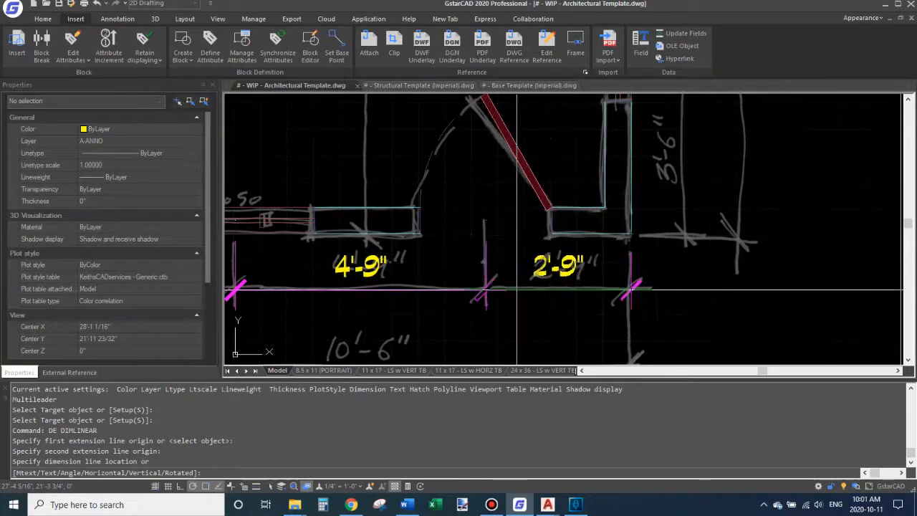
{"action": "left_click", "coordinate": [508, 291]}
Add a vertical linear dimension outside the foyer wall from its outer front corner to the centre of the foyer window.
{"action": "scroll", "coordinate": [578, 299], "scroll_direction": "down", "scroll_amount": 4}
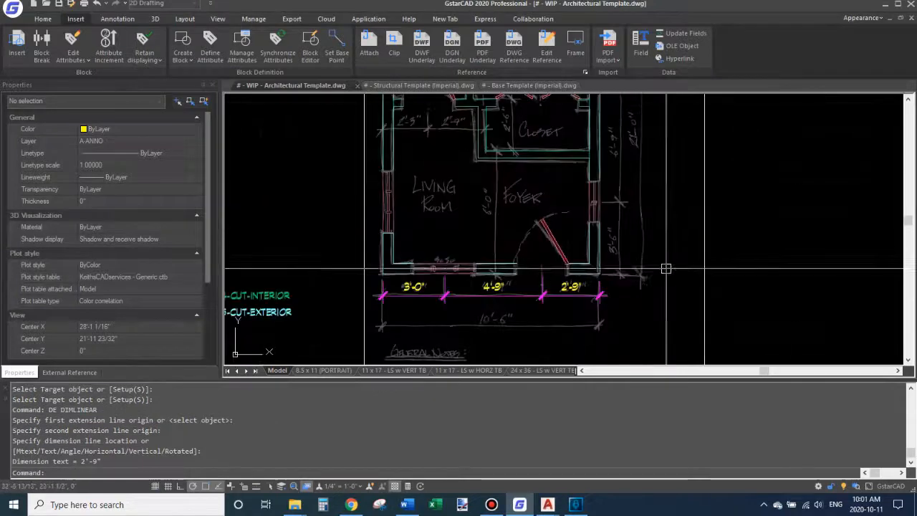
{"action": "middle_click_drag", "start_coordinate": [655, 260], "coordinate": [647, 293]}
{"action": "middle_click_drag", "start_coordinate": [698, 276], "coordinate": [680, 254]}
{"action": "type", "text": "DE"}
{"action": "key", "text": "Return"}
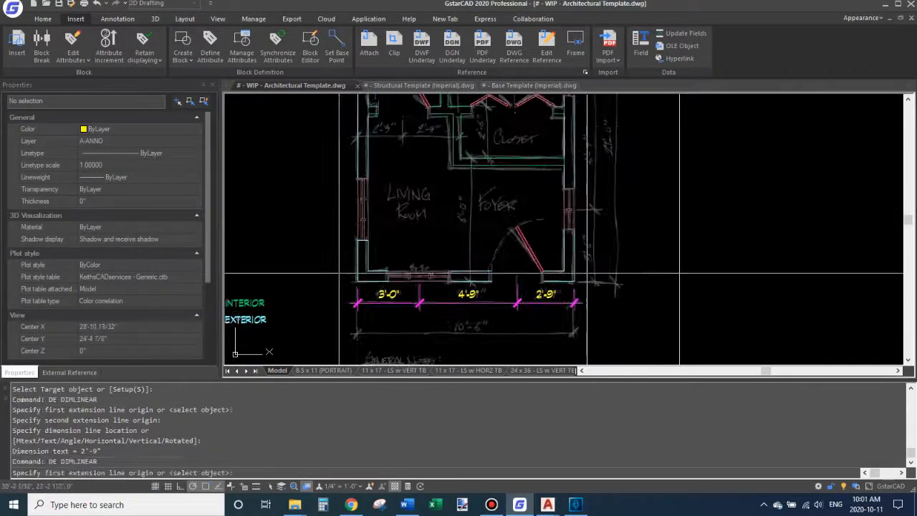
{"action": "scroll", "coordinate": [516, 229], "scroll_direction": "up", "scroll_amount": 8}
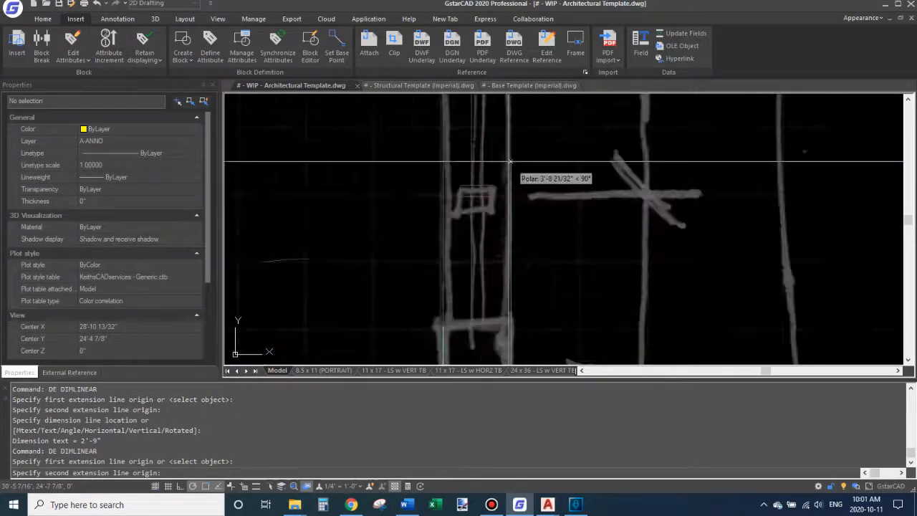
{"action": "left_click", "coordinate": [432, 237]}
{"action": "scroll", "coordinate": [432, 237], "scroll_direction": "down", "scroll_amount": 5}
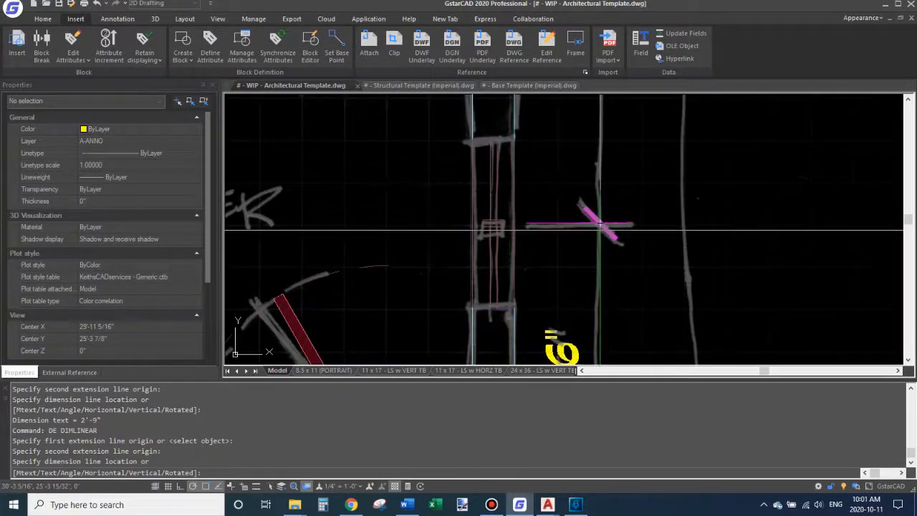
{"action": "left_click", "coordinate": [601, 231]}
Add a vertical linear dimension from the foyer window's centre to the bedroom window's centre, aligned with the previous vertical dimension.
{"action": "type", "text": "DE"}
{"action": "key", "text": "Return"}
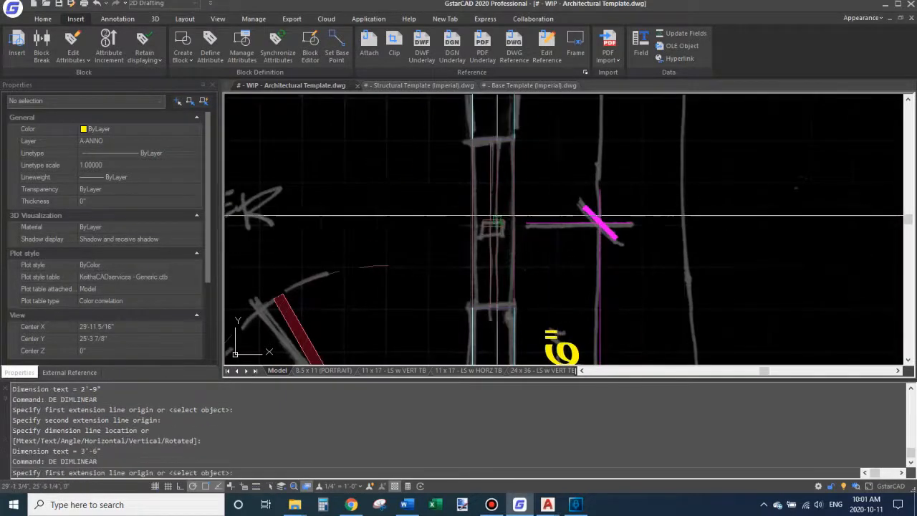
{"action": "scroll", "coordinate": [494, 231], "scroll_direction": "up", "scroll_amount": 3}
{"action": "left_click", "coordinate": [489, 236]}
{"action": "scroll", "coordinate": [490, 236], "scroll_direction": "down", "scroll_amount": 6}
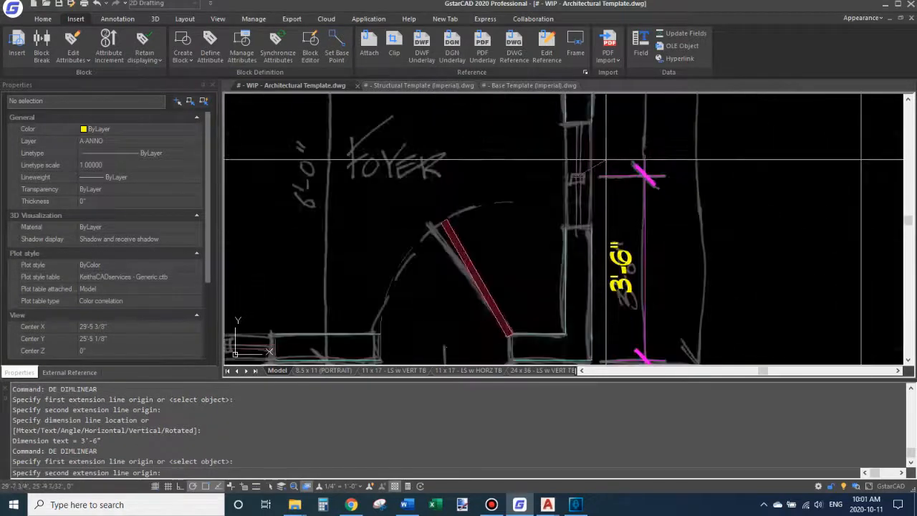
{"action": "scroll", "coordinate": [594, 253], "scroll_direction": "up", "scroll_amount": 2}
{"action": "middle_click_drag", "start_coordinate": [593, 252], "coordinate": [581, 263]}
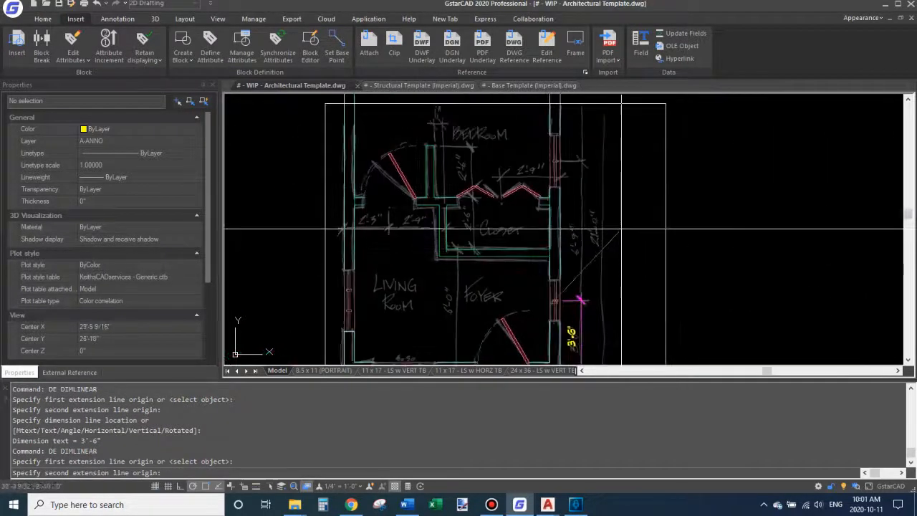
{"action": "scroll", "coordinate": [622, 226], "scroll_direction": "up", "scroll_amount": 8}
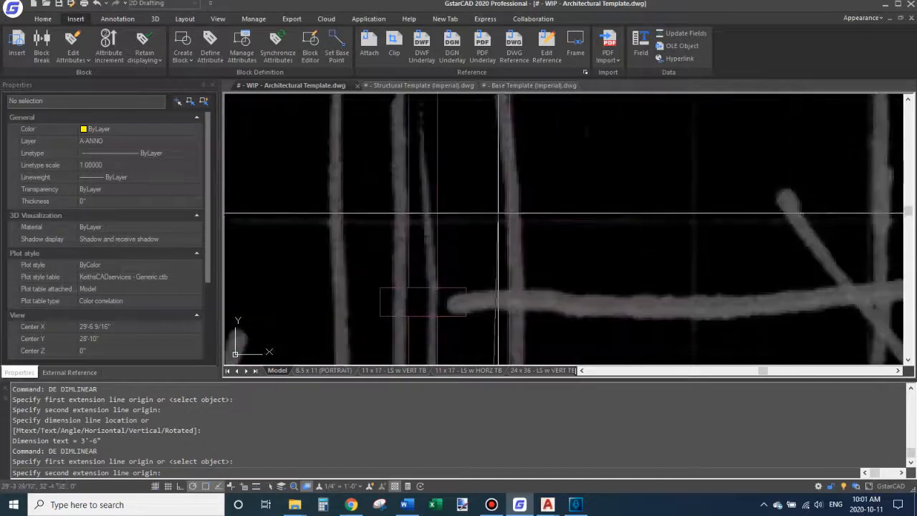
{"action": "left_click", "coordinate": [423, 301]}
{"action": "scroll", "coordinate": [423, 301], "scroll_direction": "down", "scroll_amount": 8}
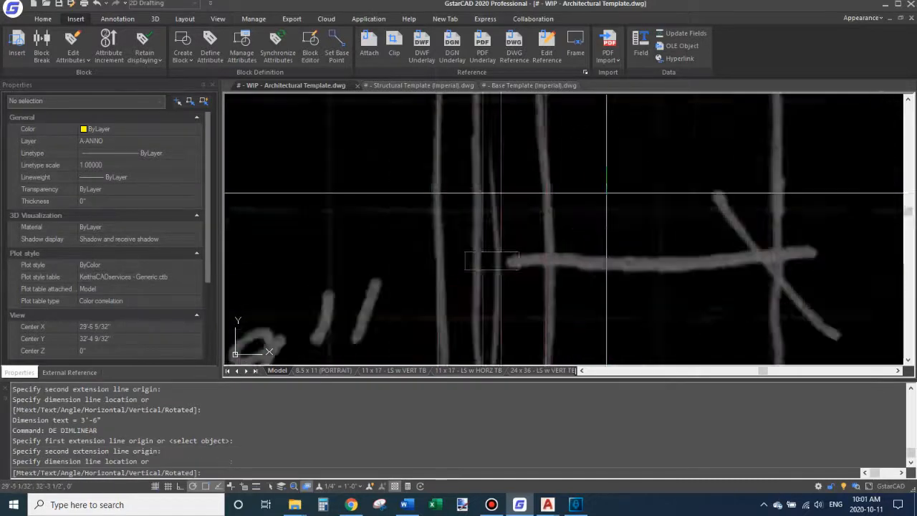
{"action": "scroll", "coordinate": [624, 335], "scroll_direction": "up", "scroll_amount": 6}
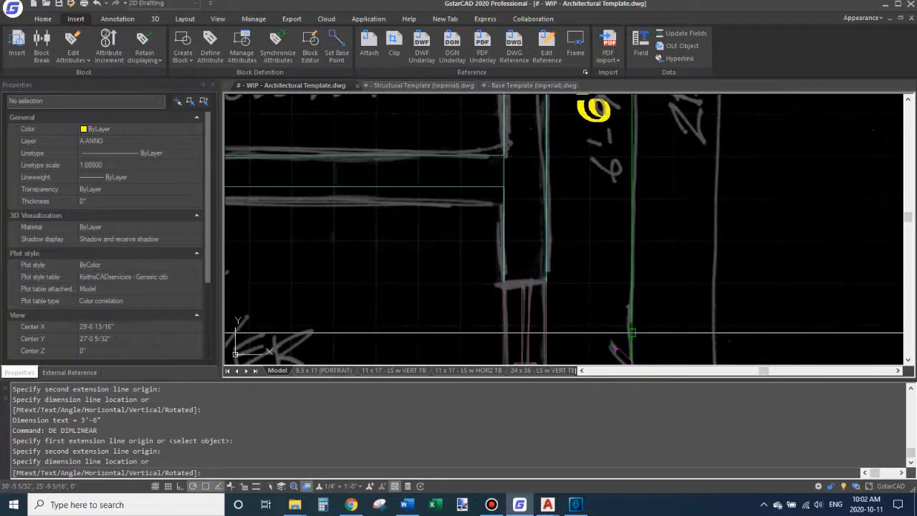
{"action": "left_click", "coordinate": [573, 307]}
Add a horizontal linear dimension from the exterior wall's outer face to the middle of the closet door opening, placed above the bifold doors.
{"action": "scroll", "coordinate": [576, 286], "scroll_direction": "down", "scroll_amount": 6}
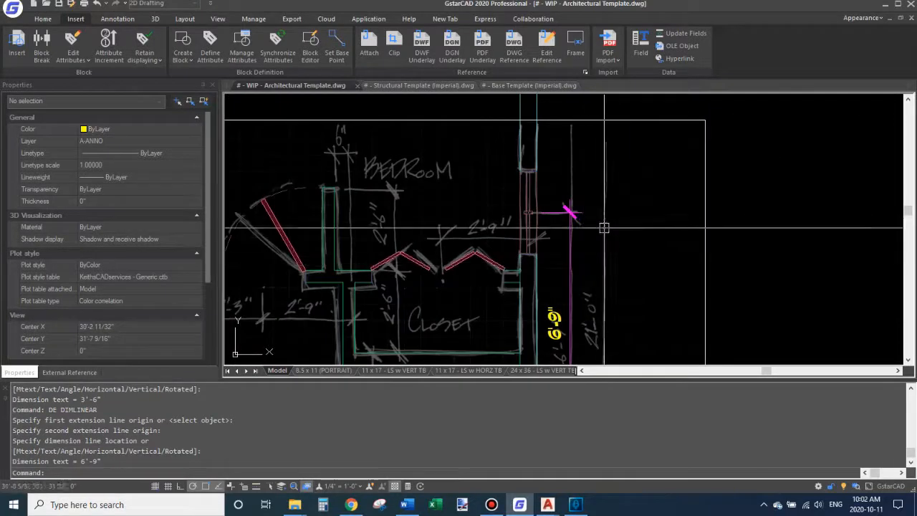
{"action": "scroll", "coordinate": [553, 208], "scroll_direction": "up", "scroll_amount": 3}
{"action": "type", "text": "de"}
{"action": "key", "text": "space"}
{"action": "scroll", "coordinate": [573, 201], "scroll_direction": "up", "scroll_amount": 4}
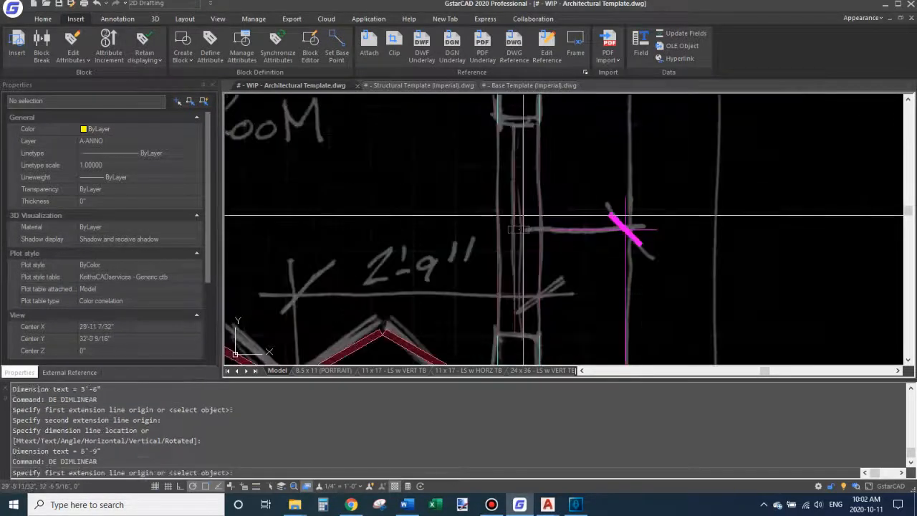
{"action": "scroll", "coordinate": [589, 178], "scroll_direction": "down", "scroll_amount": 4}
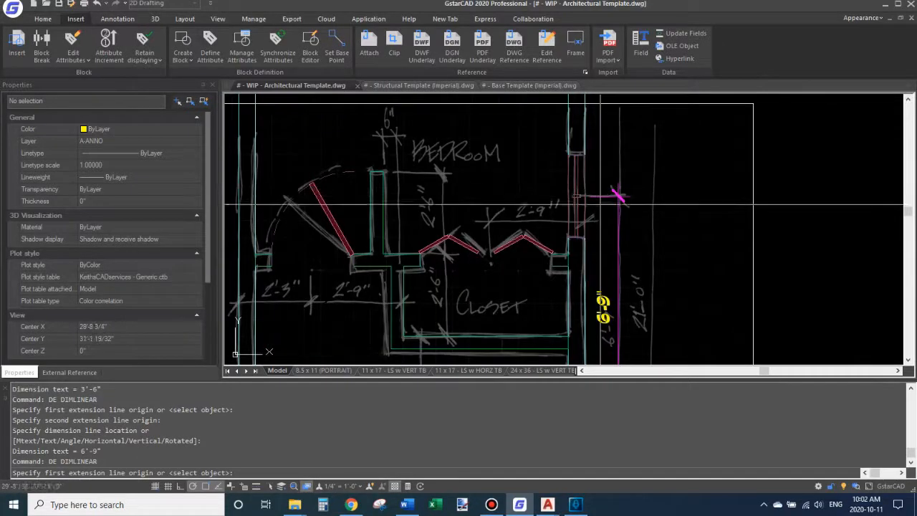
{"action": "scroll", "coordinate": [600, 206], "scroll_direction": "up", "scroll_amount": 2}
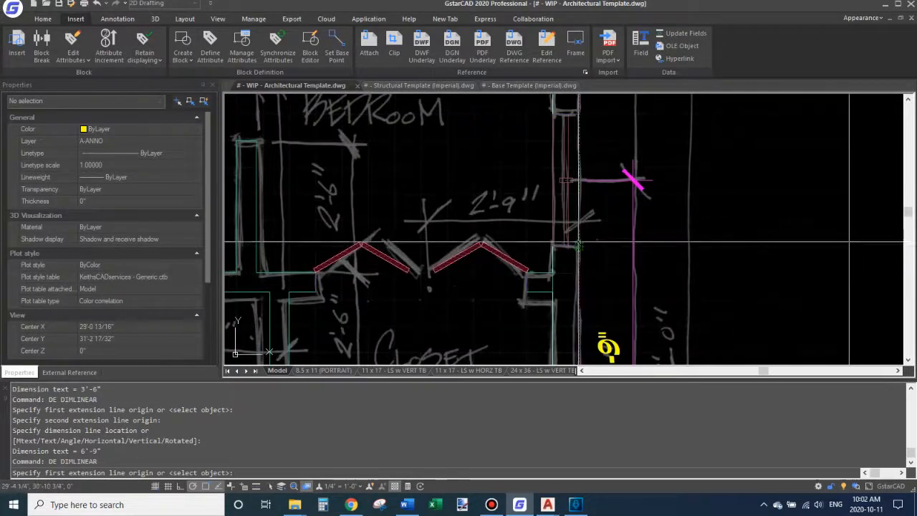
{"action": "left_click", "coordinate": [579, 283]}
{"action": "left_click", "coordinate": [422, 284]}
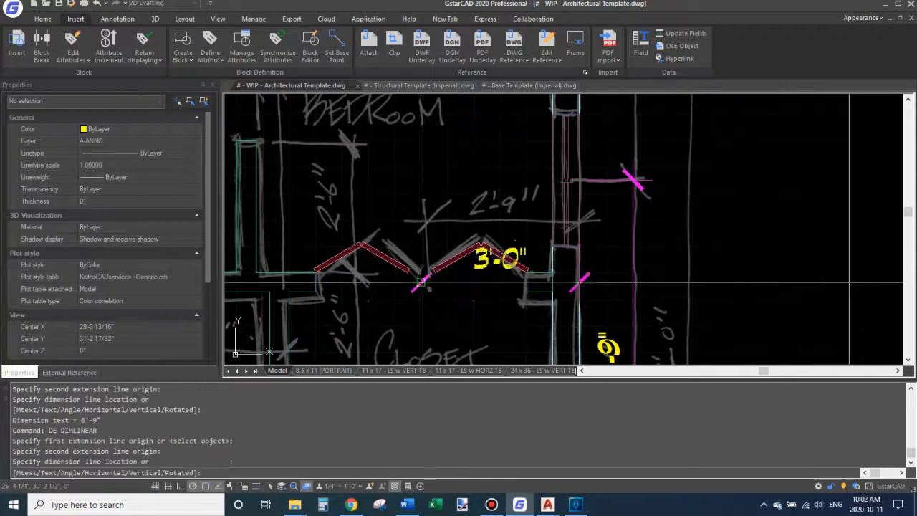
{"action": "left_click", "coordinate": [487, 199]}
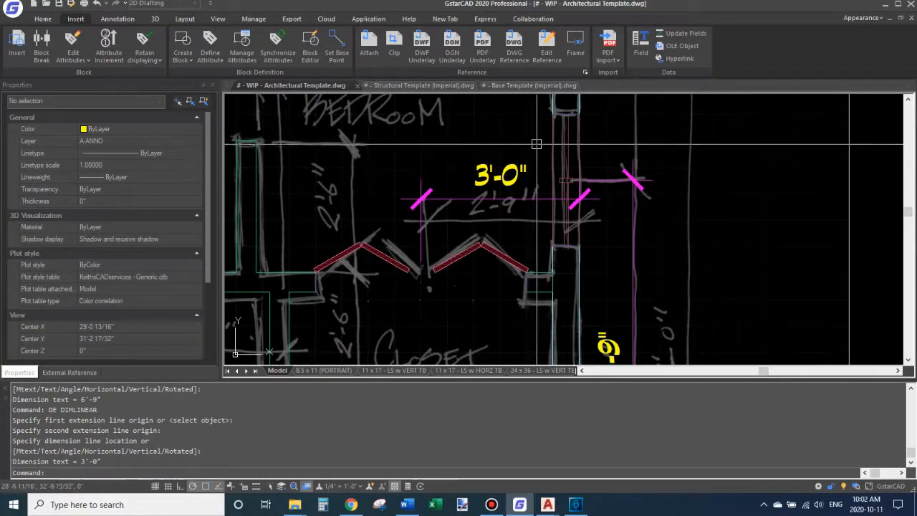
Stretch the closet's bifold doors, opening jambs and attached dimension 3 inches toward the right exterior wall.
{"action": "left_click", "coordinate": [311, 344]}
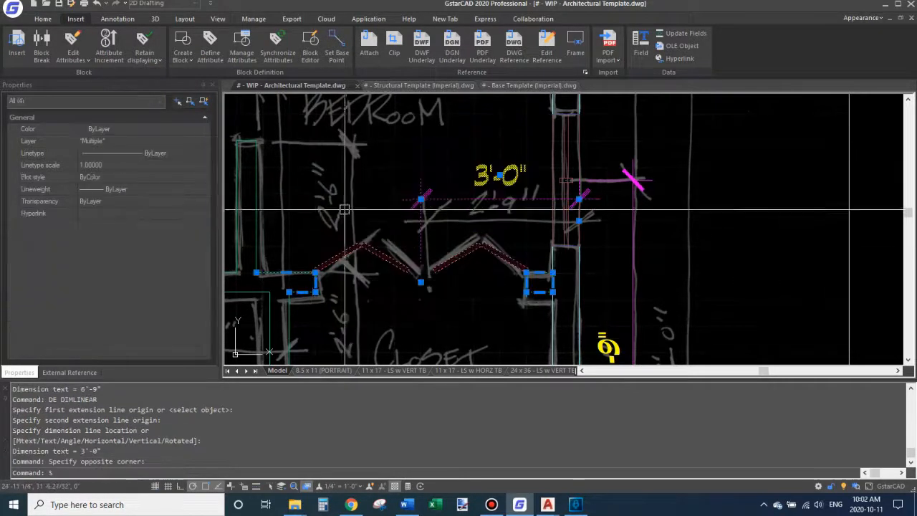
{"action": "type", "text": "s"}
{"action": "key", "text": "Return"}
{"action": "left_click", "coordinate": [342, 208]}
{"action": "type", "text": "3"}
{"action": "key", "text": "Return"}
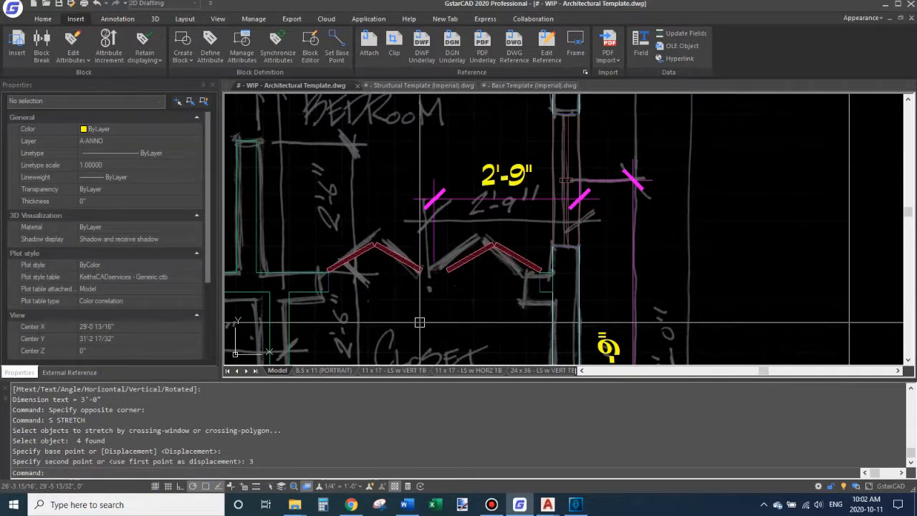
Add a vertical linear dimension from the free end of the bedroom stub wall to the bedroom-side face of the closet's front wall.
{"action": "scroll", "coordinate": [489, 227], "scroll_direction": "down", "scroll_amount": 2}
{"action": "middle_click_drag", "start_coordinate": [487, 225], "coordinate": [595, 188]}
{"action": "type", "text": "de"}
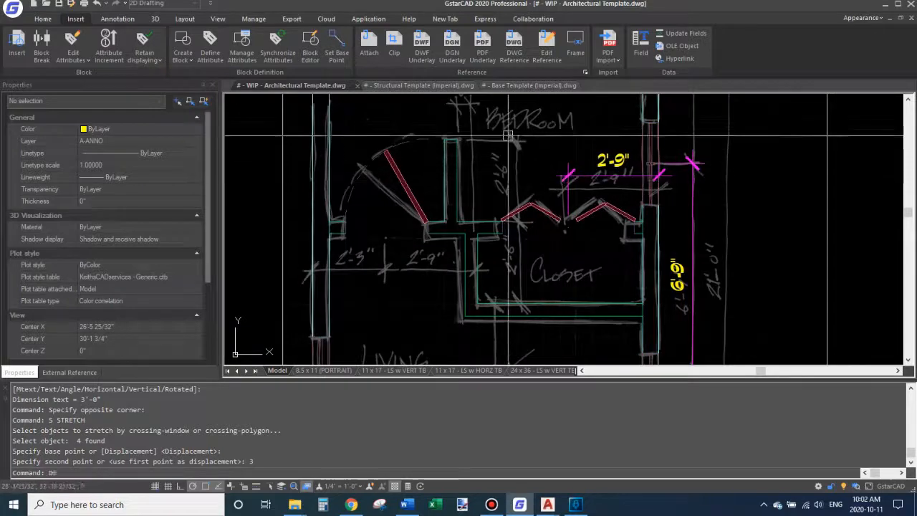
{"action": "key", "text": "Return"}
{"action": "scroll", "coordinate": [459, 136], "scroll_direction": "up", "scroll_amount": 2}
{"action": "left_click", "coordinate": [446, 144]}
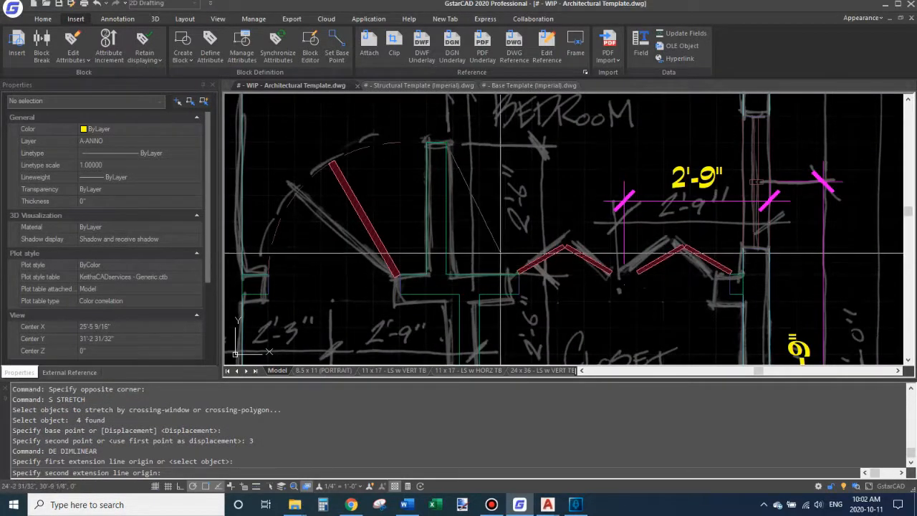
{"action": "left_click", "coordinate": [520, 276]}
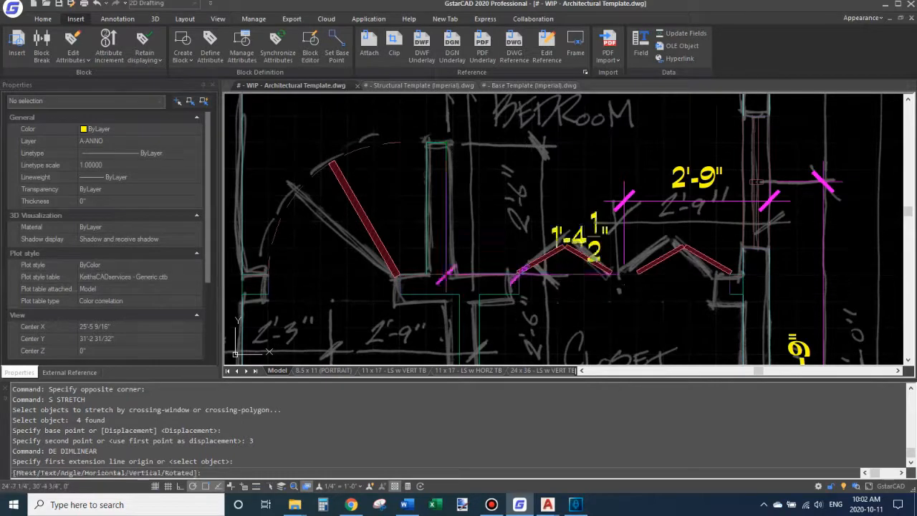
{"action": "left_click", "coordinate": [582, 191]}
Add a vertical linear dimension from the closet's front wall to the foyer-side face of its back wall, in line with the previous vertical dimension.
{"action": "middle_click_drag", "start_coordinate": [538, 282], "coordinate": [470, 124]}
{"action": "type", "text": "DE"}
{"action": "key", "text": "space"}
{"action": "left_click", "coordinate": [505, 231]}
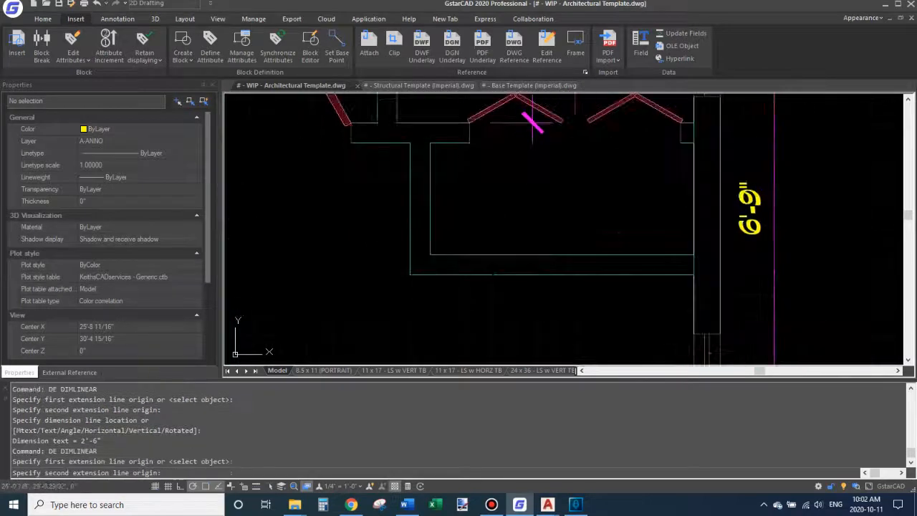
{"action": "left_click", "coordinate": [469, 275]}
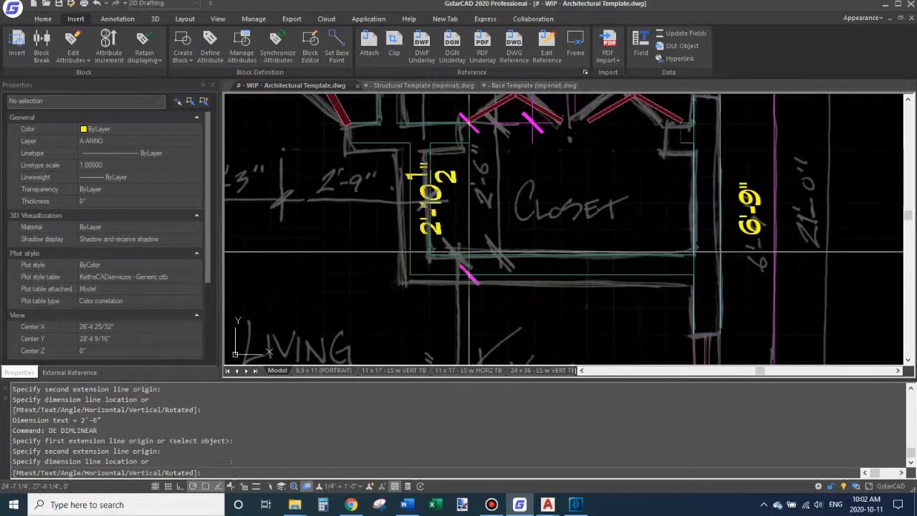
{"action": "middle_click_drag", "start_coordinate": [551, 159], "coordinate": [523, 232]}
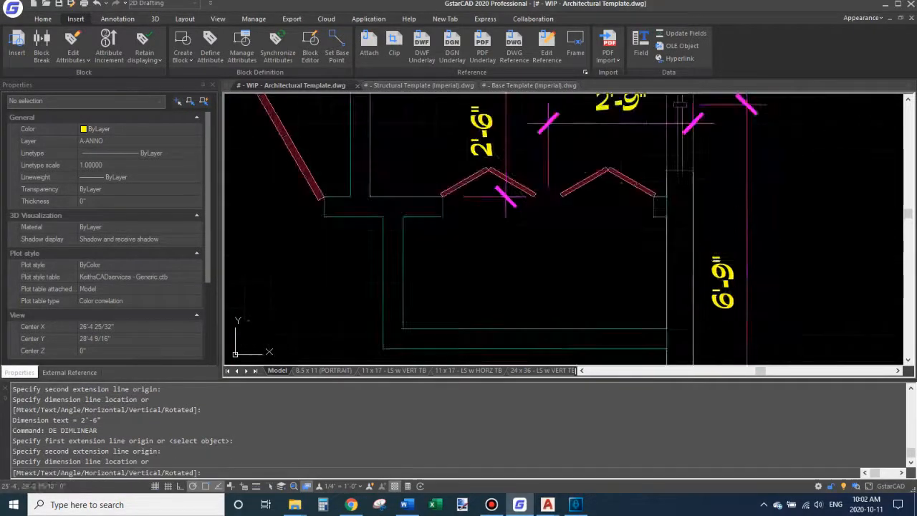
{"action": "left_click", "coordinate": [505, 228]}
{"action": "middle_click_drag", "start_coordinate": [547, 282], "coordinate": [542, 238]}
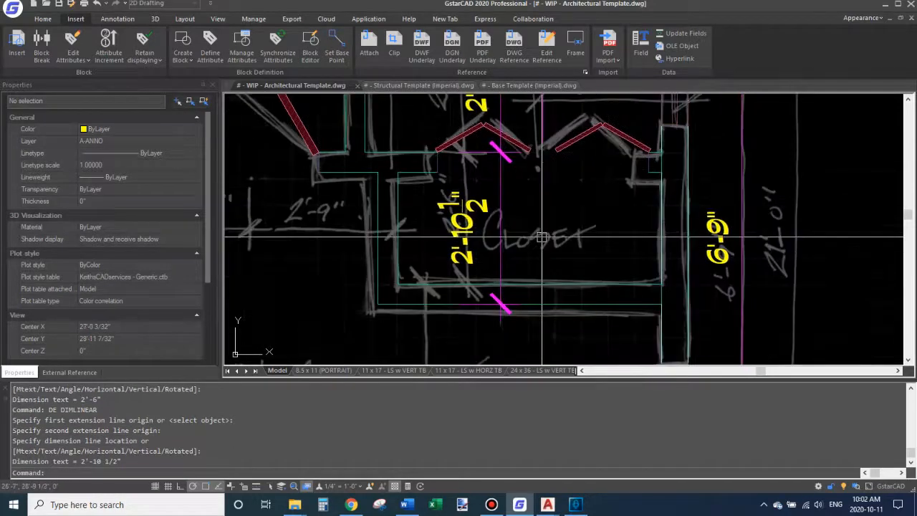
Move the end of the closet depth dimension onto the closet-side face of the back wall.
{"action": "left_click", "coordinate": [542, 237]}
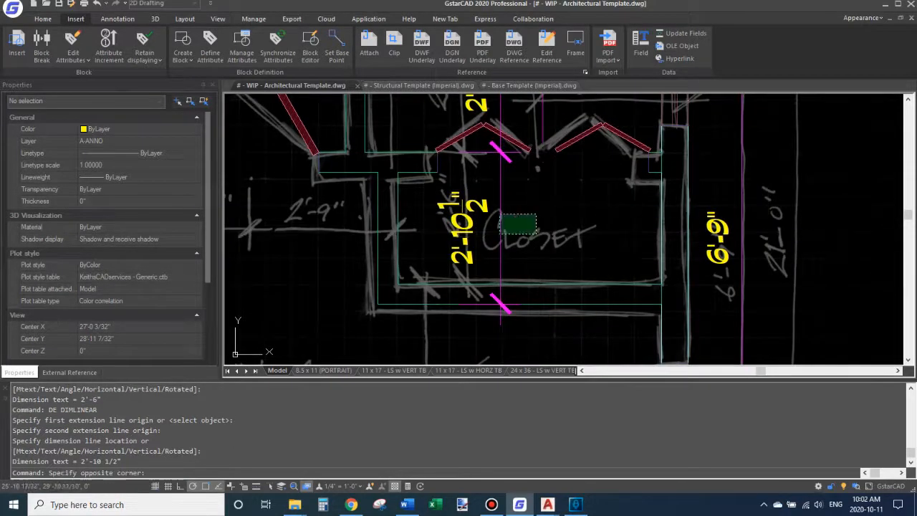
{"action": "left_click", "coordinate": [457, 277]}
{"action": "left_click", "coordinate": [438, 303]}
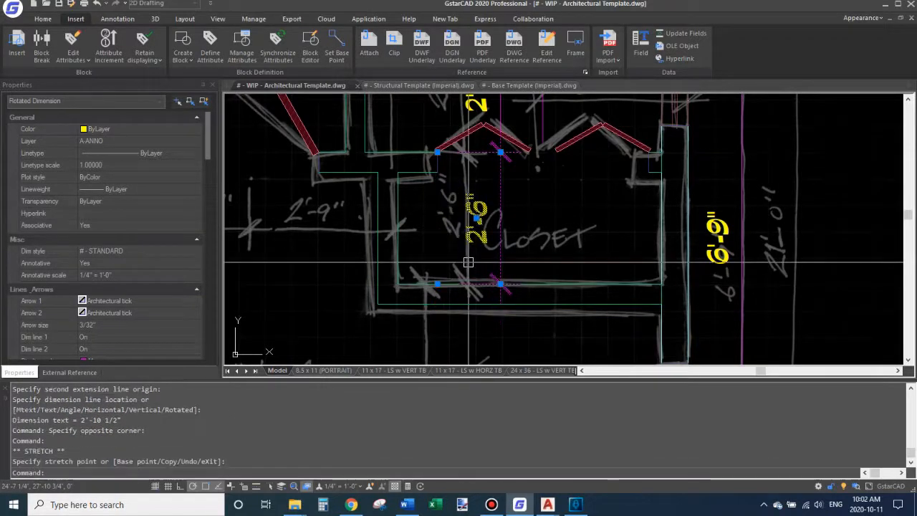
{"action": "key", "text": "Escape"}
{"action": "key", "text": "Escape"}
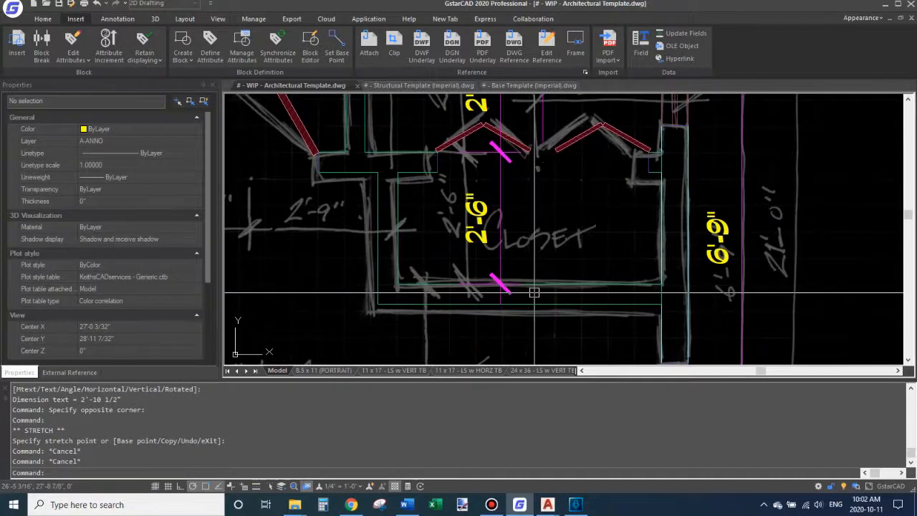
Move the end of the closet depth dimension to the midpoint between the back wall's two faces, using the M2P snap.
{"action": "scroll", "coordinate": [533, 294], "scroll_direction": "up", "scroll_amount": 1}
{"action": "left_click", "coordinate": [491, 286]}
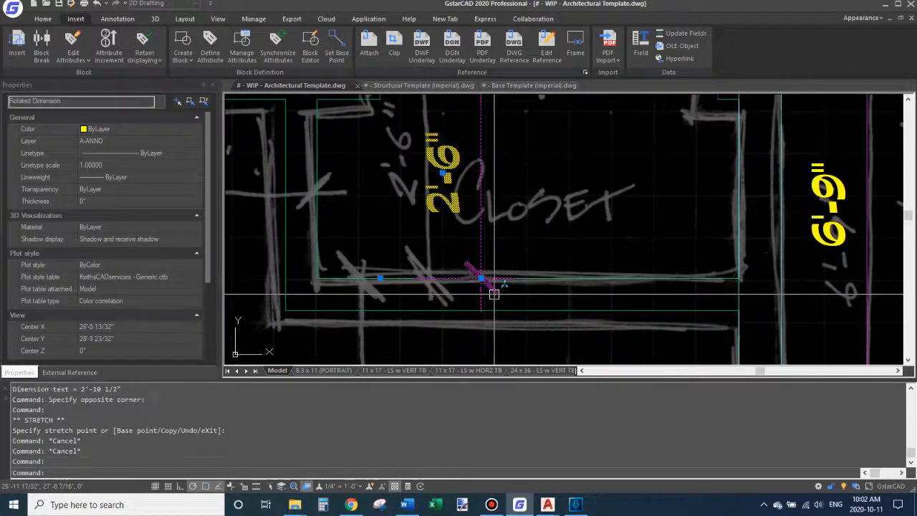
{"action": "left_click", "coordinate": [380, 278]}
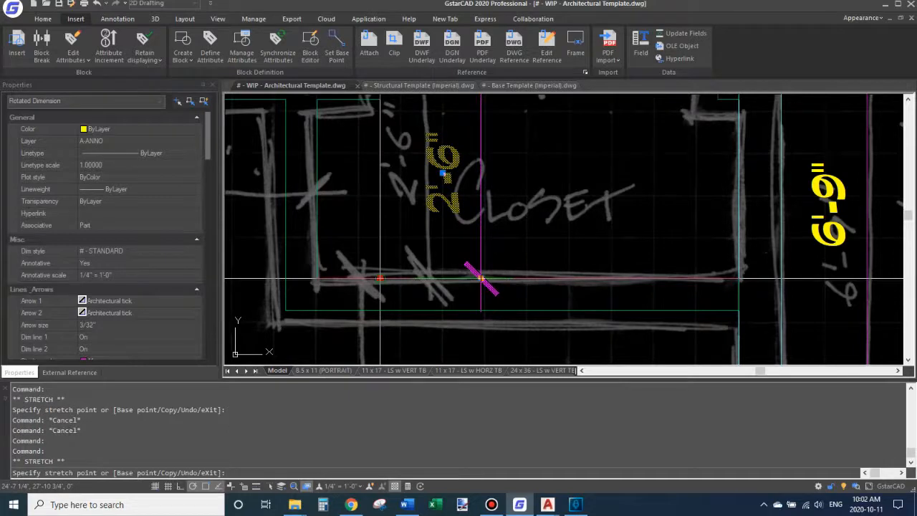
{"action": "type", "text": "m2p"}
{"action": "key", "text": "Return"}
{"action": "left_click", "coordinate": [379, 278]}
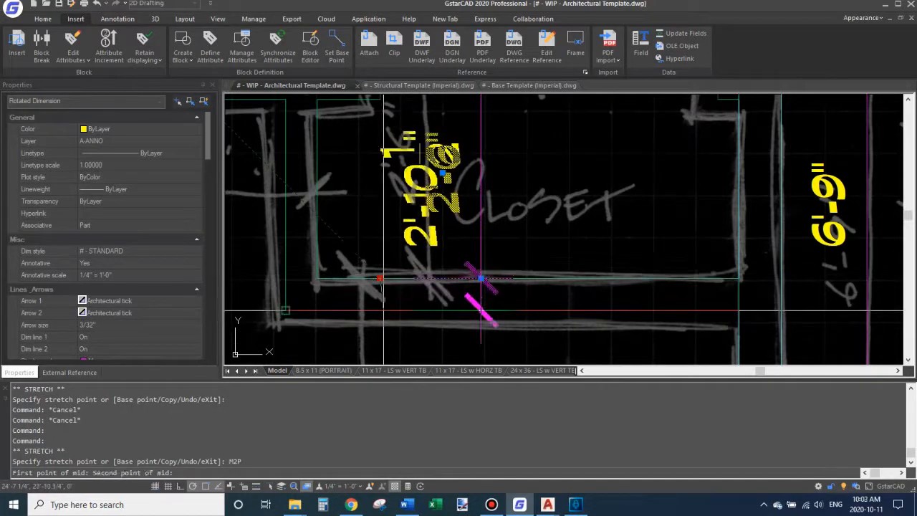
{"action": "left_click", "coordinate": [481, 311]}
{"action": "scroll", "coordinate": [551, 233], "scroll_direction": "down", "scroll_amount": 3}
{"action": "key", "text": "Escape"}
{"action": "key", "text": "Escape"}
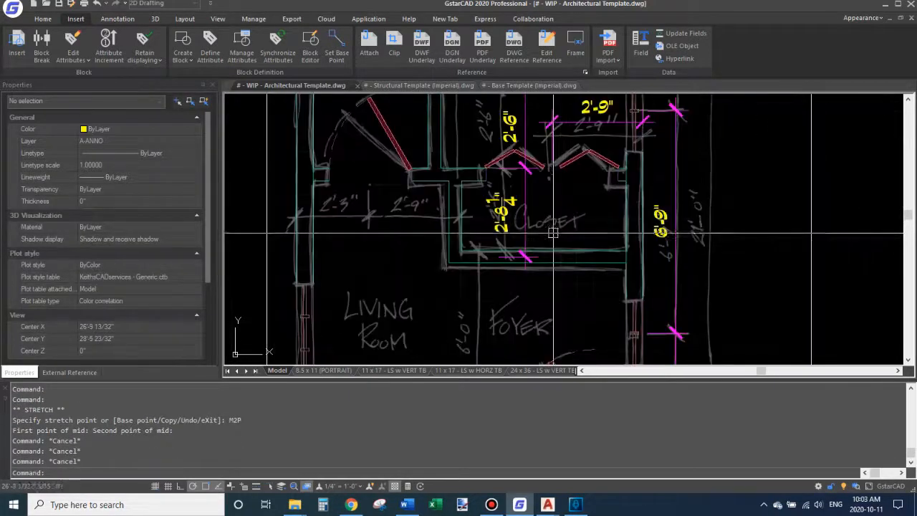
Add a vertical linear dimension from the centre of the closet's back wall to the front exterior wall's outer face, aligned with the closet depth dimension.
{"action": "middle_click_drag", "start_coordinate": [551, 229], "coordinate": [543, 247]}
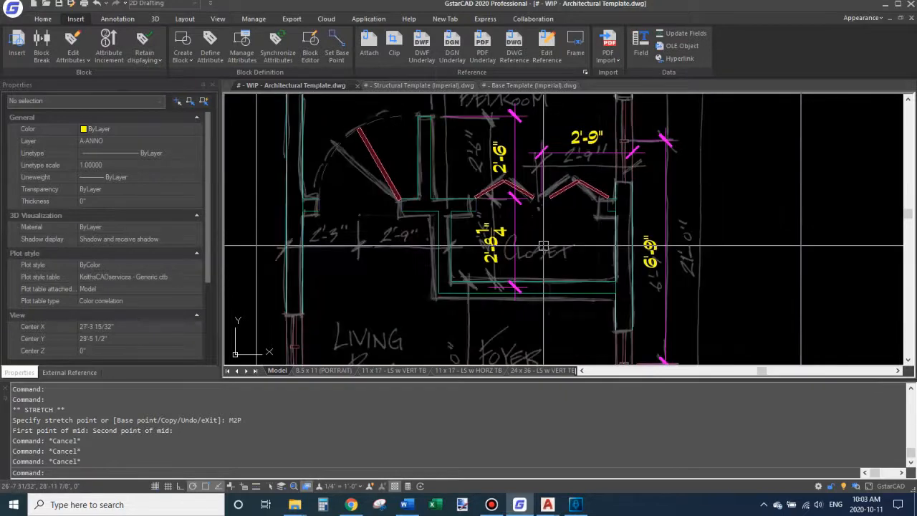
{"action": "key", "text": "Return"}
{"action": "scroll", "coordinate": [488, 290], "scroll_direction": "up", "scroll_amount": 4}
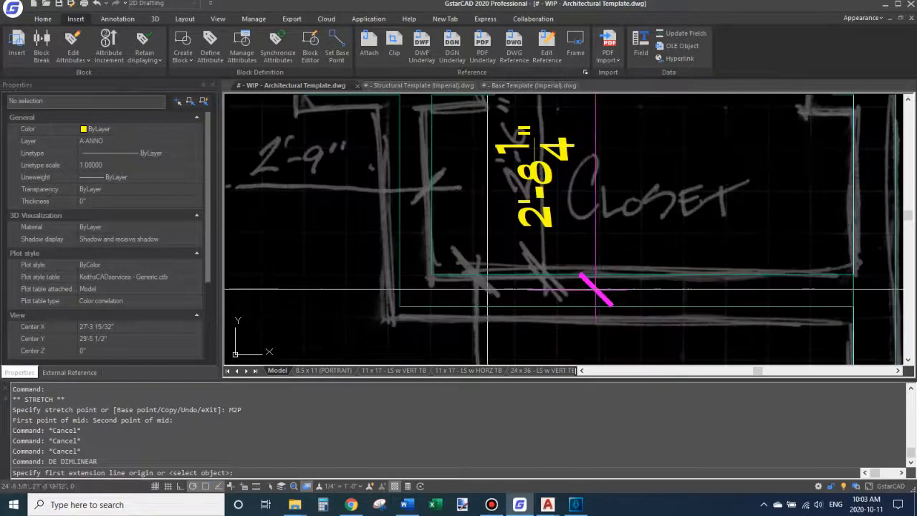
{"action": "left_click", "coordinate": [595, 290]}
{"action": "scroll", "coordinate": [596, 286], "scroll_direction": "down", "scroll_amount": 4}
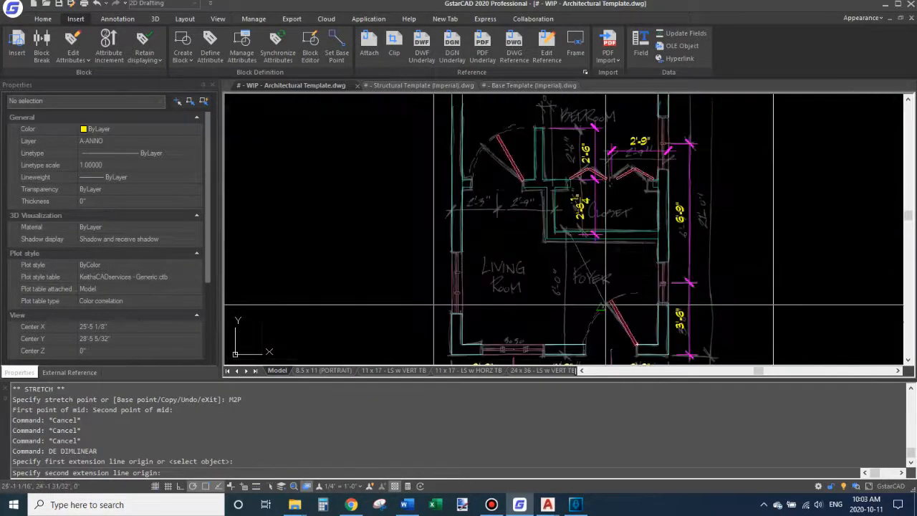
{"action": "scroll", "coordinate": [591, 250], "scroll_direction": "up", "scroll_amount": 3}
{"action": "scroll", "coordinate": [590, 250], "scroll_direction": "up", "scroll_amount": 3}
{"action": "scroll", "coordinate": [538, 284], "scroll_direction": "down", "scroll_amount": 2}
{"action": "scroll", "coordinate": [538, 304], "scroll_direction": "down", "scroll_amount": 1}
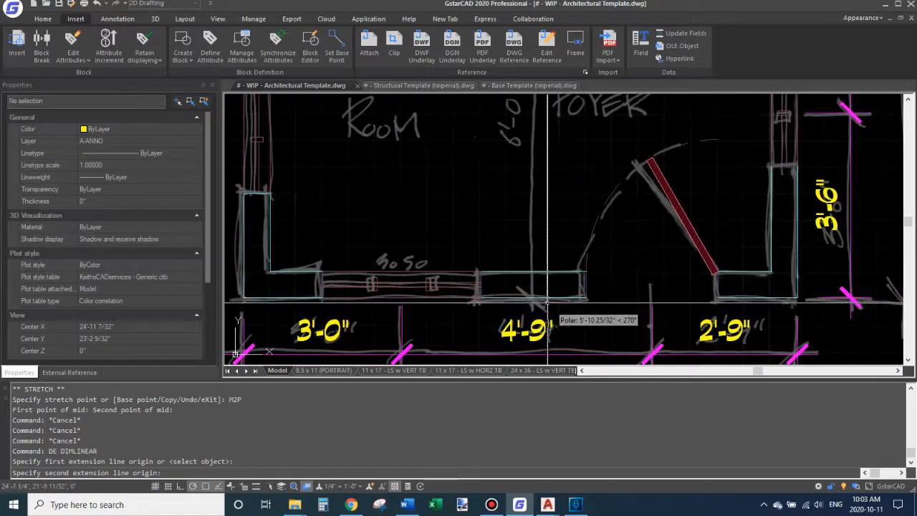
{"action": "left_click", "coordinate": [547, 304]}
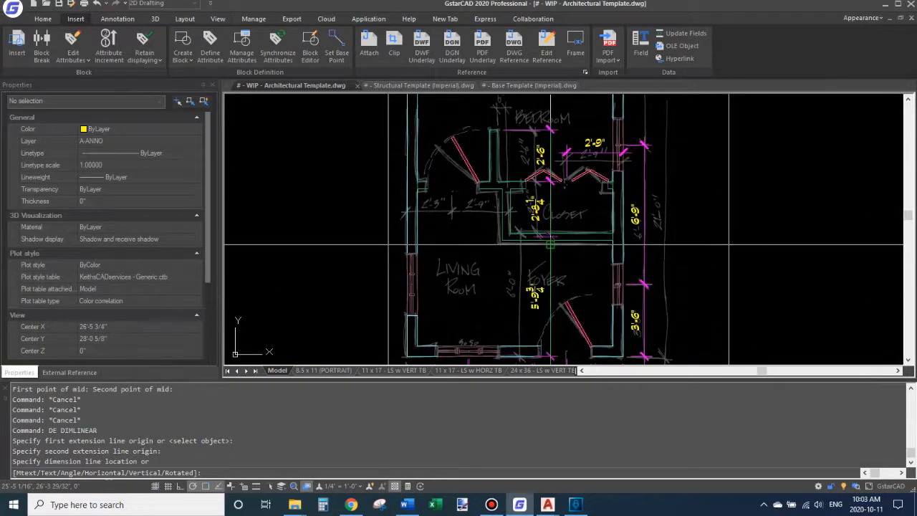
{"action": "left_click", "coordinate": [546, 255]}
{"action": "scroll", "coordinate": [546, 251], "scroll_direction": "up", "scroll_amount": 2}
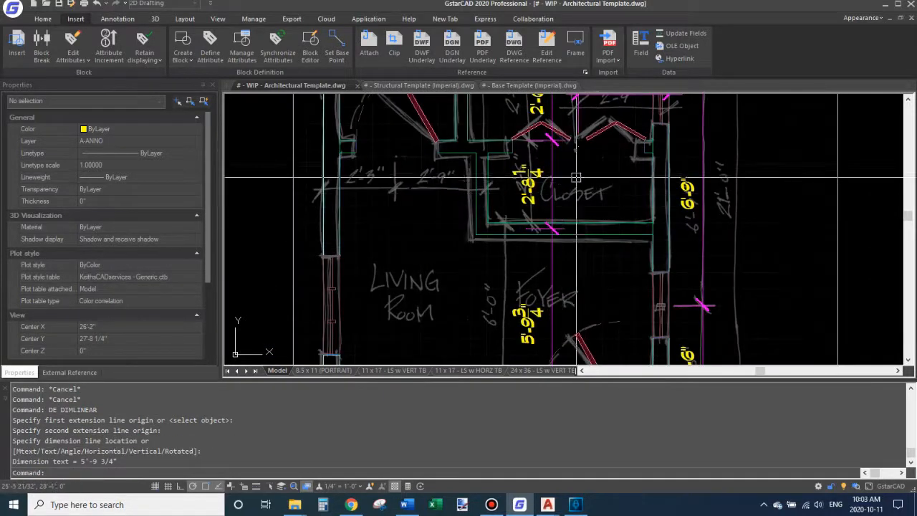
{"action": "left_click", "coordinate": [538, 212]}
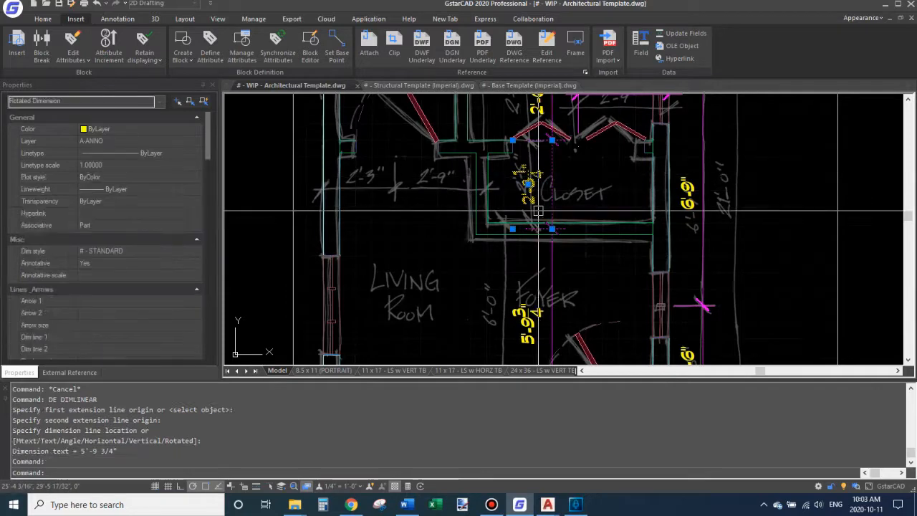
{"action": "key", "text": "Escape"}
{"action": "key", "text": "Escape"}
{"action": "key", "text": "Escape"}
Add a horizontal linear dimension below the bedroom door, from the left exterior wall's outer face to the centre of the door opening.
{"action": "middle_click_drag", "start_coordinate": [382, 193], "coordinate": [437, 255]}
{"action": "key", "text": "Return"}
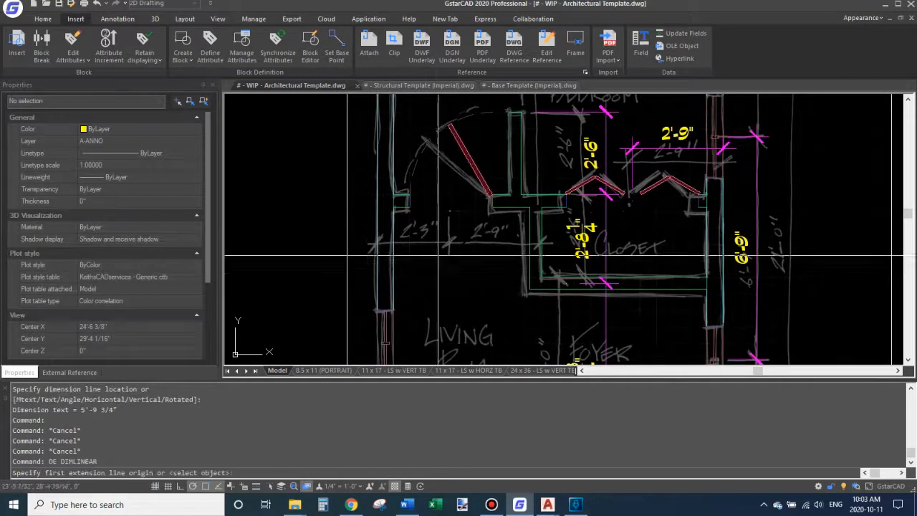
{"action": "type", "text": "m2p"}
{"action": "key", "text": "Return"}
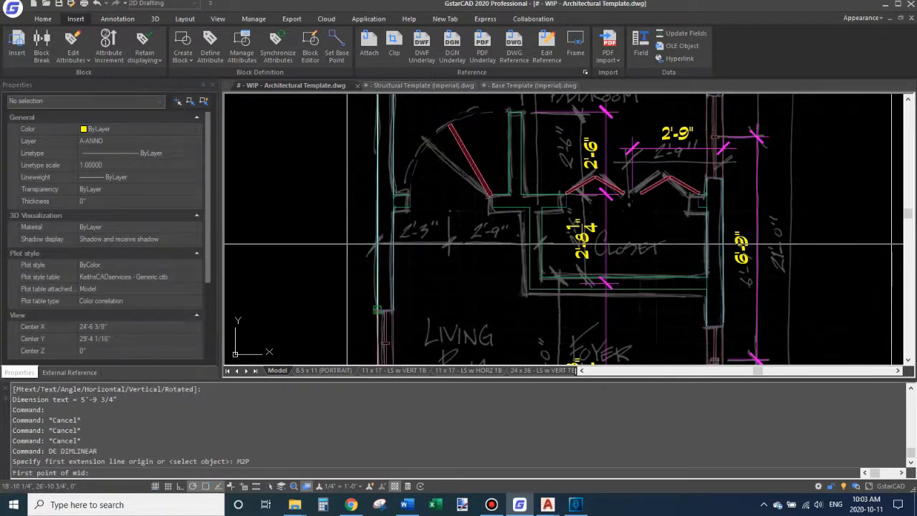
{"action": "type", "text": "nea"}
{"action": "key", "text": "Return"}
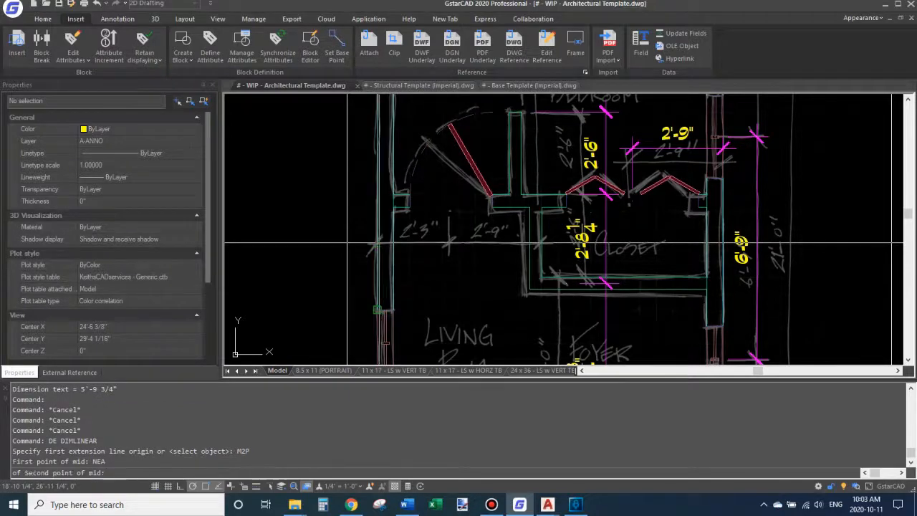
{"action": "type", "text": "nea"}
{"action": "key", "text": "Return"}
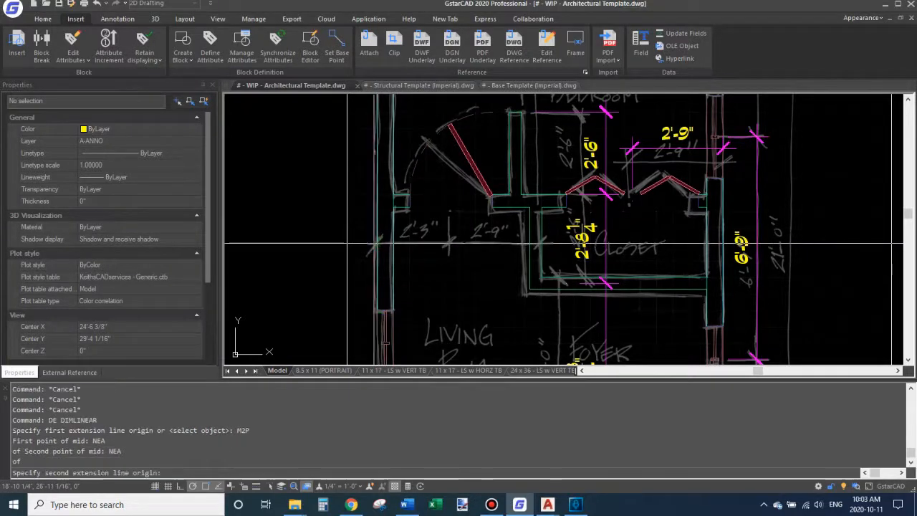
{"action": "left_click", "coordinate": [451, 202]}
{"action": "left_click", "coordinate": [452, 201]}
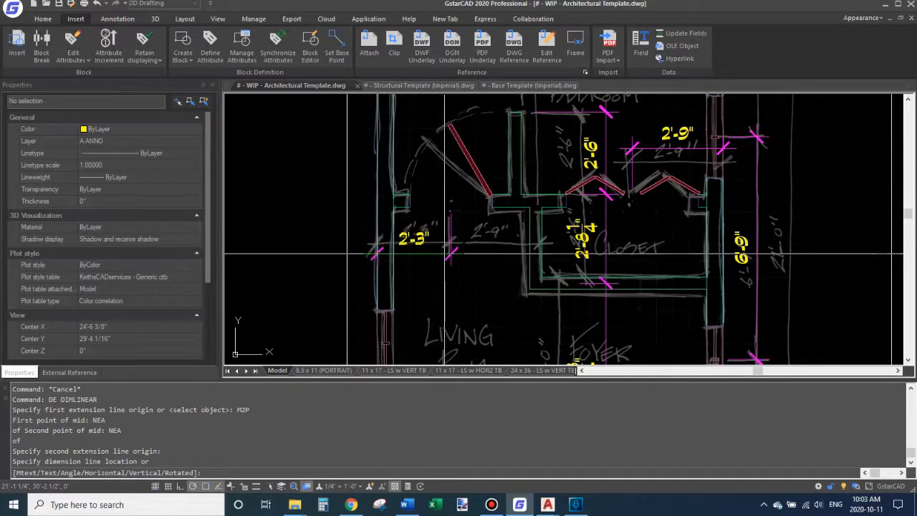
{"action": "left_click", "coordinate": [460, 252]}
Add a horizontal linear dimension from the bedroom door opening's centre to the closet-side face of the closet's side wall, in line with the previous one.
{"action": "type", "text": "de"}
{"action": "key", "text": "Return"}
{"action": "left_click", "coordinate": [450, 201]}
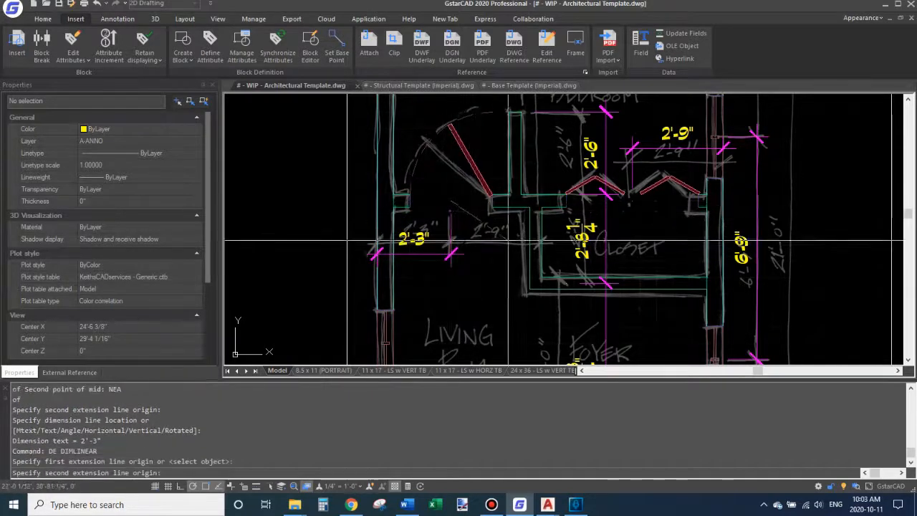
{"action": "left_click", "coordinate": [542, 242]}
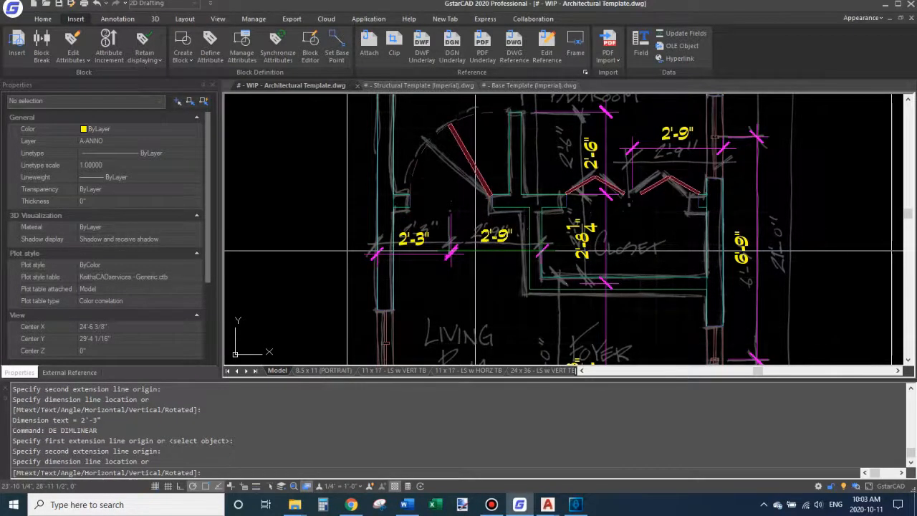
{"action": "left_click", "coordinate": [475, 251]}
{"action": "scroll", "coordinate": [477, 240], "scroll_direction": "down", "scroll_amount": 3}
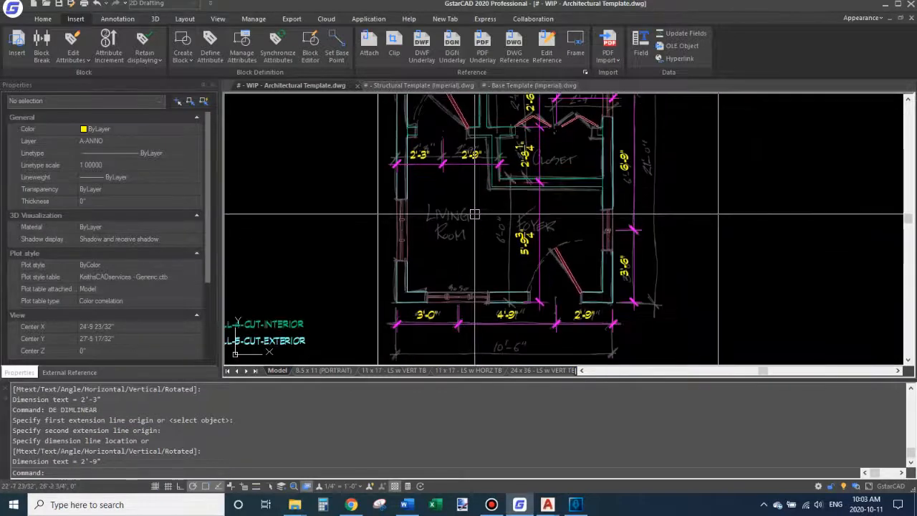
Add an overall horizontal linear dimension between the building's two outer front corners, placed below the front wall's dimension string.
{"action": "mouse_move", "coordinate": [488, 221]}
{"action": "middle_mouse_down"}
{"action": "mouse_move", "coordinate": [447, 259]}
{"action": "mouse_move", "coordinate": [501, 201]}
{"action": "middle_mouse_up"}
{"action": "type", "text": "DE"}
{"action": "key", "text": "space"}
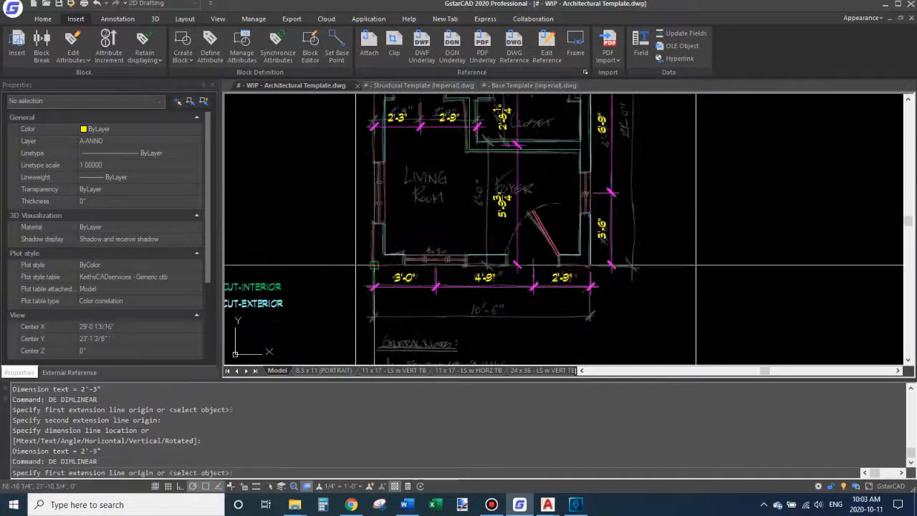
{"action": "left_click", "coordinate": [373, 265]}
{"action": "left_click", "coordinate": [596, 267]}
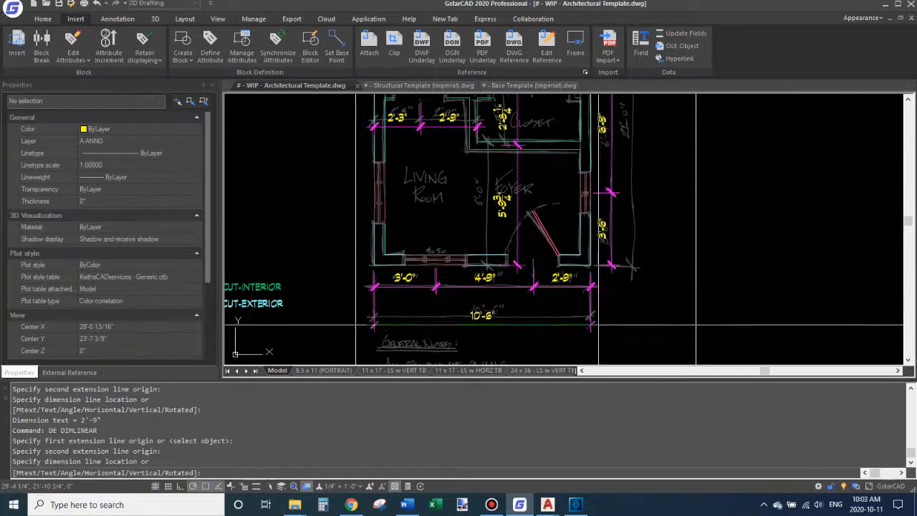
{"action": "left_click", "coordinate": [598, 314]}
{"action": "middle_click_drag", "start_coordinate": [625, 220], "coordinate": [567, 320]}
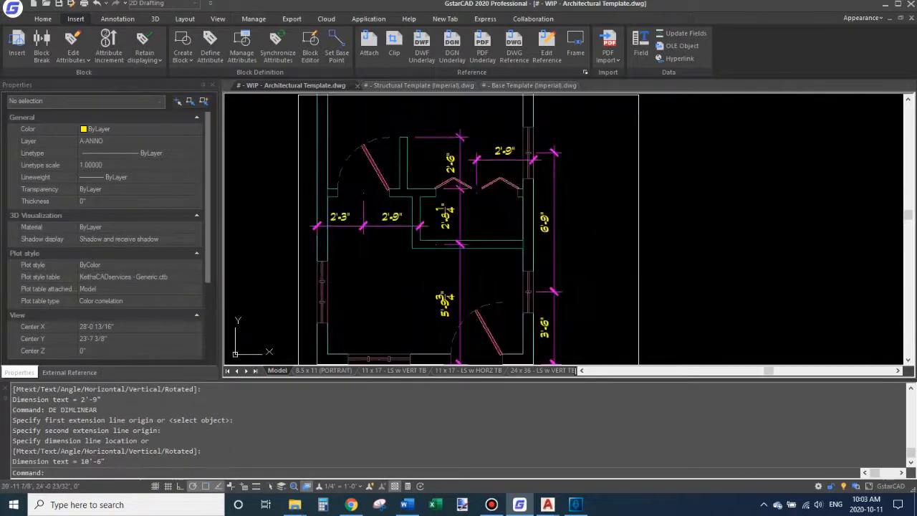
{"action": "middle_click_drag", "start_coordinate": [581, 196], "coordinate": [561, 256]}
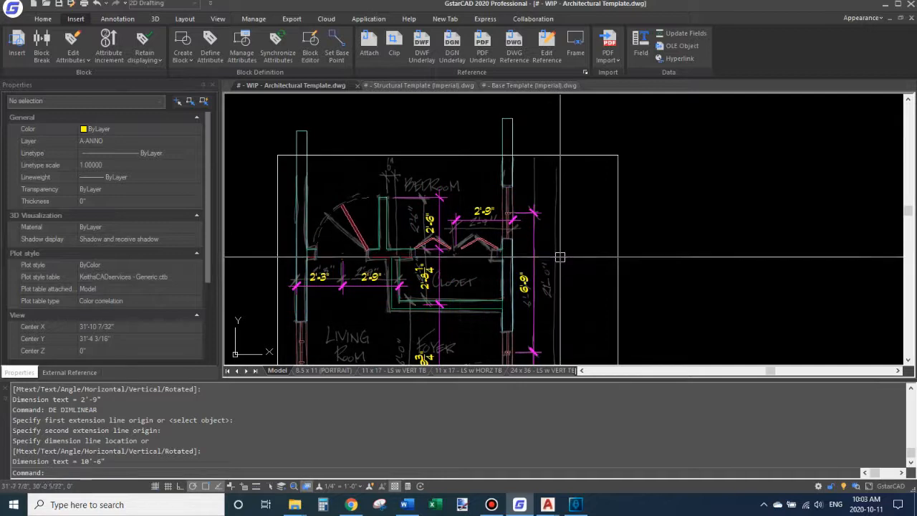
Label the living room with centred text reading LIVING ROOM in the 2 - MEDIUM style, over the sketched room name.
{"action": "middle_click_drag", "start_coordinate": [556, 326], "coordinate": [574, 239]}
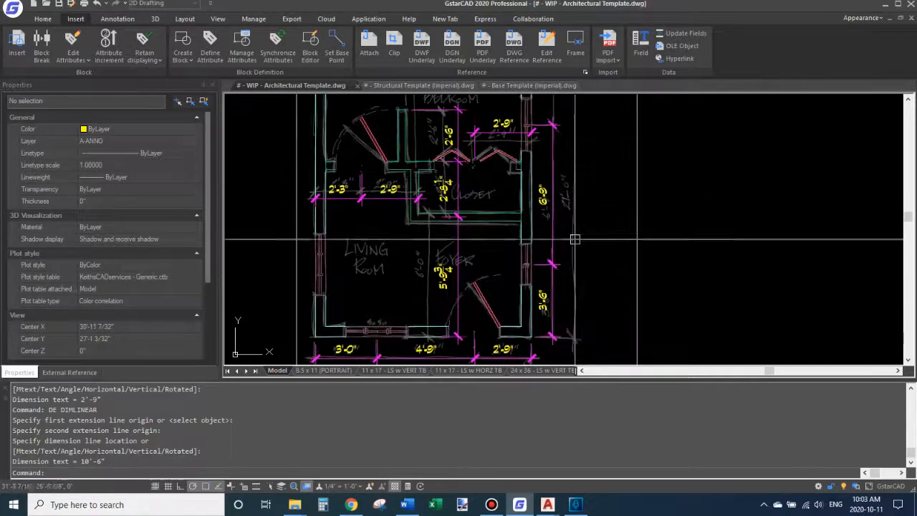
{"action": "scroll", "coordinate": [574, 239], "scroll_direction": "down", "scroll_amount": 2}
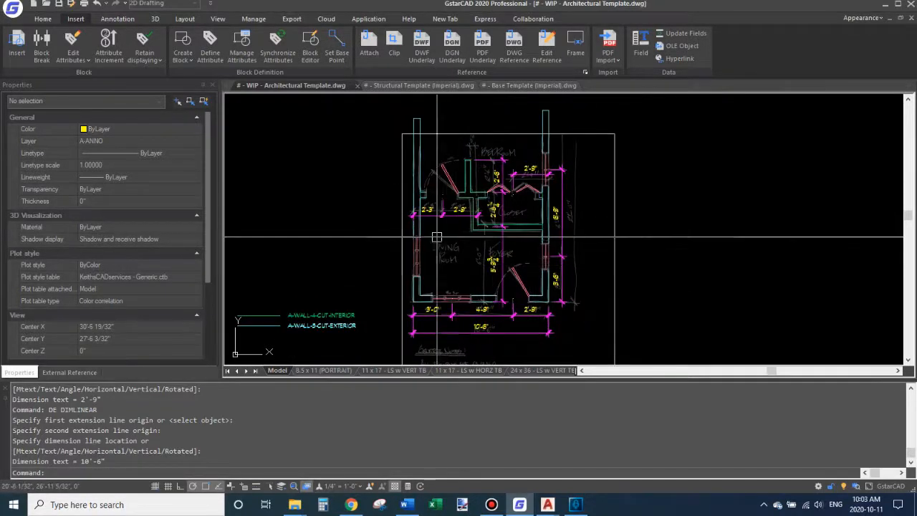
{"action": "scroll", "coordinate": [436, 236], "scroll_direction": "up", "scroll_amount": 3}
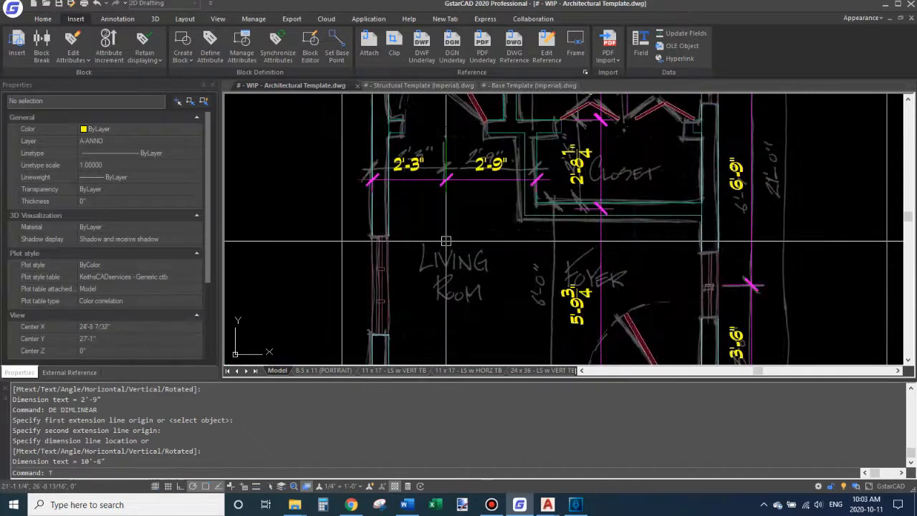
{"action": "type", "text": "Z"}
{"action": "key", "text": "Return"}
{"action": "left_click", "coordinate": [418, 242]}
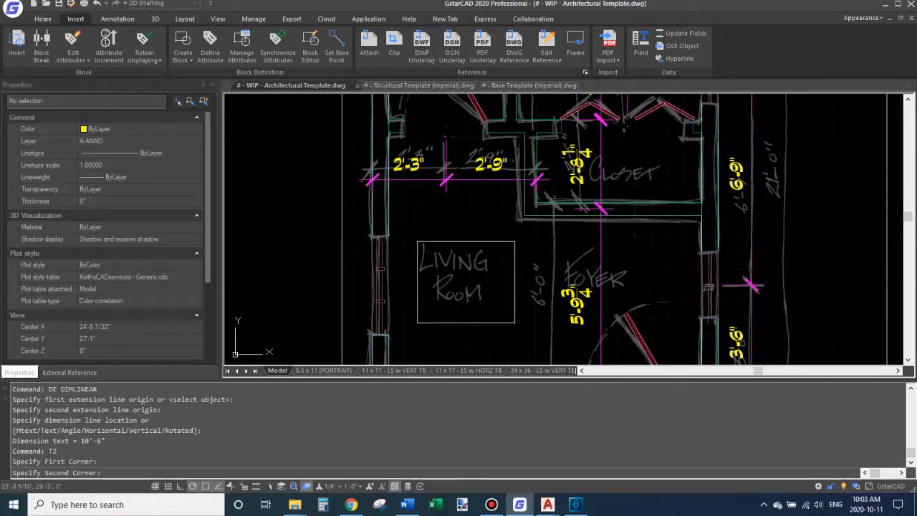
{"action": "left_click", "coordinate": [499, 317]}
{"action": "type", "text": "L"}
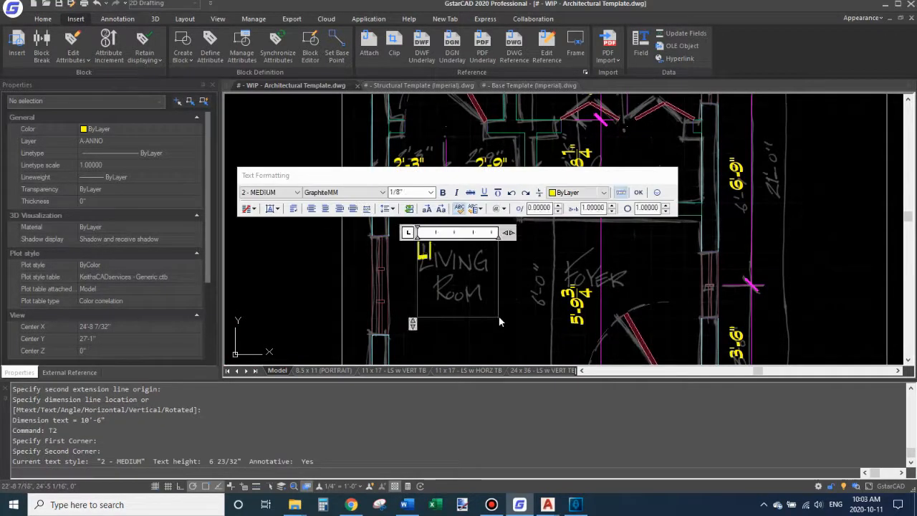
{"action": "type", "text": "IVING ROOM"}
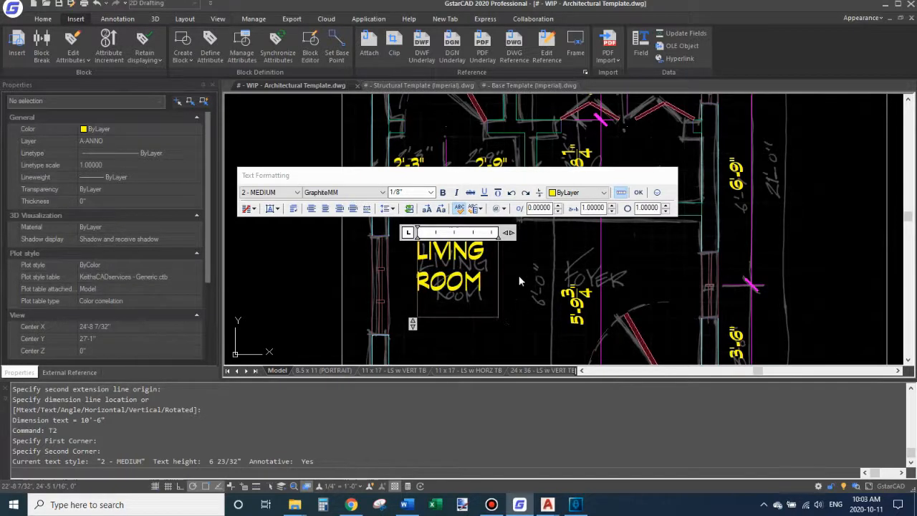
{"action": "key", "text": "ctrl+a"}
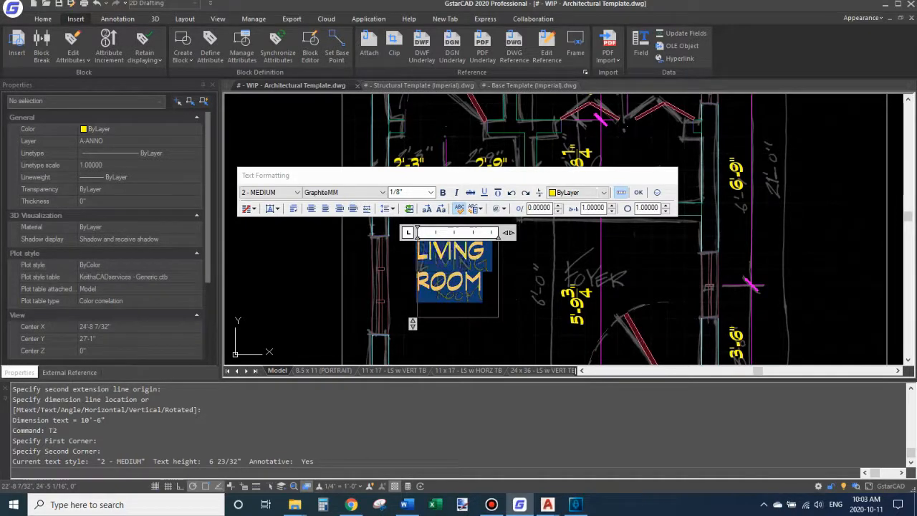
{"action": "left_click", "coordinate": [325, 210]}
{"action": "left_click", "coordinate": [528, 307]}
Add the text label FOYER in the 2 - MEDIUM style, between the interior vertical dimension and the exterior wall's window.
{"action": "middle_click_drag", "start_coordinate": [589, 304], "coordinate": [513, 274]}
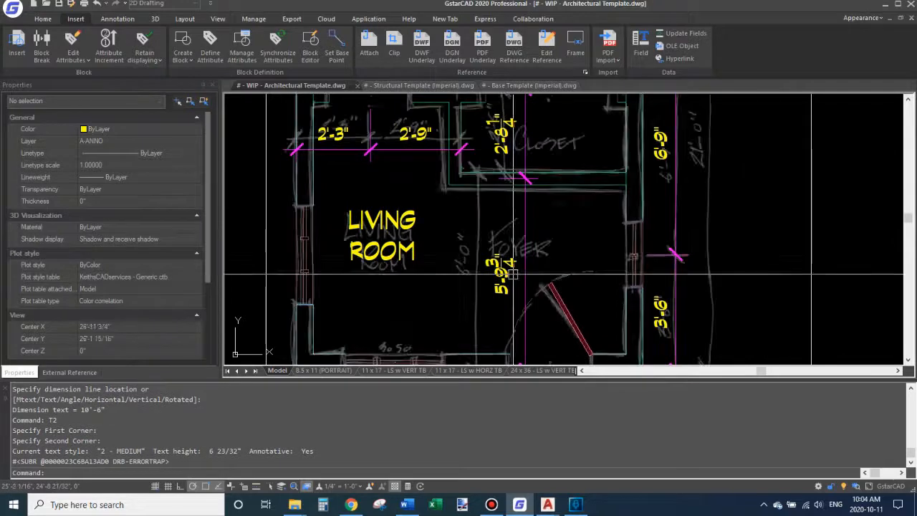
{"action": "type", "text": "T2"}
{"action": "key", "text": "Return"}
{"action": "left_click", "coordinate": [548, 224]}
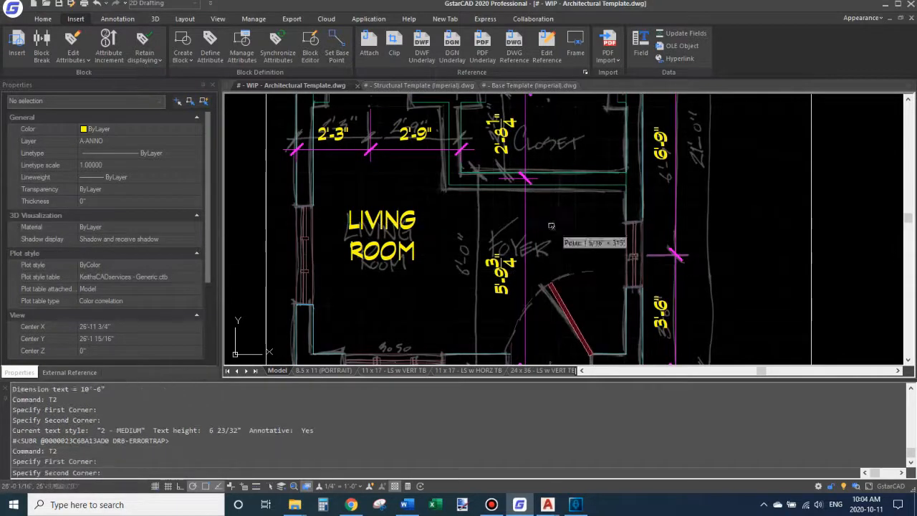
{"action": "left_click", "coordinate": [609, 262]}
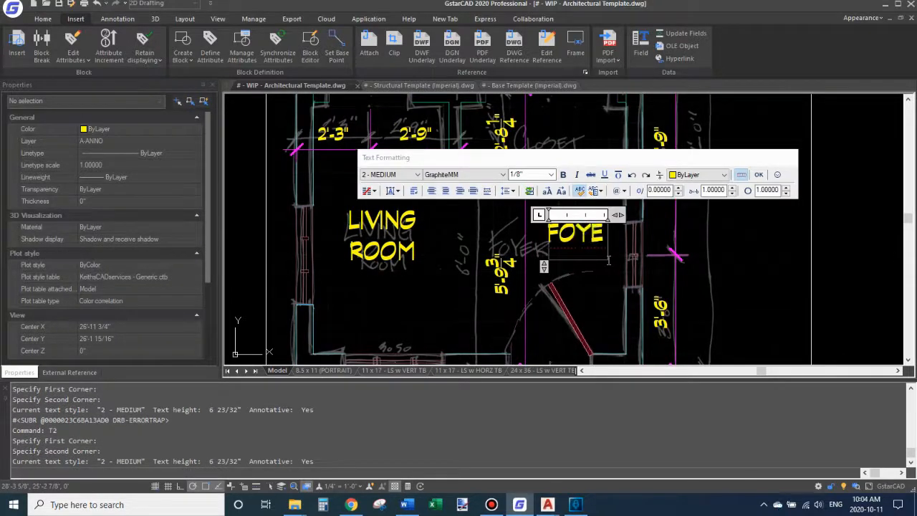
{"action": "left_click", "coordinate": [576, 111]}
Add the text label CLOSET in the 1 - SMALL style inside the closet, beside its depth dimension.
{"action": "middle_click_drag", "start_coordinate": [554, 148], "coordinate": [501, 215]}
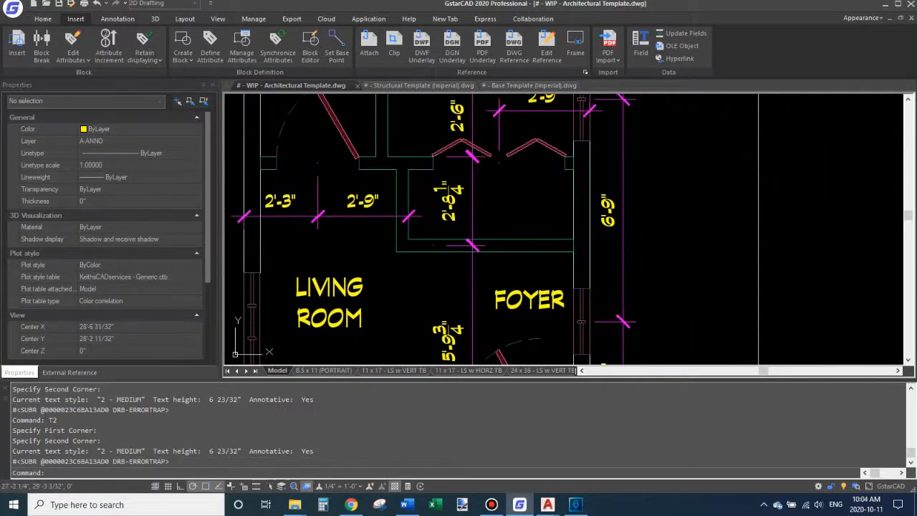
{"action": "type", "text": "T1"}
{"action": "key", "text": "Return"}
{"action": "left_click", "coordinate": [491, 182]}
{"action": "left_click", "coordinate": [563, 212]}
{"action": "type", "text": "CLOSET"}
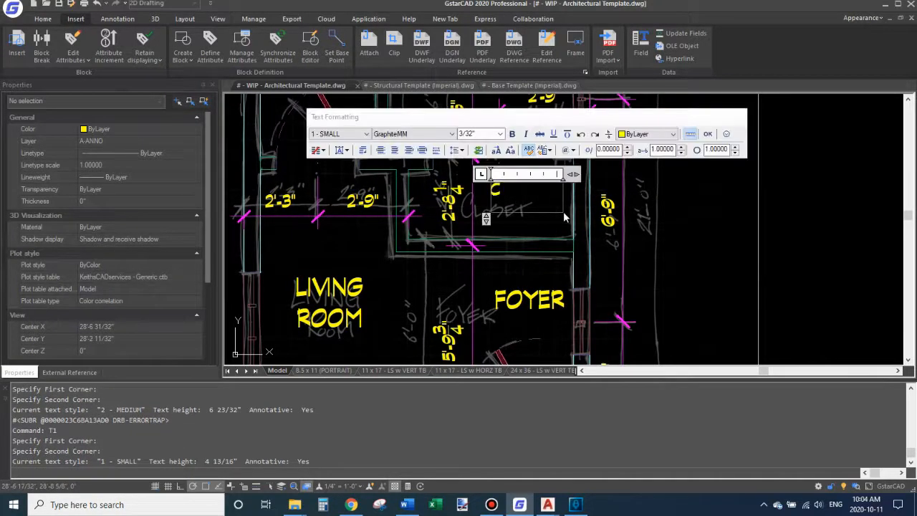
{"action": "left_click", "coordinate": [567, 242]}
Label the front window "30 50" in the 1 - SMALL style just above it, widening the text box to fit one line.
{"action": "middle_click_drag", "start_coordinate": [568, 245], "coordinate": [590, 238]}
{"action": "scroll", "coordinate": [444, 284], "scroll_direction": "down", "scroll_amount": 2}
{"action": "middle_click_drag", "start_coordinate": [445, 284], "coordinate": [460, 214]}
{"action": "scroll", "coordinate": [421, 241], "scroll_direction": "up", "scroll_amount": 2}
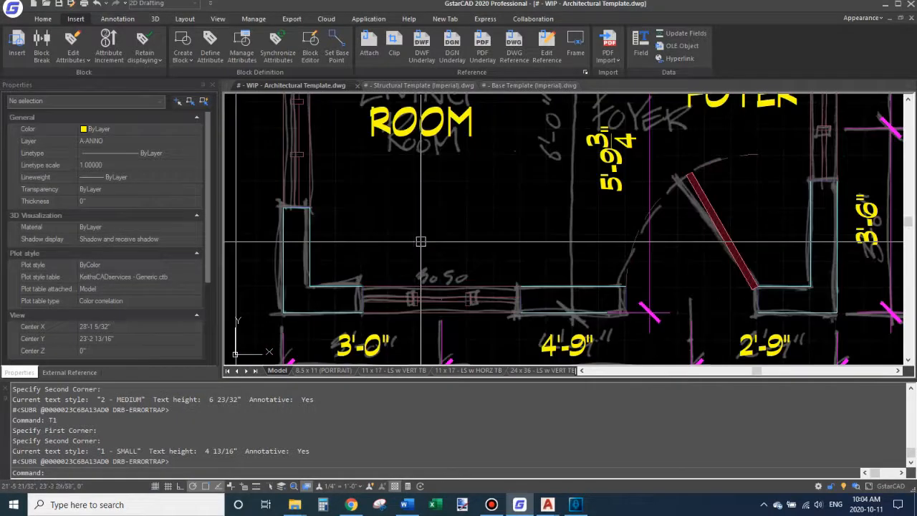
{"action": "type", "text": "T1"}
{"action": "key", "text": "Return"}
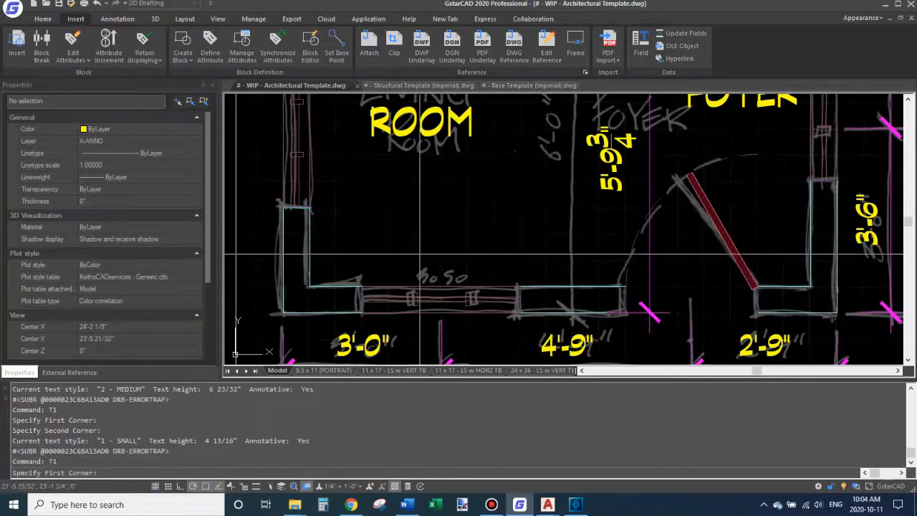
{"action": "left_click", "coordinate": [409, 261]}
{"action": "left_click", "coordinate": [455, 281]}
{"action": "type", "text": "30"}
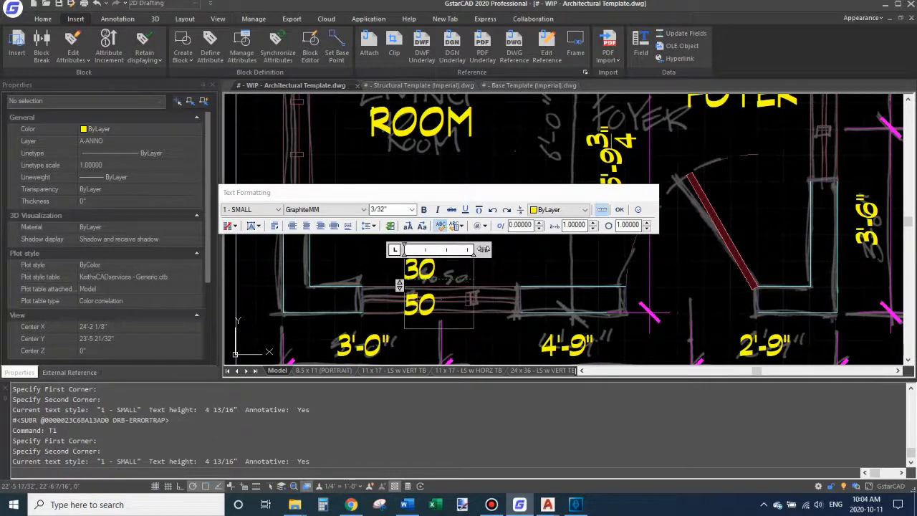
{"action": "left_click_drag", "start_coordinate": [483, 249], "coordinate": [534, 248]}
{"action": "left_click", "coordinate": [458, 215]}
Try the 3 - LARGE text style with sample text SDFASDF above the front window label, and erase the sample.
{"action": "type", "text": "T"}
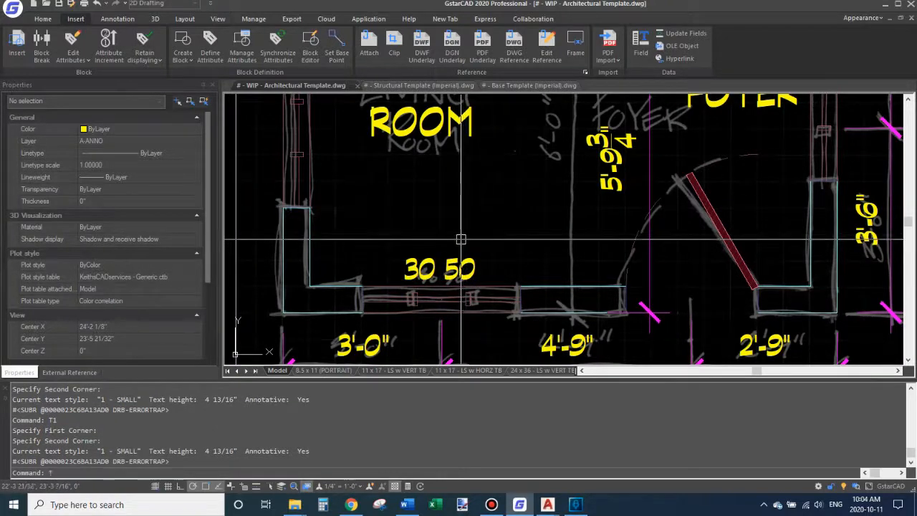
{"action": "type", "text": "3"}
{"action": "key", "text": "Return"}
{"action": "left_click", "coordinate": [404, 201]}
{"action": "left_click", "coordinate": [487, 246]}
{"action": "type", "text": "SDFAS"}
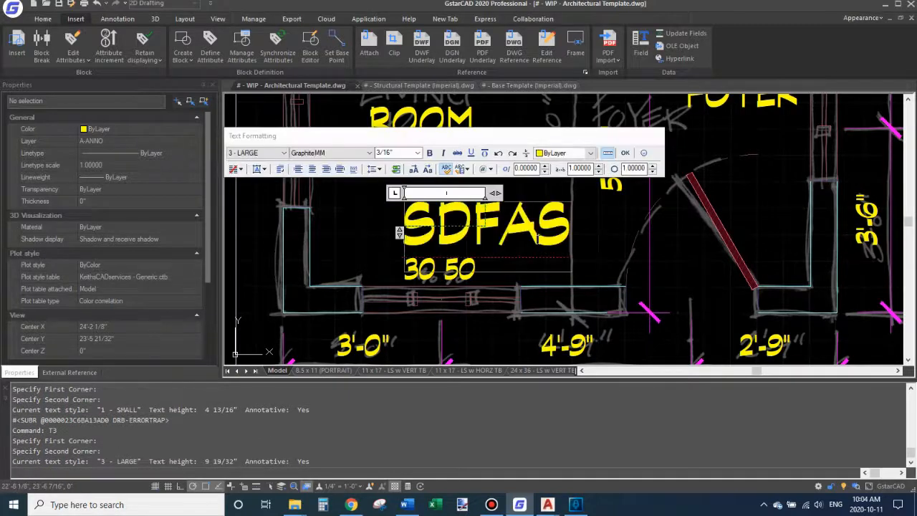
{"action": "type", "text": "DF"}
{"action": "left_click", "coordinate": [646, 232]}
{"action": "left_click", "coordinate": [562, 212]}
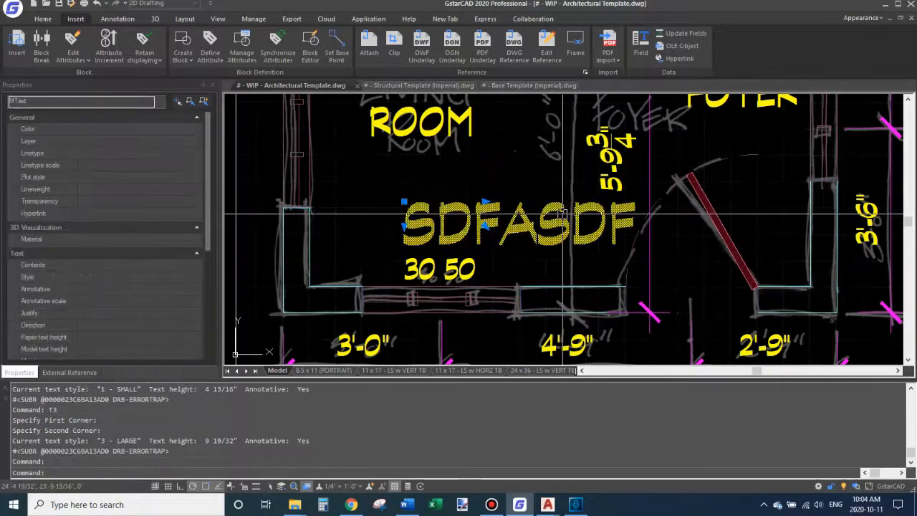
{"action": "type", "text": "E"}
{"action": "key", "text": "Return"}
Try the 4 - REVISIONS text style with the sample text TEST above the front window label, and erase the sample.
{"action": "type", "text": "T5"}
{"action": "key", "text": "Return"}
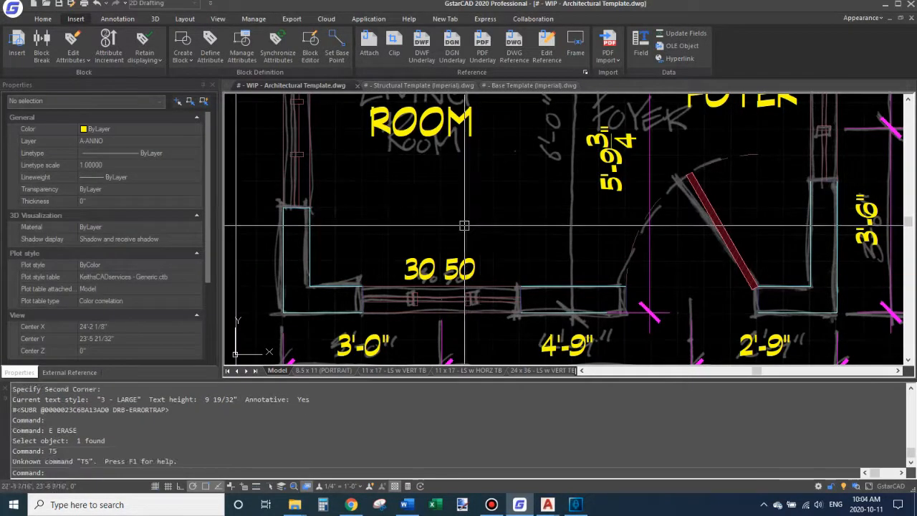
{"action": "type", "text": "T4"}
{"action": "key", "text": "Return"}
{"action": "left_click", "coordinate": [410, 219]}
{"action": "left_click", "coordinate": [496, 257]}
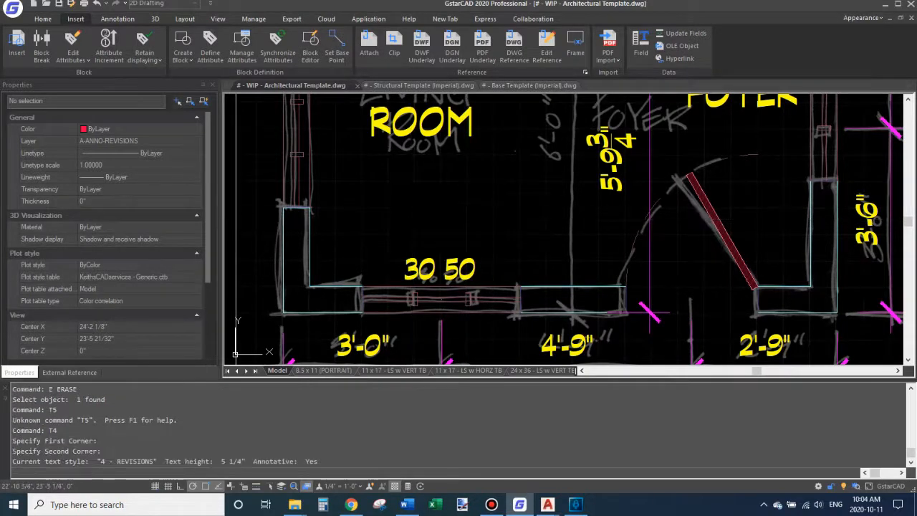
{"action": "type", "text": "TEST"}
{"action": "left_click", "coordinate": [543, 257]}
{"action": "left_click", "coordinate": [477, 230]}
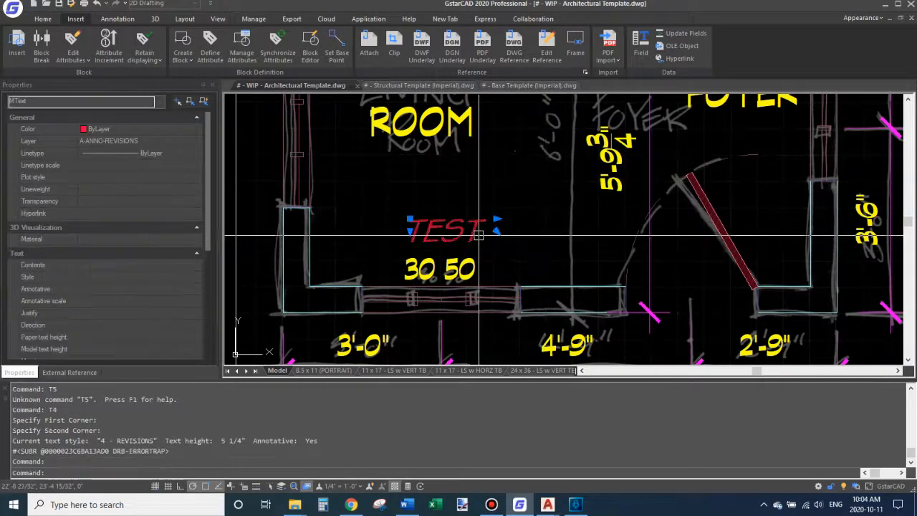
{"action": "type", "text": "e"}
{"action": "key", "text": "Return"}
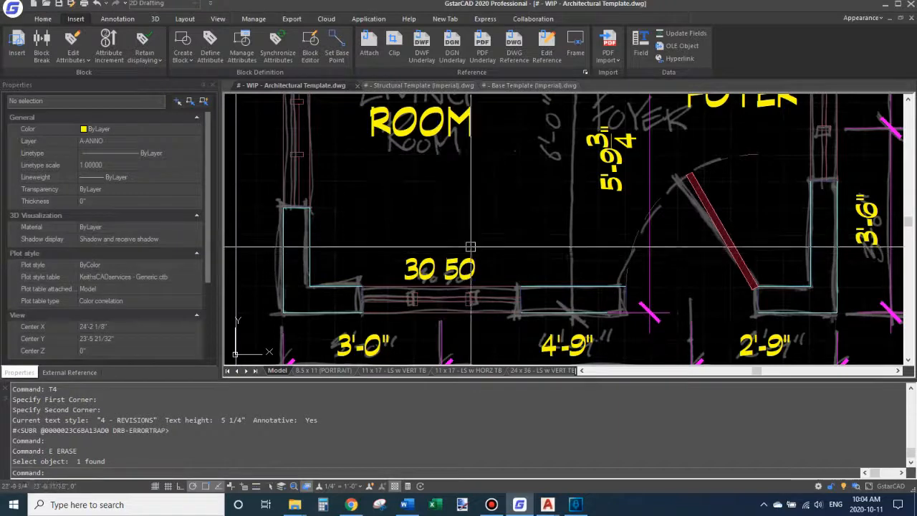
Make A-WALL-4-CUT-INTERIOR the current layer using the interior wall legend text beside the plan.
{"action": "scroll", "coordinate": [445, 214], "scroll_direction": "down", "scroll_amount": 4}
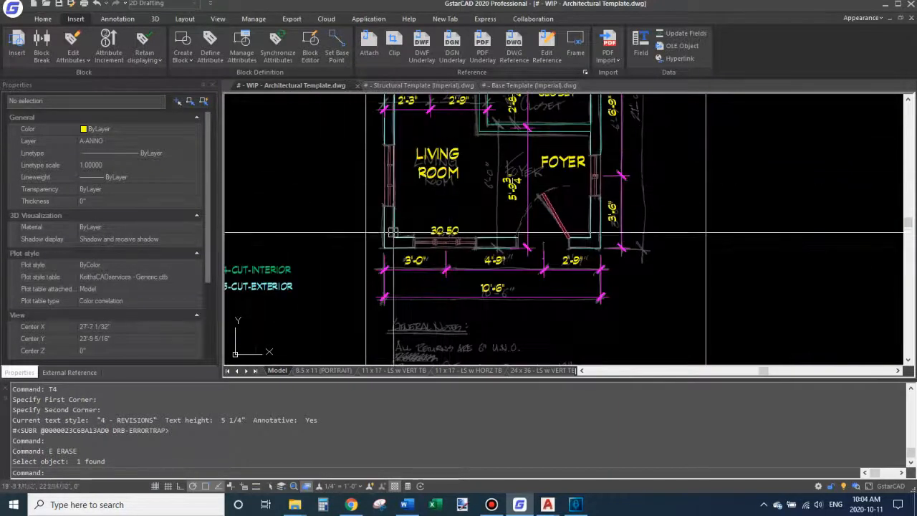
{"action": "middle_click_drag", "start_coordinate": [375, 258], "coordinate": [437, 235]}
{"action": "type", "text": "laymcur"}
{"action": "key", "text": "Return"}
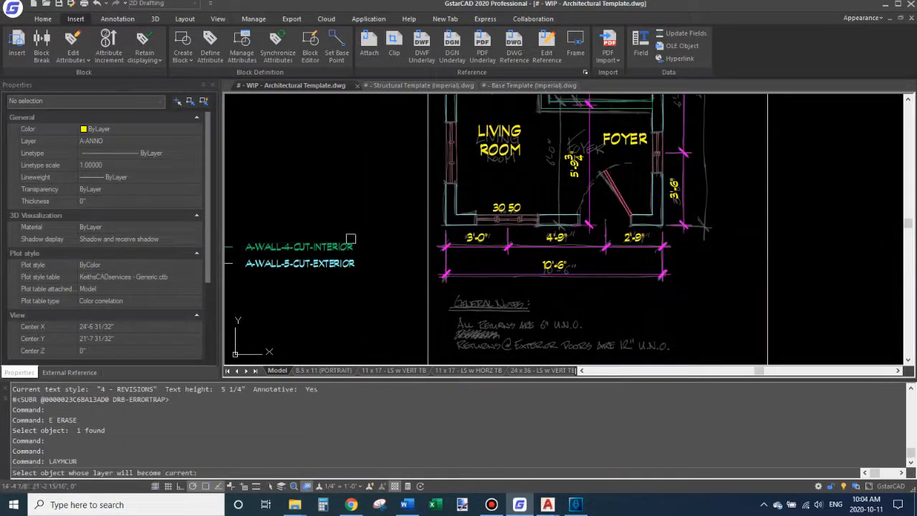
{"action": "left_click", "coordinate": [348, 247]}
Try the 1 - SMALL text command with sample text SADFSAFD above the wall layer legend, and erase the sample.
{"action": "type", "text": "t"}
{"action": "key", "text": "Return"}
{"action": "left_click", "coordinate": [326, 191]}
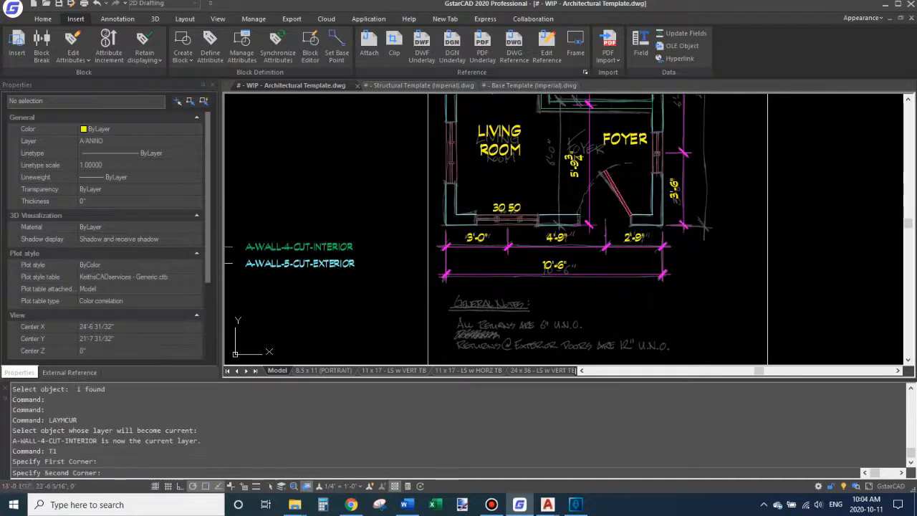
{"action": "left_click", "coordinate": [382, 219]}
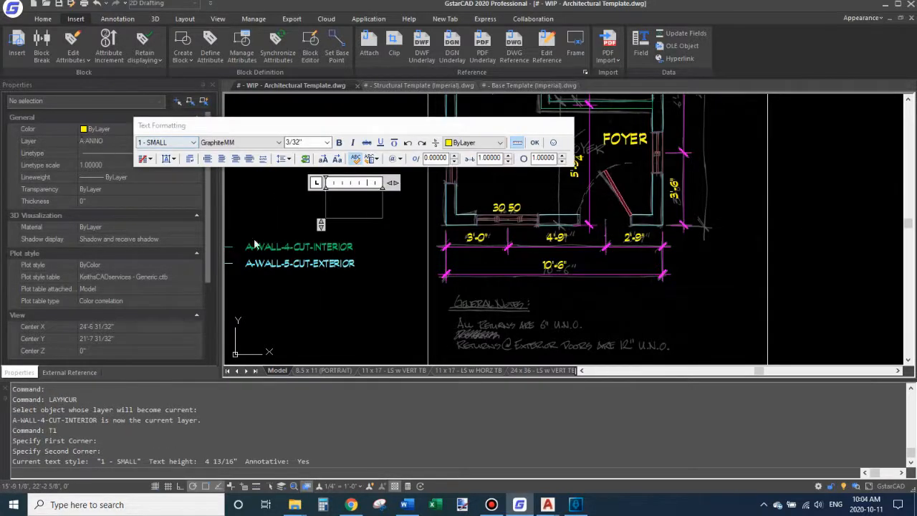
{"action": "type", "text": "SADFSAFD"}
{"action": "left_click", "coordinate": [376, 274]}
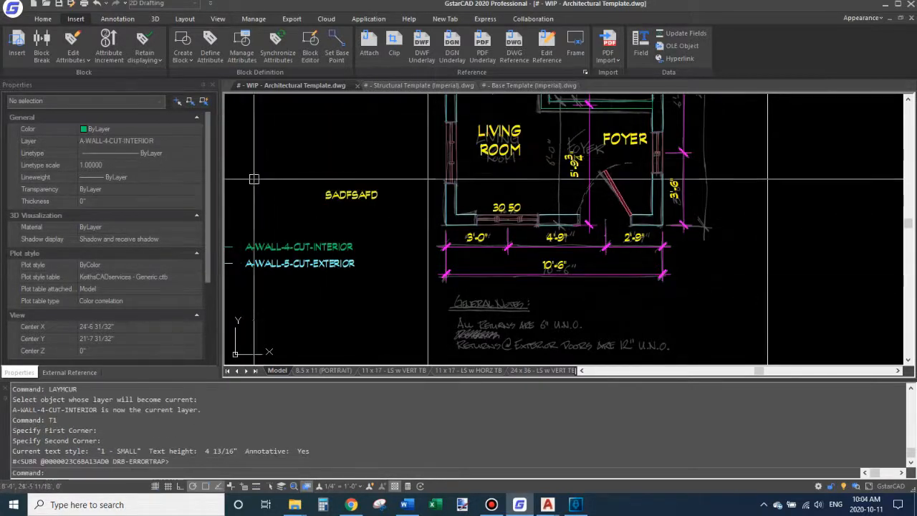
{"action": "left_click", "coordinate": [348, 199]}
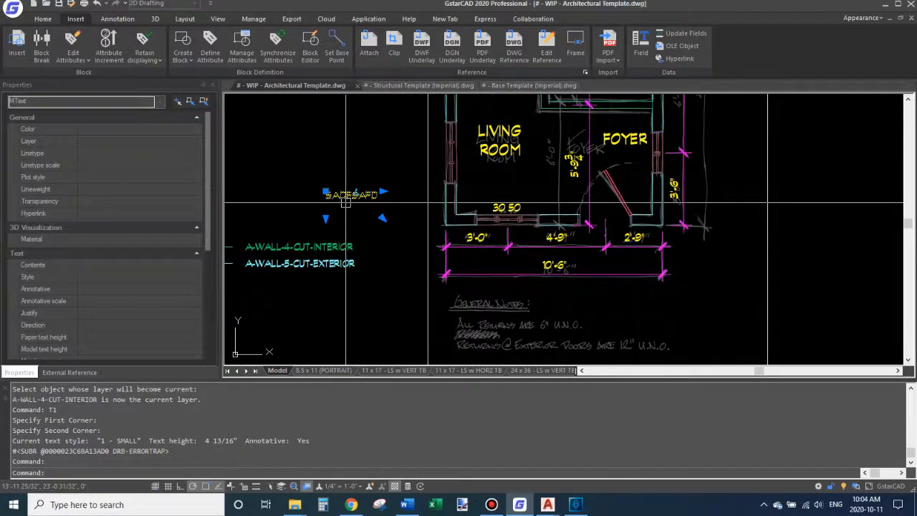
{"action": "type", "text": "e"}
{"action": "key", "text": "Return"}
{"action": "left_click", "coordinate": [526, 204]}
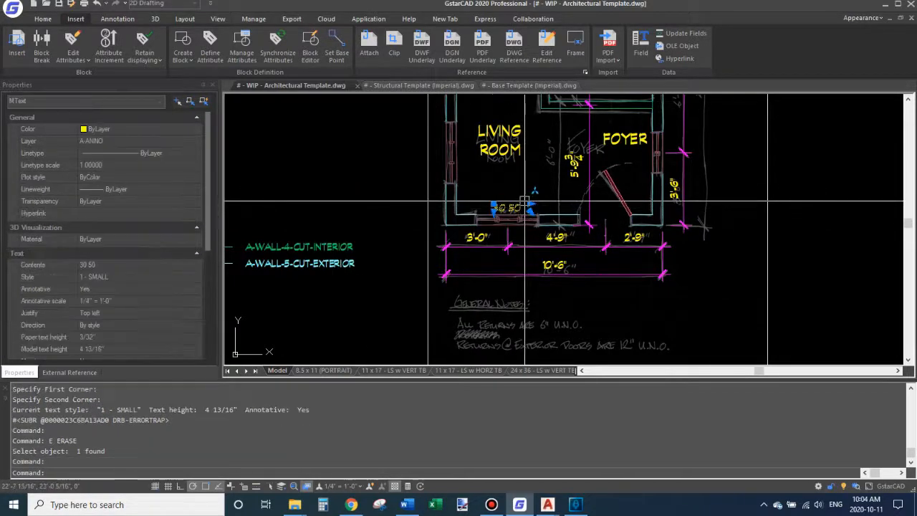
{"action": "key", "text": "Escape"}
{"action": "key", "text": "Escape"}
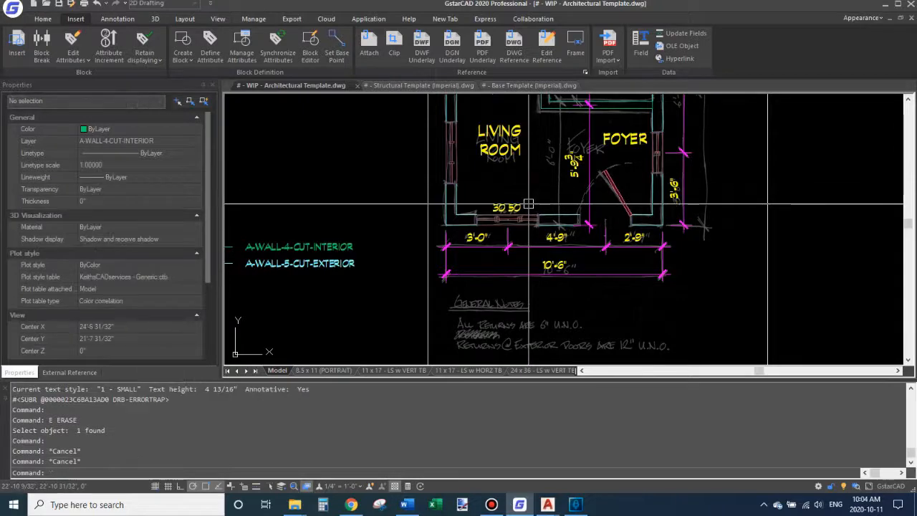
Add a "30 50" window label in the 5 - EXTRA SMALL style above the existing front window label.
{"action": "type", "text": "to"}
{"action": "key", "text": "Return"}
{"action": "scroll", "coordinate": [511, 193], "scroll_direction": "up", "scroll_amount": 3}
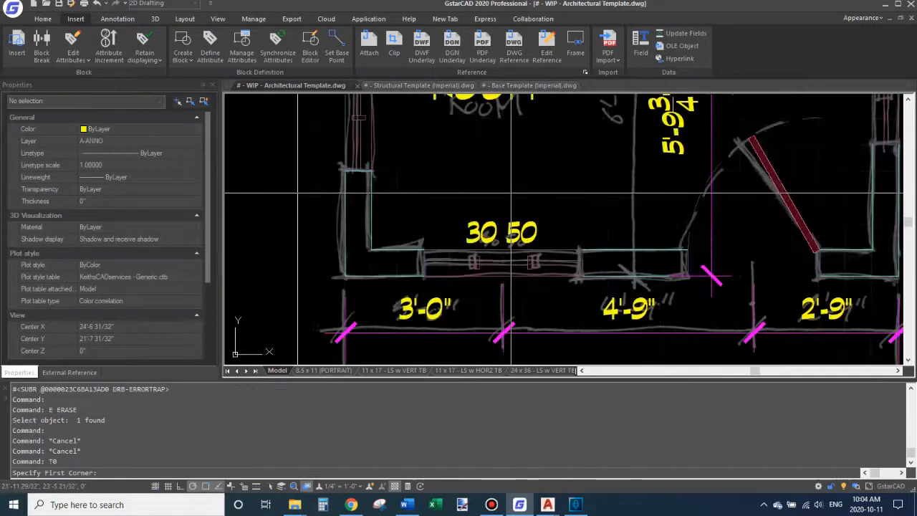
{"action": "left_click", "coordinate": [479, 187]}
{"action": "left_click", "coordinate": [558, 201]}
{"action": "type", "text": "30 5"}
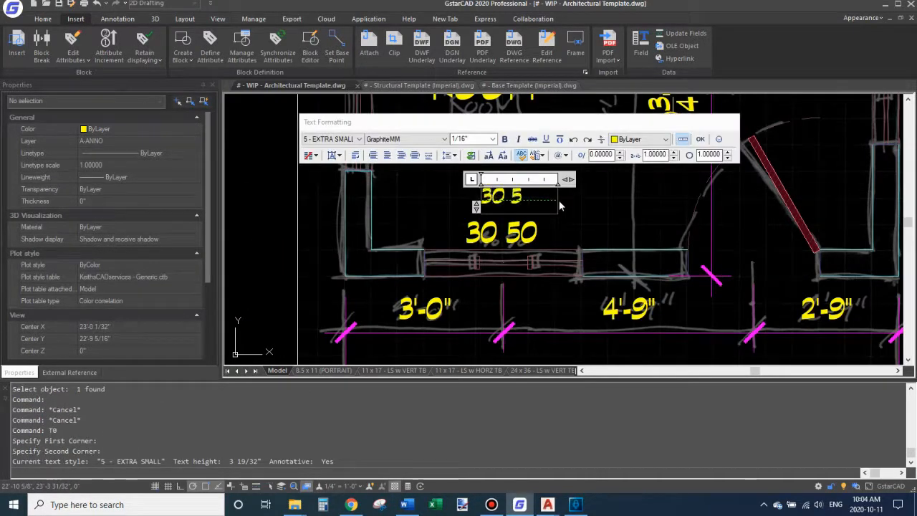
{"action": "type", "text": "0"}
{"action": "left_click", "coordinate": [536, 238]}
Erase the larger "30 50" label directly above the front window.
{"action": "left_click", "coordinate": [536, 238]}
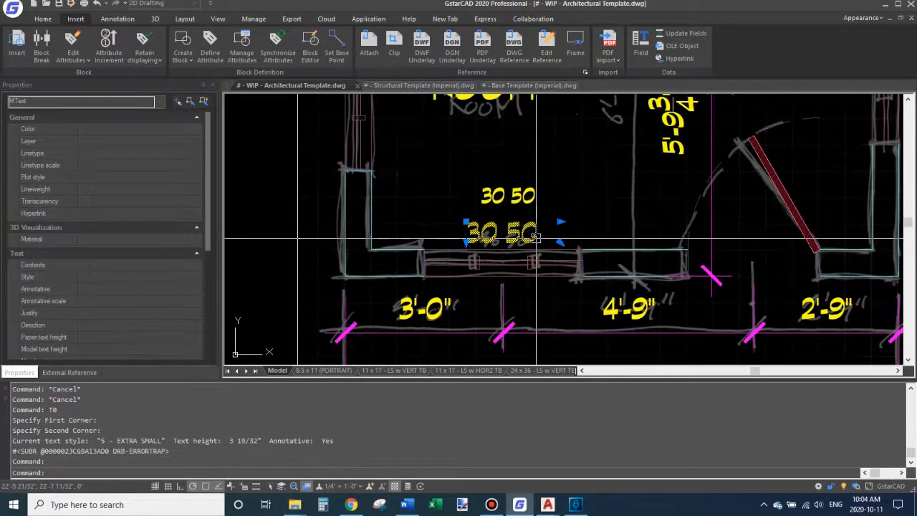
{"action": "type", "text": "e"}
{"action": "key", "text": "Return"}
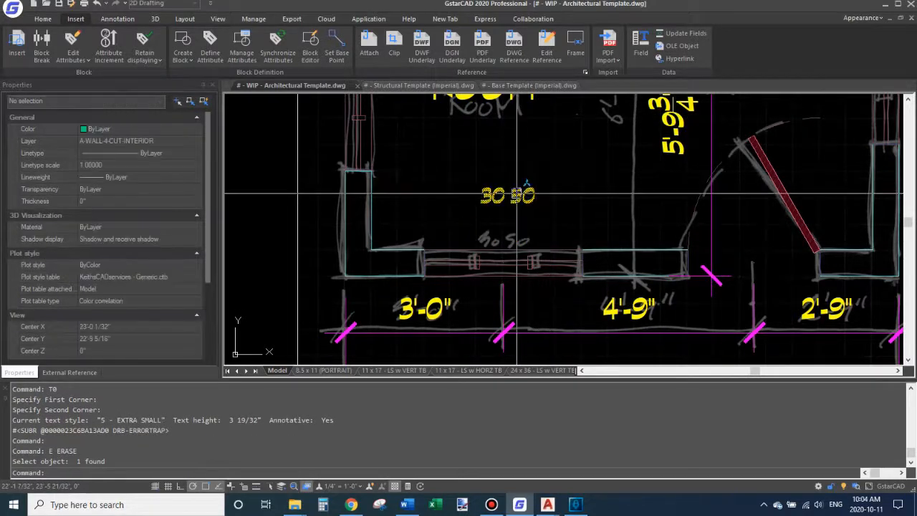
Move the extra small "30 50" window label down to just above the front window.
{"action": "left_click", "coordinate": [529, 198]}
{"action": "middle_click_drag", "start_coordinate": [529, 198], "coordinate": [471, 230]}
{"action": "type", "text": "m"}
{"action": "key", "text": "Return"}
{"action": "left_click", "coordinate": [513, 176]}
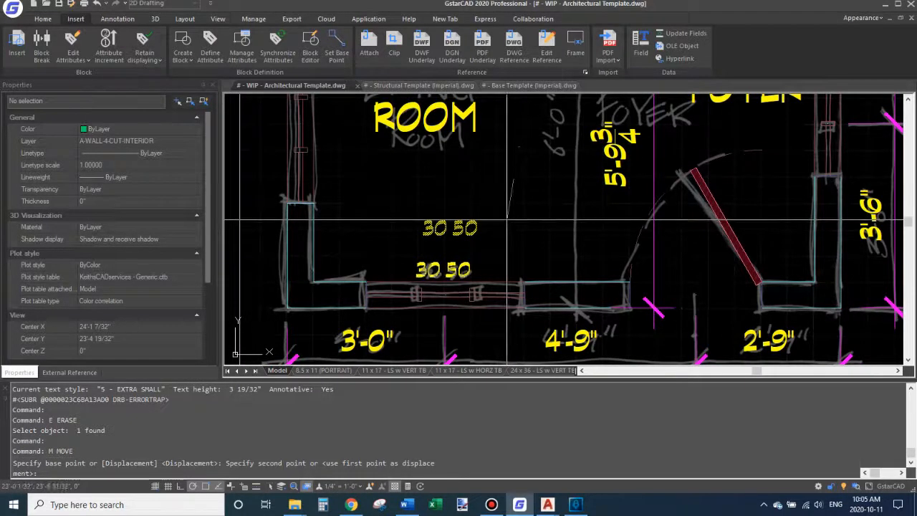
{"action": "left_click", "coordinate": [520, 216]}
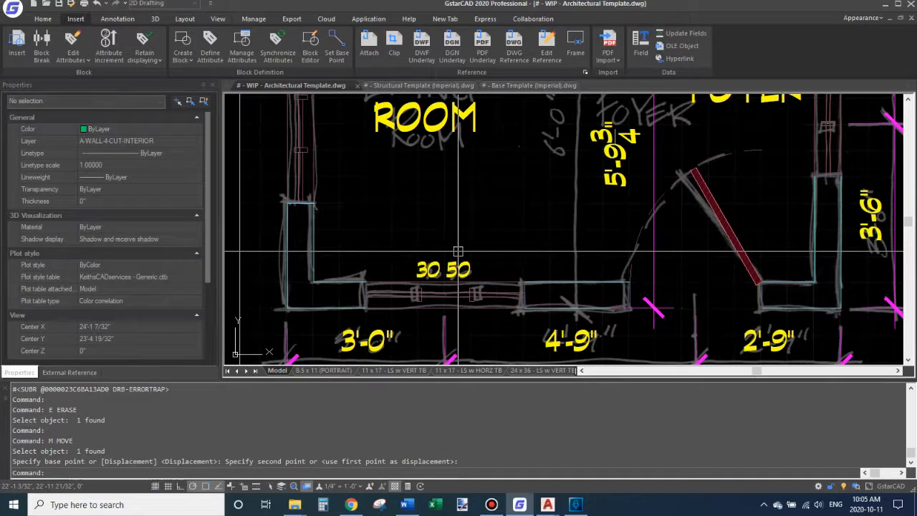
Try a horizontal linear dimension between the bedroom stub wall end and the closet wall corner, and erase it.
{"action": "scroll", "coordinate": [458, 251], "scroll_direction": "down", "scroll_amount": 3}
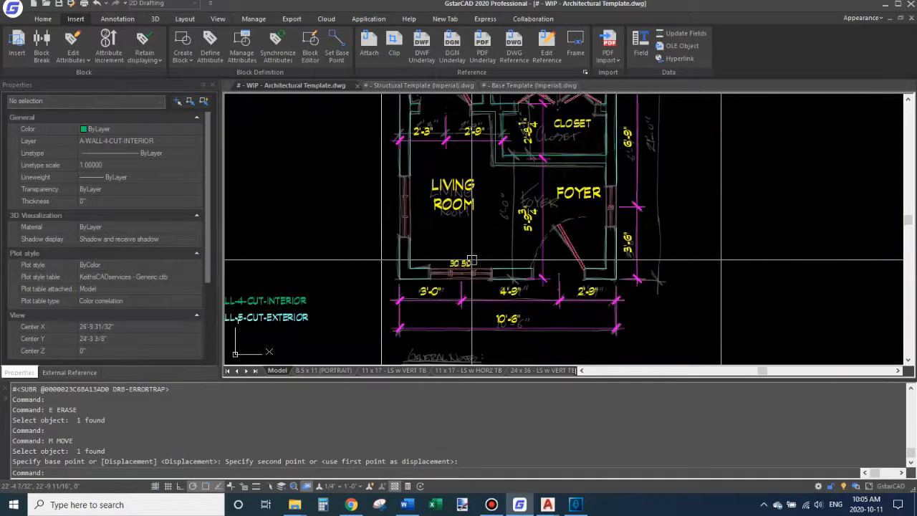
{"action": "mouse_move", "coordinate": [471, 260]}
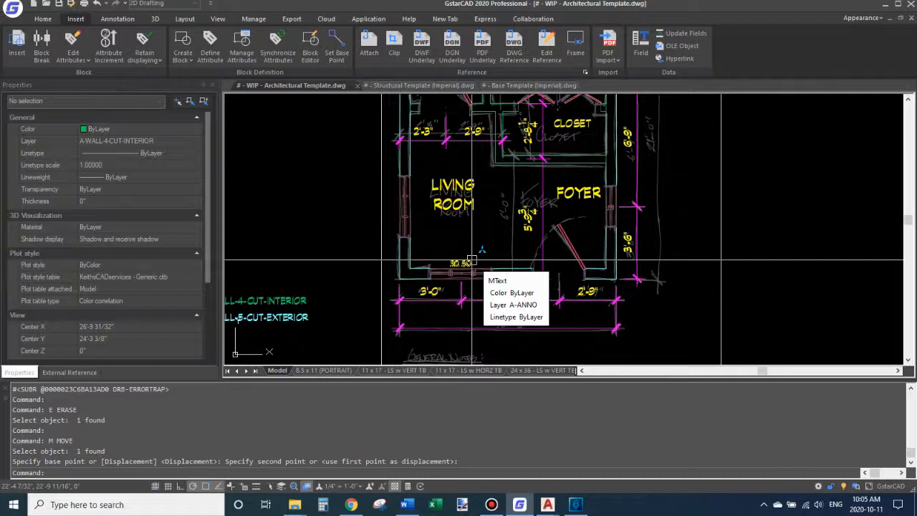
{"action": "middle_click_drag", "start_coordinate": [485, 244], "coordinate": [456, 282]}
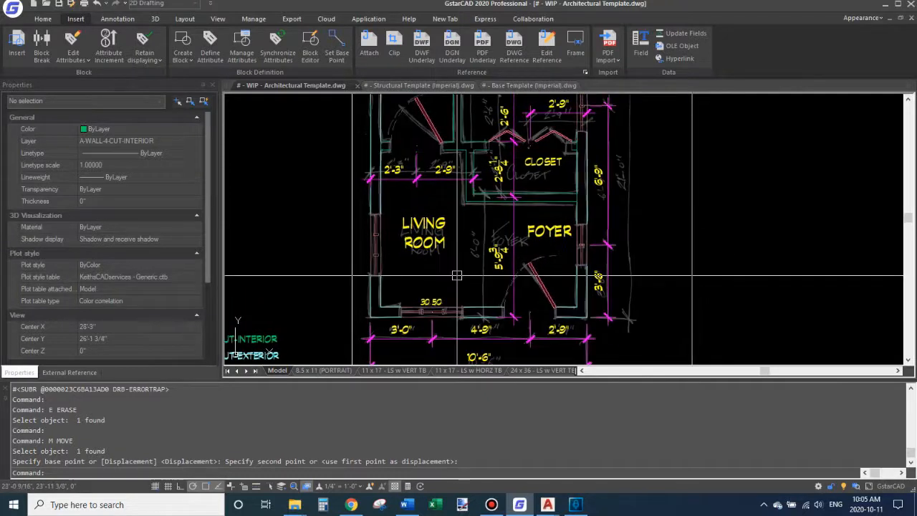
{"action": "middle_click_drag", "start_coordinate": [489, 195], "coordinate": [479, 280]}
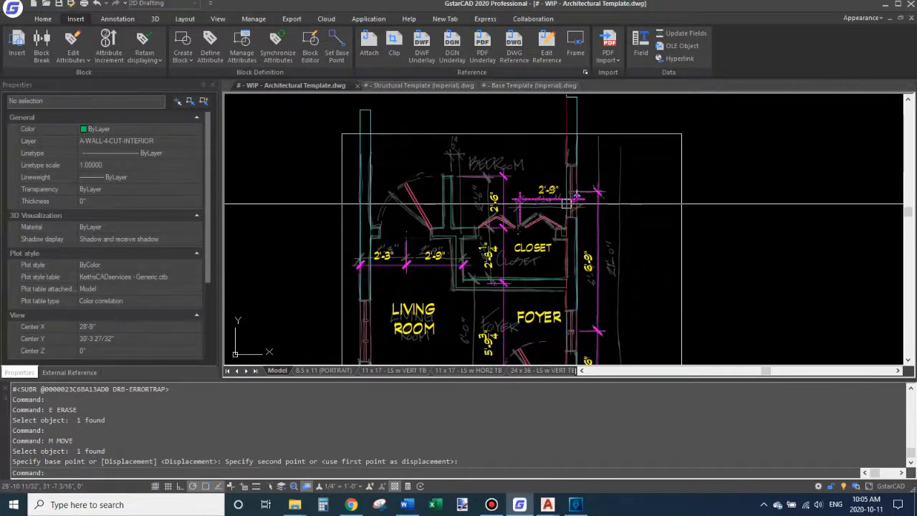
{"action": "middle_click_drag", "start_coordinate": [520, 190], "coordinate": [539, 219]}
{"action": "type", "text": "de"}
{"action": "key", "text": "Return"}
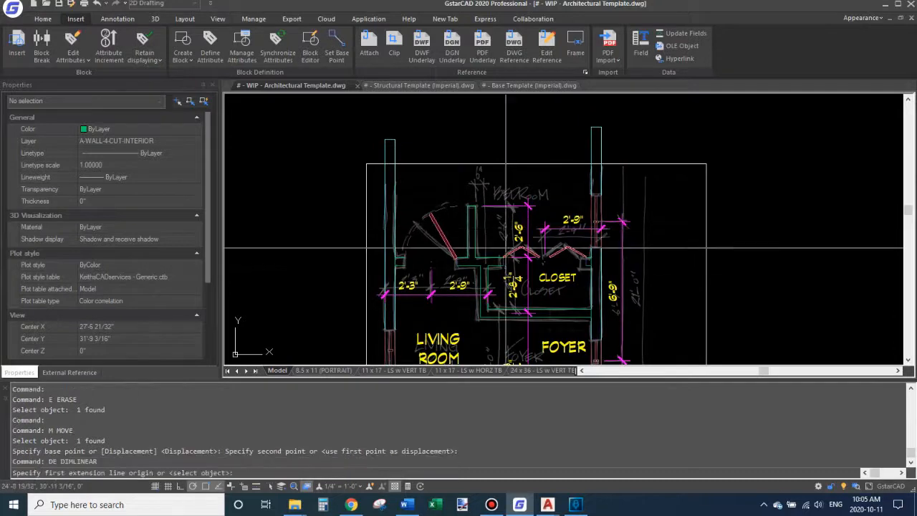
{"action": "scroll", "coordinate": [491, 271], "scroll_direction": "up", "scroll_amount": 2}
{"action": "left_click", "coordinate": [481, 267]}
{"action": "left_click", "coordinate": [464, 258]}
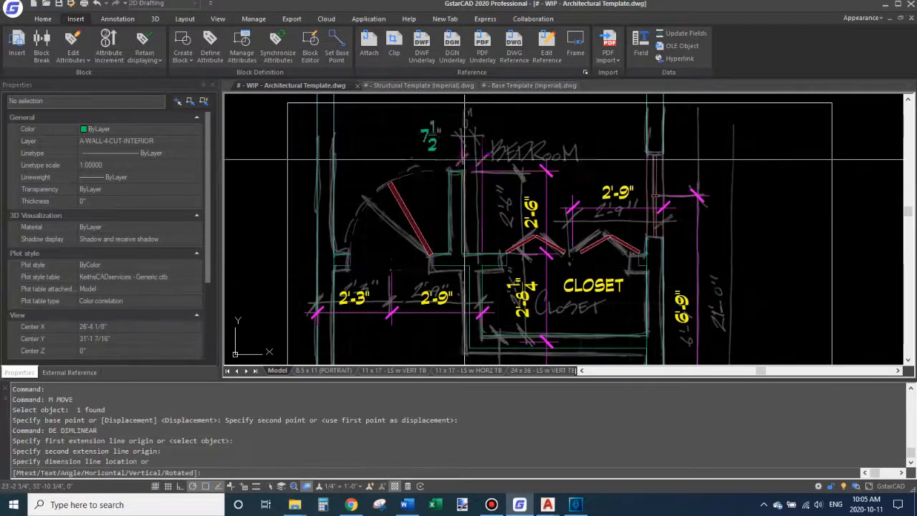
{"action": "left_click", "coordinate": [464, 138]}
{"action": "middle_click_drag", "start_coordinate": [527, 122], "coordinate": [519, 151]}
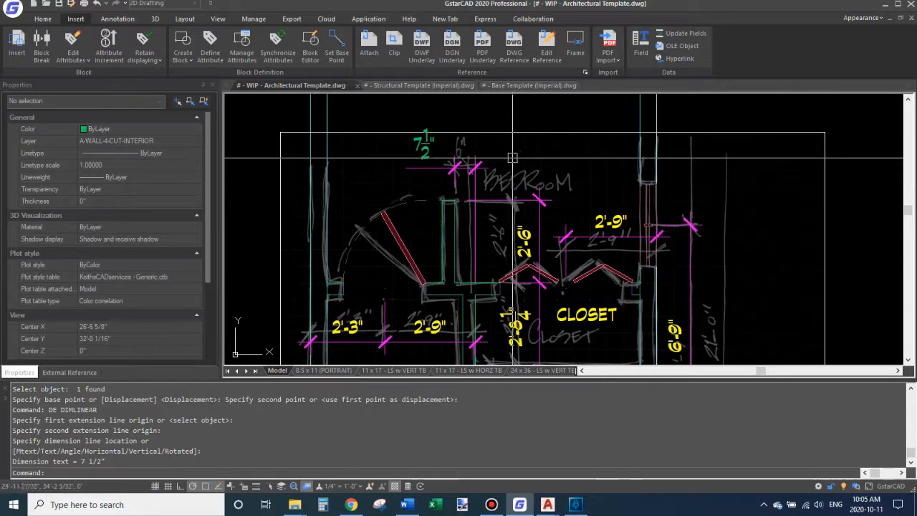
{"action": "middle_click_drag", "start_coordinate": [506, 208], "coordinate": [514, 177]}
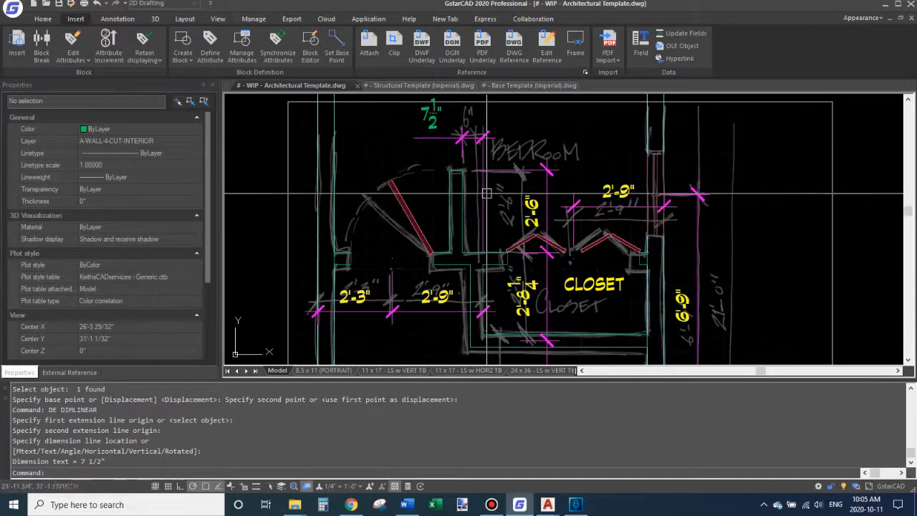
{"action": "left_click", "coordinate": [492, 199]}
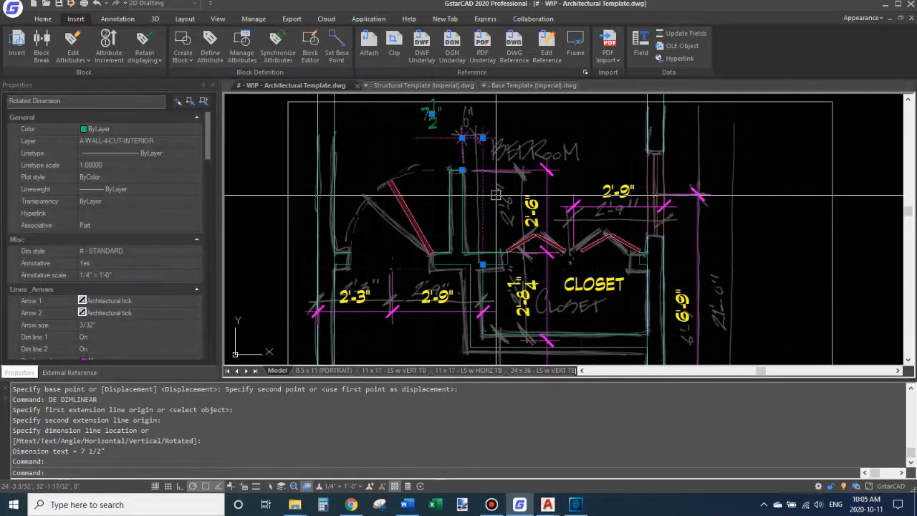
{"action": "type", "text": "e"}
{"action": "key", "text": "Return"}
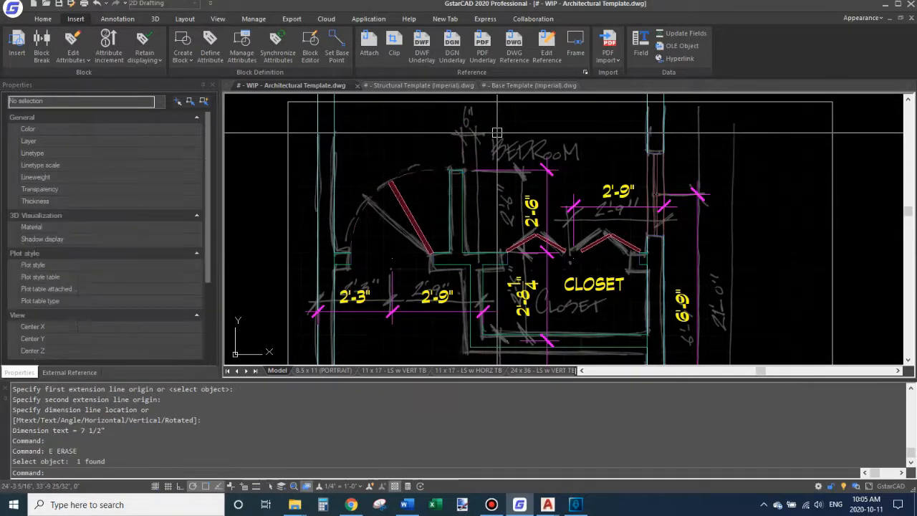
Unload the scanned sketch PDF reference CCF_000020 - 1 from the drawing.
{"action": "middle_click_drag", "start_coordinate": [487, 224], "coordinate": [482, 156]}
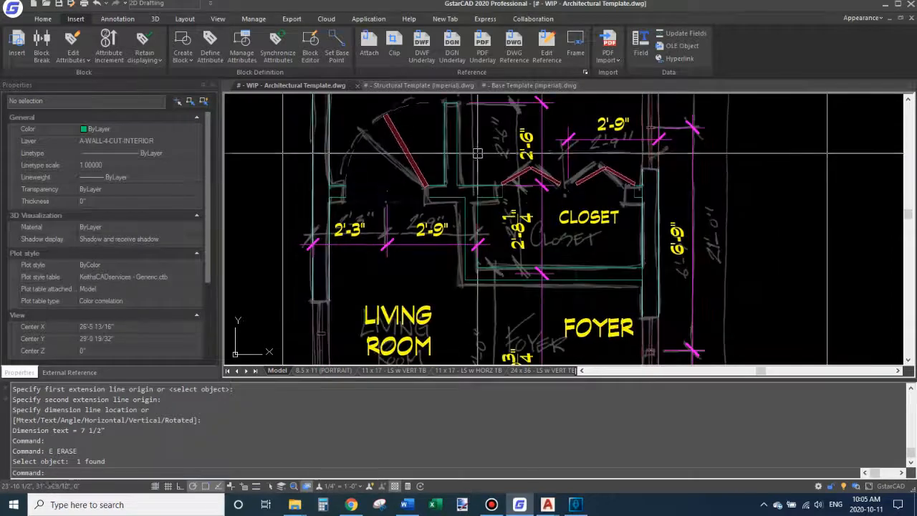
{"action": "scroll", "coordinate": [501, 214], "scroll_direction": "down", "scroll_amount": 4}
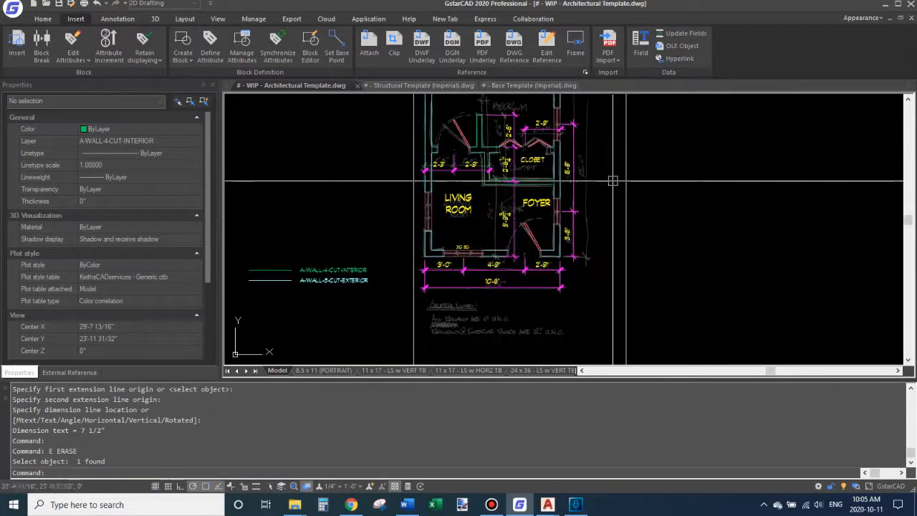
{"action": "left_click", "coordinate": [620, 193]}
{"action": "key", "text": "Escape"}
{"action": "key", "text": "Escape"}
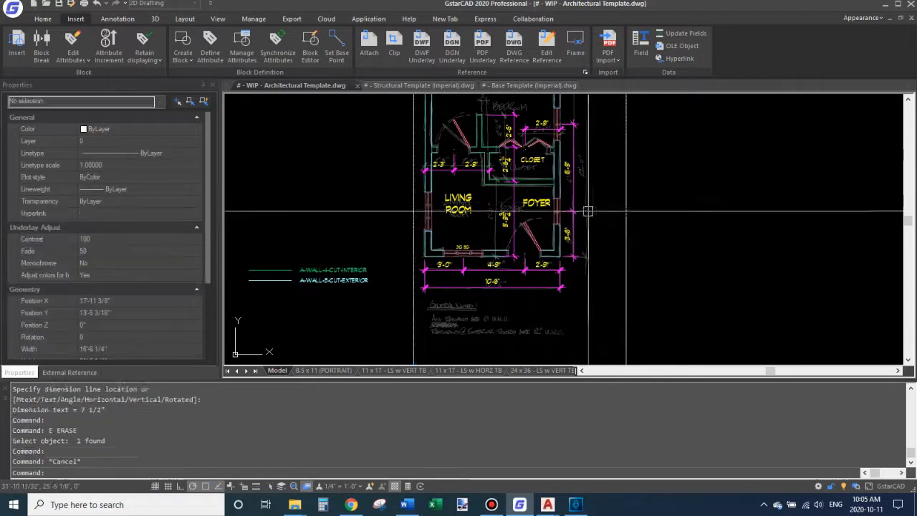
{"action": "left_click", "coordinate": [53, 373]}
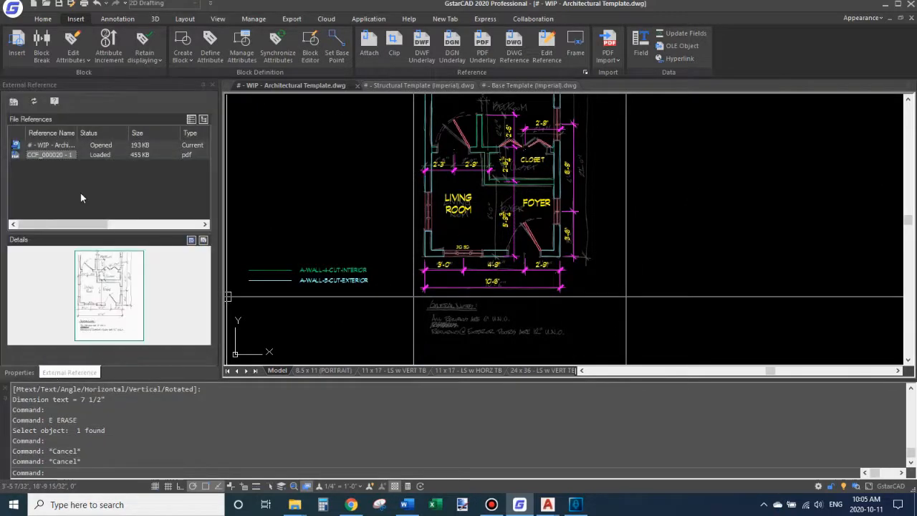
{"action": "right_click", "coordinate": [57, 156]}
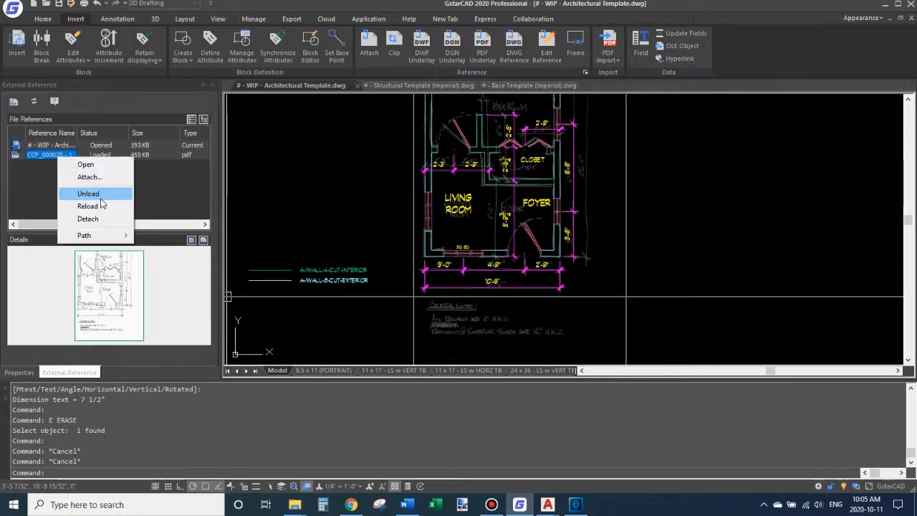
{"action": "left_click", "coordinate": [104, 193]}
{"action": "scroll", "coordinate": [419, 222], "scroll_direction": "up", "scroll_amount": 3}
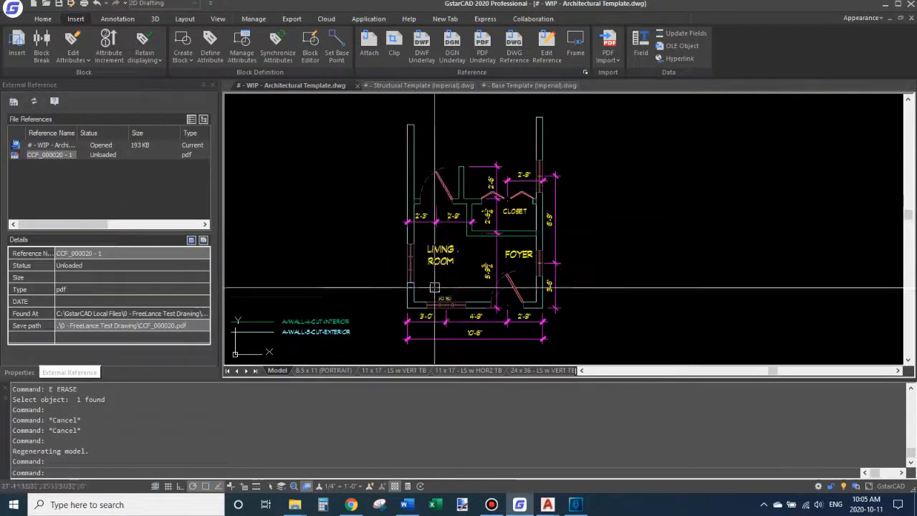
{"action": "scroll", "coordinate": [473, 269], "scroll_direction": "down", "scroll_amount": 3}
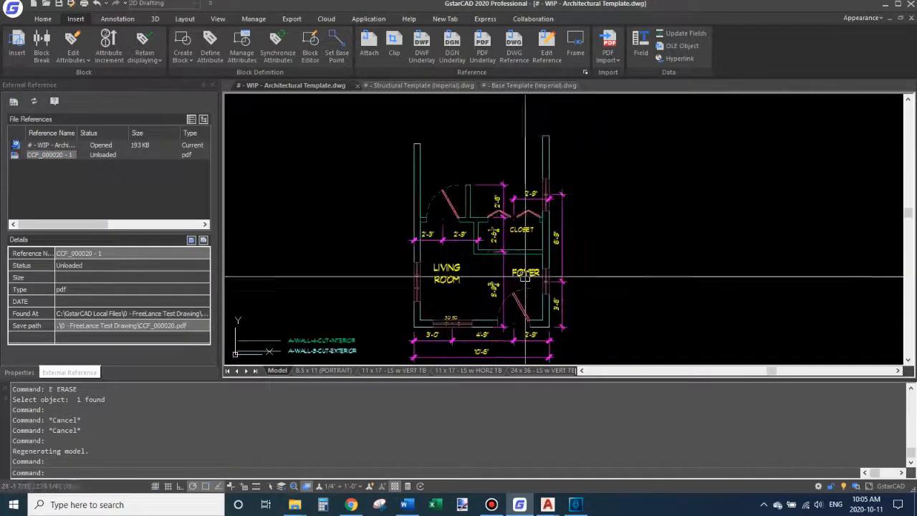
{"action": "middle_click_drag", "start_coordinate": [614, 293], "coordinate": [607, 254]}
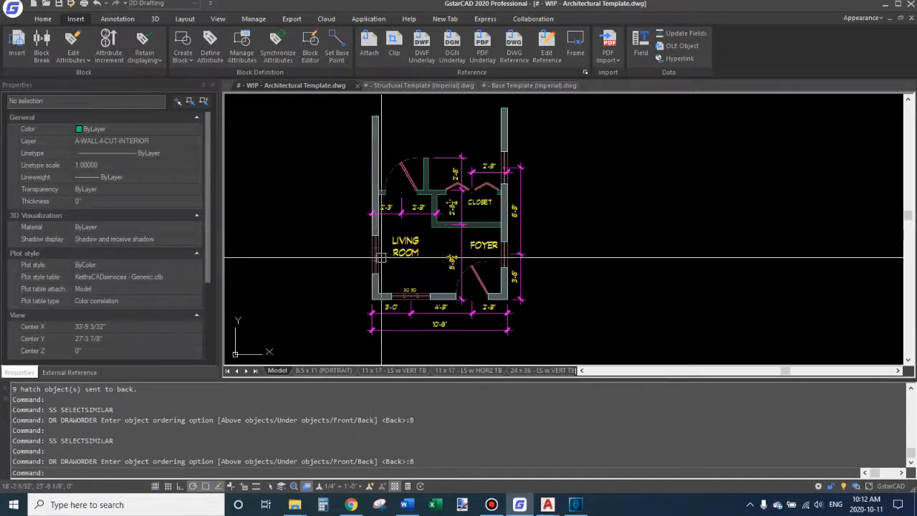
{"action": "middle_click_drag", "start_coordinate": [407, 265], "coordinate": [386, 273]}
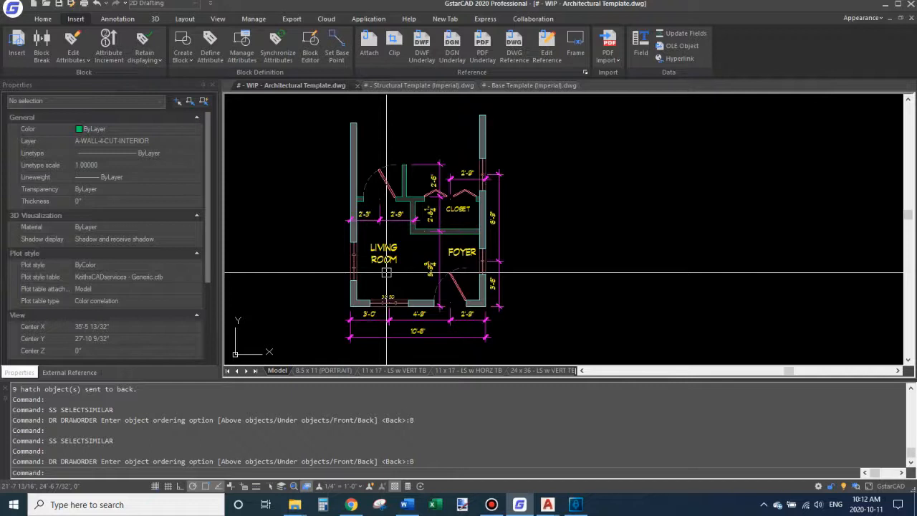
{"action": "middle_click_drag", "start_coordinate": [381, 275], "coordinate": [423, 243]}
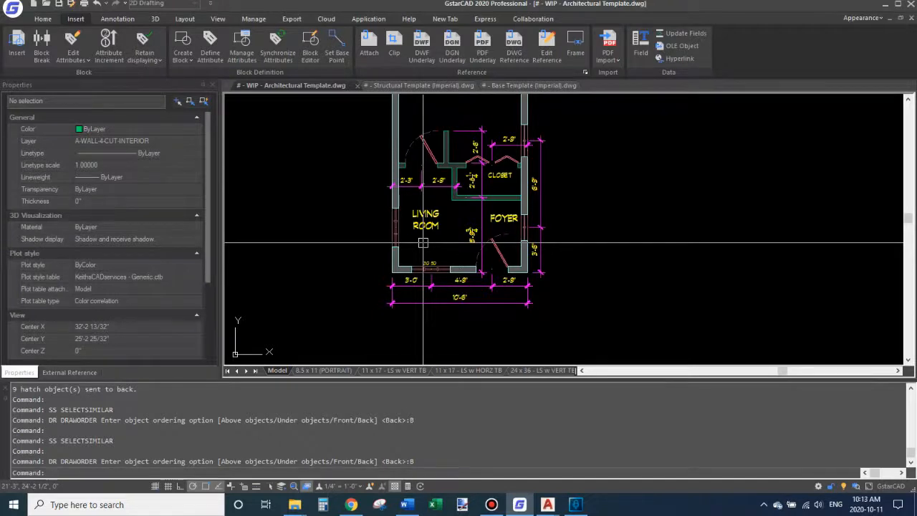
{"action": "middle_click_drag", "start_coordinate": [422, 243], "coordinate": [393, 276]}
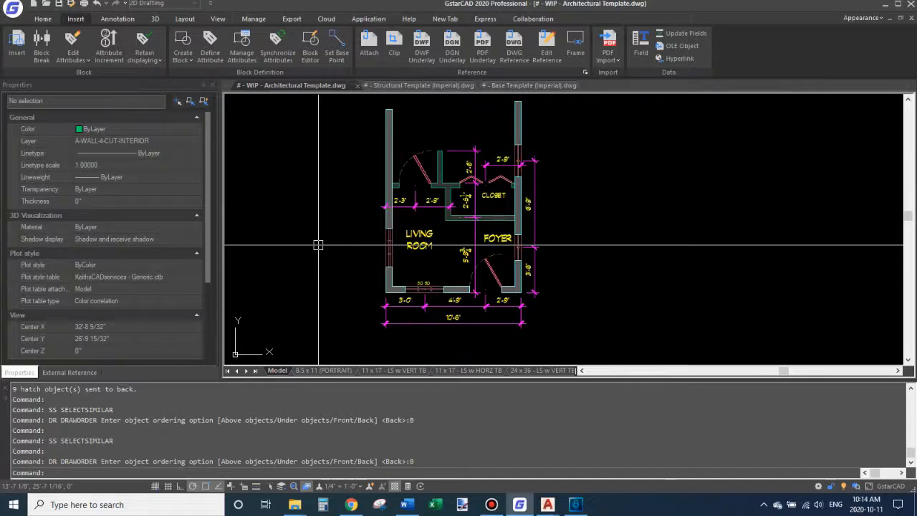
{"action": "mouse_move", "coordinate": [496, 10]}
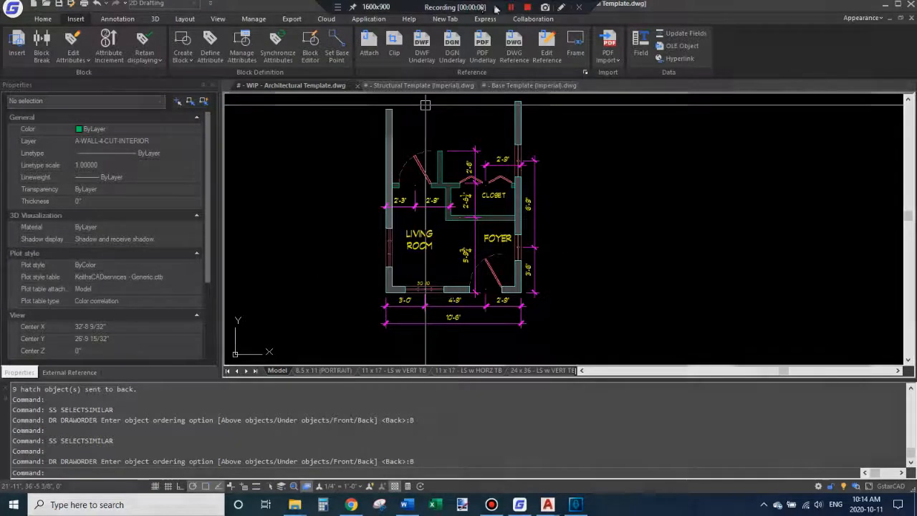